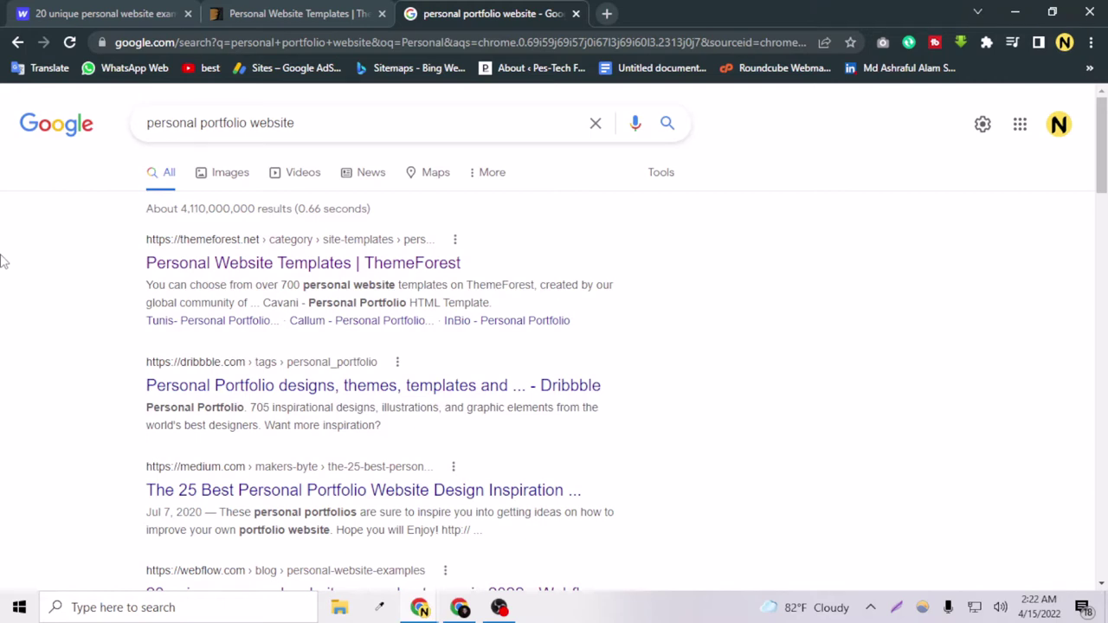
# Step: Show Google image results for 'personal portfolio website' and browse the design thumbnails
pyautogui.scroll(-2, 17, 243)
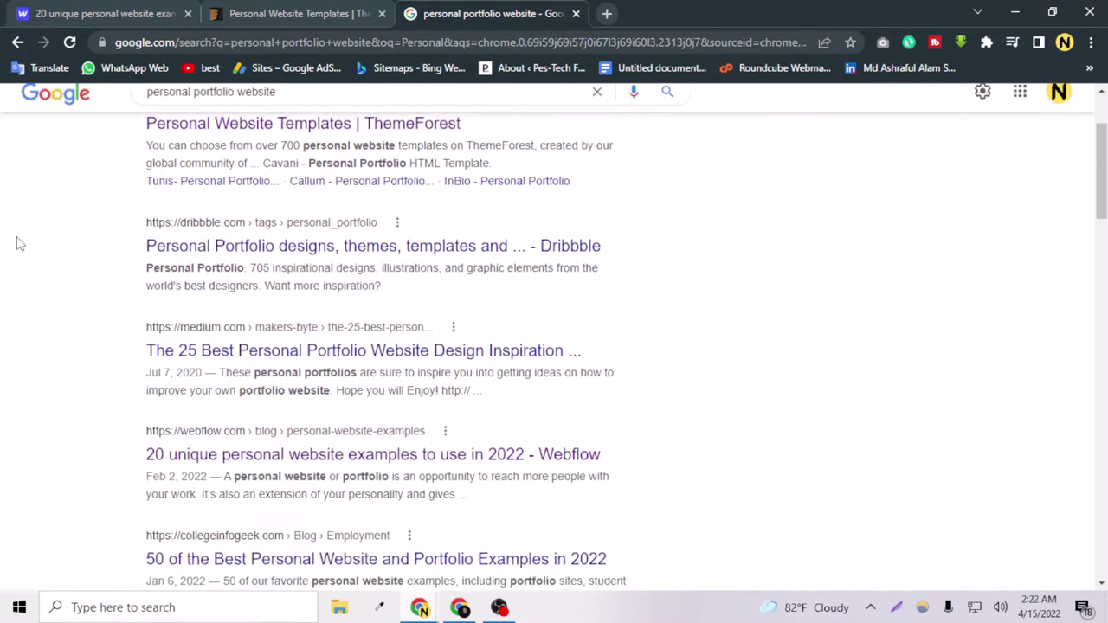
pyautogui.scroll(3, 124, 277)
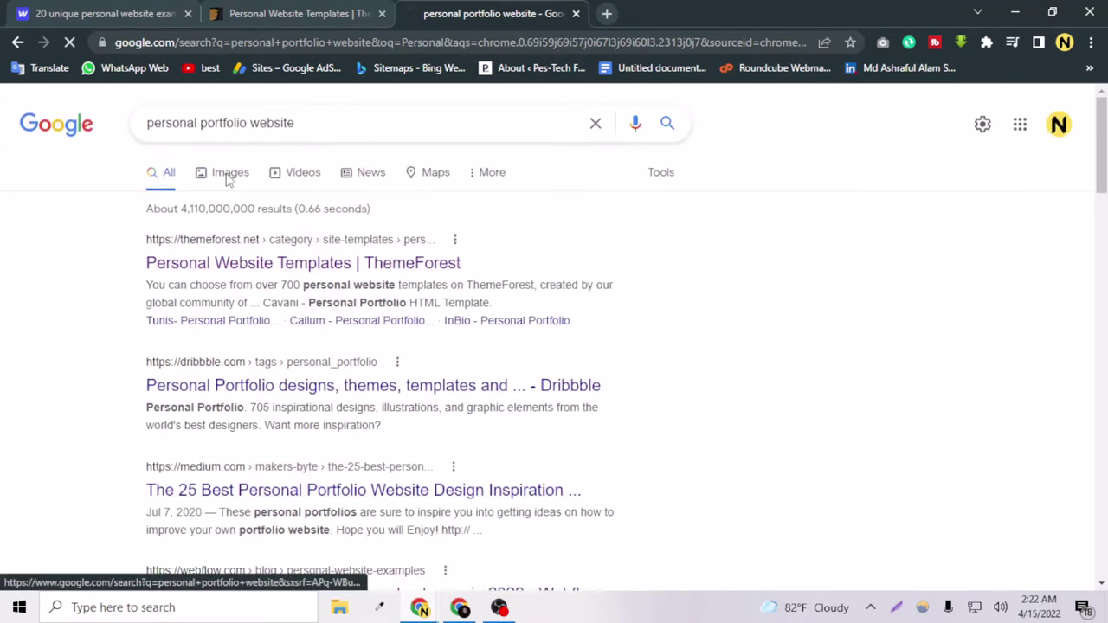
pyautogui.click(228, 179)
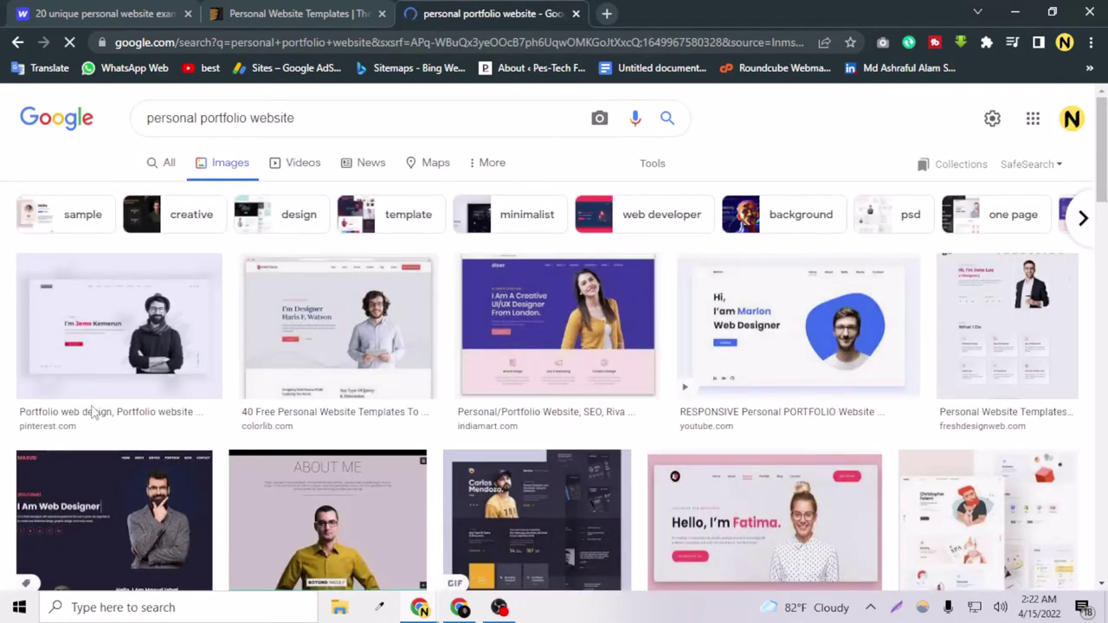
pyautogui.scroll(-2, 178, 383)
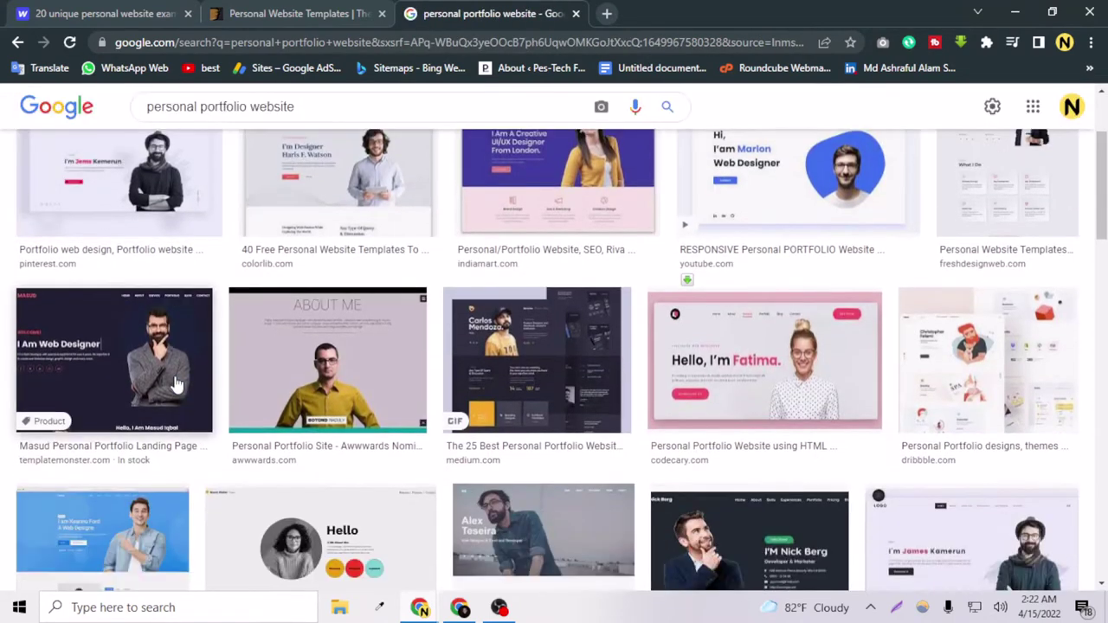
pyautogui.scroll(-2, 276, 418)
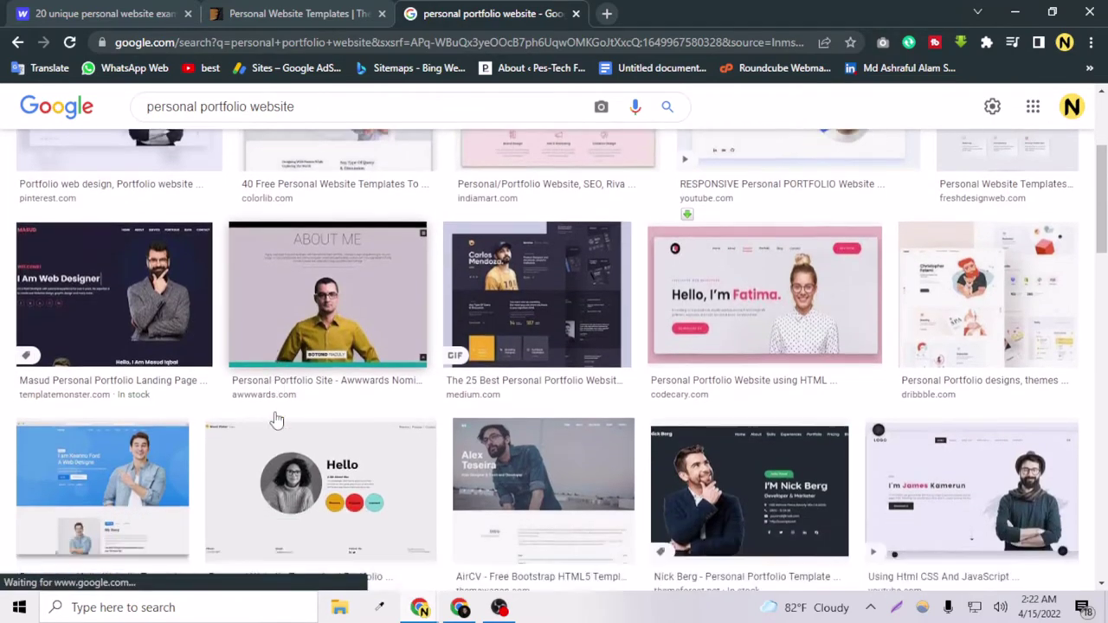
pyautogui.scroll(-4, 777, 516)
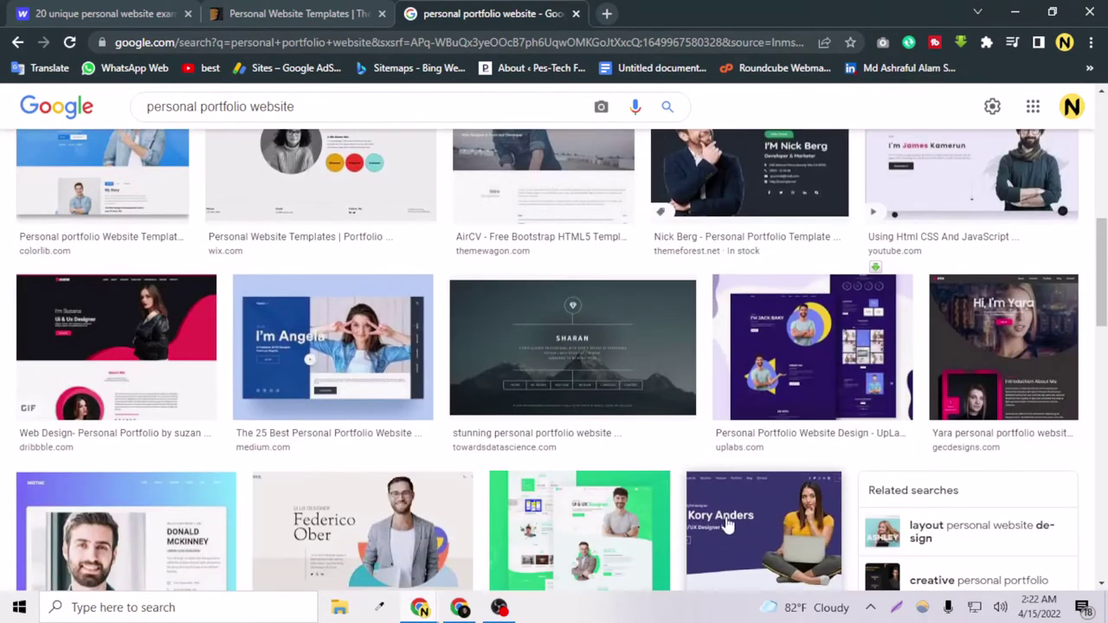
pyautogui.scroll(-3, 728, 525)
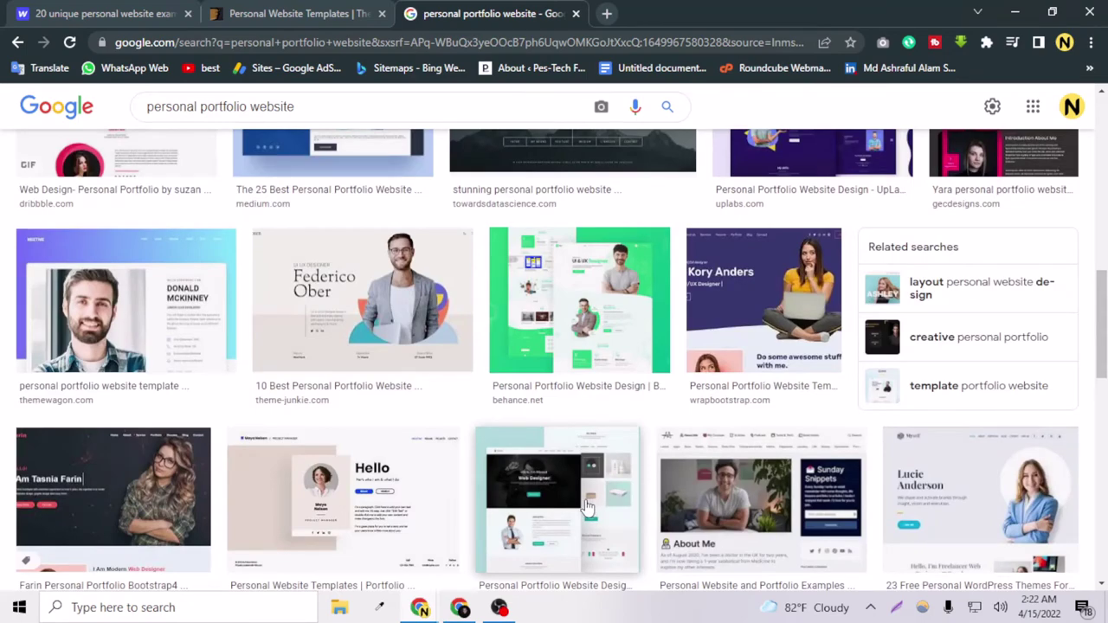
pyautogui.scroll(-2, 587, 509)
pyautogui.scroll(4, 587, 508)
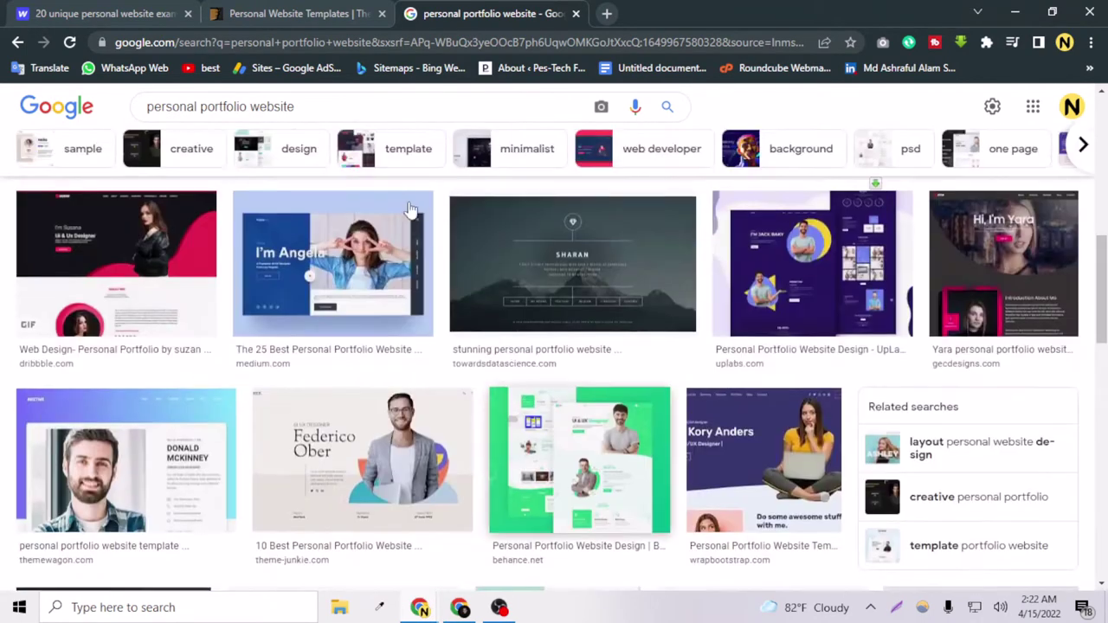
# Step: Browse the personal website templates on the ThemeForest page
pyautogui.click(334, 14)
pyautogui.scroll(-5, 354, 300)
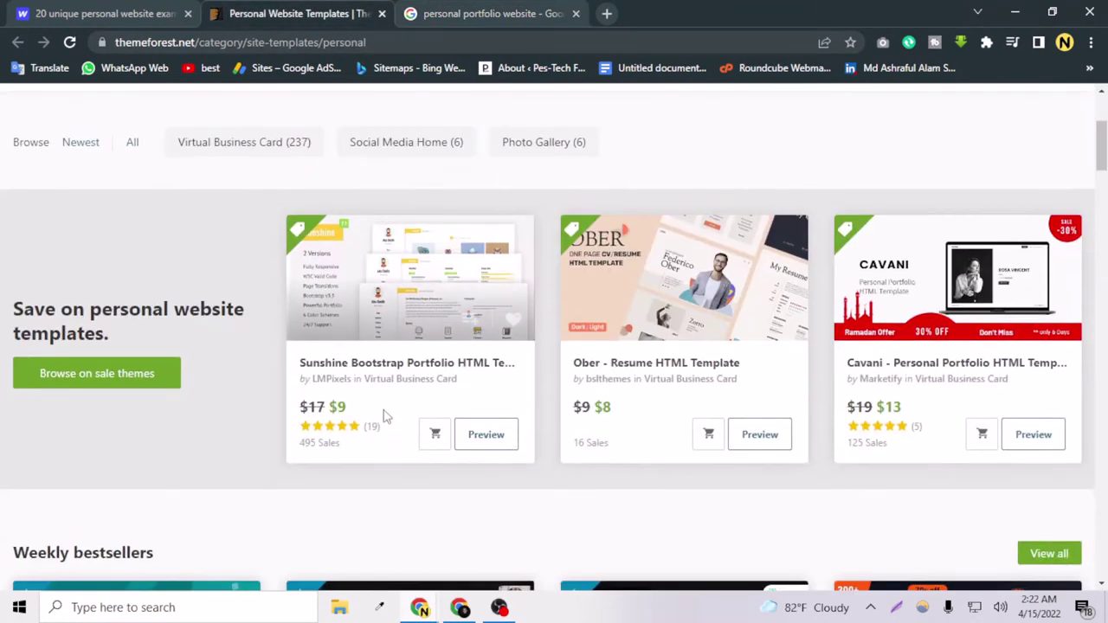
pyautogui.scroll(-1, 730, 342)
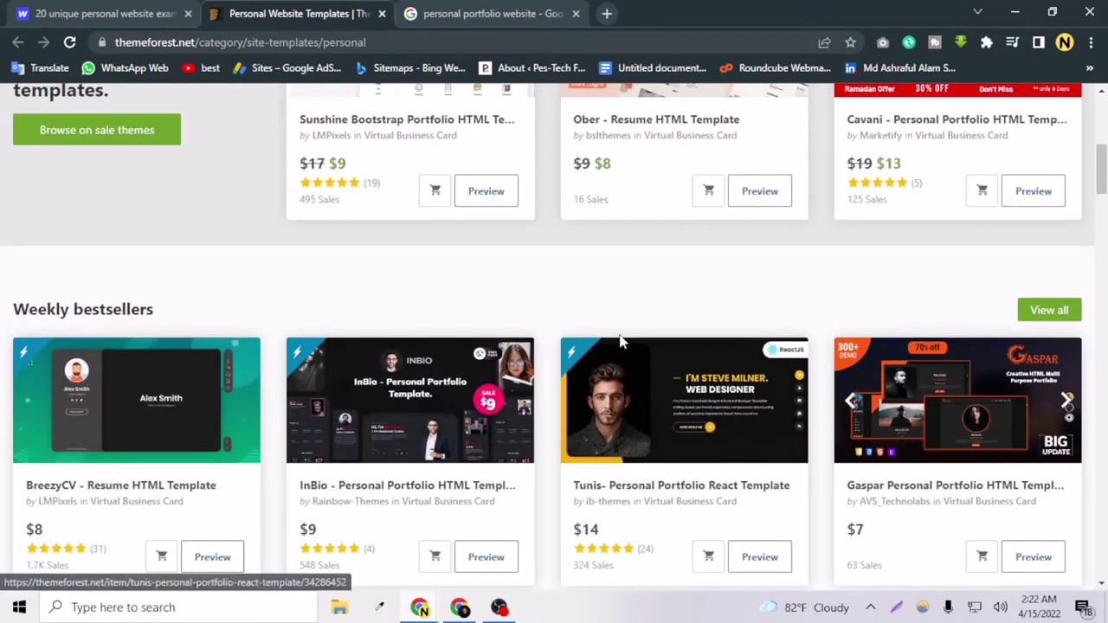
pyautogui.scroll(-3, 618, 343)
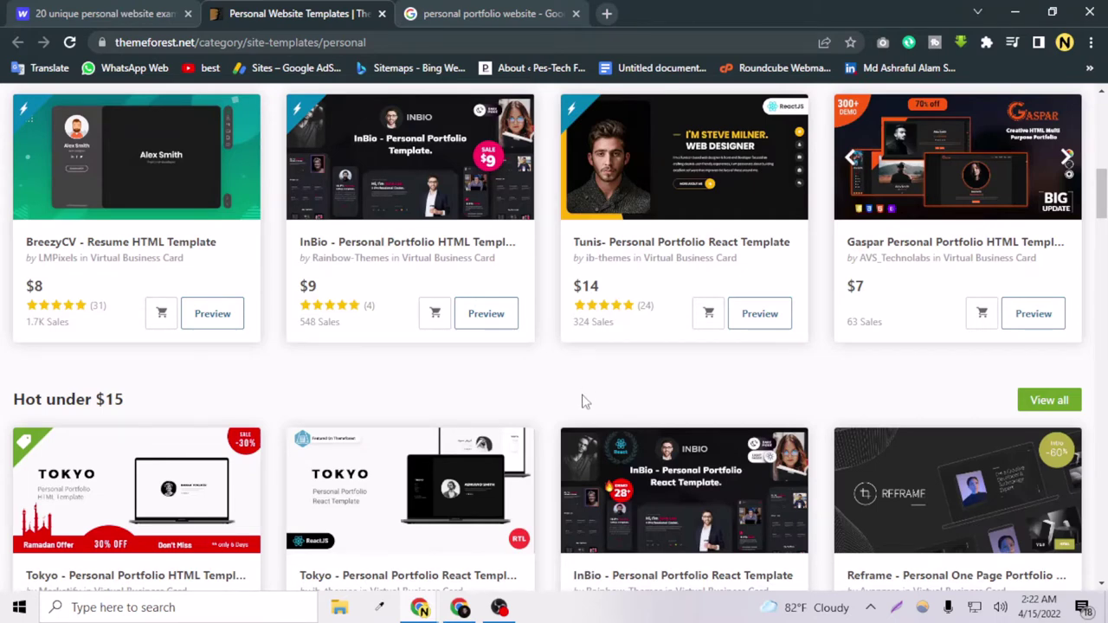
pyautogui.scroll(1, 583, 401)
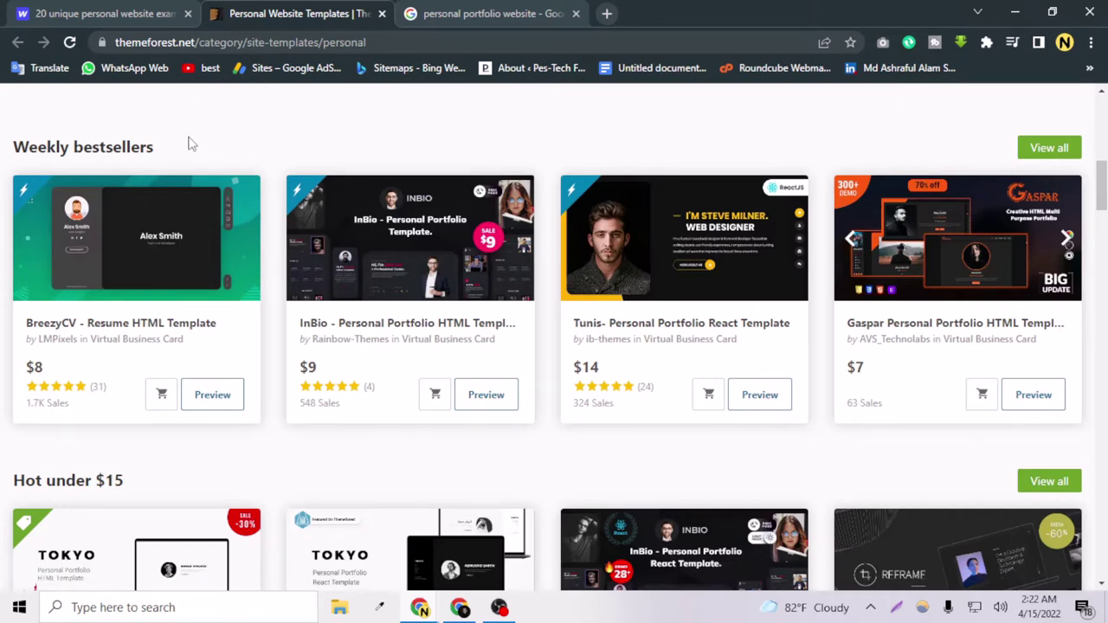
# Step: Skim the Webflow portfolio examples article, then close both the Webflow and ThemeForest tabs
pyautogui.click(107, 10)
pyautogui.scroll(-15, 333, 475)
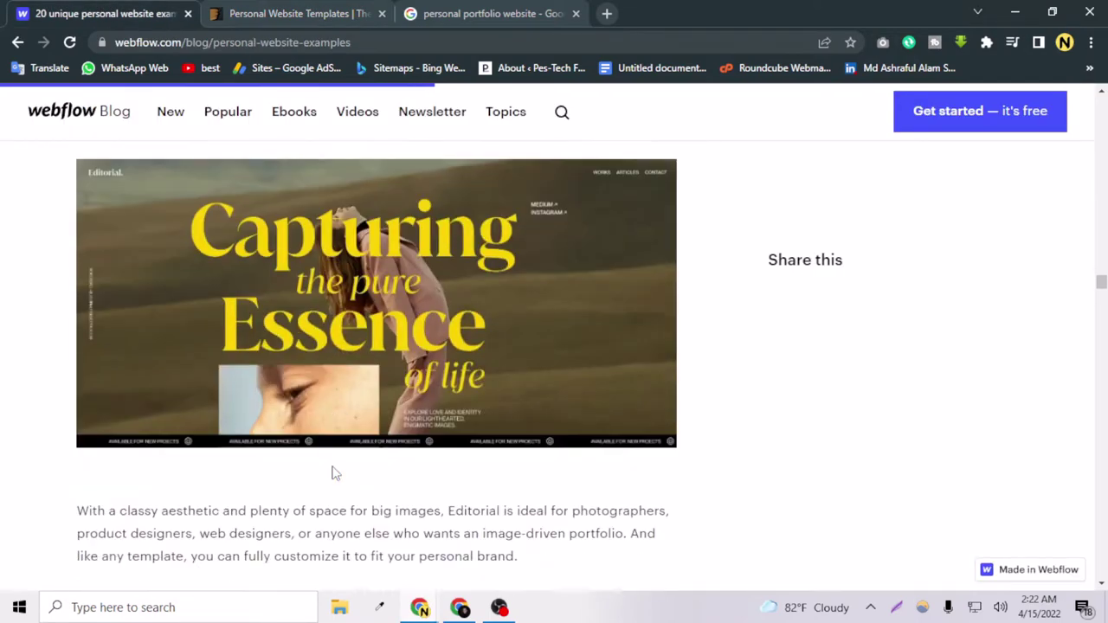
pyautogui.scroll(-6, 333, 472)
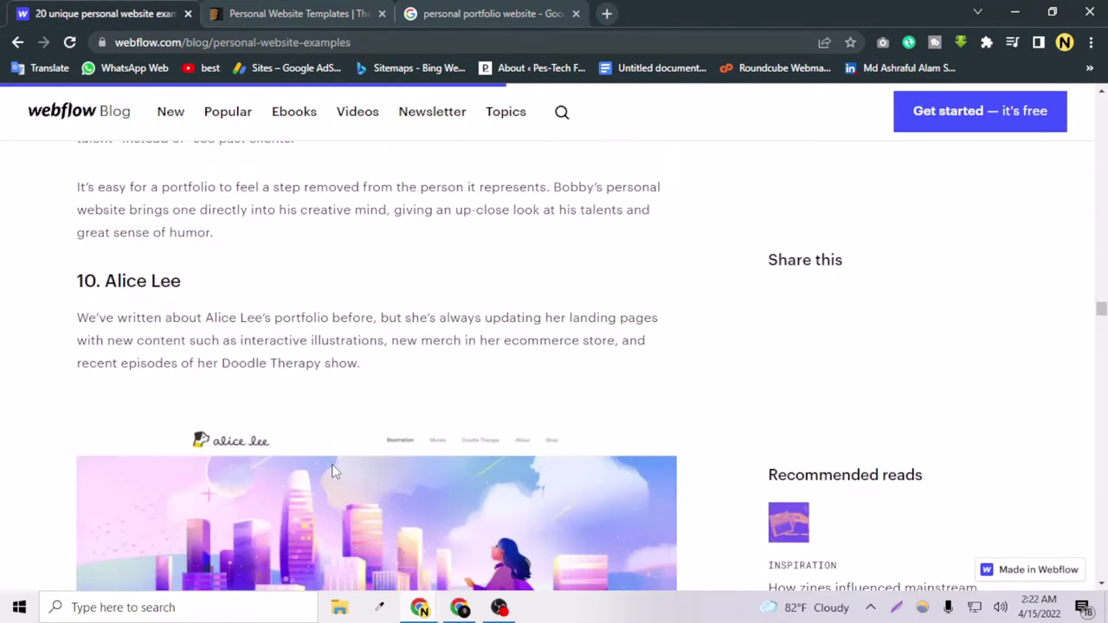
pyautogui.scroll(-10, 333, 471)
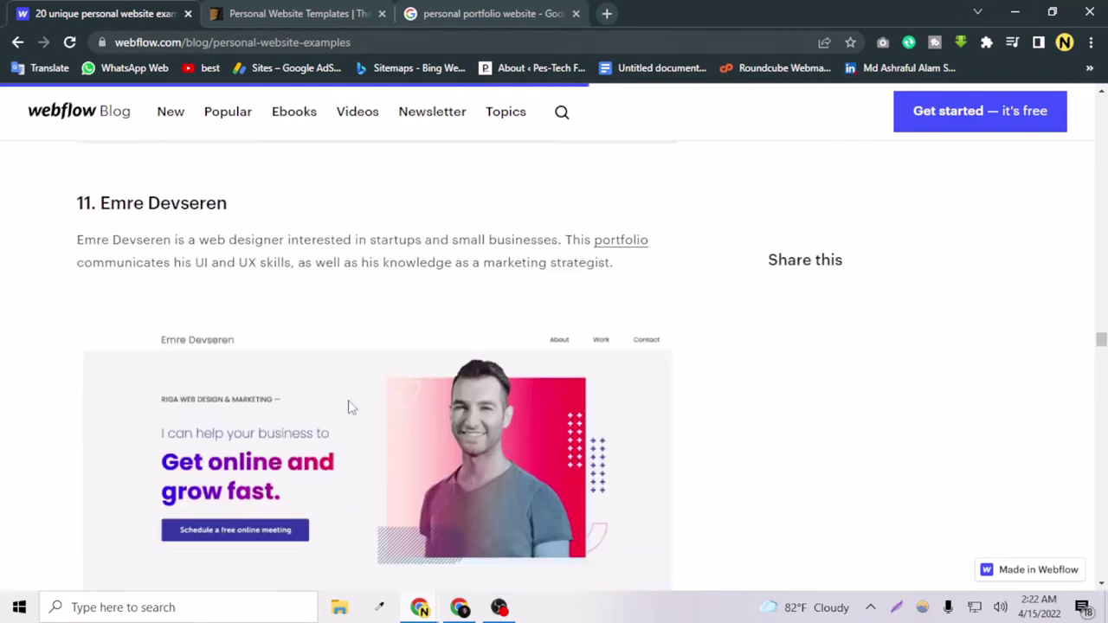
pyautogui.click(185, 13)
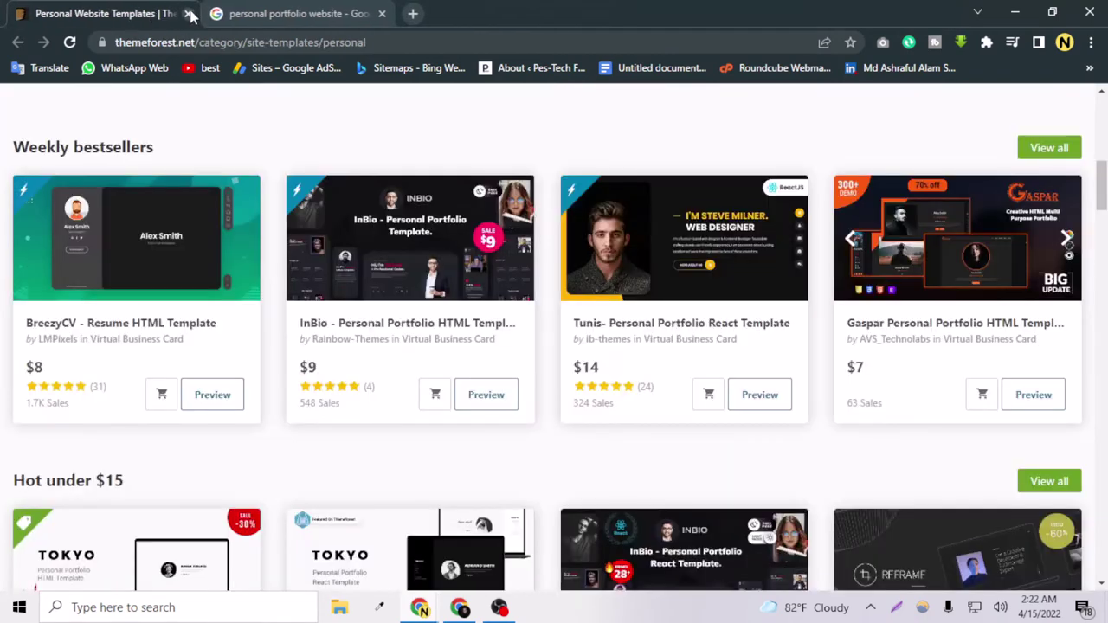
pyautogui.click(187, 13)
# Step: Load the developerwhite.xyz cPanel redirect page in a new Chrome tab via the 'cPanel Redirect' suggestion
pyautogui.click(222, 14)
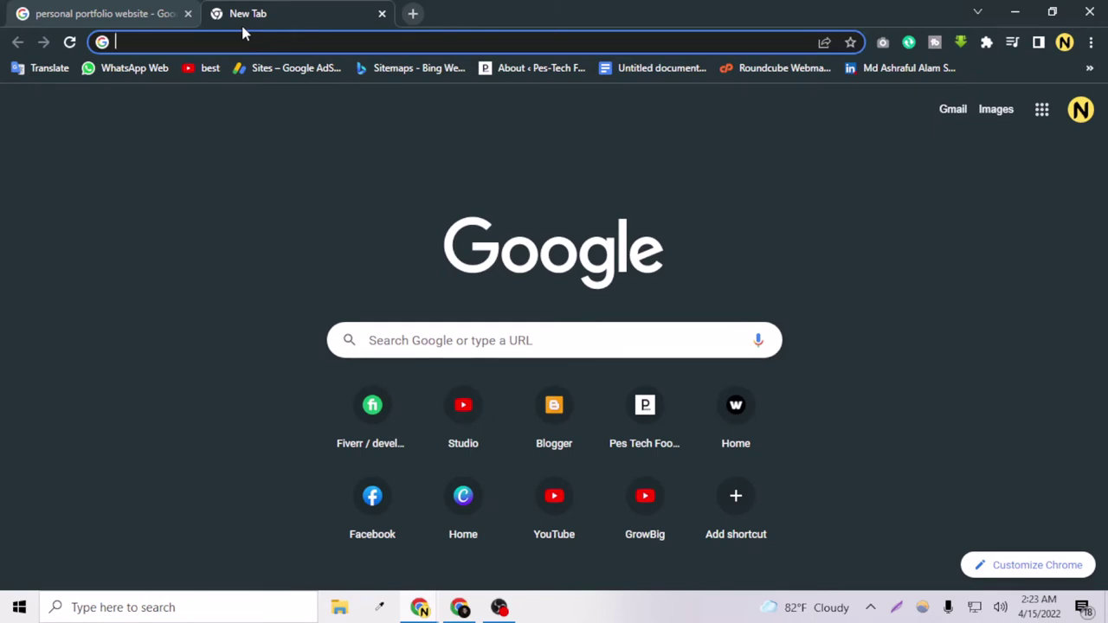
pyautogui.write('de')
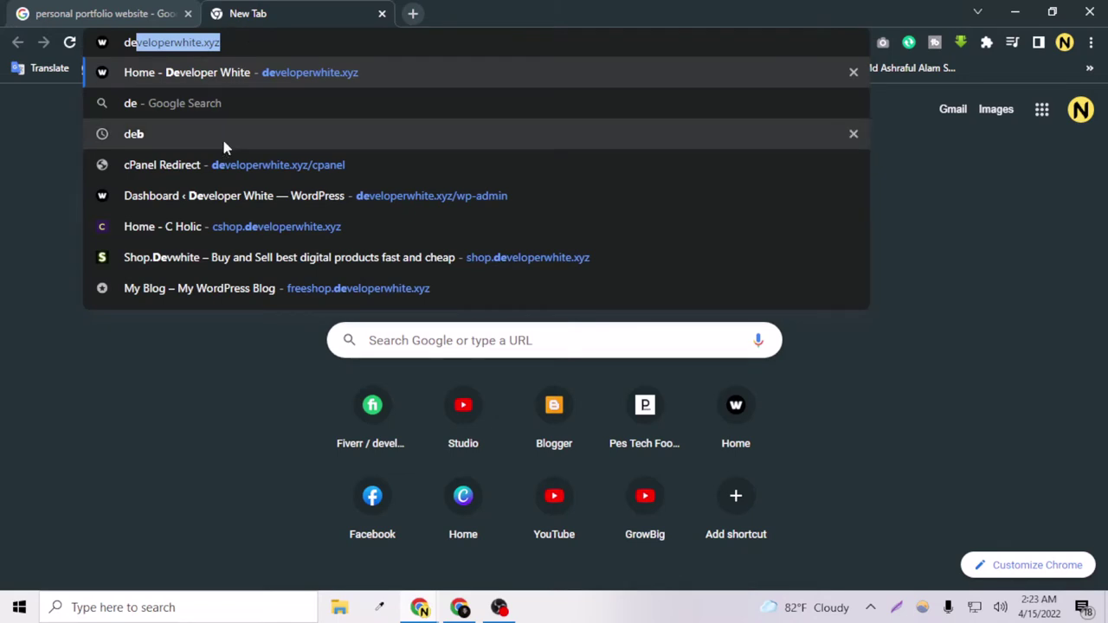
pyautogui.click(265, 165)
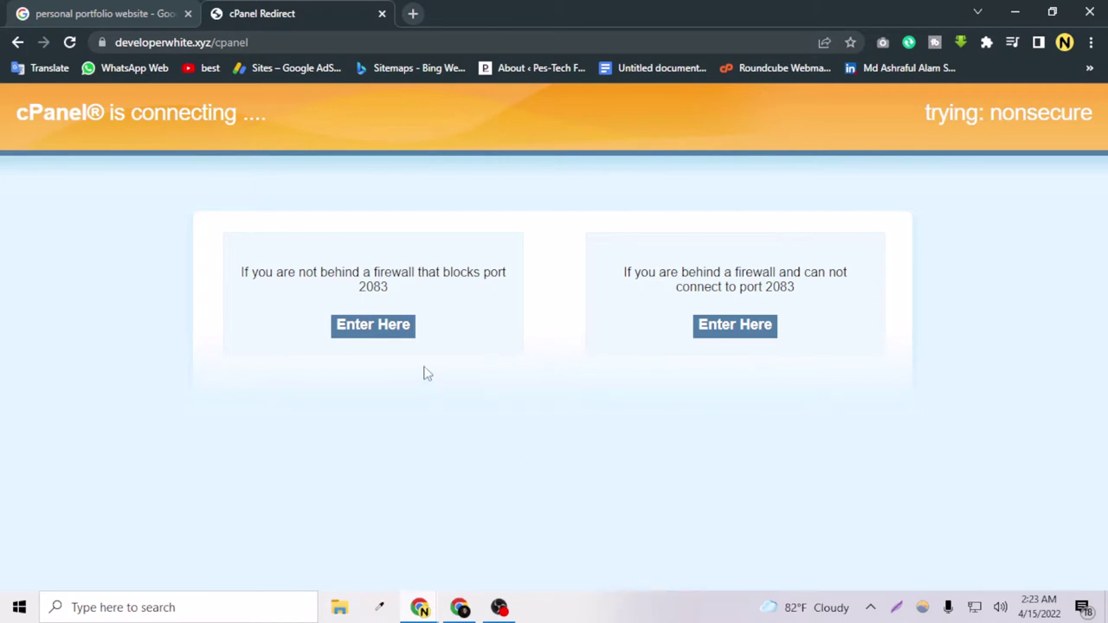
# Step: Continue to cPanel on port 2083 and log in with the saved credentials
pyautogui.click(379, 332)
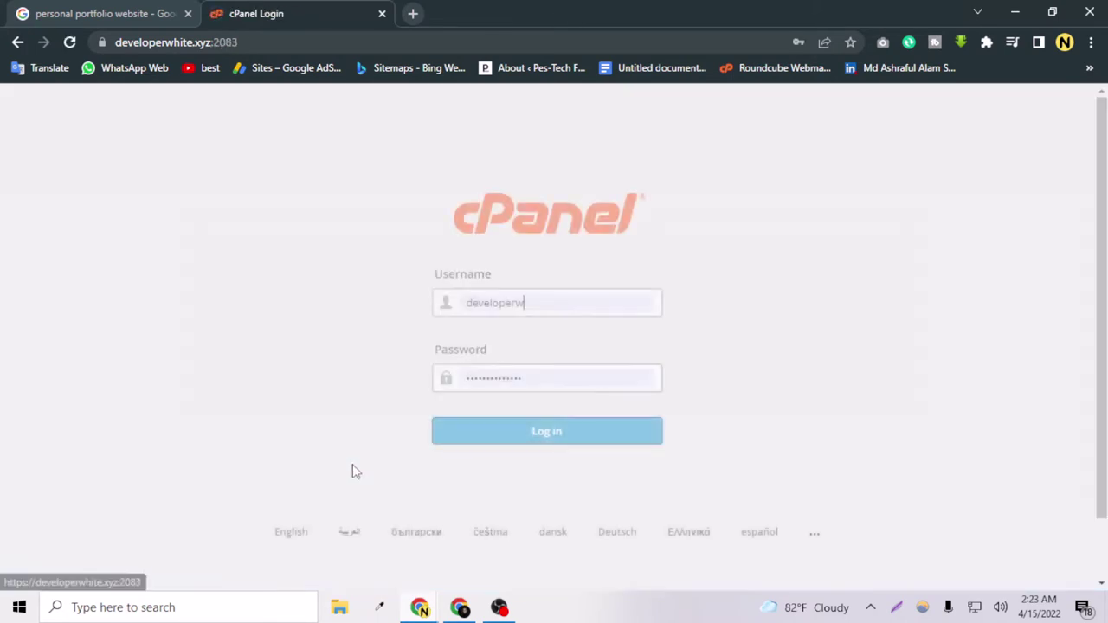
pyautogui.click(471, 435)
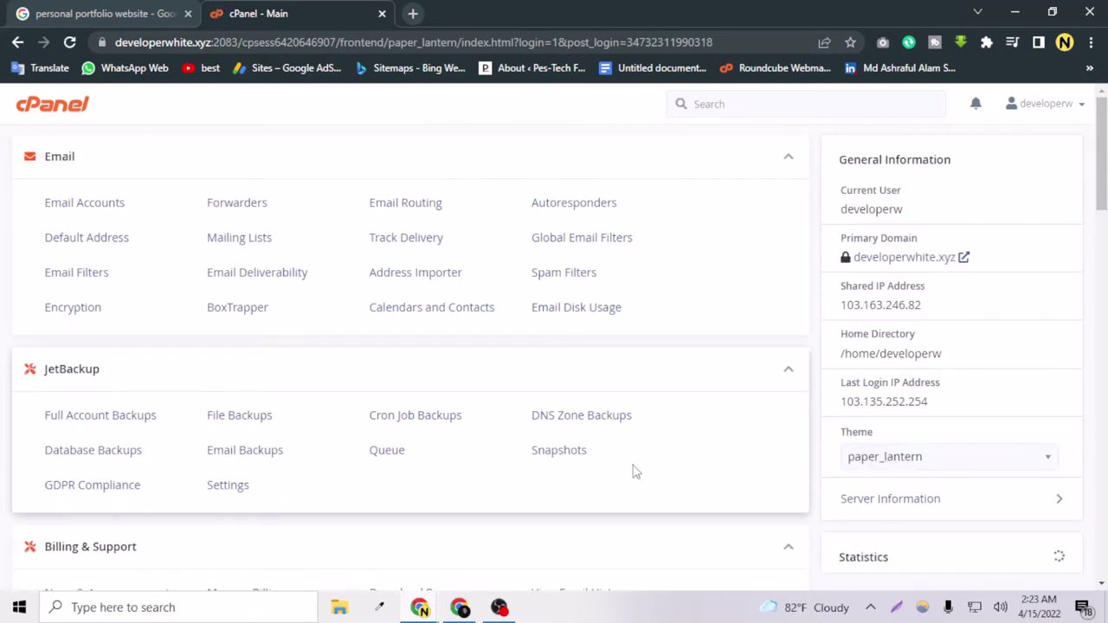
pyautogui.scroll(-1, 638, 540)
pyautogui.scroll(1, 762, 355)
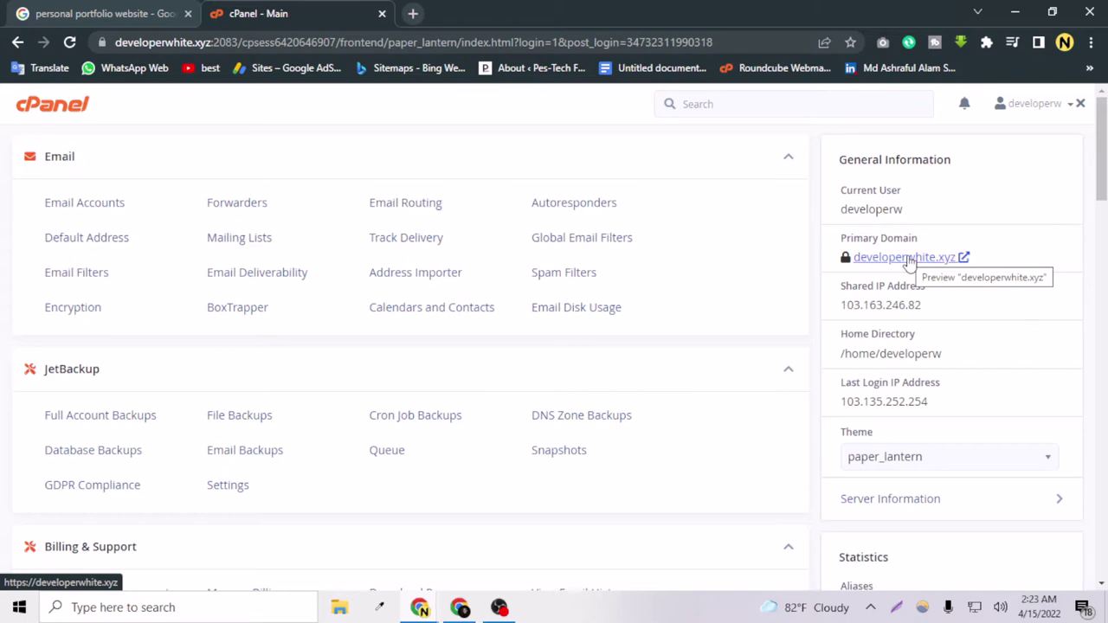
pyautogui.click(710, 105)
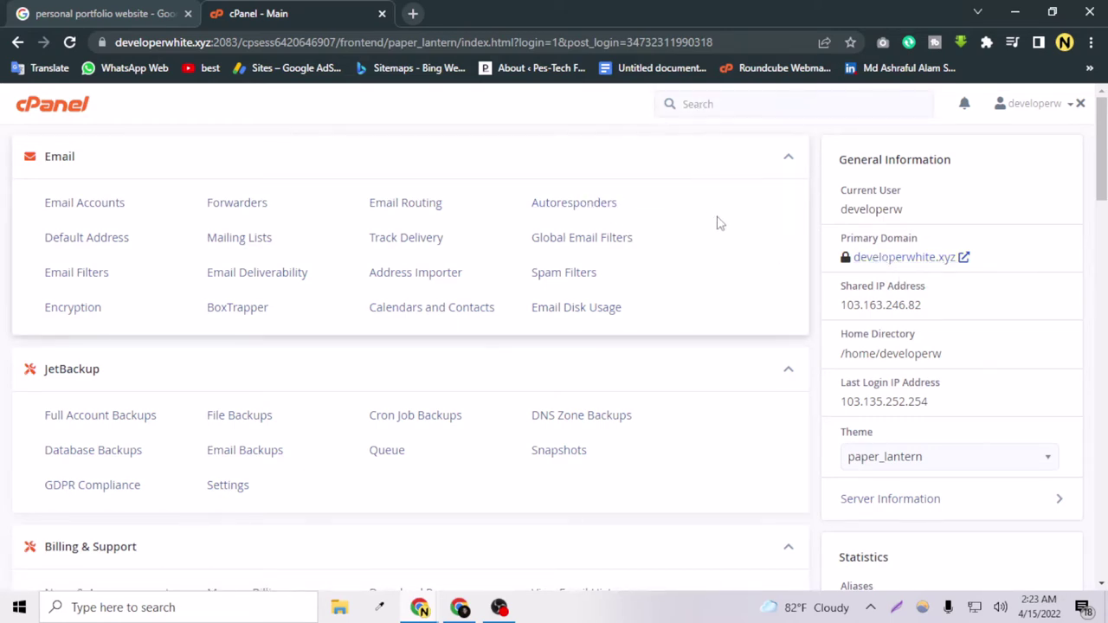
pyautogui.click(727, 103)
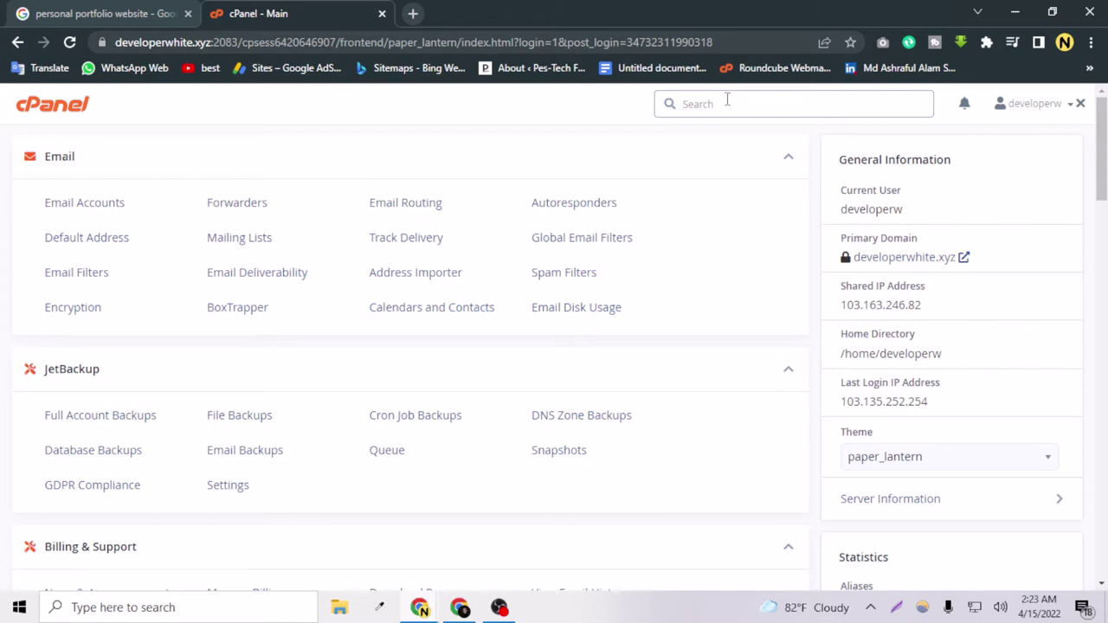
# Step: Create the subdomain 'portfolio' on developerwhite.xyz from the Subdomains page
pyautogui.write('sub')
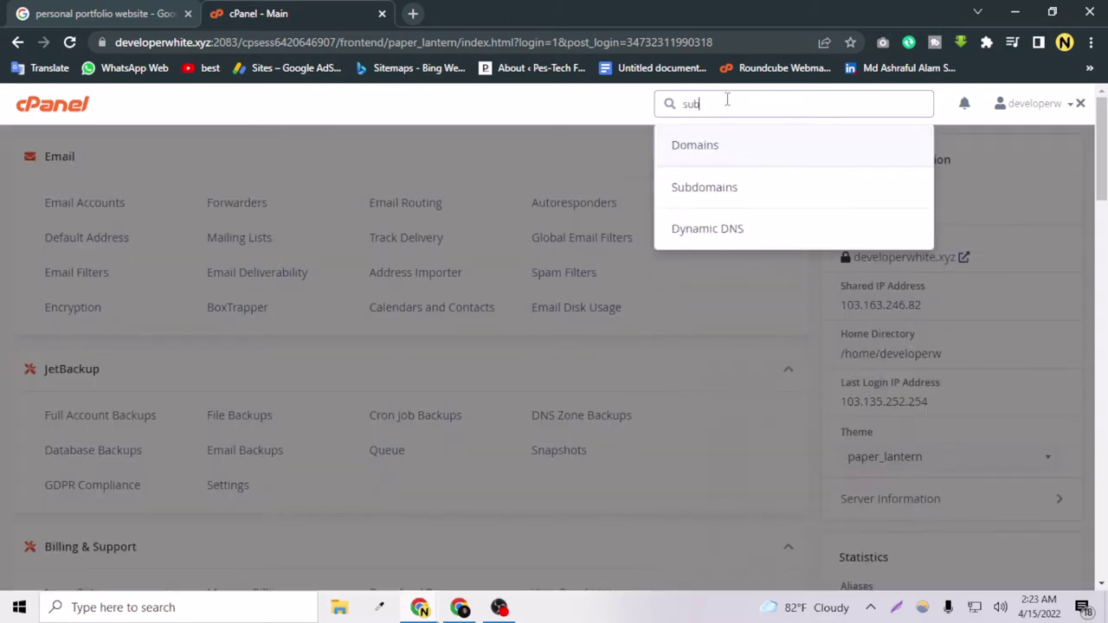
pyautogui.click(750, 199)
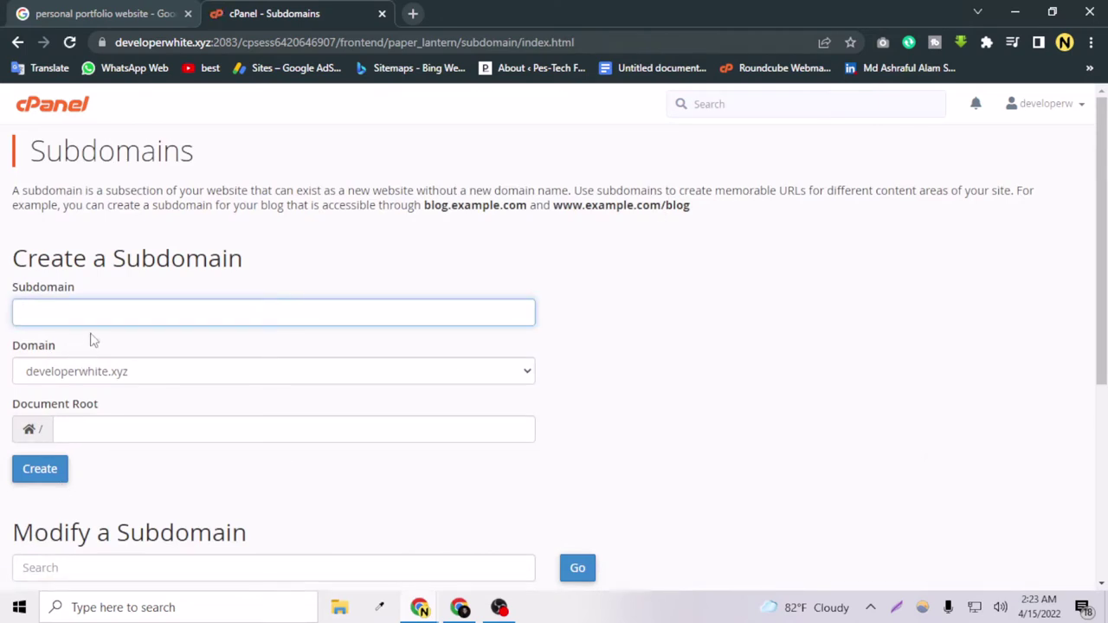
pyautogui.click(102, 317)
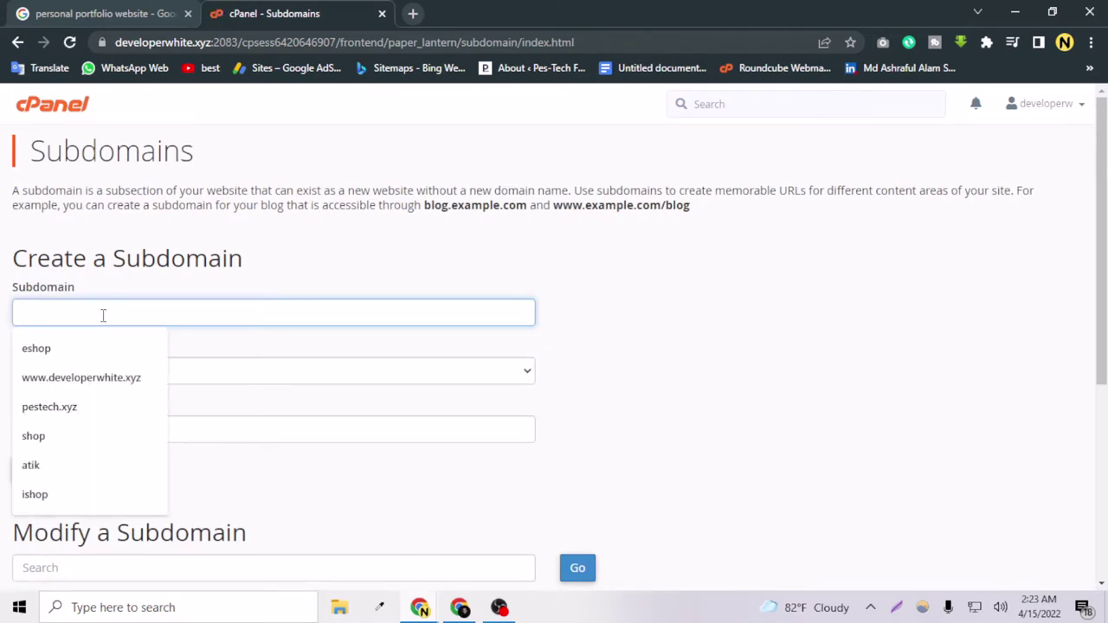
pyautogui.write('port')
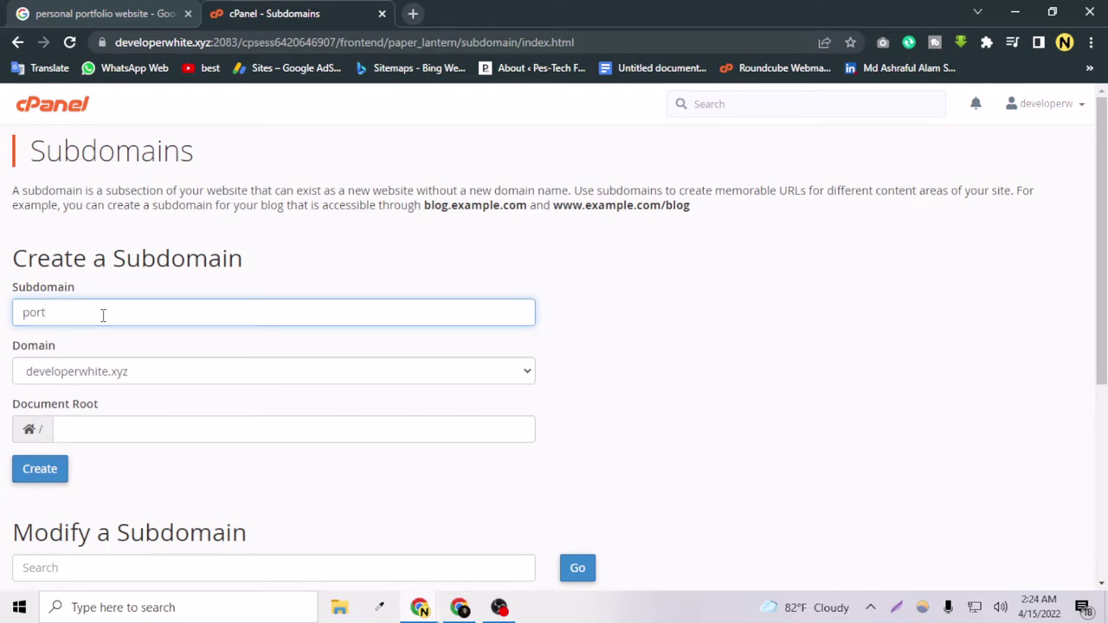
pyautogui.write('folio')
pyautogui.scroll(-1, 117, 385)
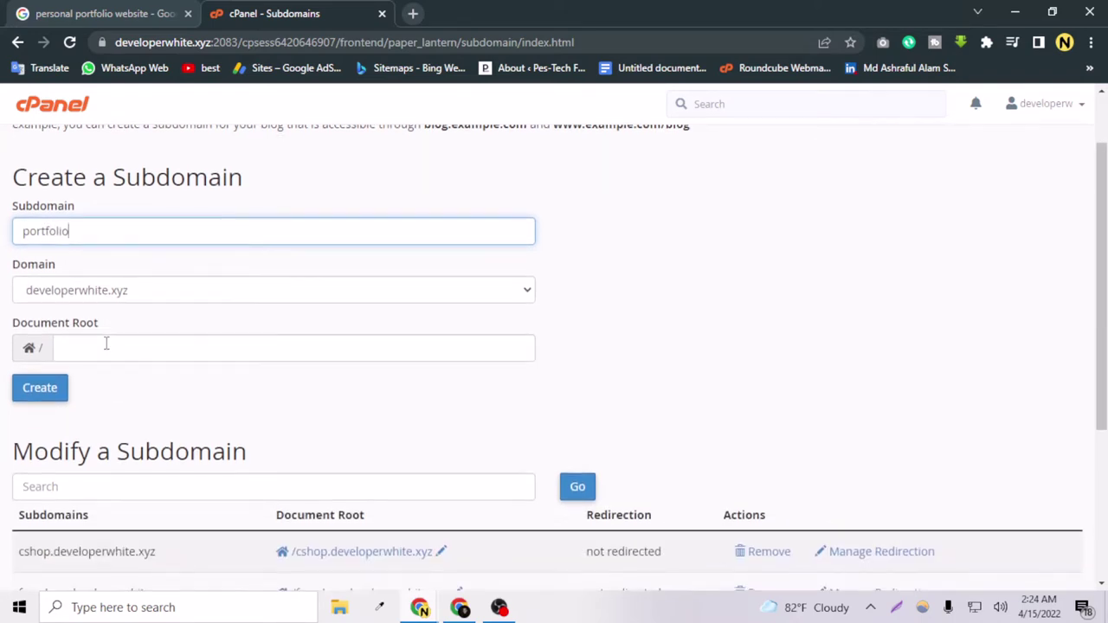
pyautogui.click(40, 388)
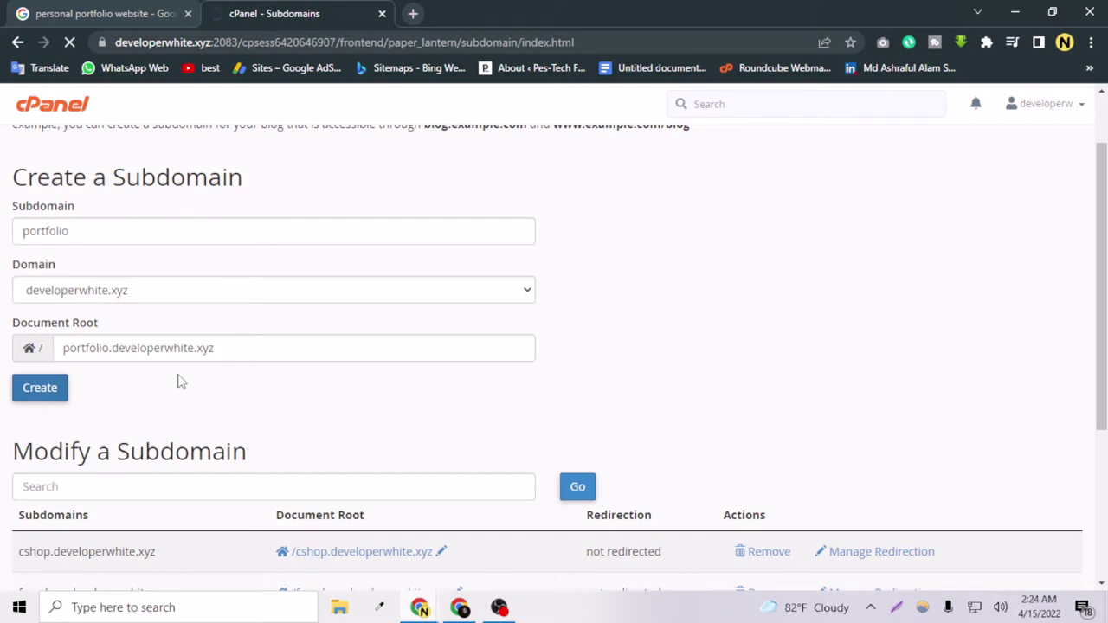
# Step: Go back from the creation result and return to the cPanel main dashboard
pyautogui.scroll(-3, 181, 381)
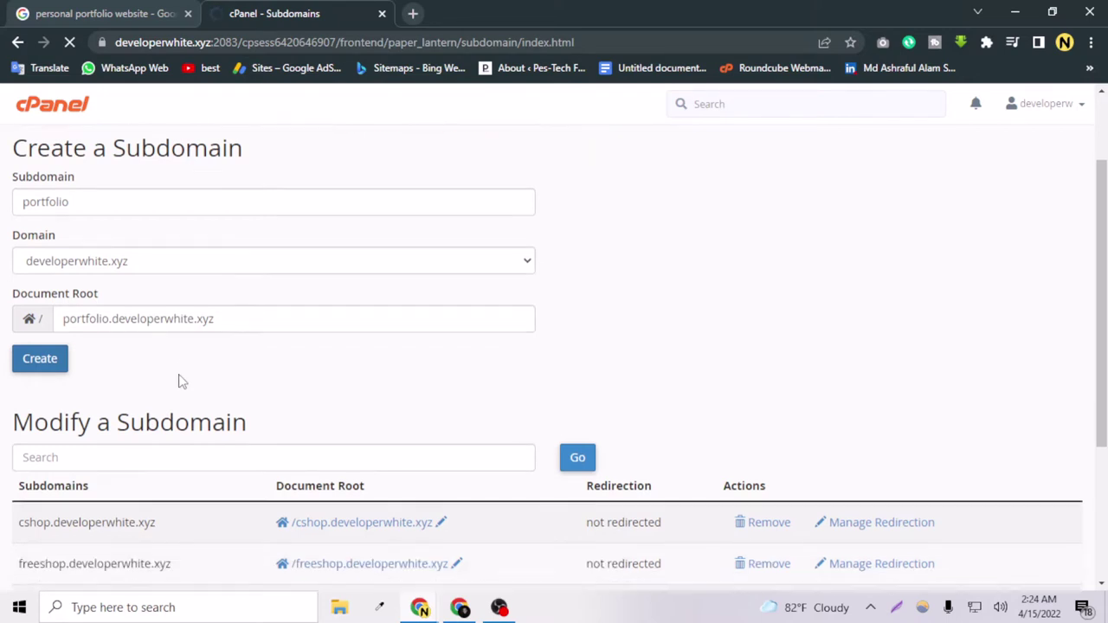
pyautogui.scroll(4, 181, 380)
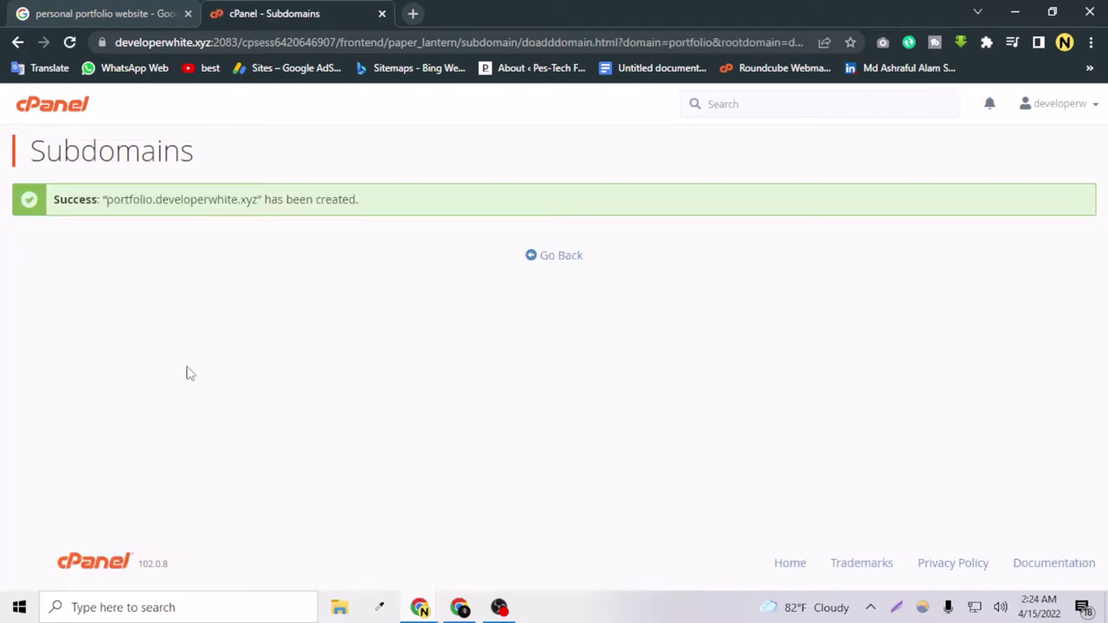
pyautogui.click(561, 257)
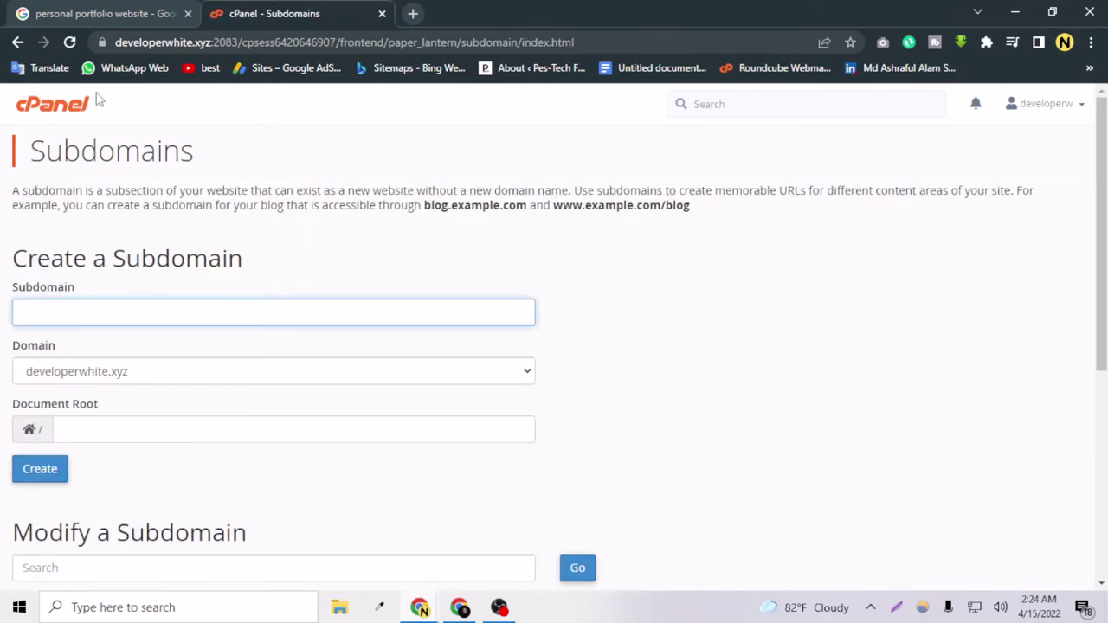
pyautogui.click(95, 102)
# Step: Reload the expired cPanel session and log back in
pyautogui.scroll(-5, 292, 302)
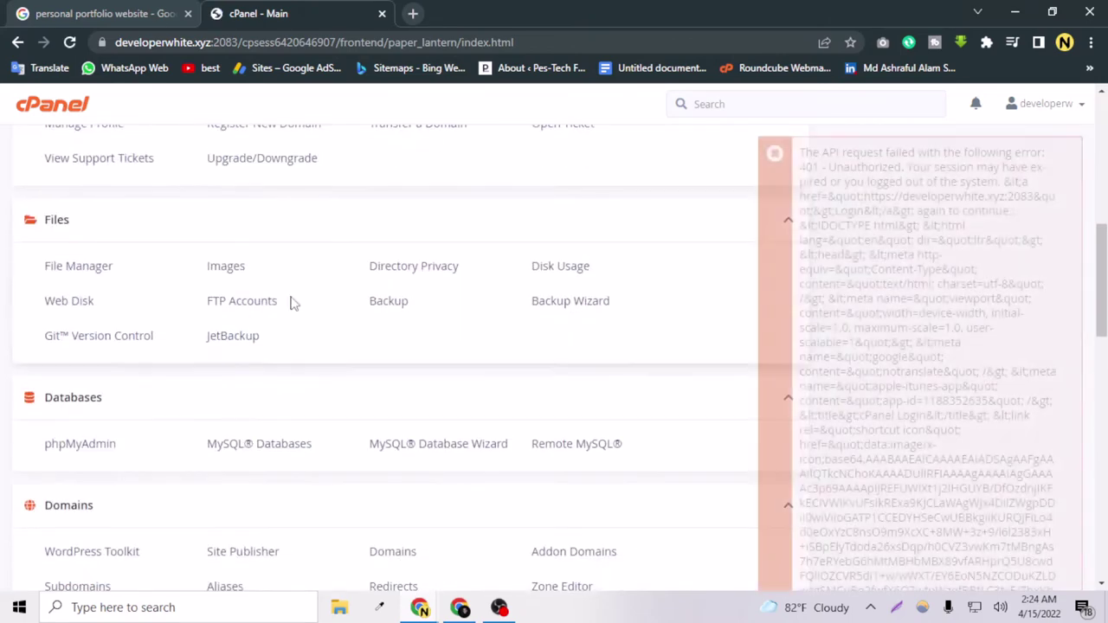
pyautogui.scroll(-10, 292, 301)
pyautogui.scroll(-5, 312, 216)
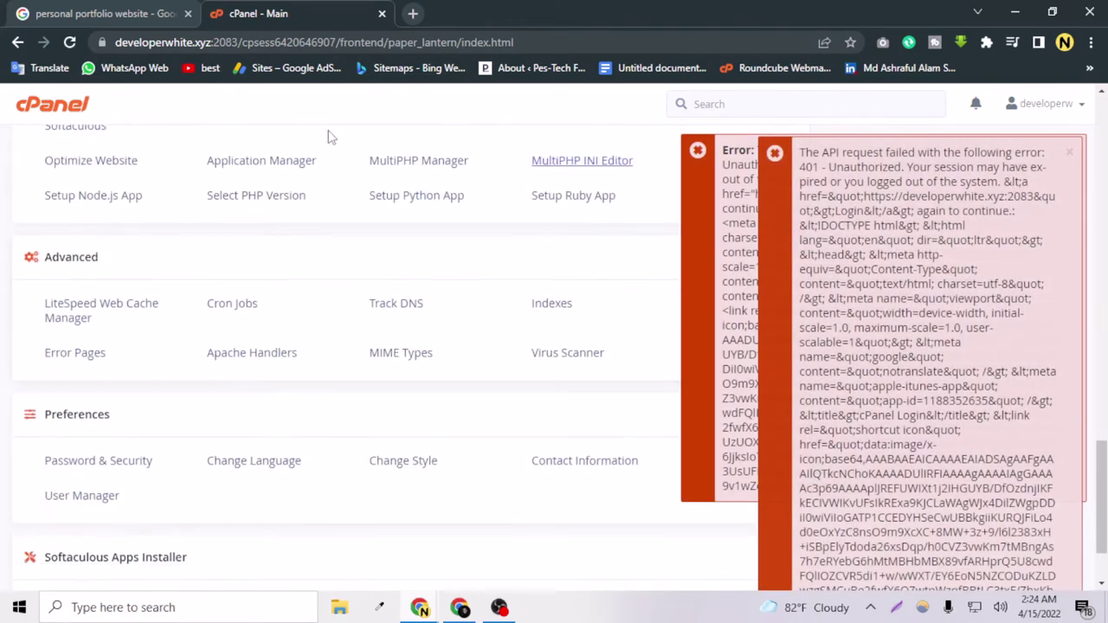
pyautogui.click(69, 41)
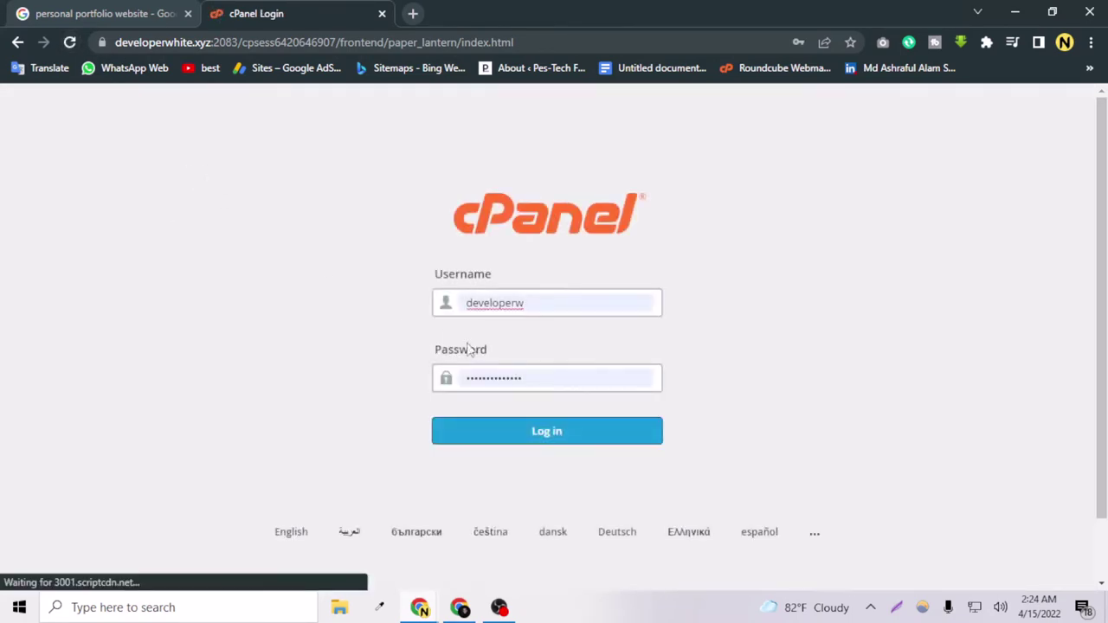
pyautogui.click(488, 437)
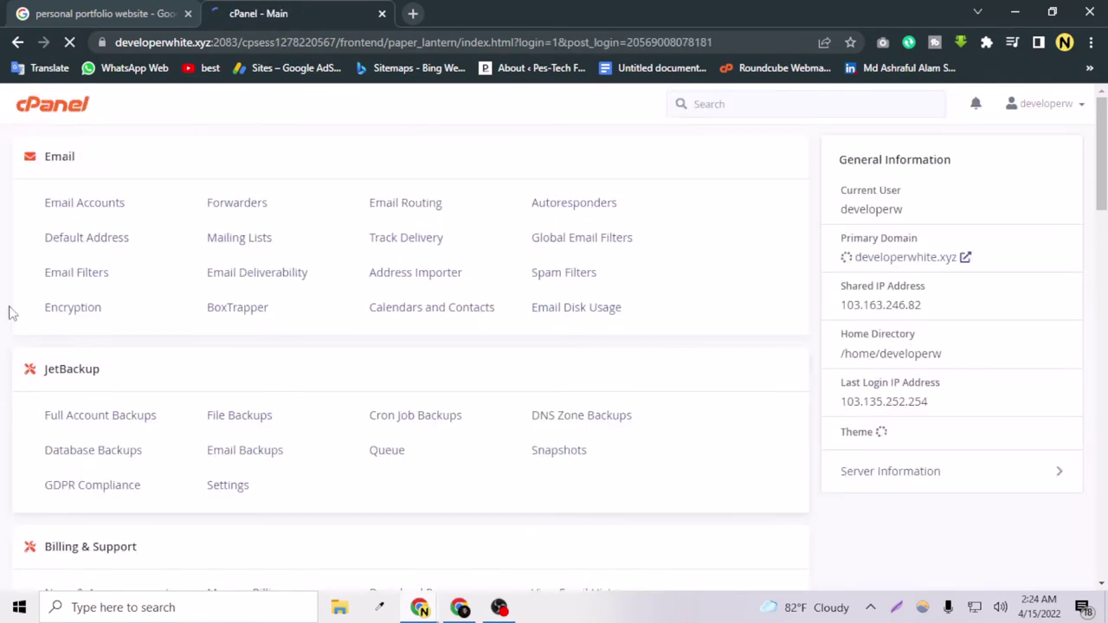
pyautogui.scroll(-5, 79, 337)
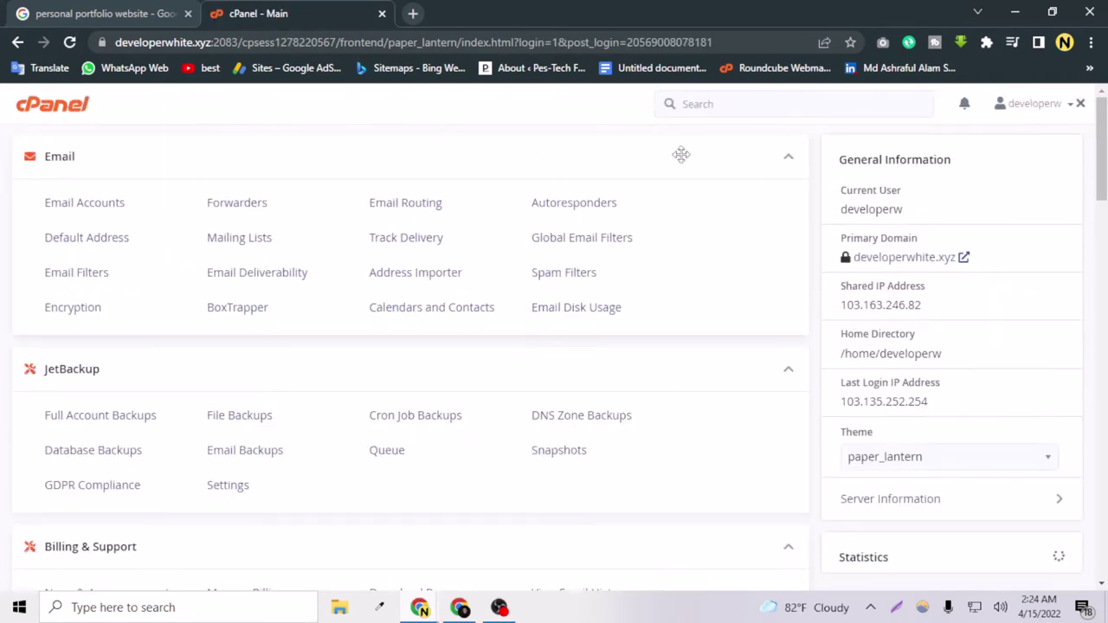
# Step: Verify portfolio.developerwhite.xyz is listed under Subdomains, then return to the dashboard
pyautogui.click(724, 103)
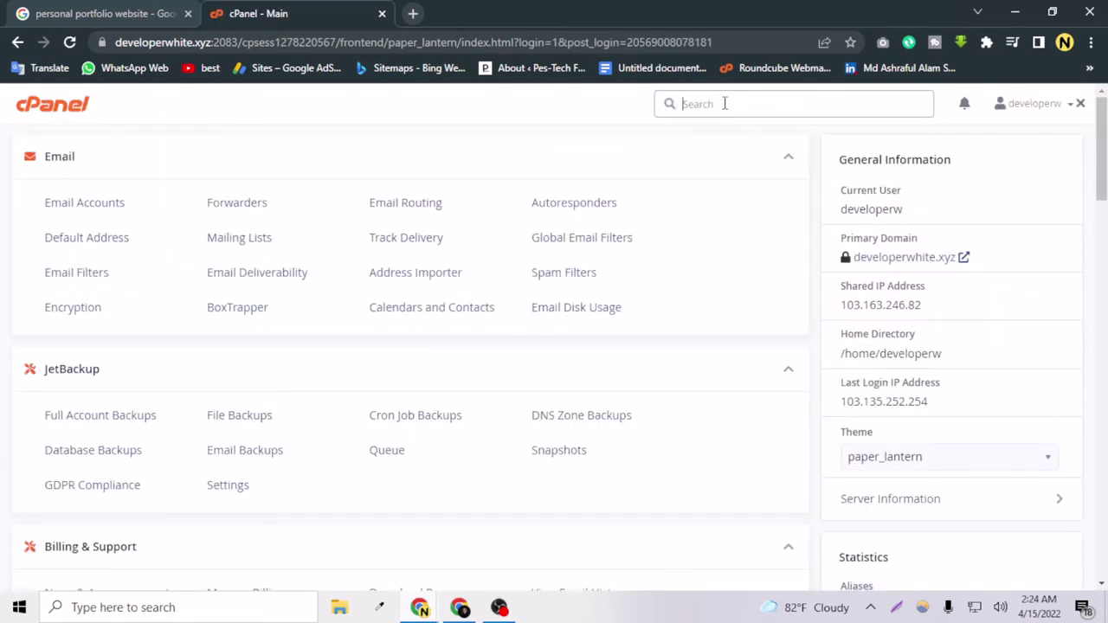
pyautogui.write('sub')
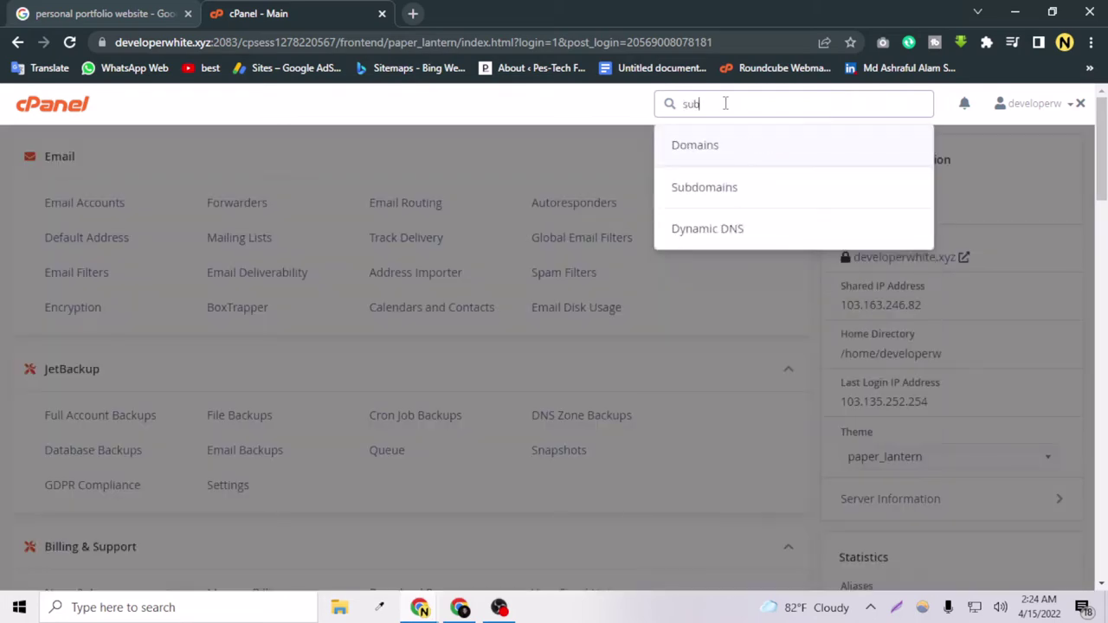
pyautogui.click(757, 205)
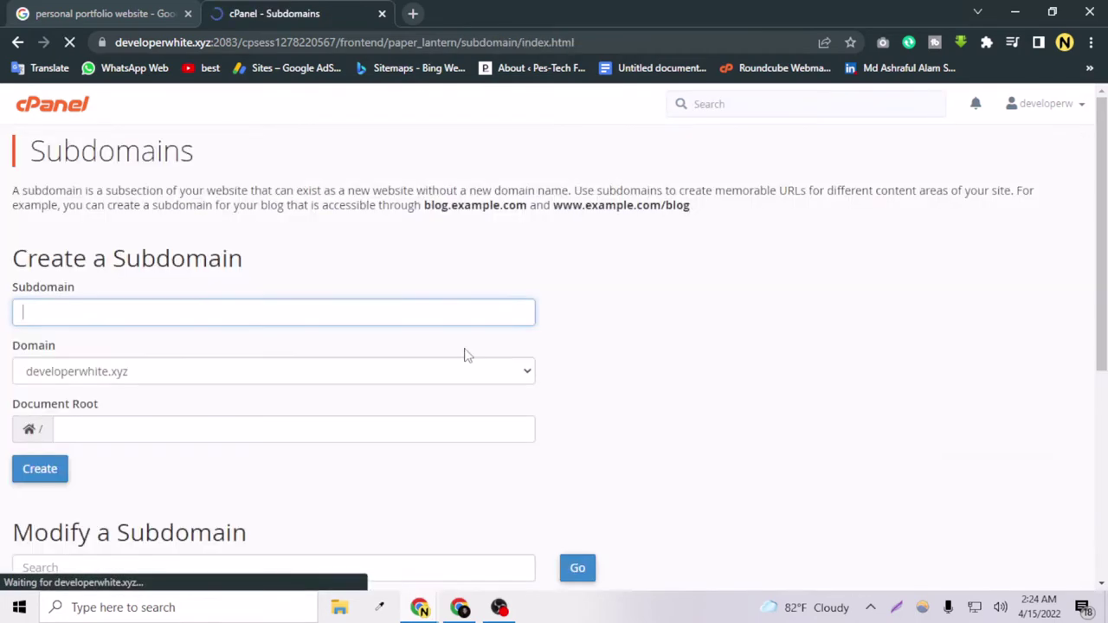
pyautogui.scroll(-3, 176, 459)
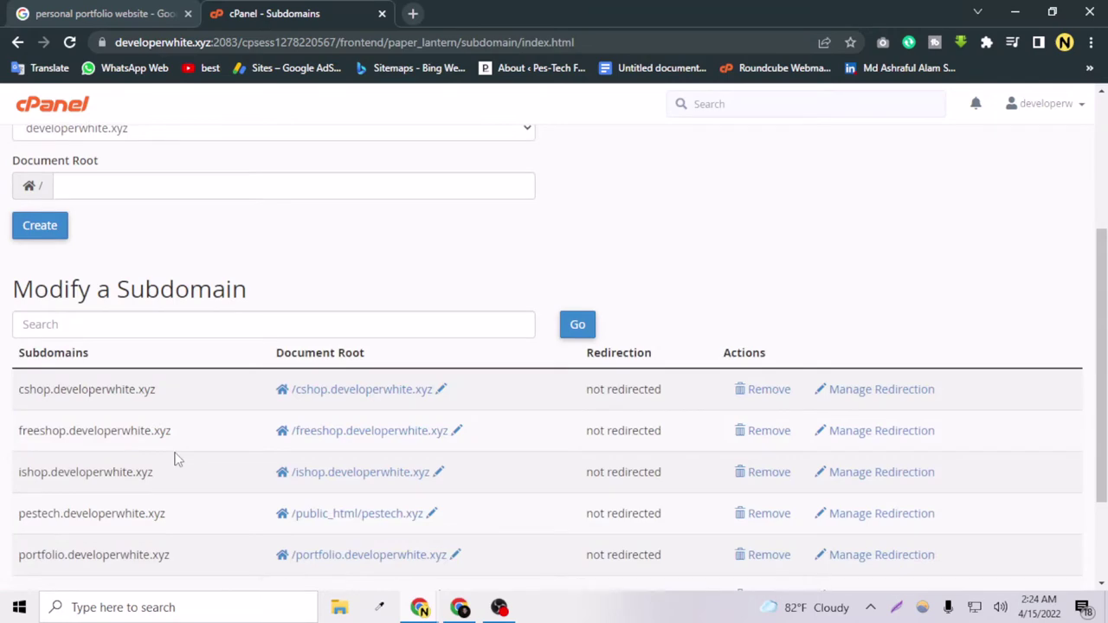
pyautogui.scroll(-2, 176, 459)
pyautogui.scroll(5, 63, 420)
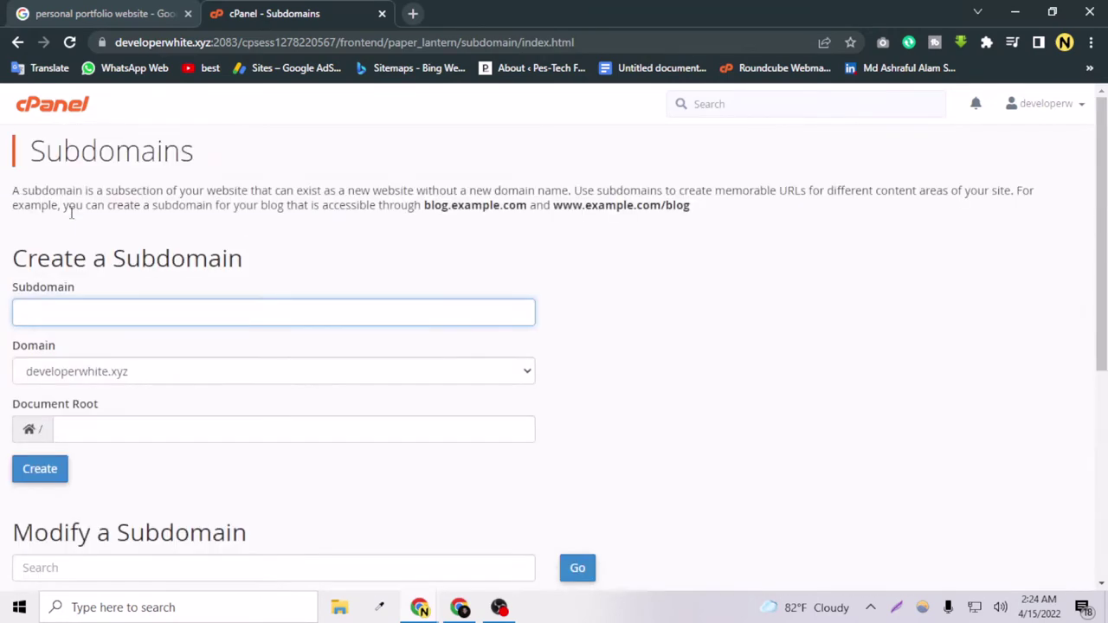
pyautogui.click(54, 120)
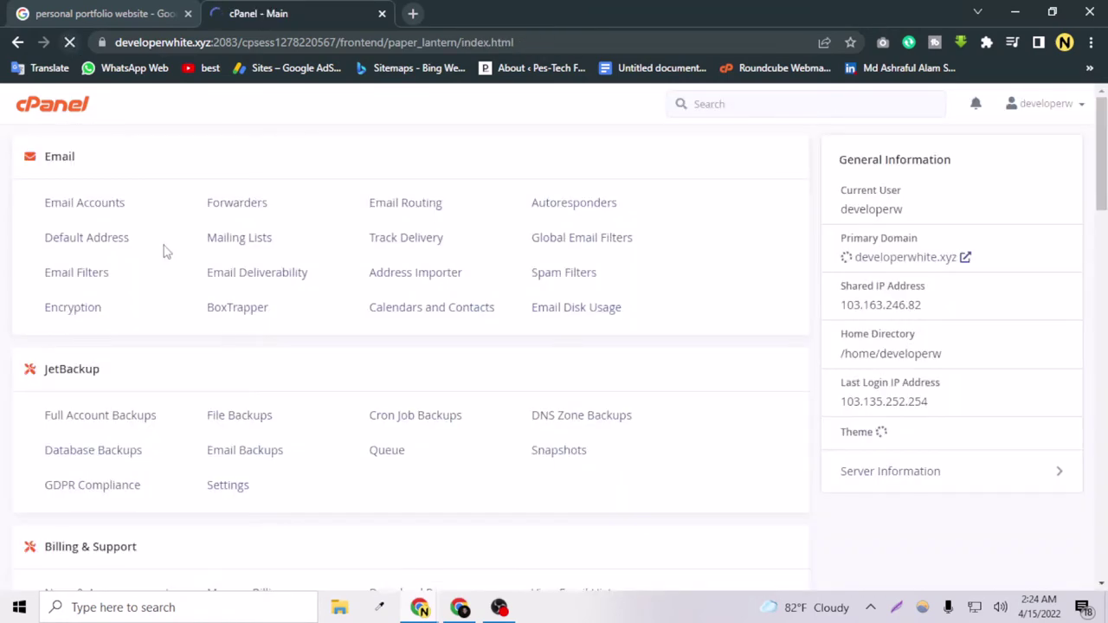
# Step: Start a Custom Install of WordPress from the Softaculous Apps Installer
pyautogui.scroll(-5, 263, 333)
pyautogui.scroll(-20, 263, 333)
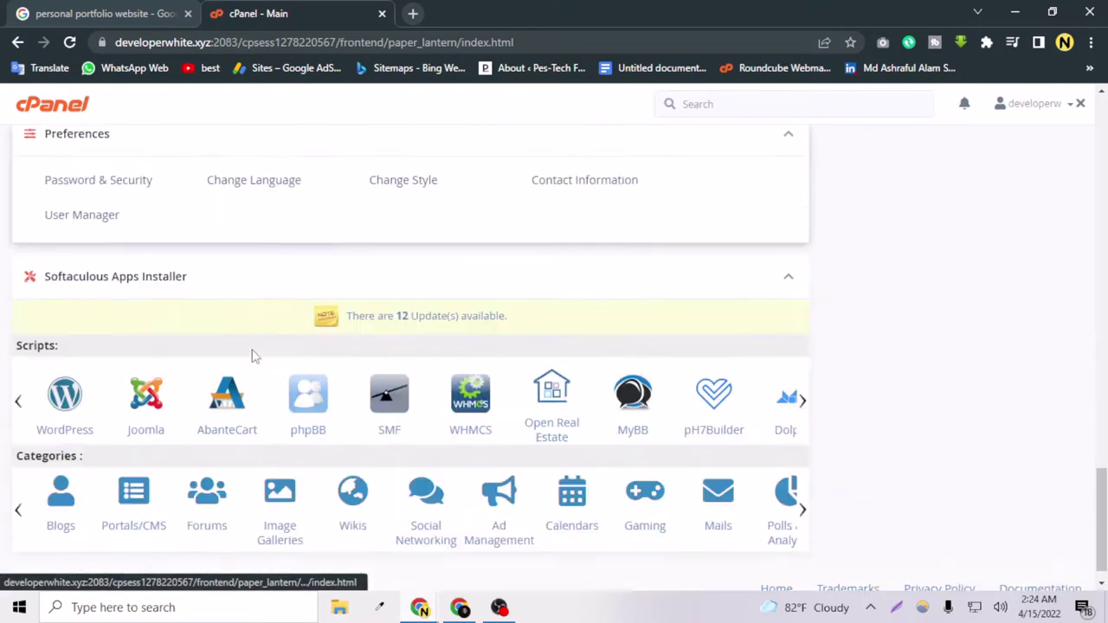
pyautogui.click(66, 386)
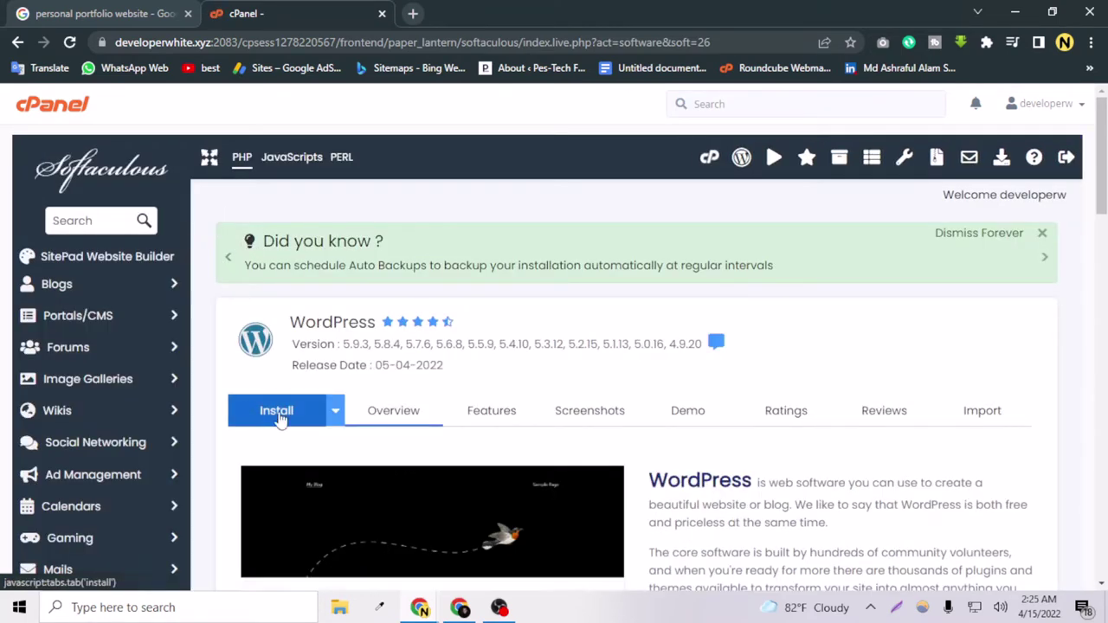
pyautogui.click(338, 412)
pyautogui.scroll(-1, 316, 394)
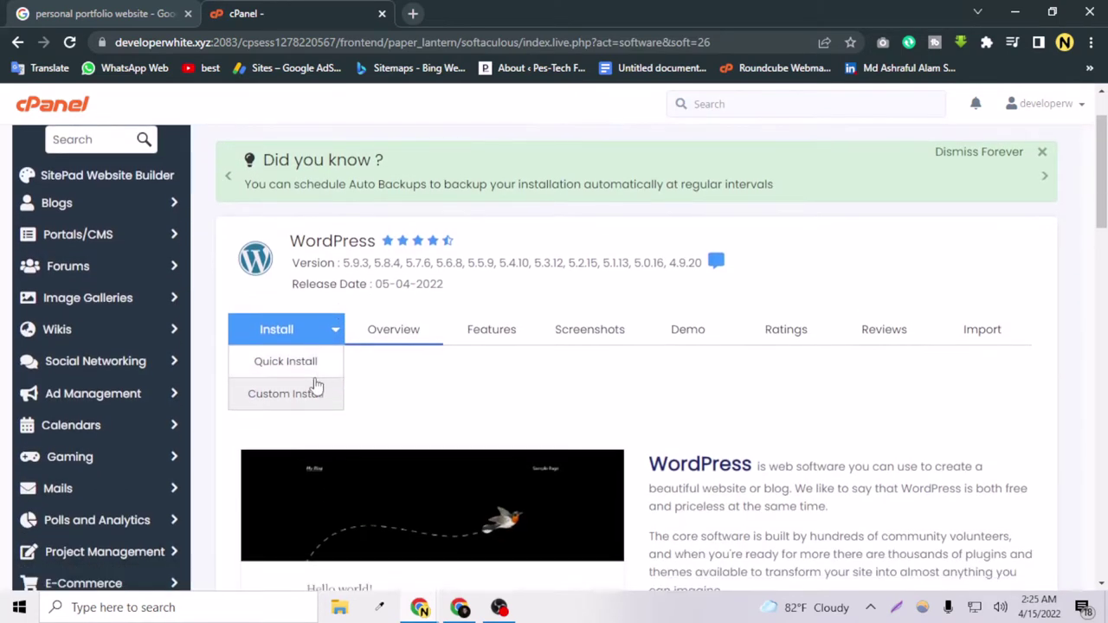
pyautogui.click(286, 394)
pyautogui.scroll(-2, 373, 427)
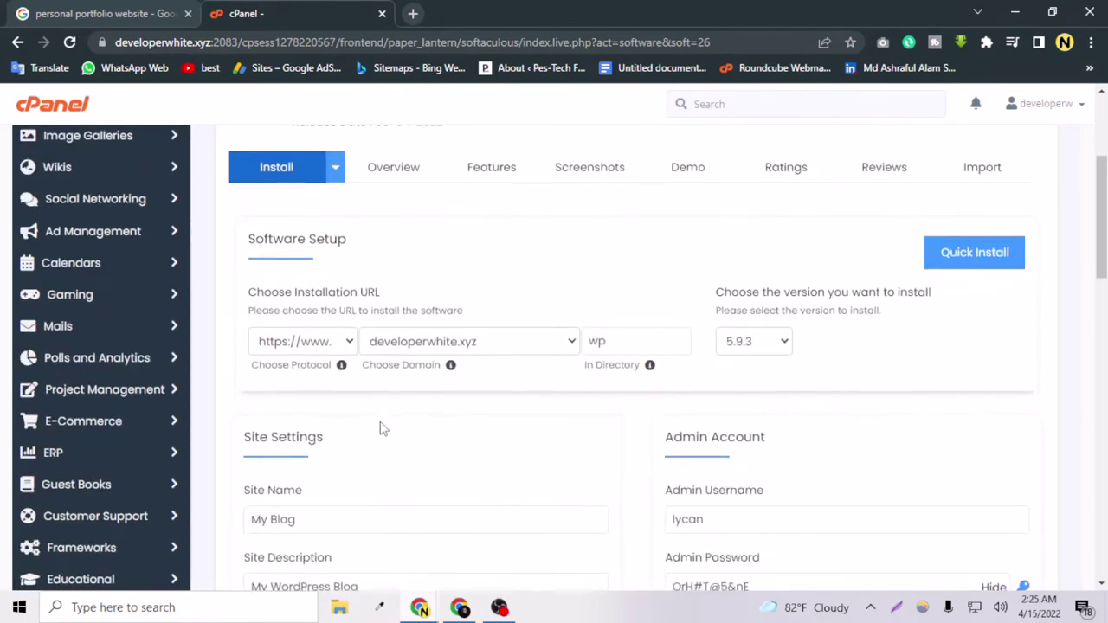
pyautogui.click(312, 351)
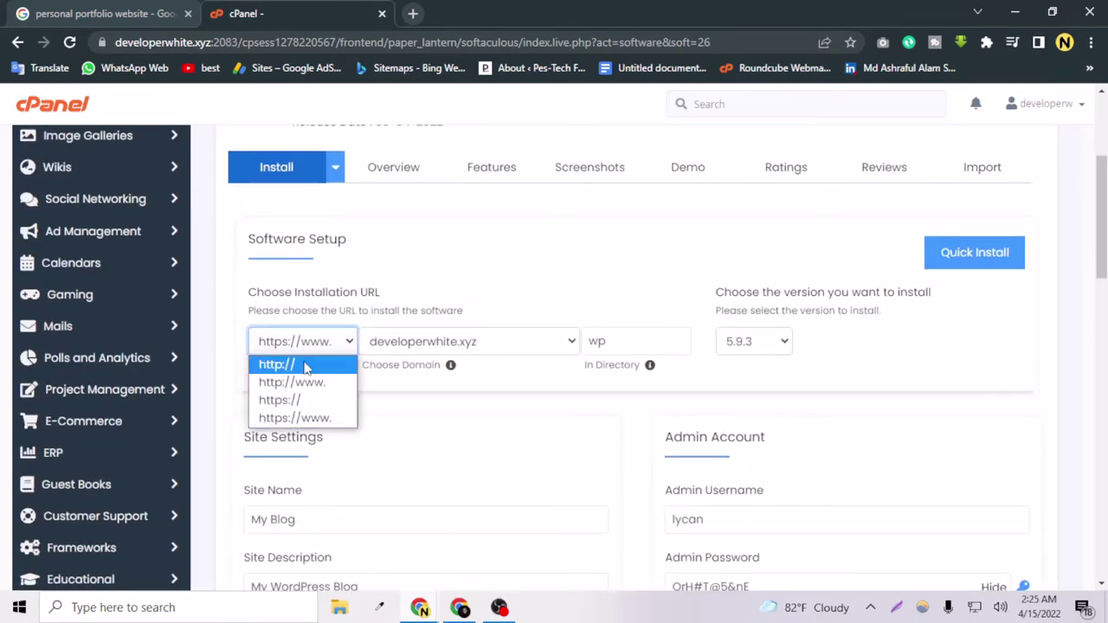
pyautogui.click(306, 365)
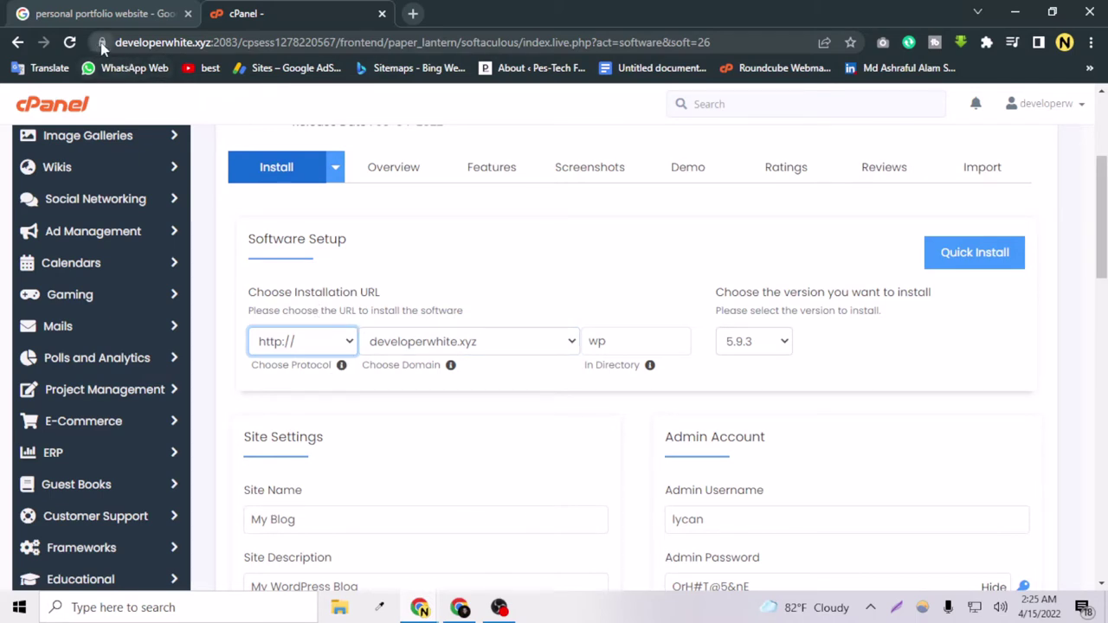
pyautogui.click(432, 346)
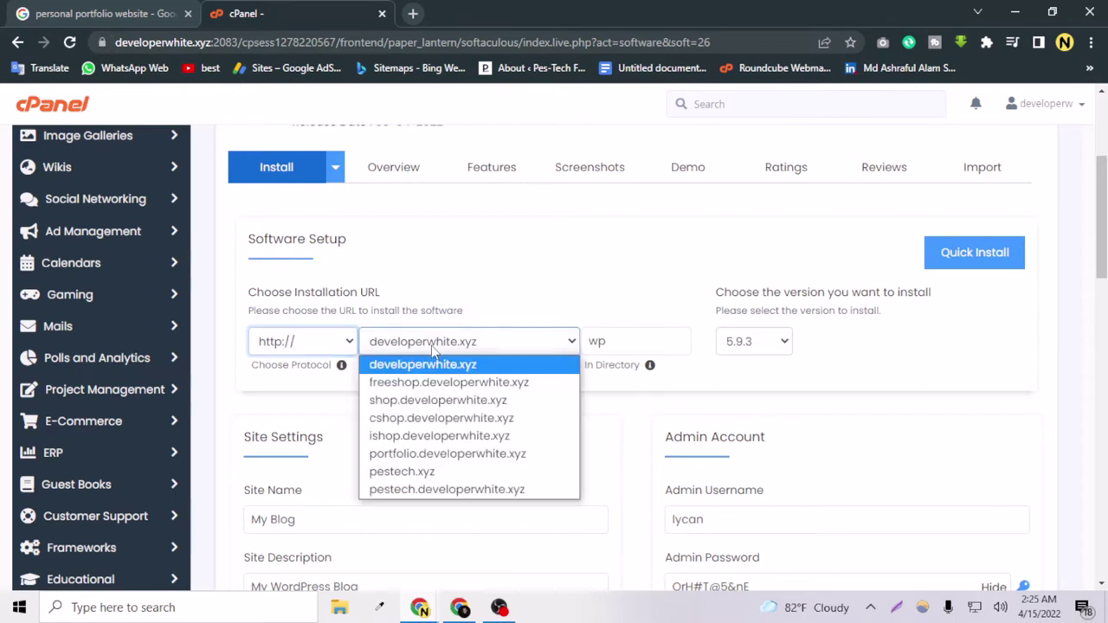
pyautogui.click(412, 453)
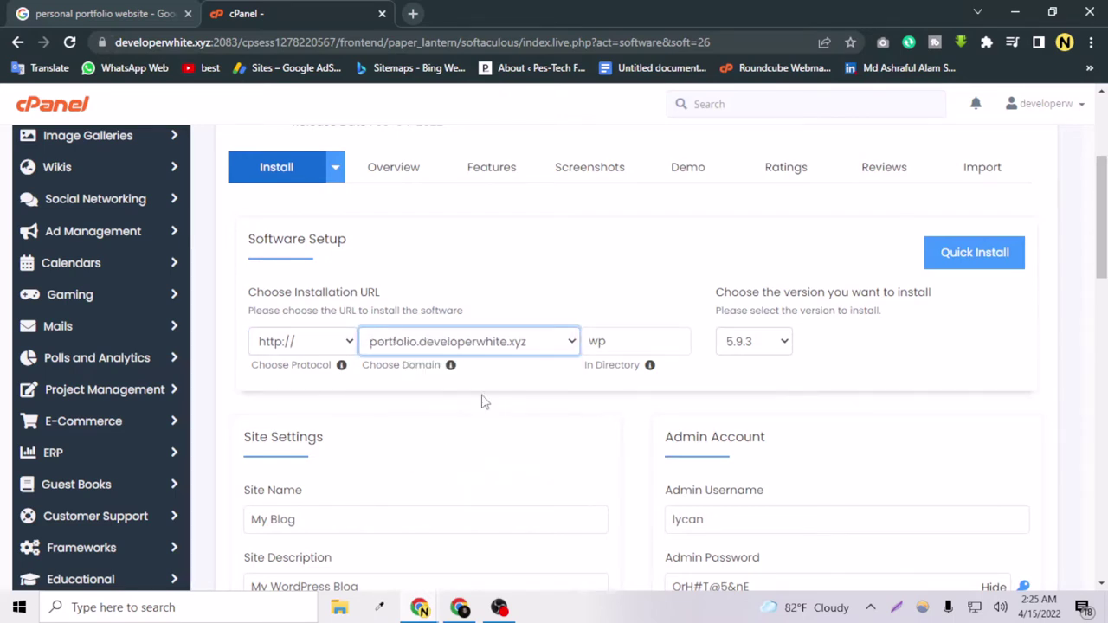
# Step: Clear 'wp' from the In Directory field so WordPress installs at the subdomain root
pyautogui.scroll(-1, 530, 374)
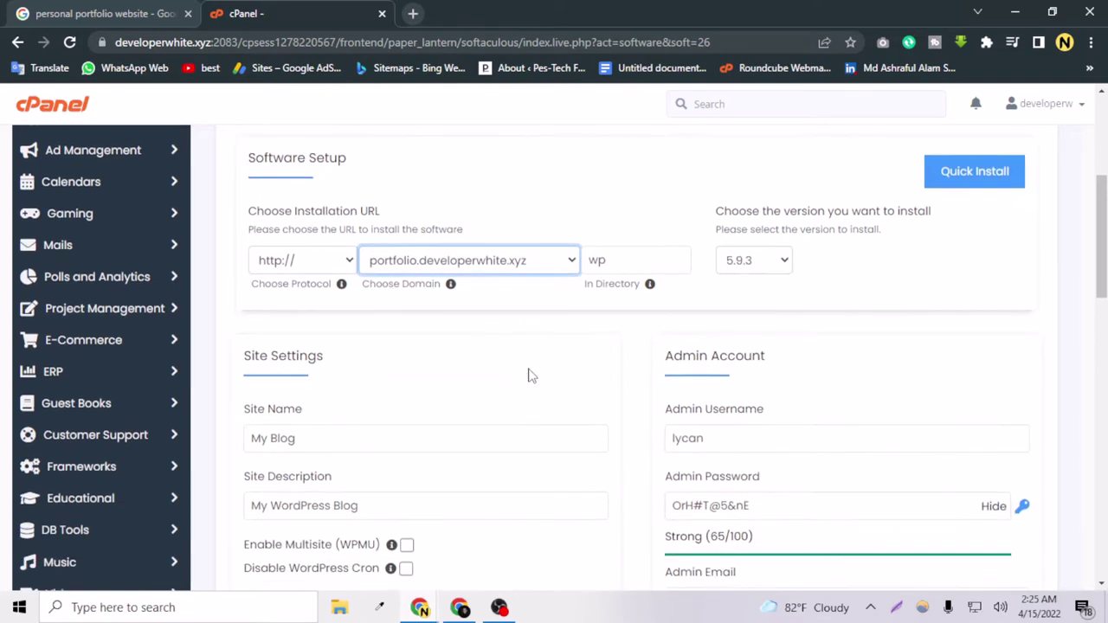
pyautogui.click(607, 263)
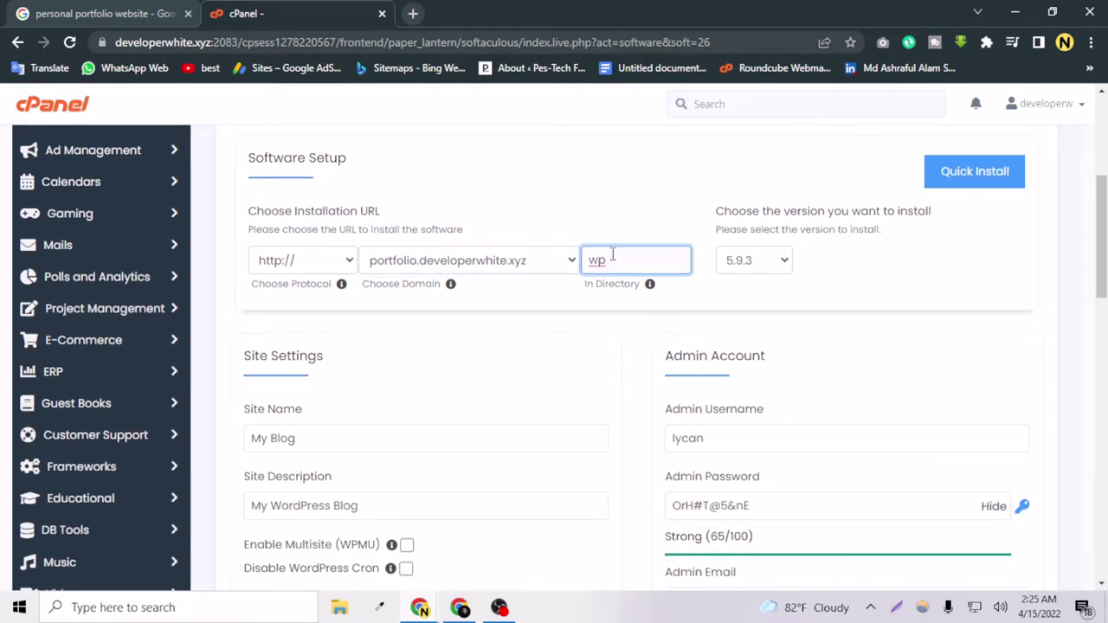
pyautogui.click(627, 314)
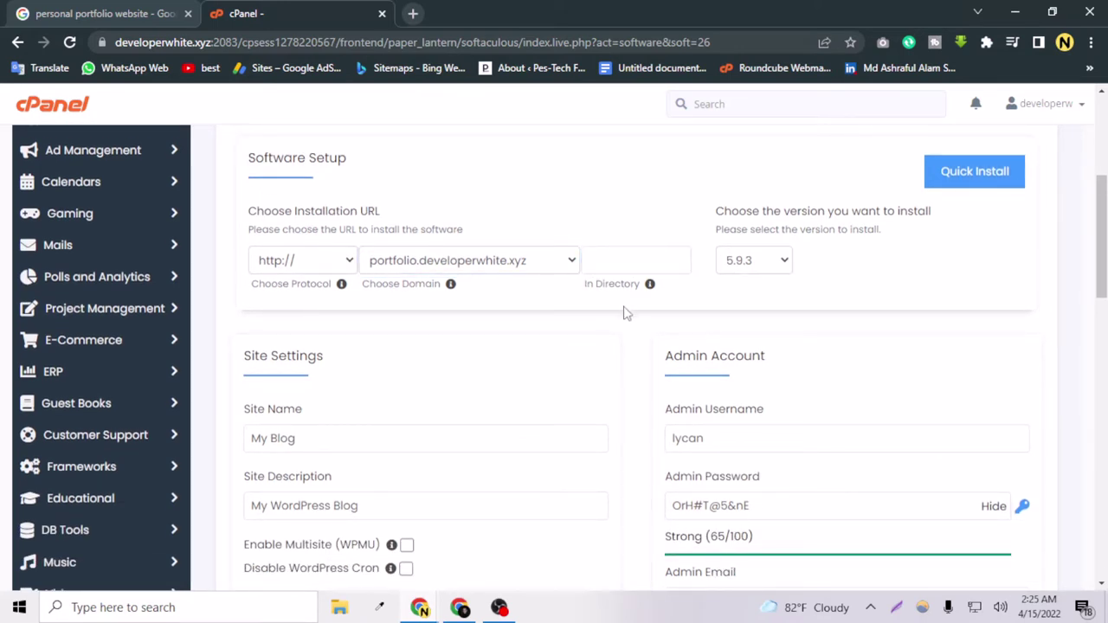
pyautogui.scroll(-1, 627, 315)
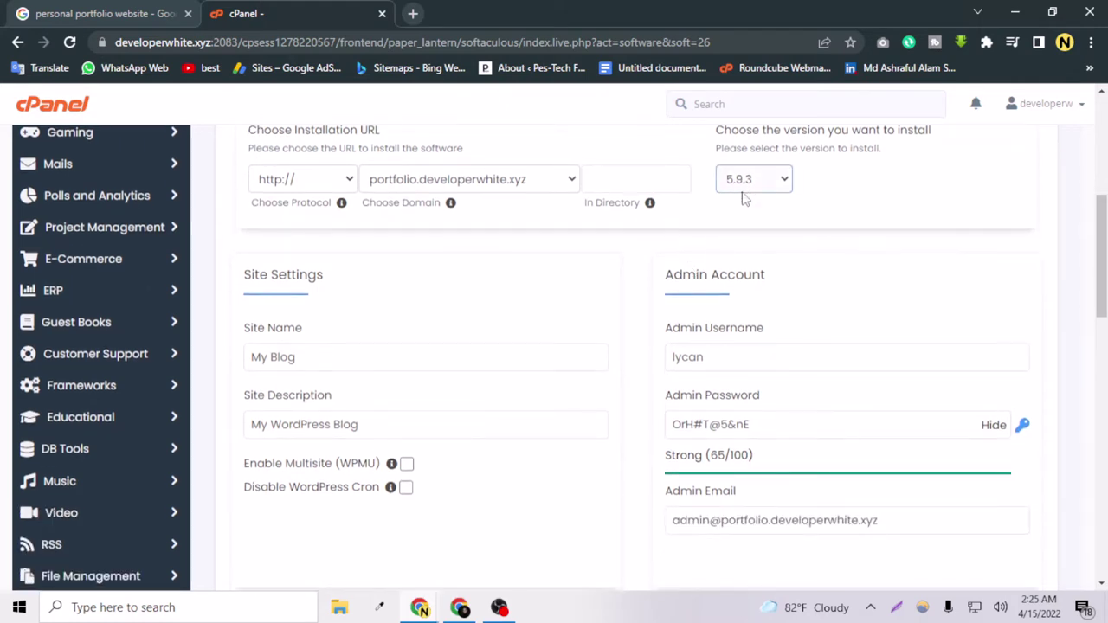
pyautogui.scroll(1, 776, 323)
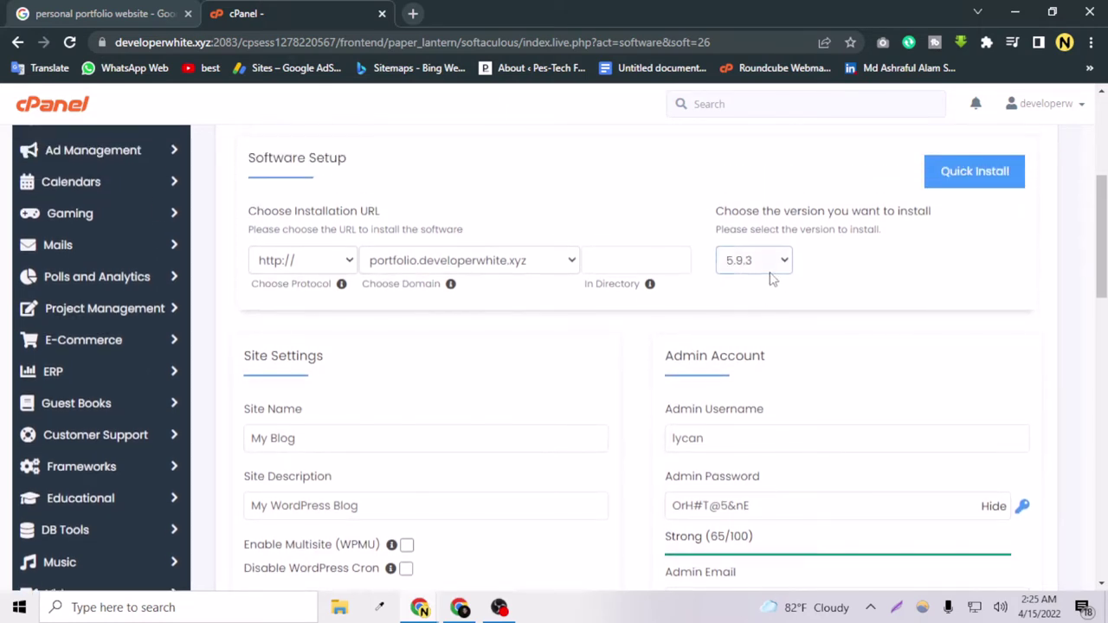
pyautogui.scroll(-1, 769, 277)
pyautogui.moveTo(725, 353); pyautogui.dragTo(561, 344)
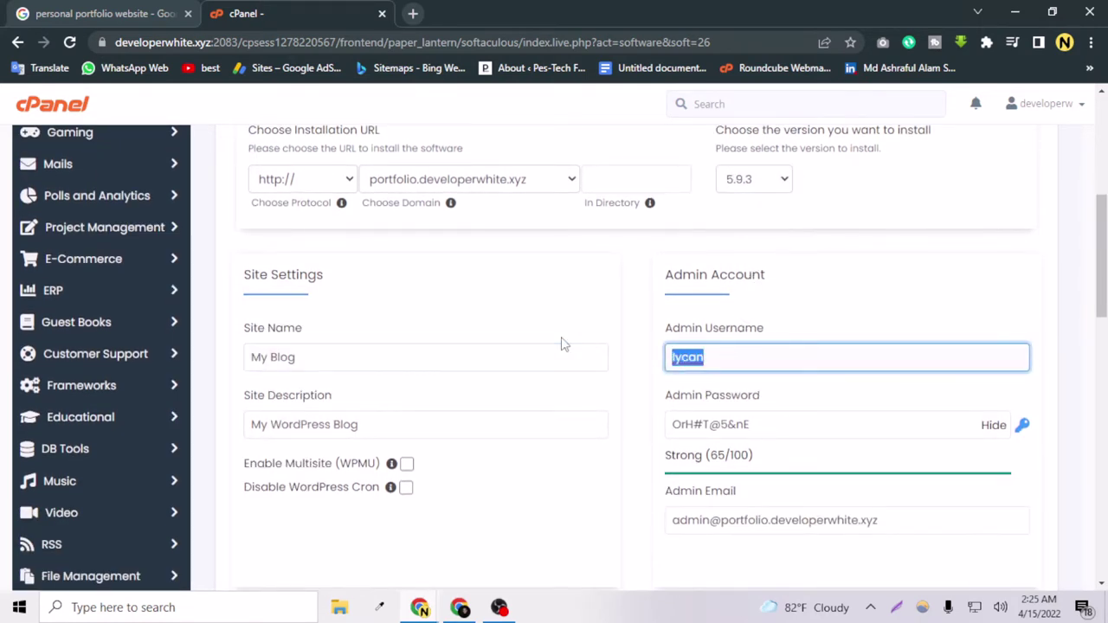
# Step: Set the admin username to 'admin', mask the password and delete the old one
pyautogui.write('o')
pyautogui.click(987, 427)
pyautogui.moveTo(794, 430); pyautogui.dragTo(462, 438)
pyautogui.press('BackSpace')
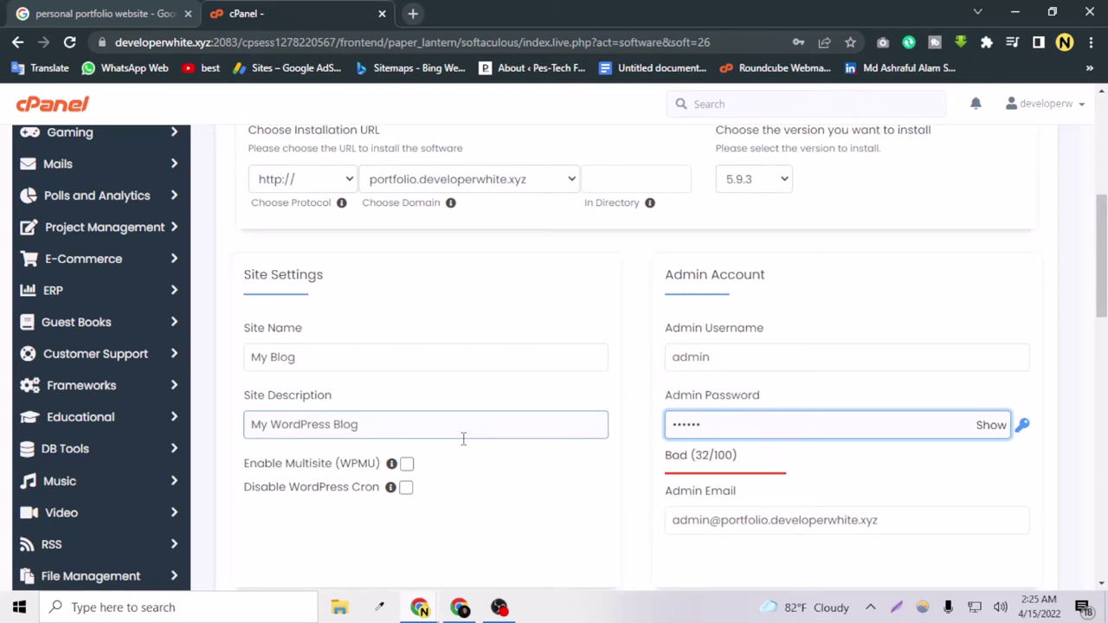
# Step: Enter a new admin password that rates Strong (95/100)
pyautogui.click(463, 439)
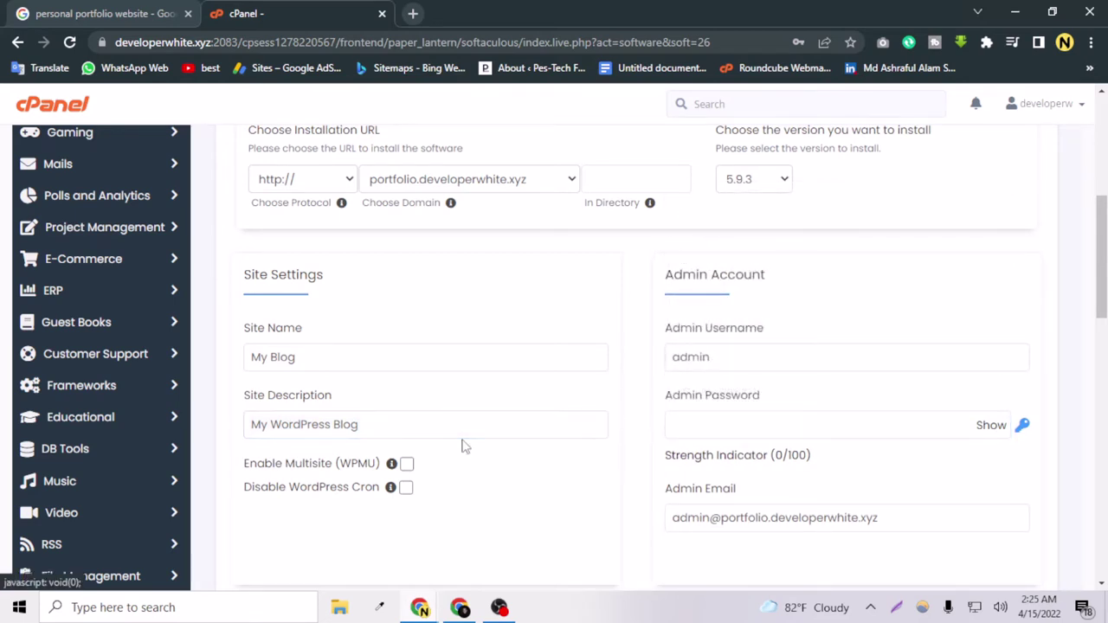
pyautogui.click(721, 425)
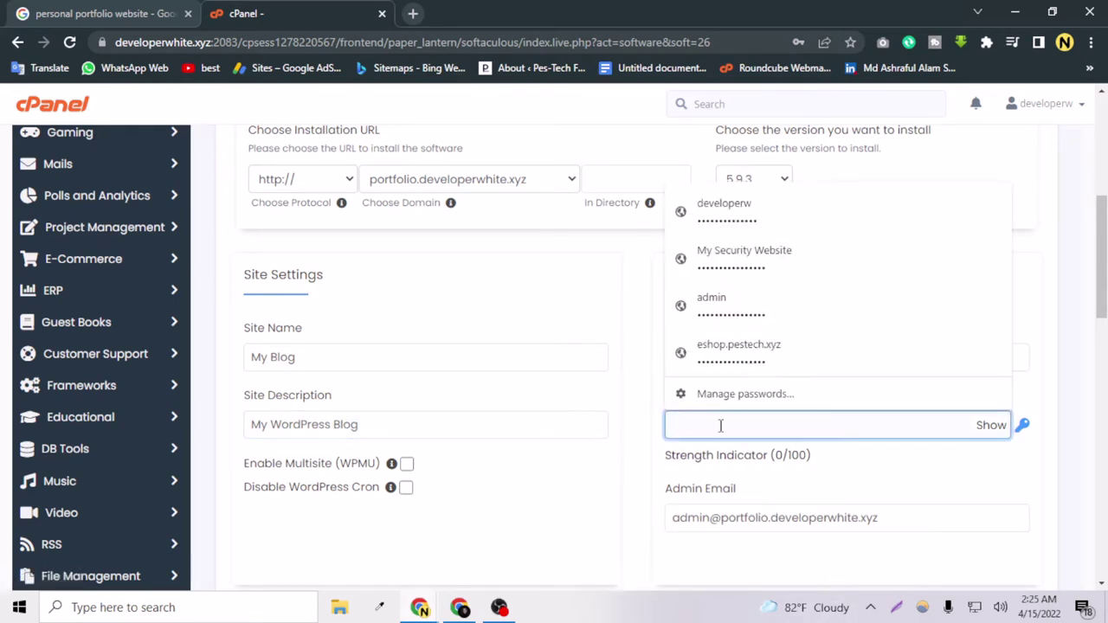
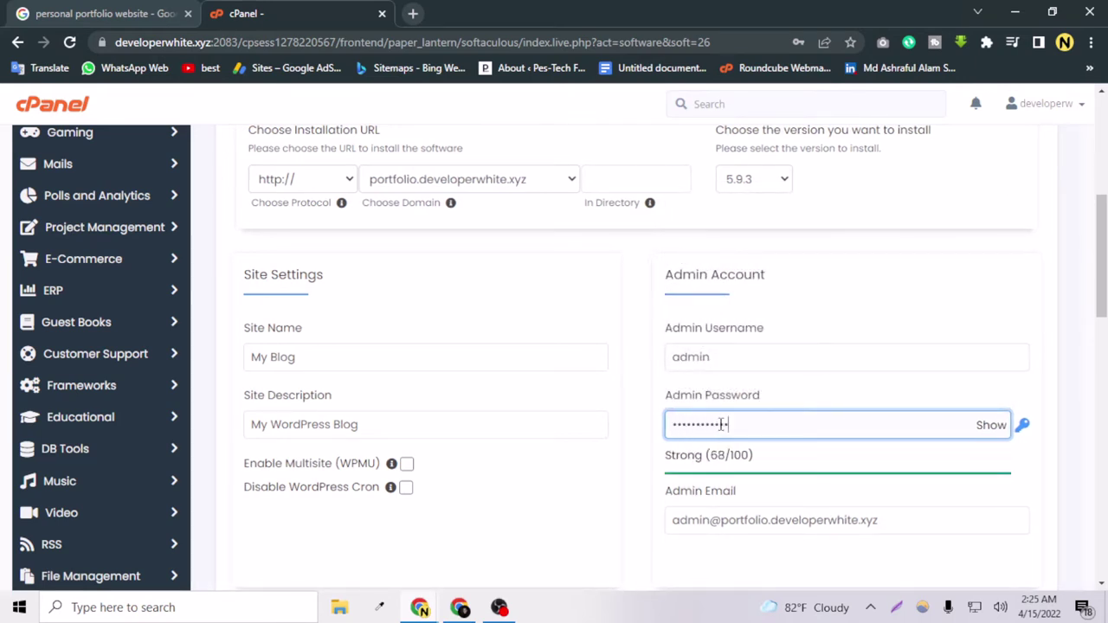
pyautogui.scroll(-2, 723, 425)
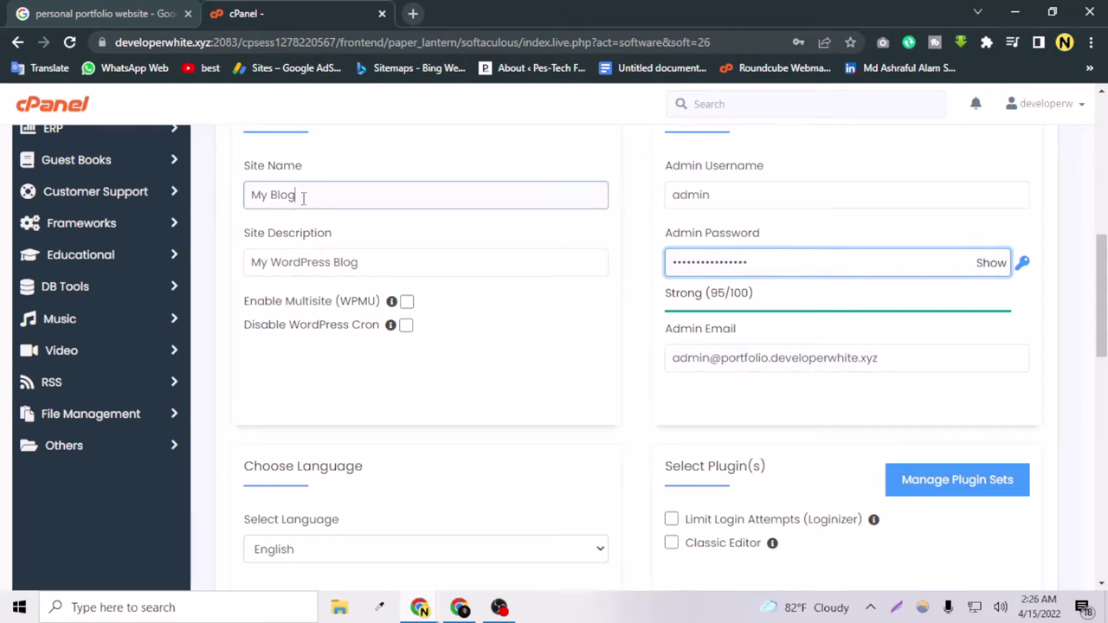
# Step: Keep the site name as 'My Blog' and scroll to the theme list
pyautogui.moveTo(303, 198); pyautogui.dragTo(170, 158)
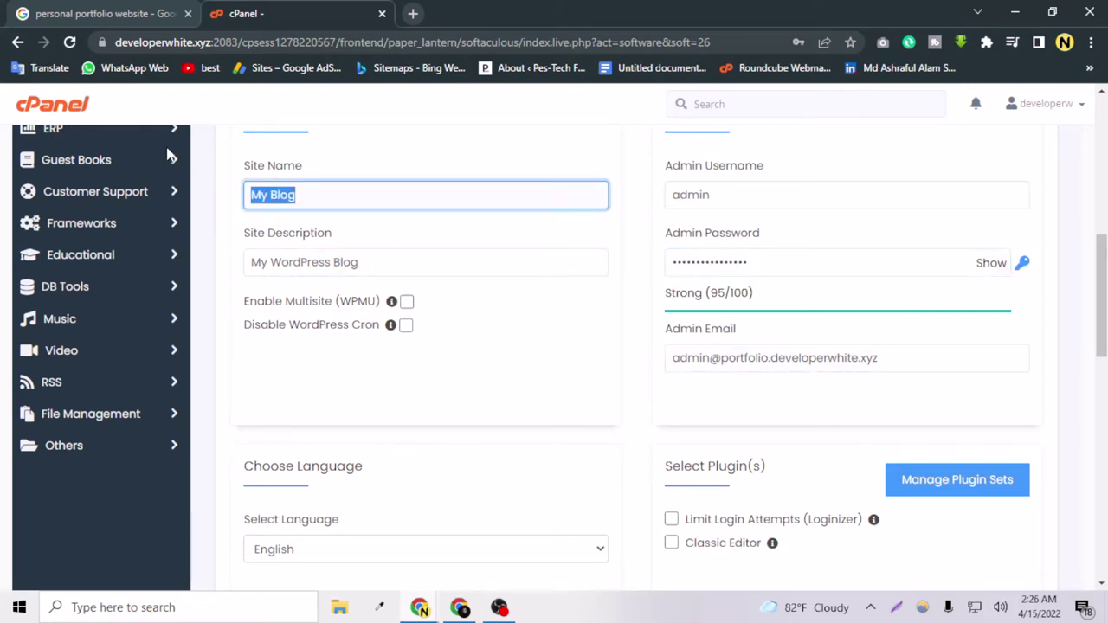
pyautogui.click(395, 208)
pyautogui.scroll(-3, 424, 424)
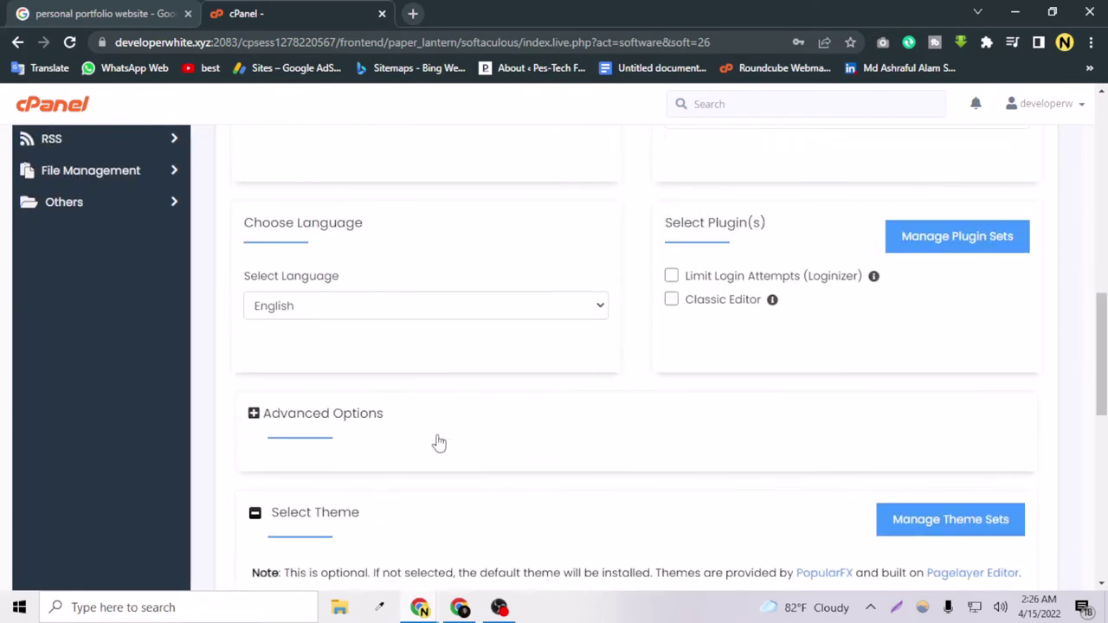
pyautogui.scroll(-2, 531, 407)
pyautogui.scroll(1, 465, 369)
pyautogui.scroll(-5, 478, 390)
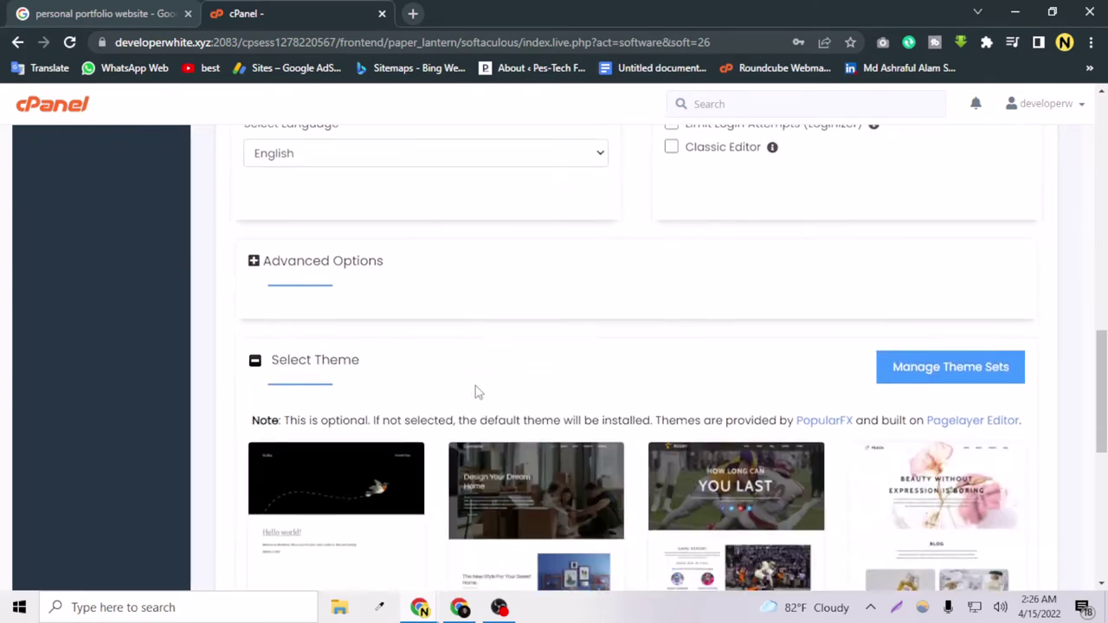
pyautogui.scroll(1, 658, 455)
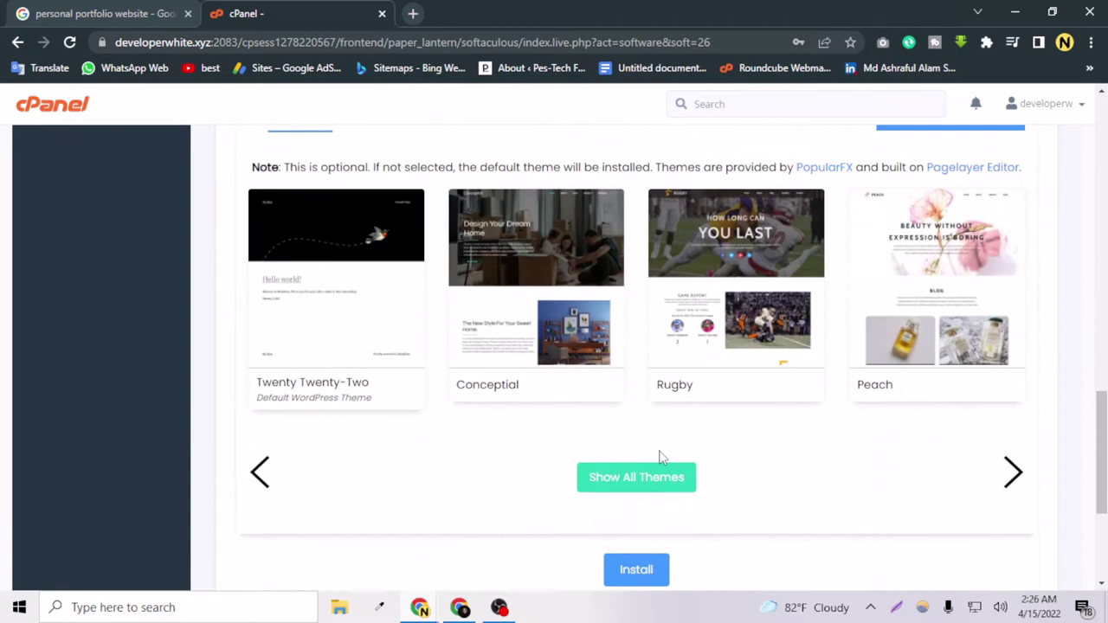
# Step: Select the Twenty Twenty-Two theme and accept its demo images on Image Copyright
pyautogui.click(403, 363)
pyautogui.scroll(-3, 745, 441)
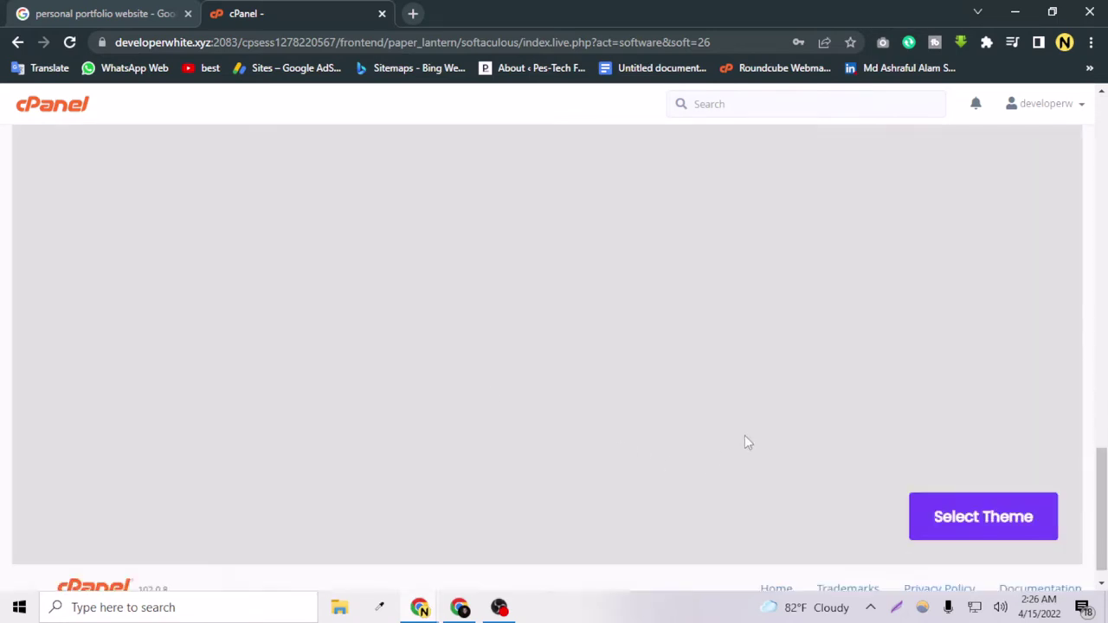
pyautogui.scroll(1, 466, 386)
pyautogui.scroll(3, 466, 386)
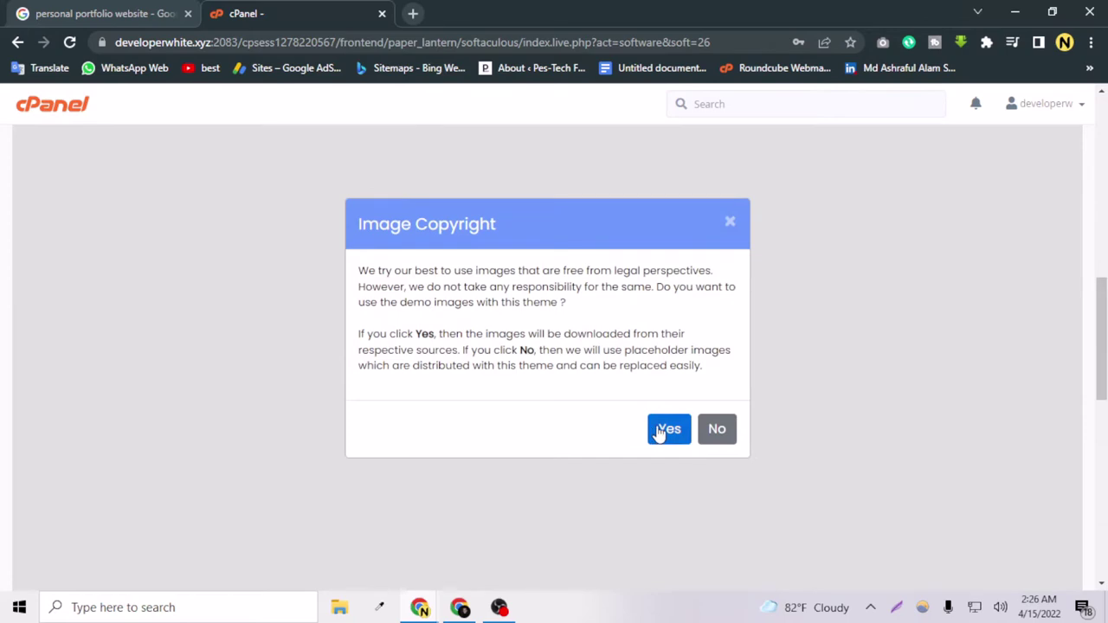
pyautogui.click(660, 433)
# Step: Fill the Email installation details field with the autofill address
pyautogui.scroll(-4, 606, 455)
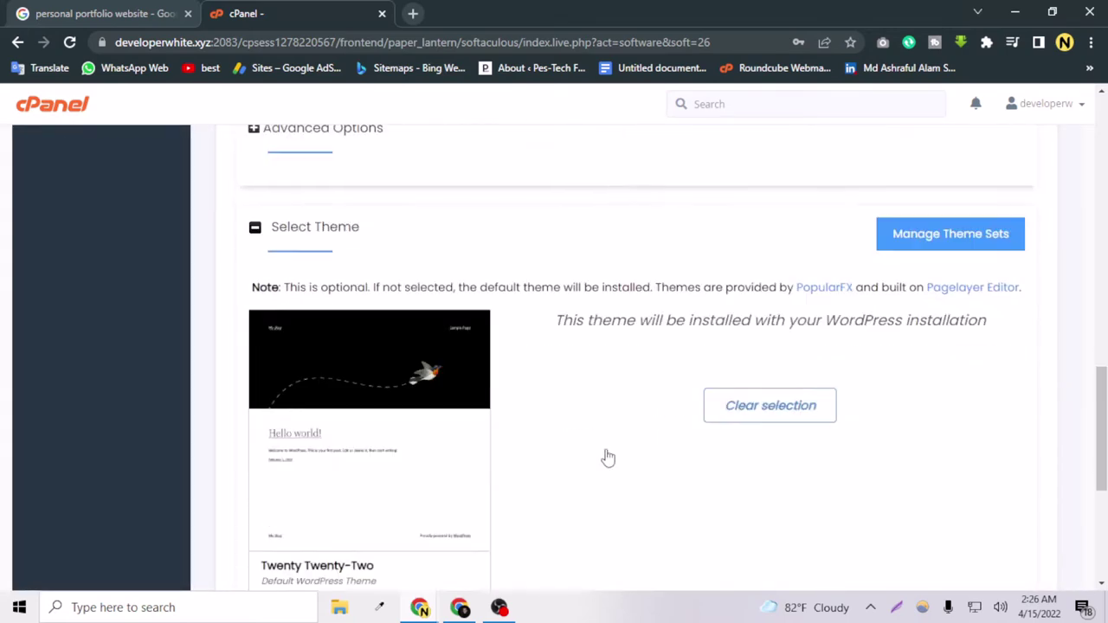
pyautogui.scroll(-4, 608, 457)
pyautogui.click(640, 372)
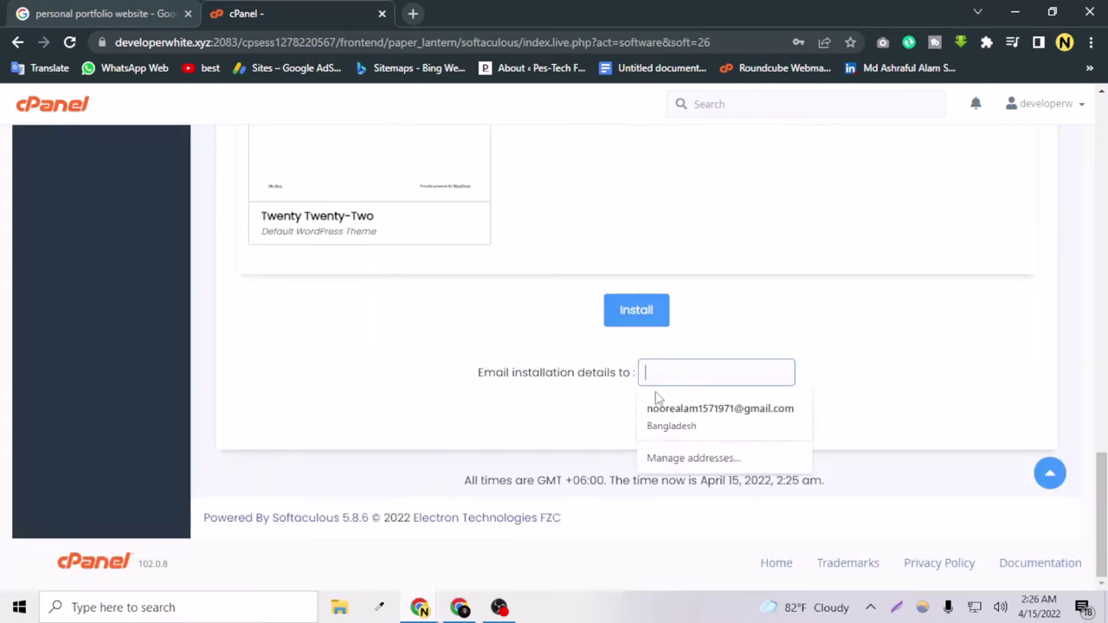
pyautogui.click(666, 412)
pyautogui.scroll(2, 645, 468)
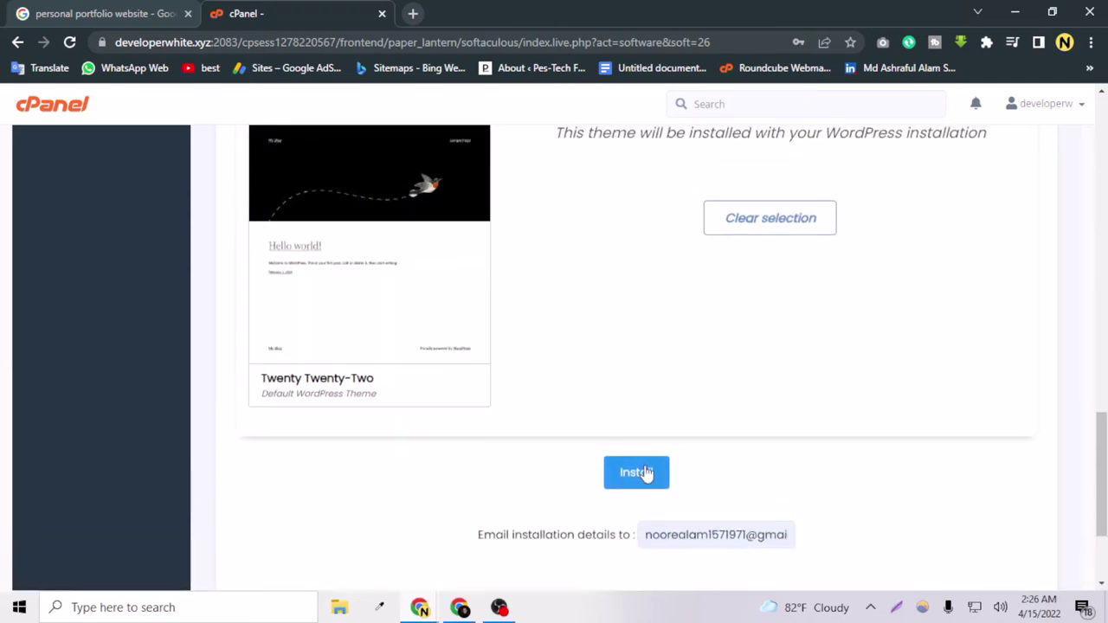
# Step: Run the WordPress install and preview the new site's front page in a new tab
pyautogui.click(645, 469)
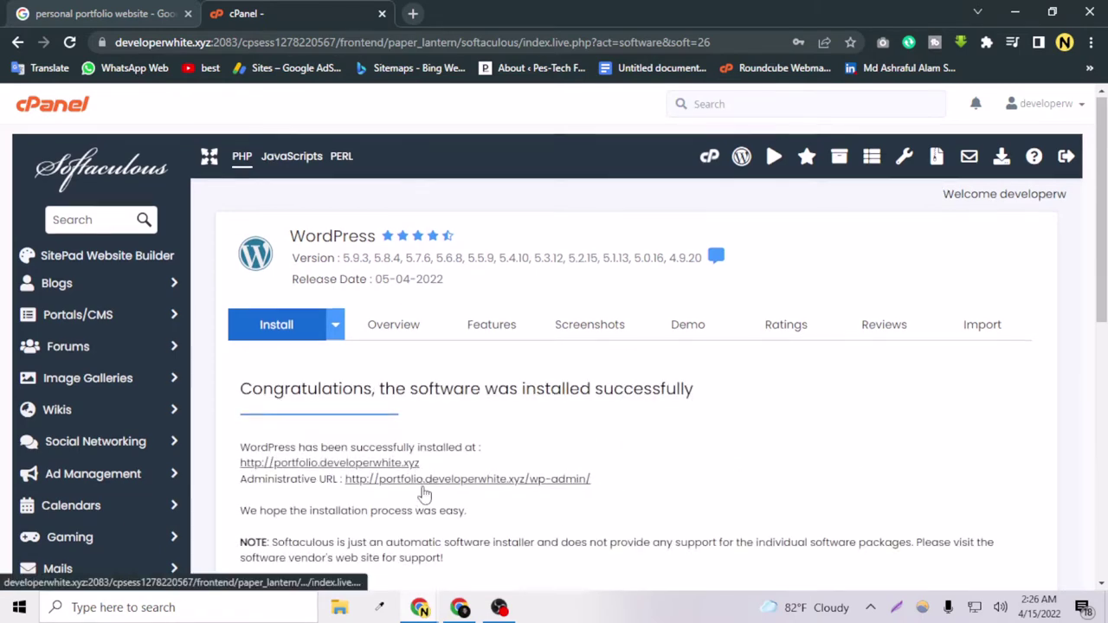
pyautogui.scroll(-1, 425, 493)
pyautogui.rightClick(365, 382)
pyautogui.click(400, 397)
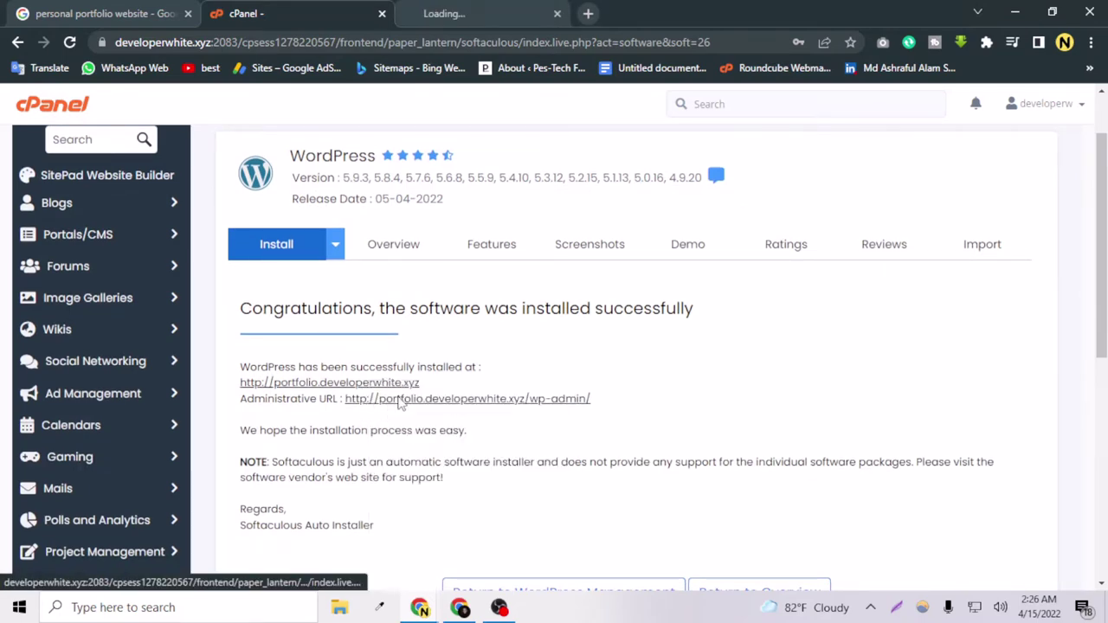
pyautogui.click(485, 13)
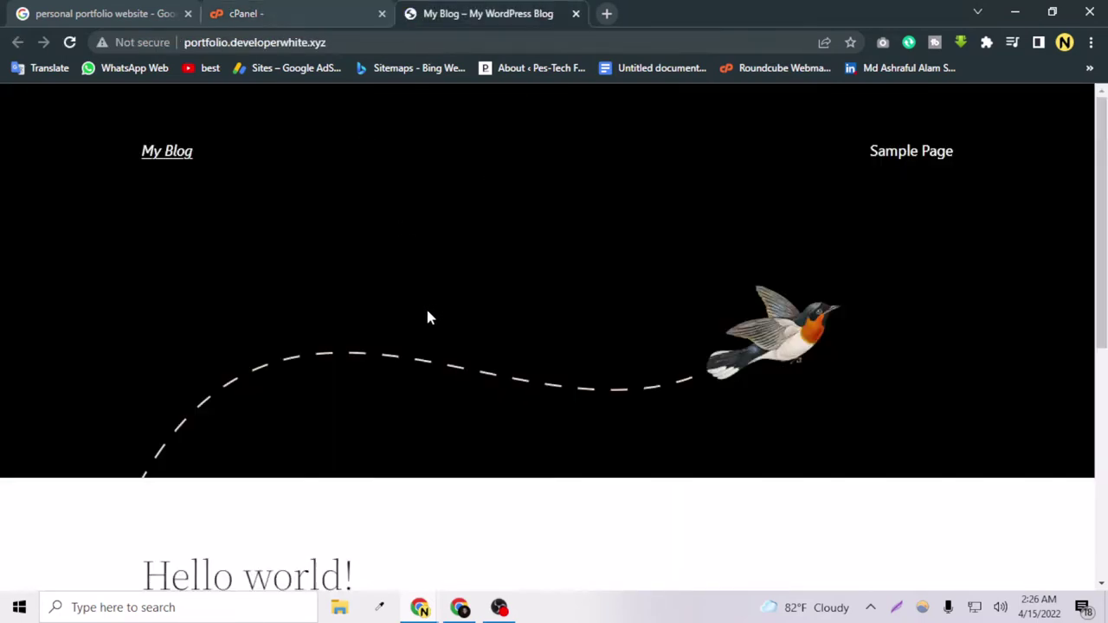
pyautogui.scroll(-5, 425, 430)
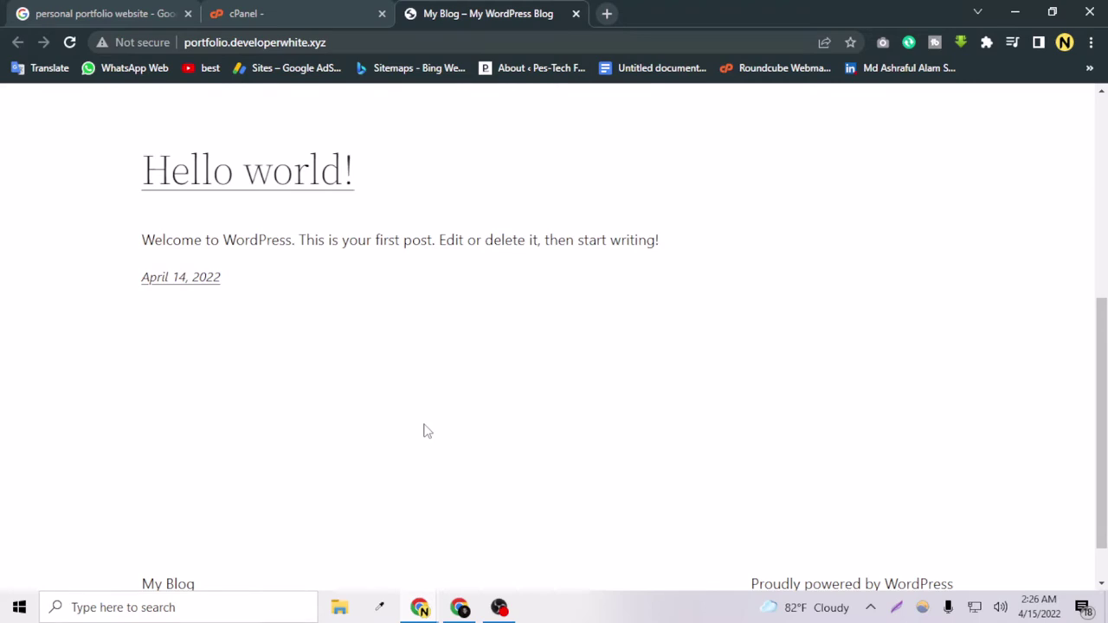
pyautogui.scroll(5, 424, 430)
# Step: From the installation success page, open the WordPress admin dashboard via the wp-admin link
pyautogui.click(274, 10)
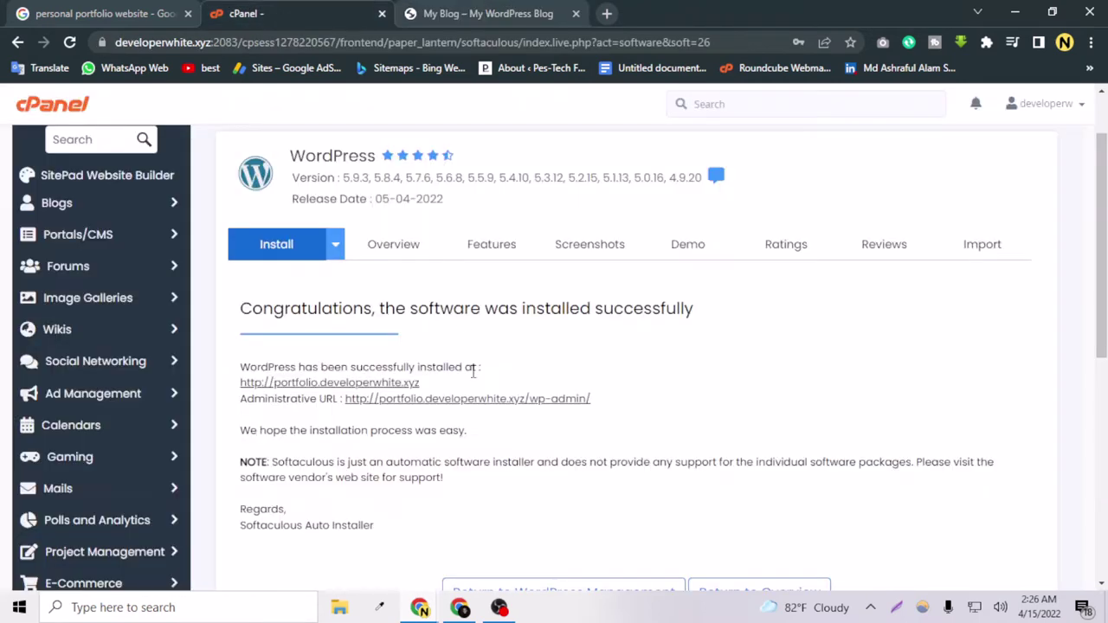
pyautogui.scroll(-2, 474, 373)
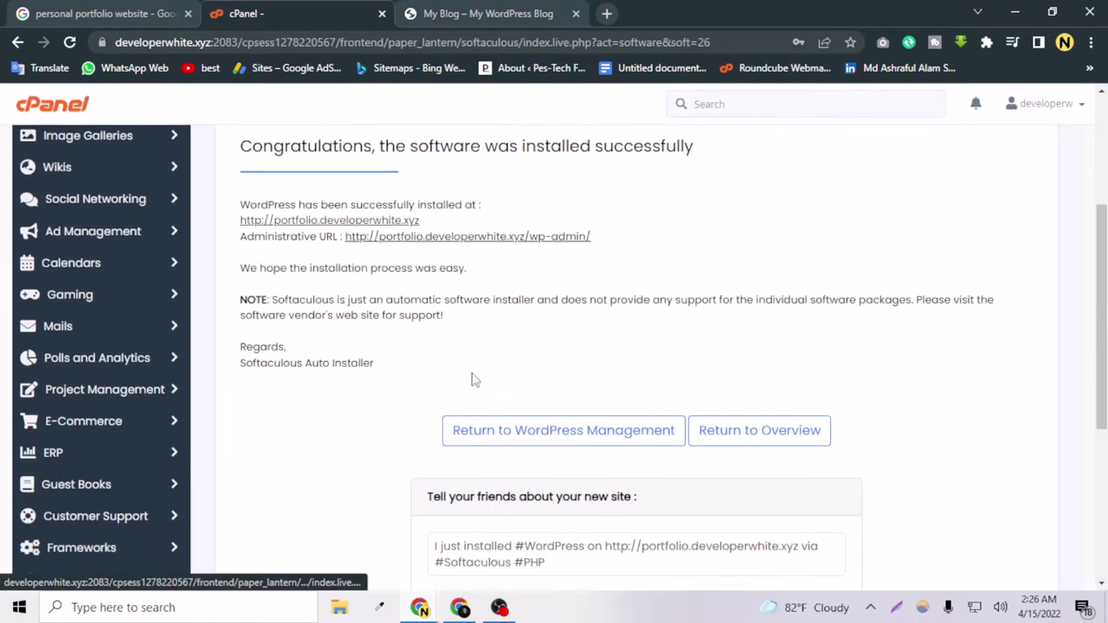
pyautogui.click(433, 247)
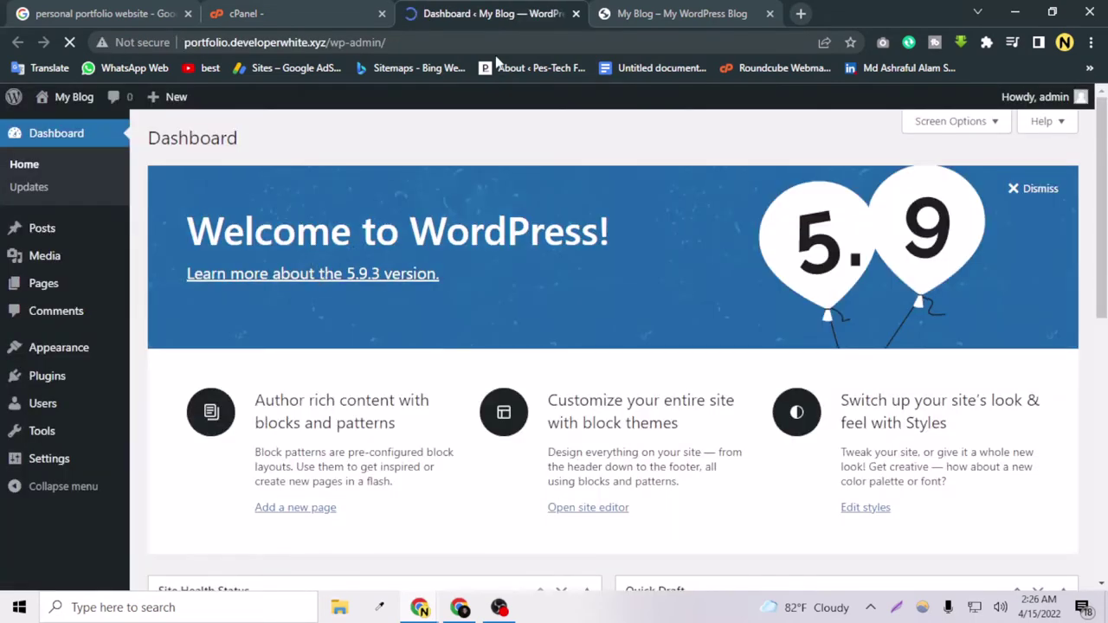
# Step: Close the My Blog front-page tab so only the WordPress Dashboard tab stays open
pyautogui.click(640, 11)
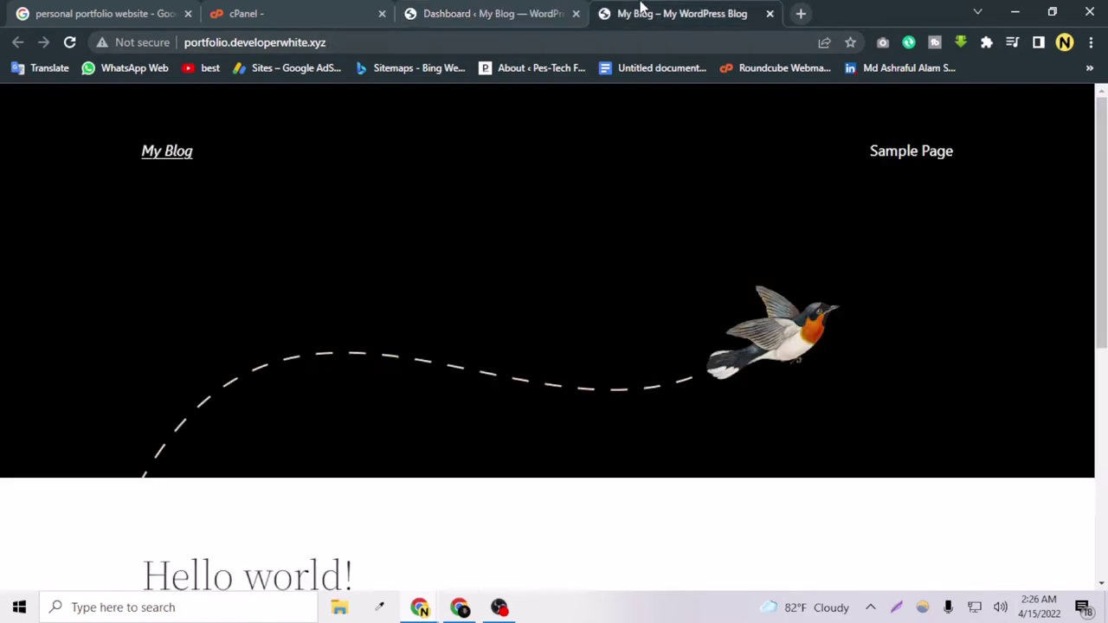
pyautogui.click(518, 8)
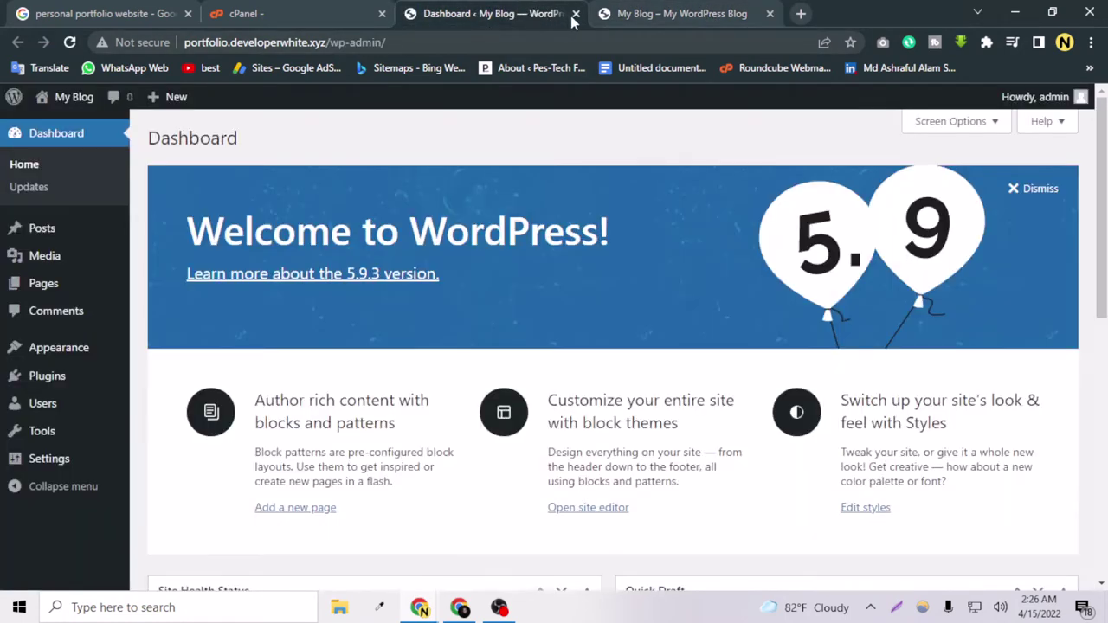
pyautogui.click(693, 12)
pyautogui.click(771, 14)
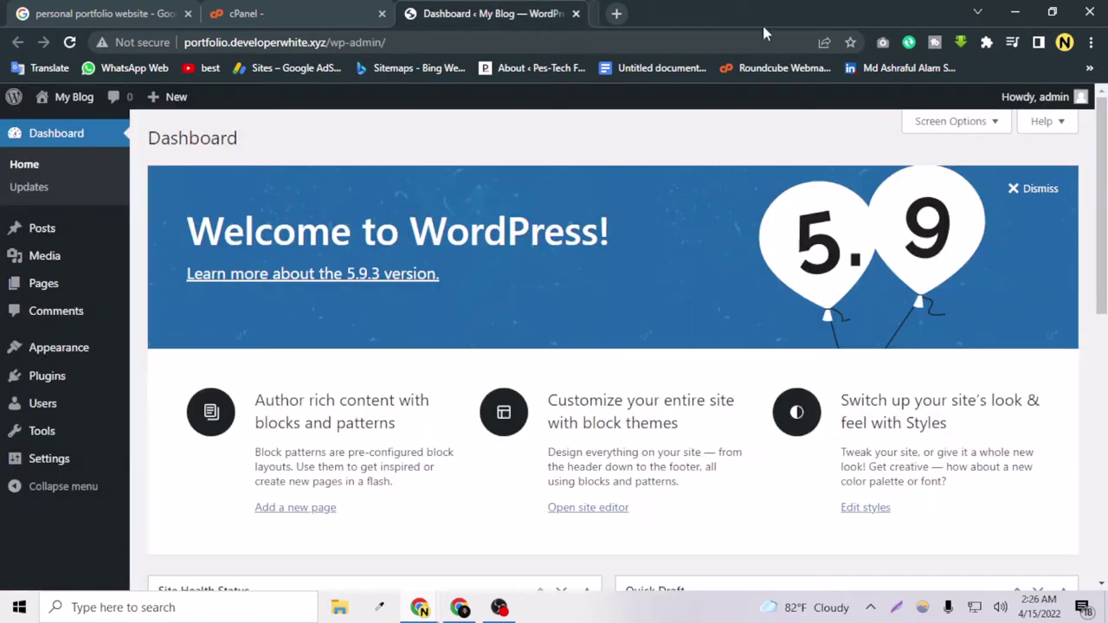
pyautogui.moveTo(54, 362)
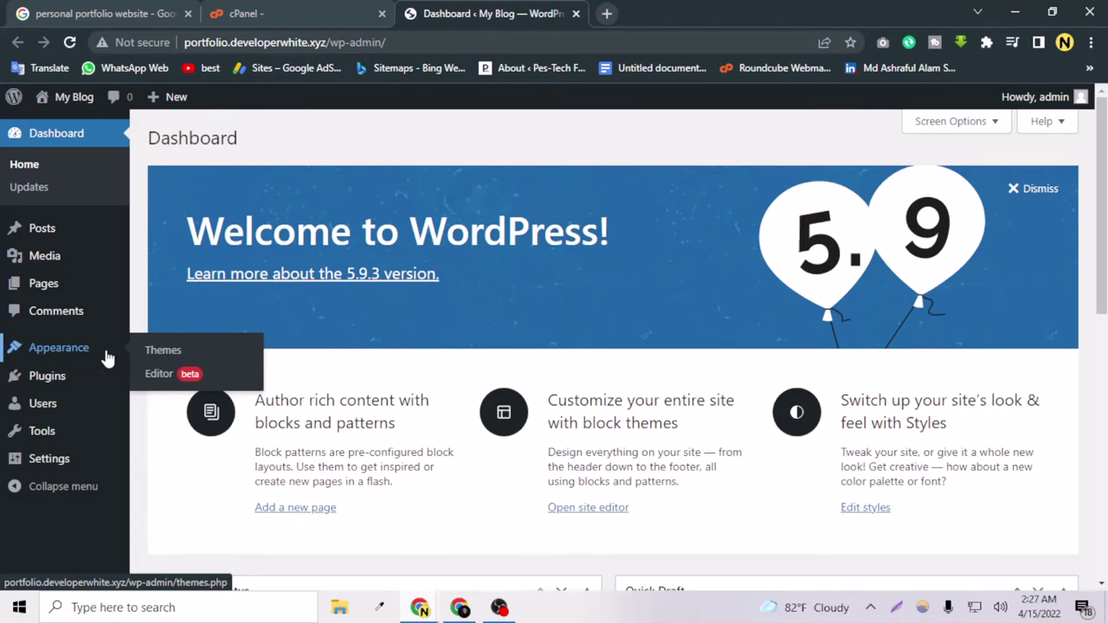
# Step: Go to Appearance > Themes > Add New and browse the Popular themes list
pyautogui.click(149, 351)
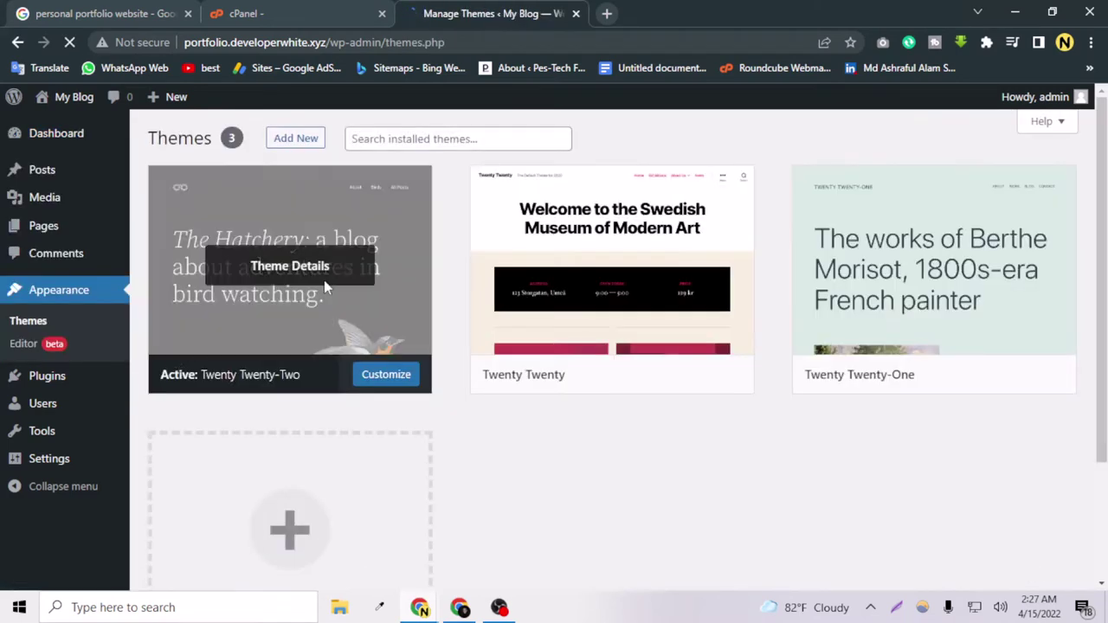
pyautogui.click(295, 139)
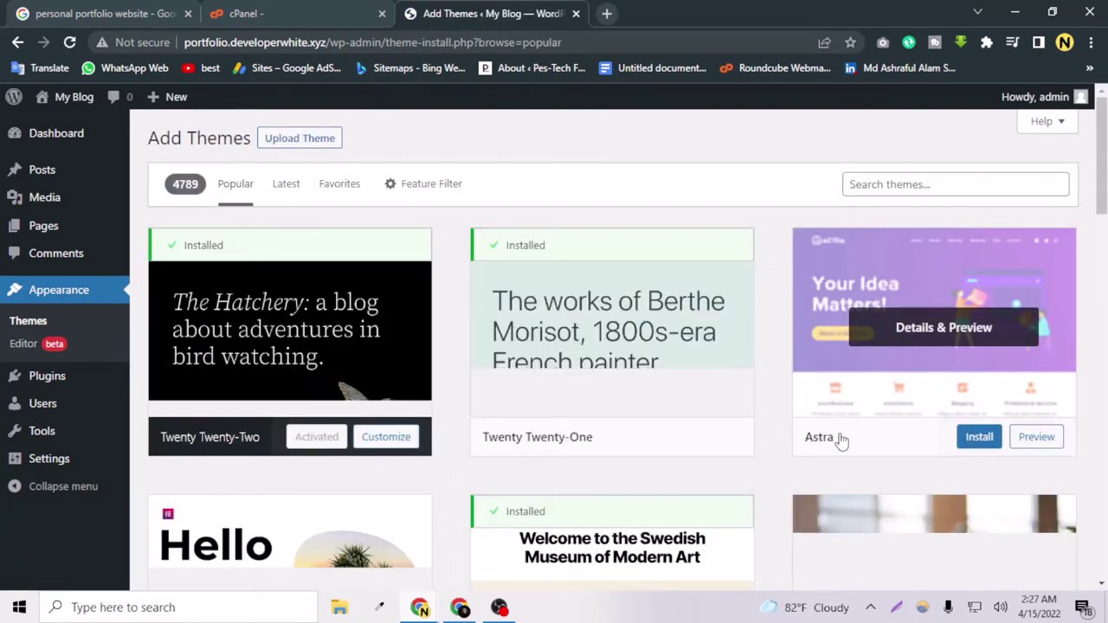
pyautogui.scroll(-3, 841, 440)
pyautogui.scroll(3, 841, 408)
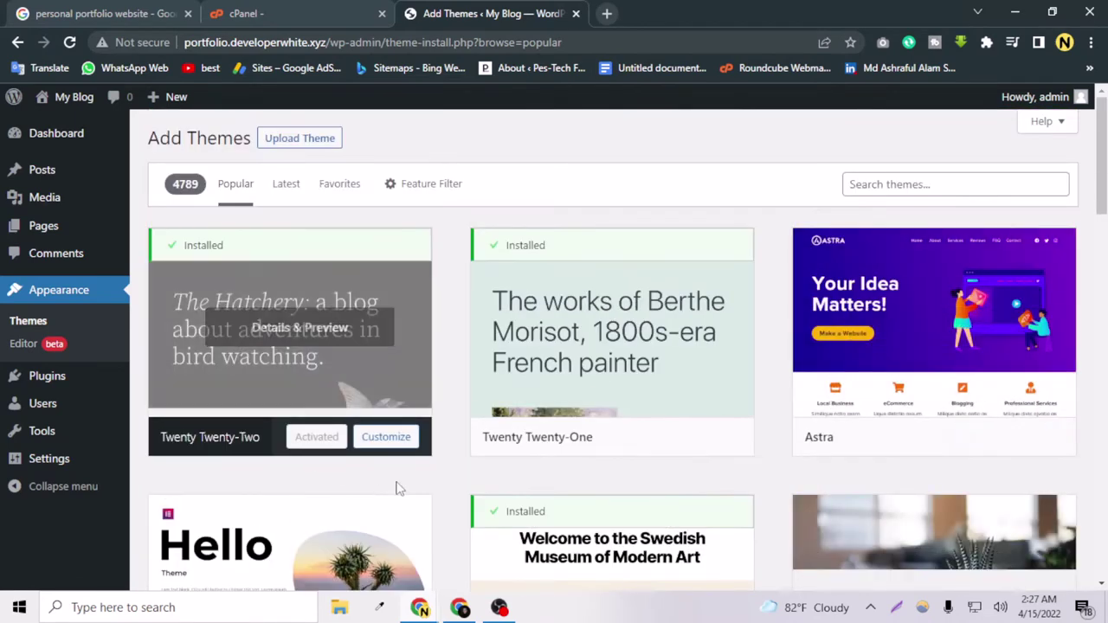
pyautogui.scroll(-2, 426, 470)
pyautogui.scroll(2, 643, 433)
pyautogui.scroll(-2, 809, 390)
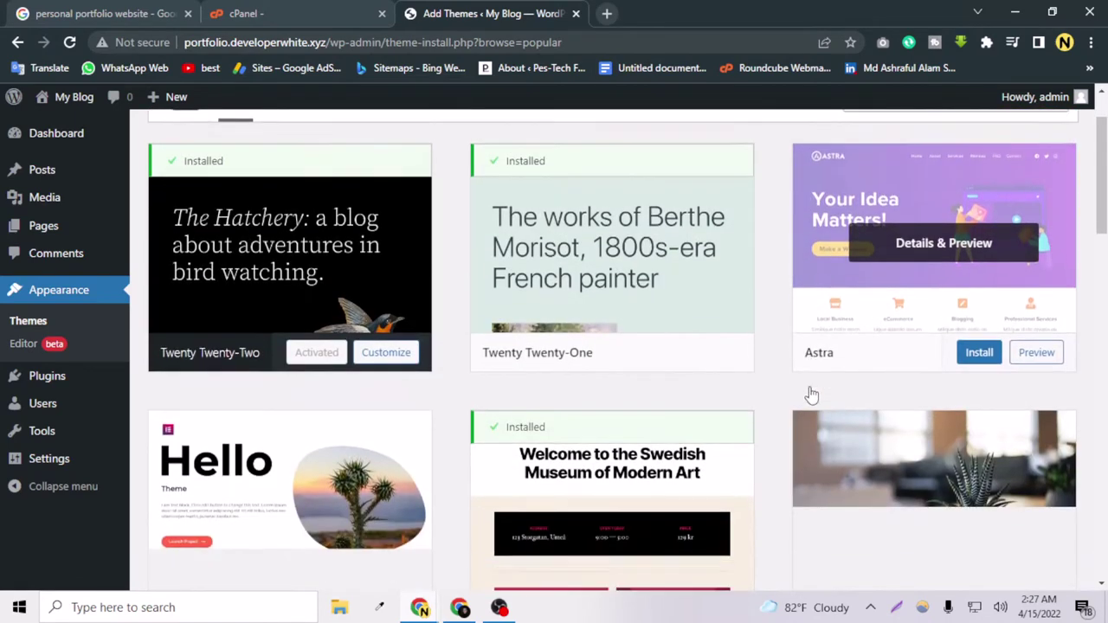
pyautogui.scroll(2, 843, 361)
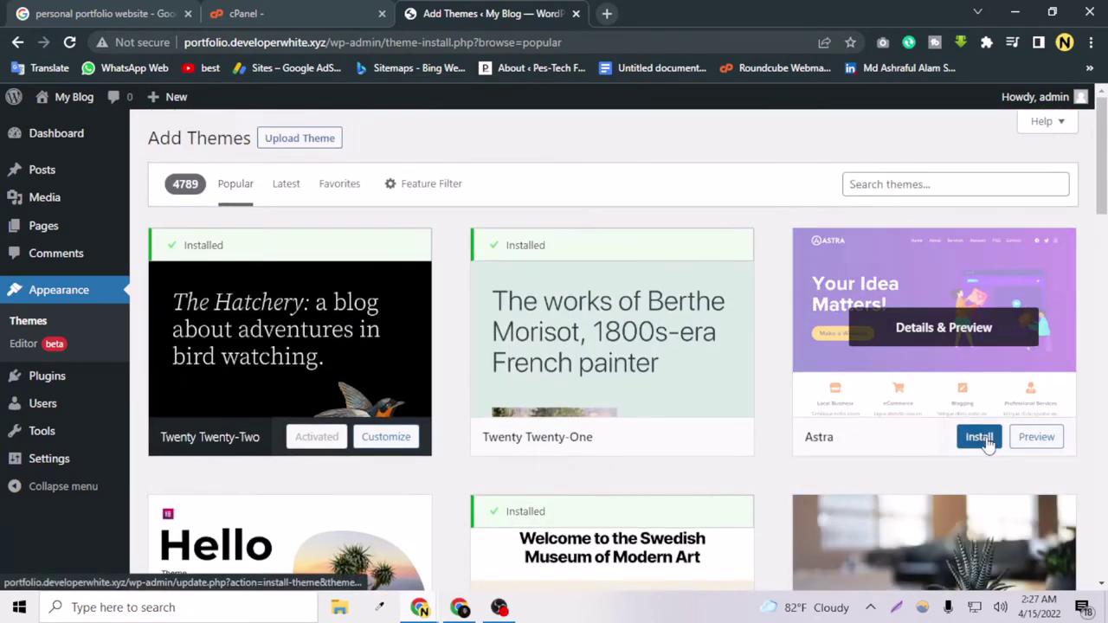
# Step: Install the Astra theme from the Popular themes list
pyautogui.click(988, 443)
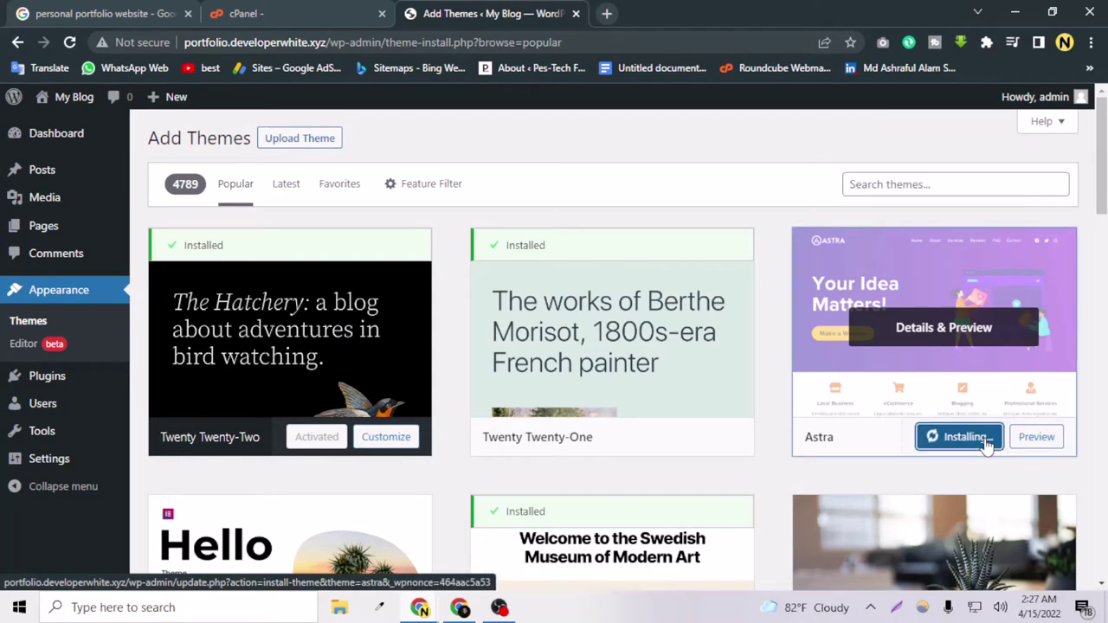
pyautogui.scroll(-10, 866, 477)
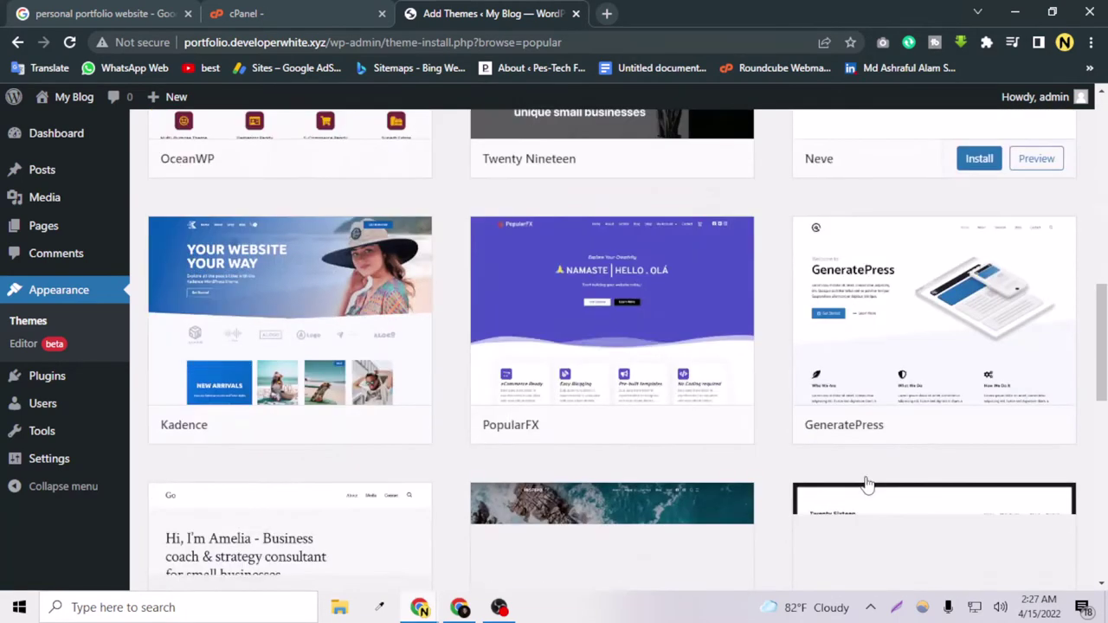
pyautogui.scroll(-8, 867, 485)
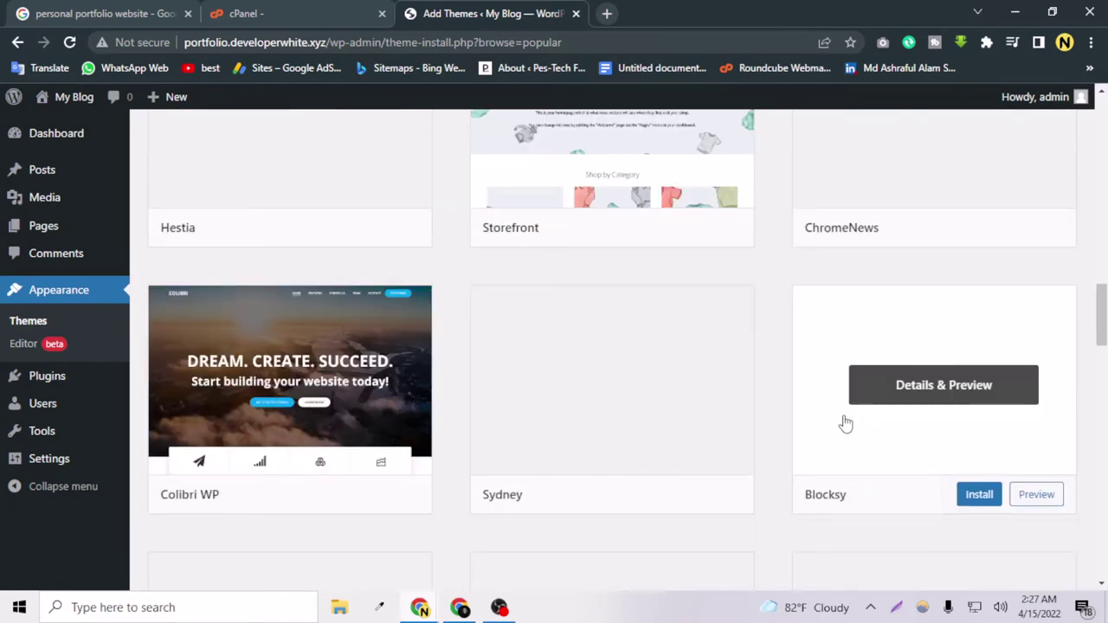
pyautogui.scroll(20, 827, 422)
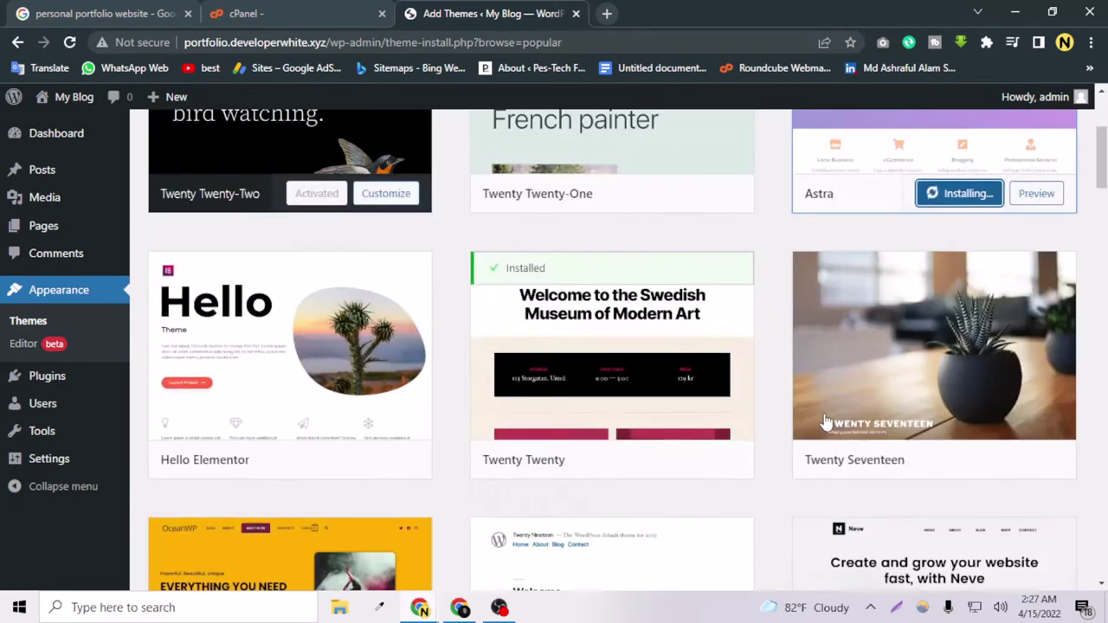
pyautogui.scroll(-5, 827, 422)
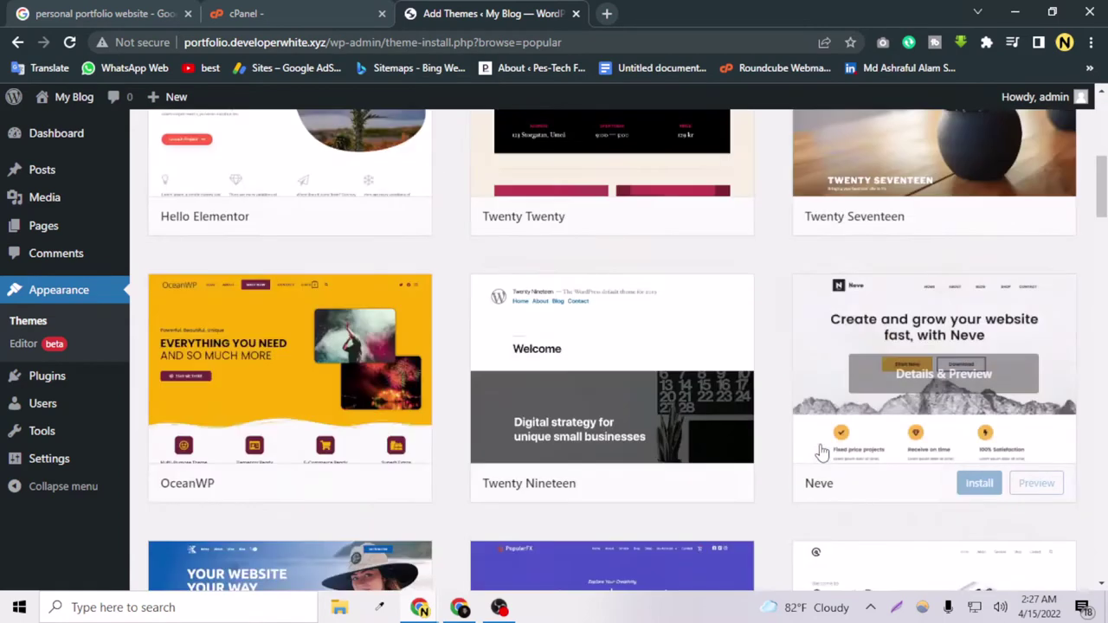
pyautogui.scroll(5, 891, 375)
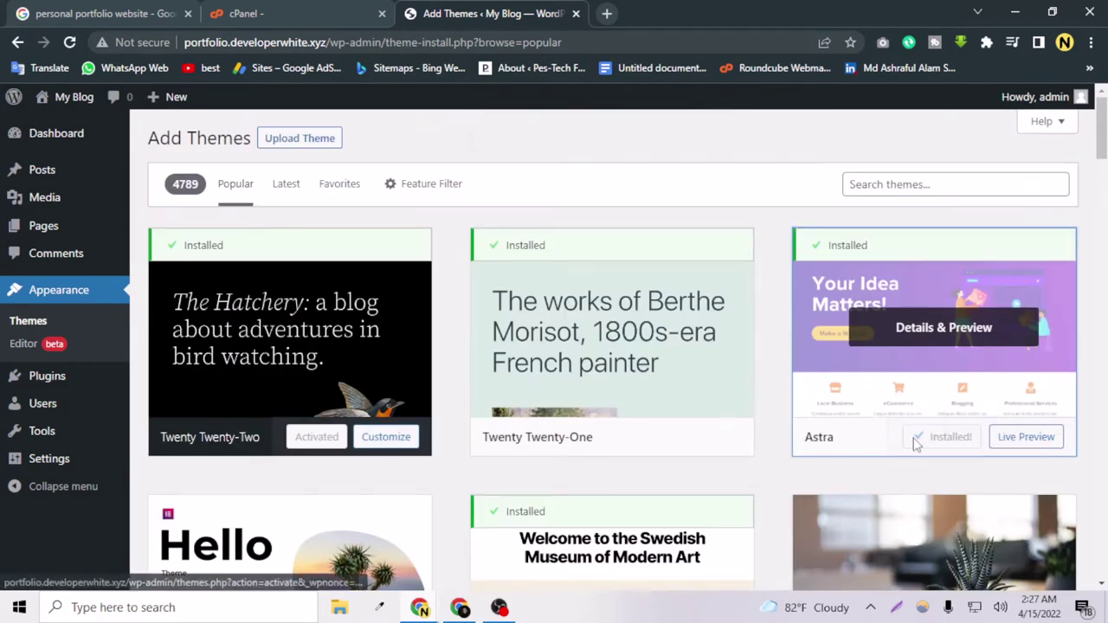
# Step: Activate Astra and start its starter-templates setup with Get Started
pyautogui.click(965, 443)
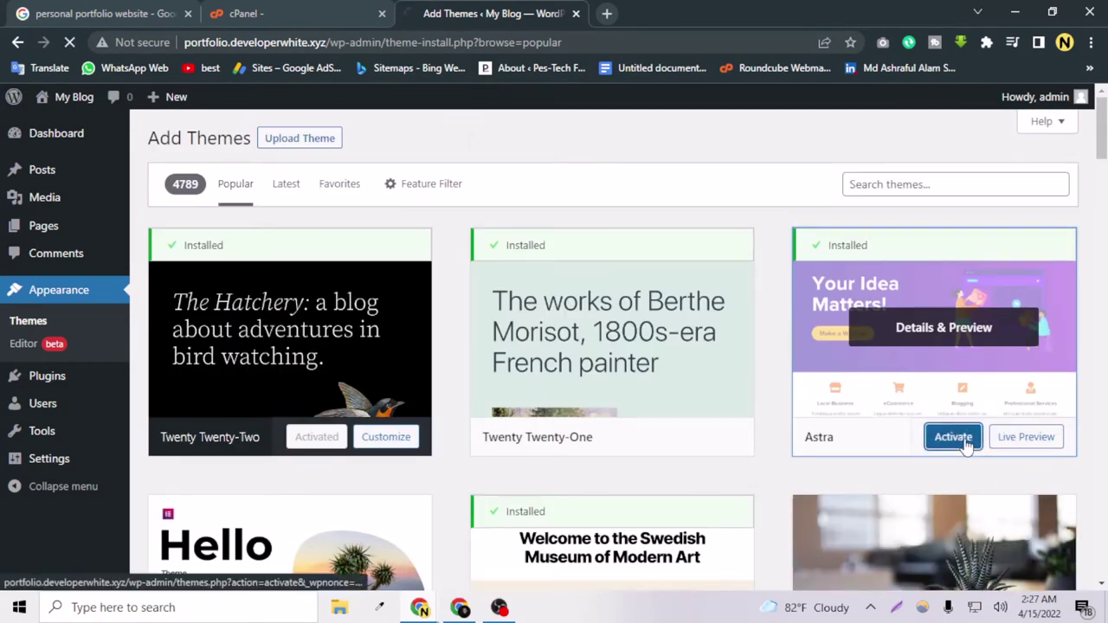
pyautogui.scroll(-14, 398, 519)
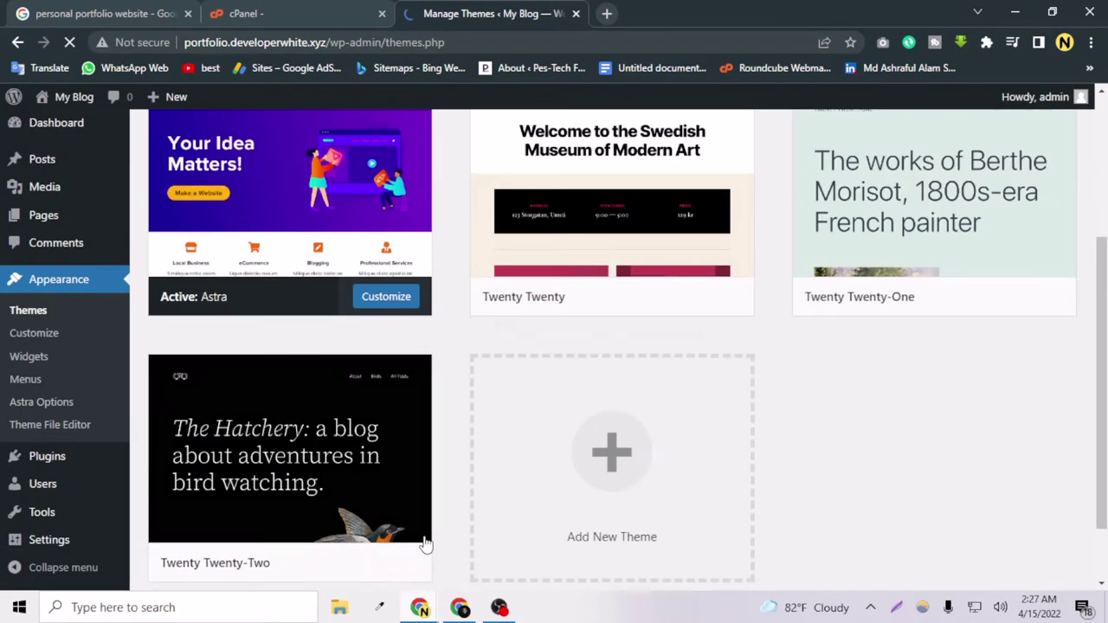
pyautogui.scroll(3, 425, 530)
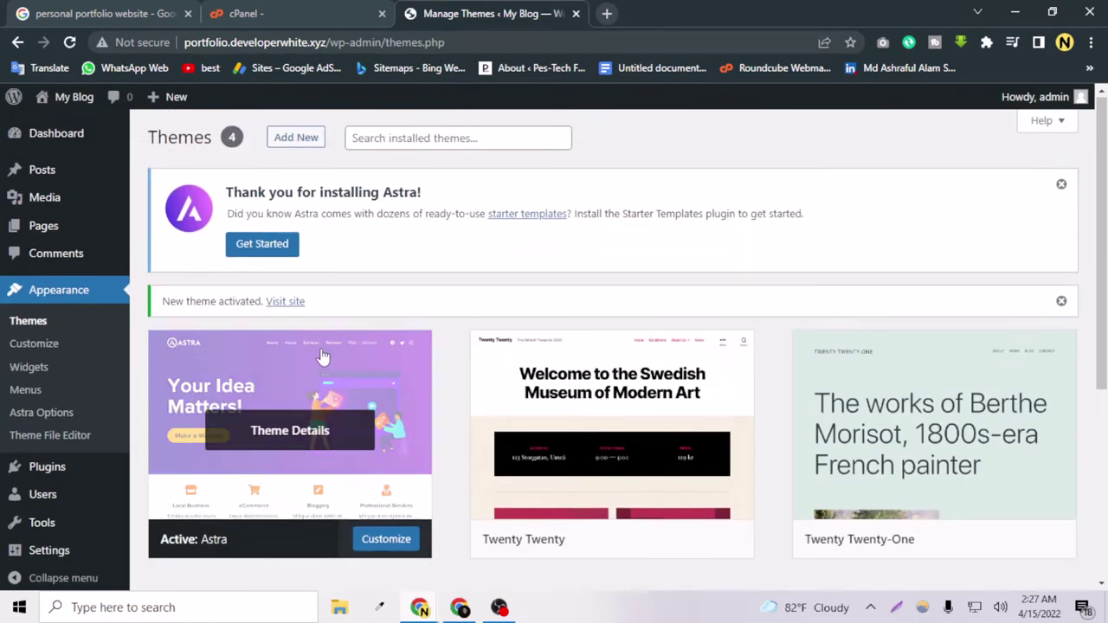
pyautogui.click(264, 246)
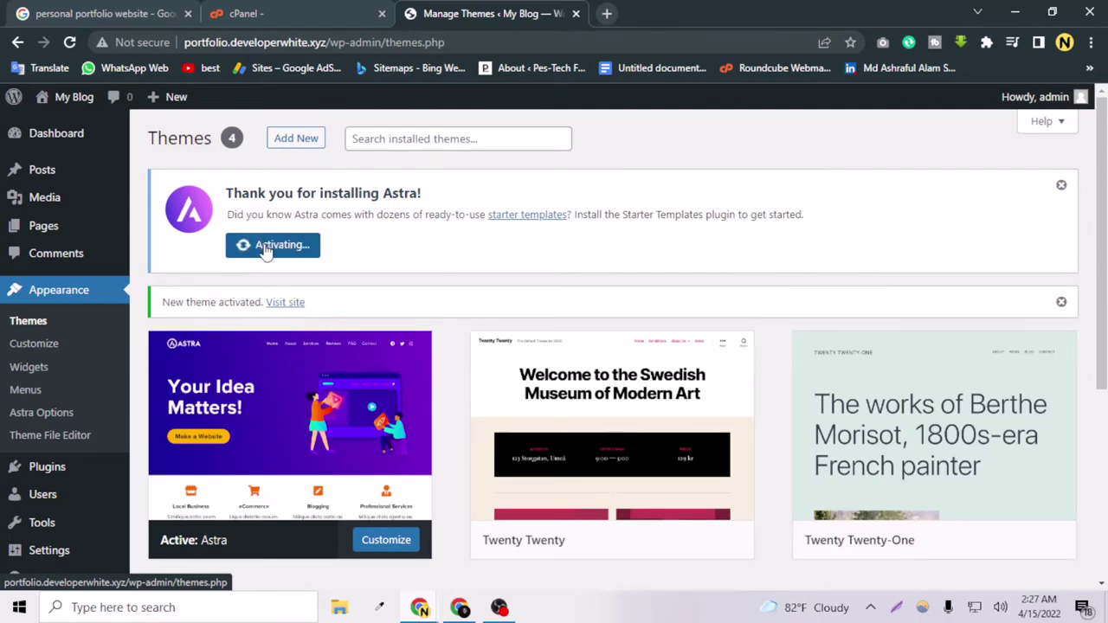
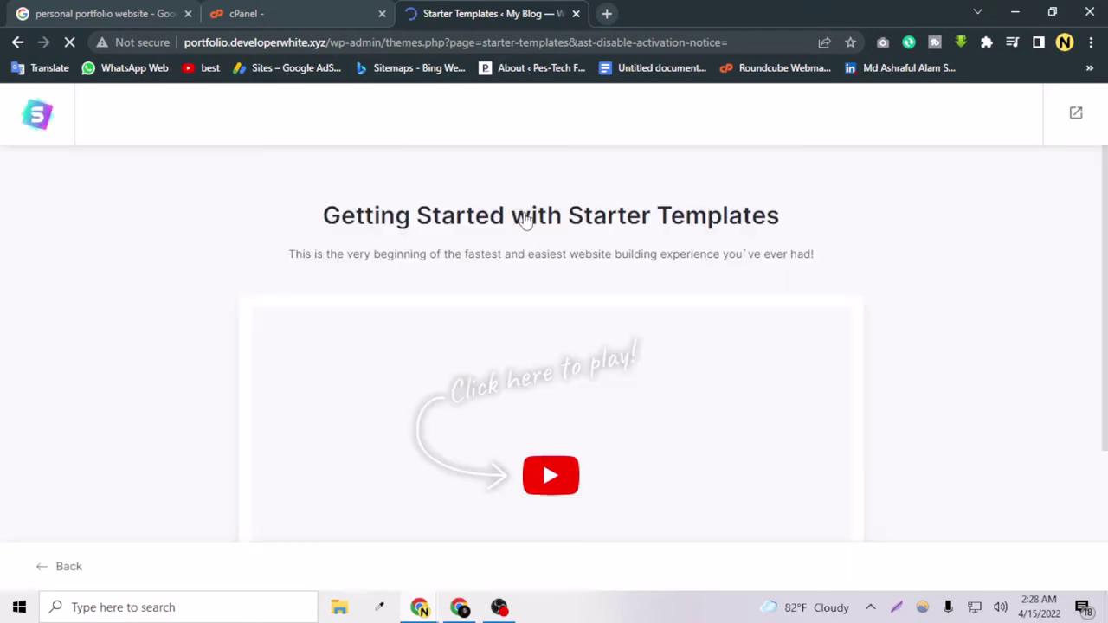
# Step: Start the website-building wizard and choose Elementor as the page builder
pyautogui.scroll(-3, 526, 220)
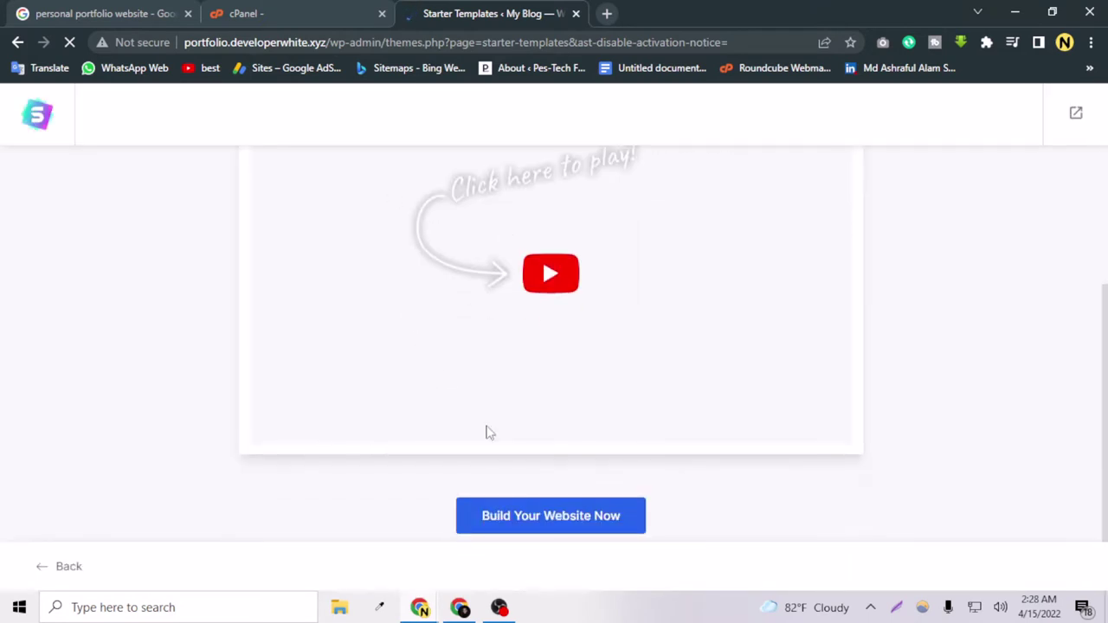
pyautogui.click(579, 529)
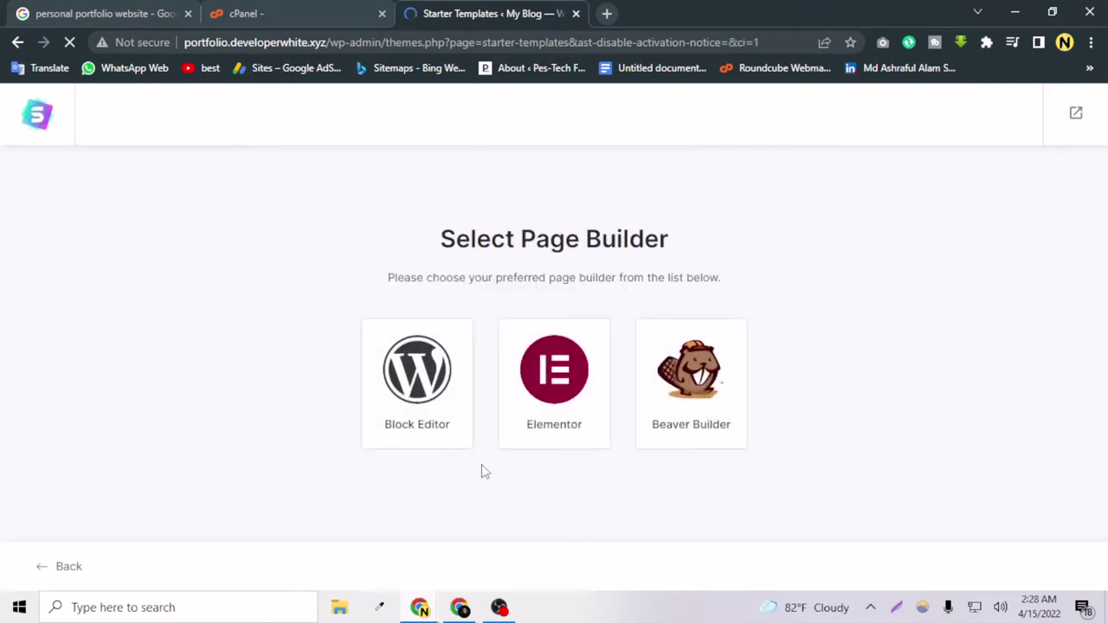
pyautogui.click(539, 417)
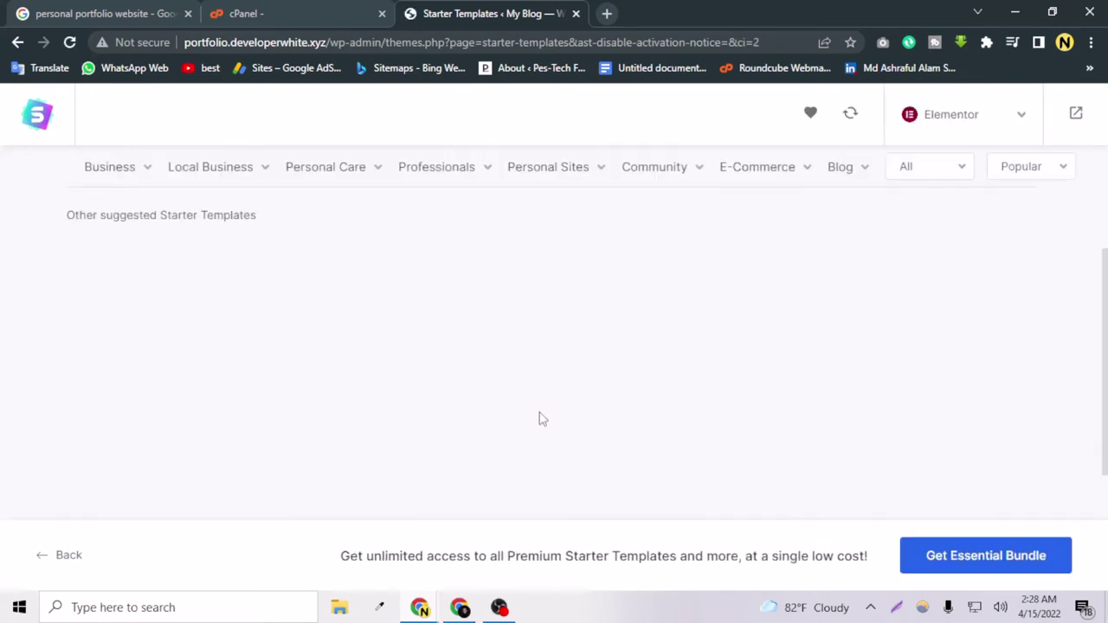
# Step: Reopen the Starter Templates library in a new tab from its logo
pyautogui.scroll(3, 509, 405)
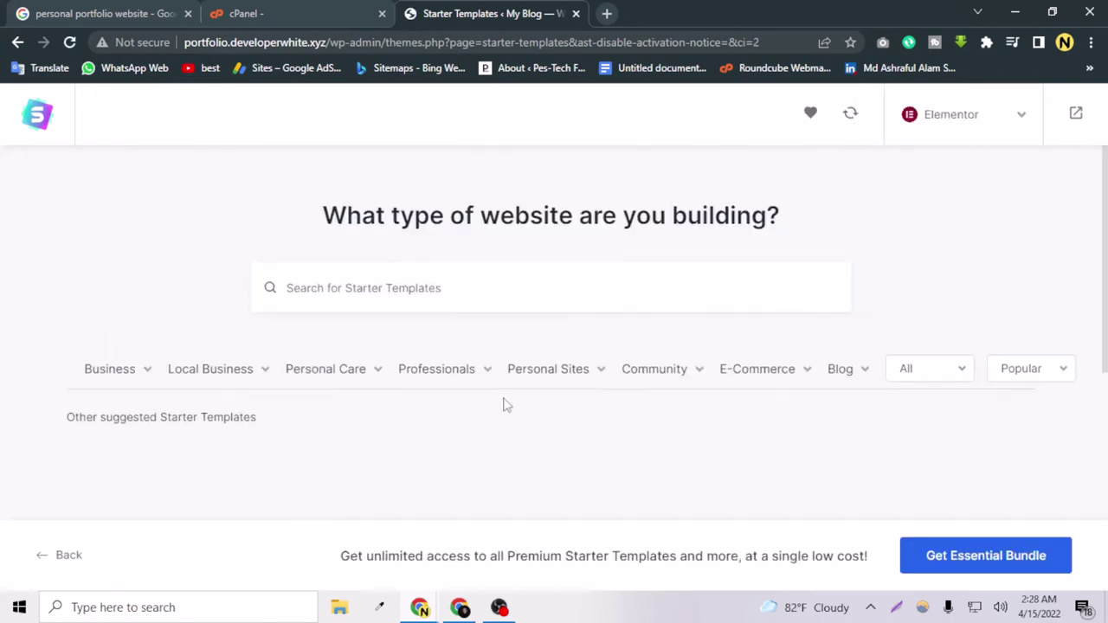
pyautogui.scroll(-3, 414, 360)
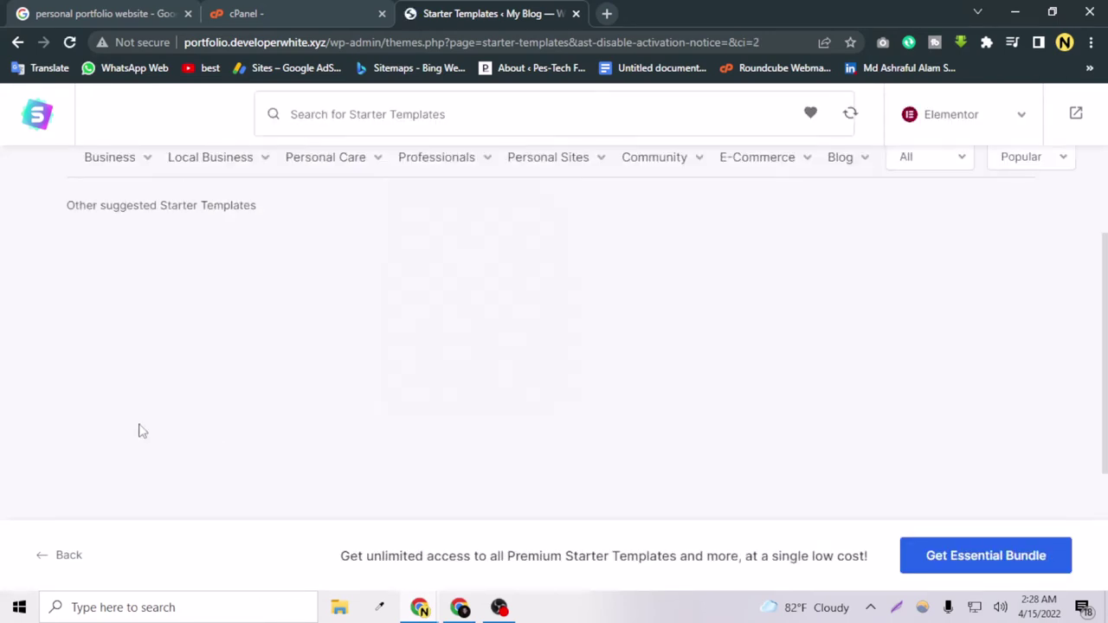
pyautogui.scroll(3, 130, 390)
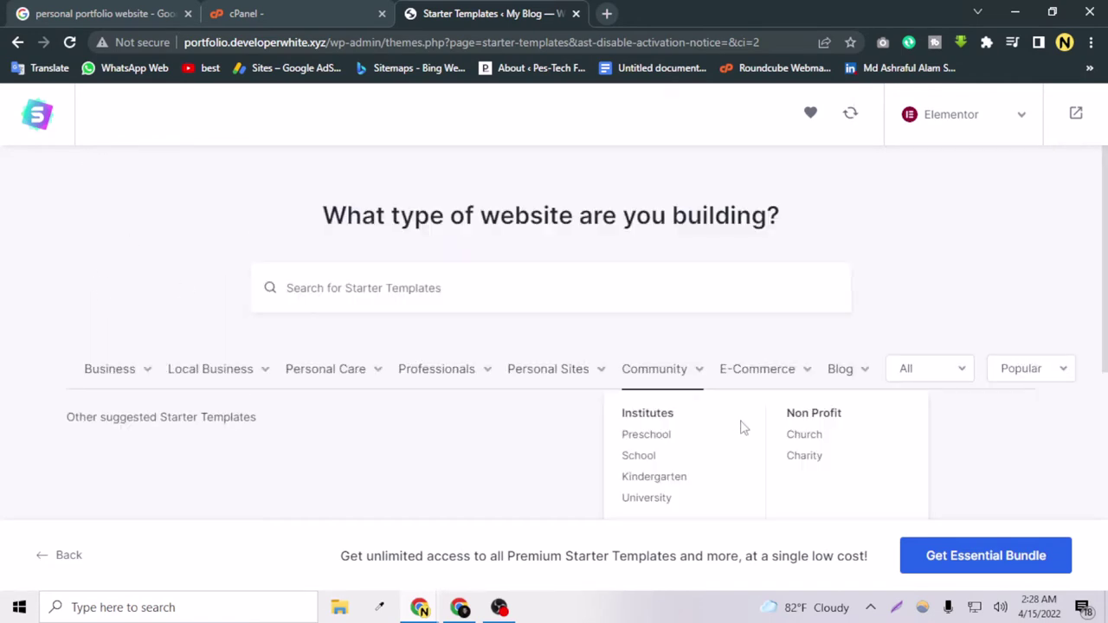
pyautogui.scroll(-3, 449, 421)
pyautogui.scroll(3, 416, 412)
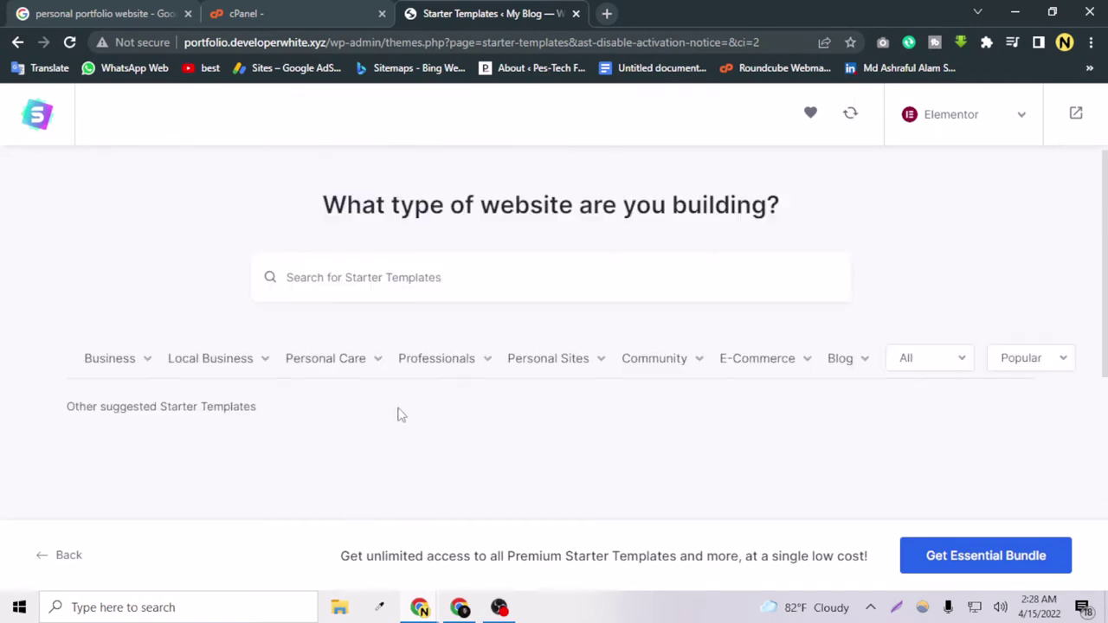
pyautogui.click(30, 120)
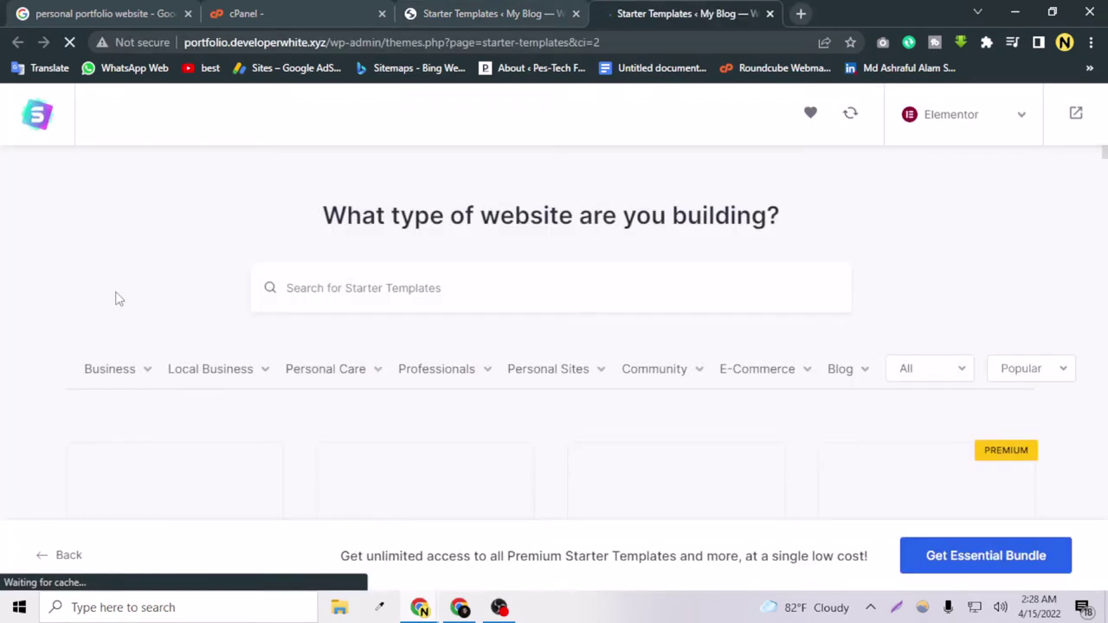
# Step: Browse the Elementor template grid and select the Personal Portfolio starter template
pyautogui.scroll(-1, 113, 300)
pyautogui.moveTo(119, 297)
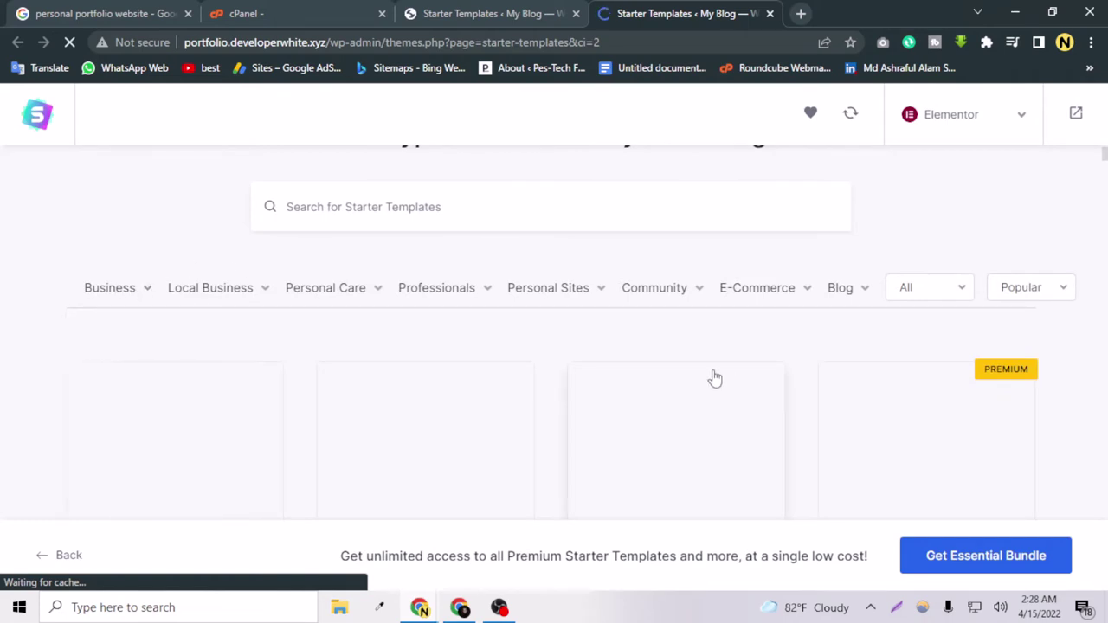
pyautogui.scroll(-3, 685, 368)
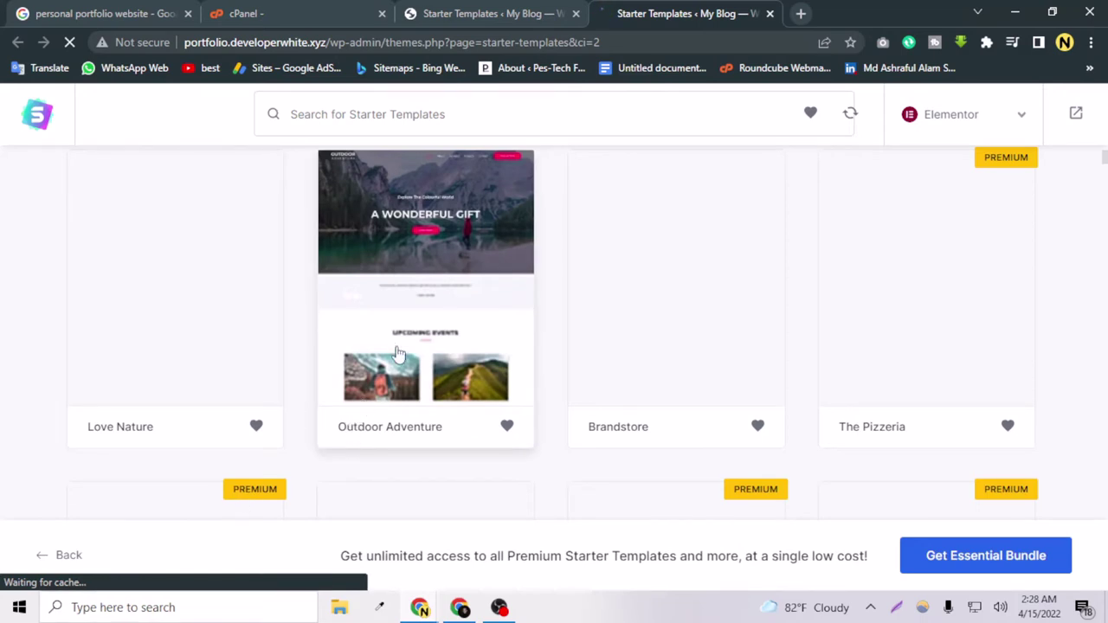
pyautogui.scroll(-5, 398, 354)
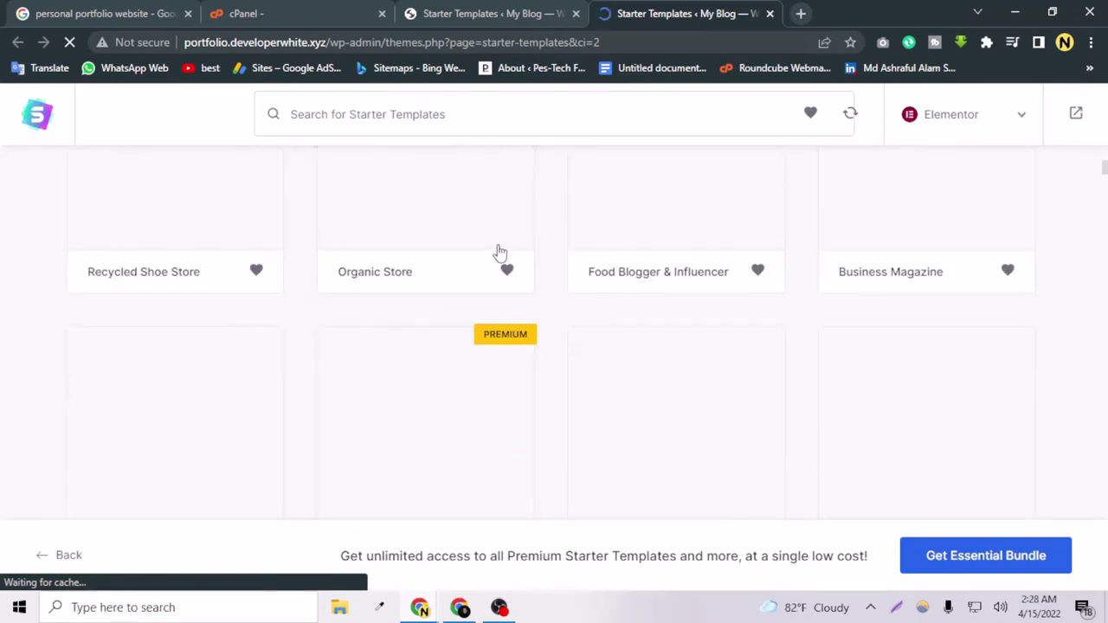
pyautogui.scroll(-3, 500, 252)
pyautogui.scroll(-2, 589, 375)
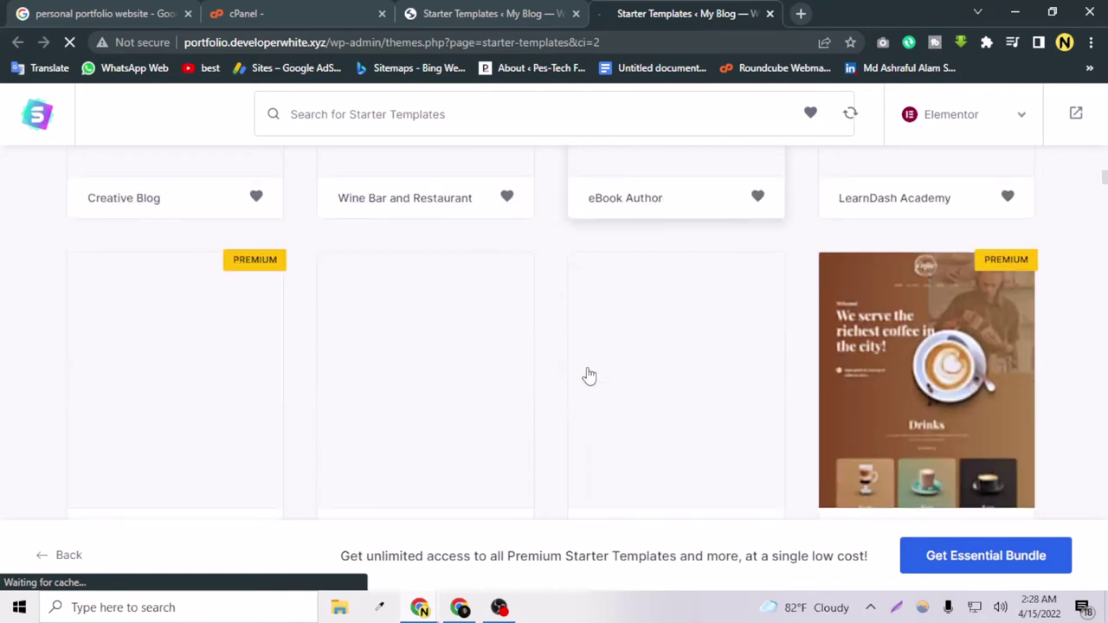
pyautogui.scroll(-2, 316, 383)
pyautogui.scroll(-5, 438, 398)
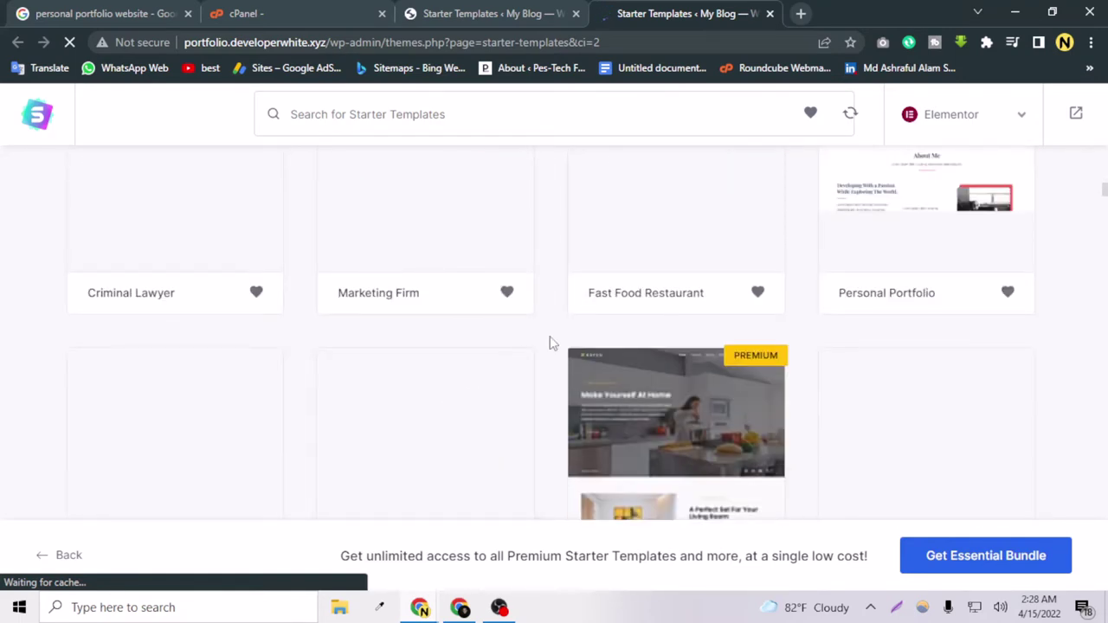
pyautogui.scroll(-2, 554, 344)
pyautogui.scroll(4, 1026, 485)
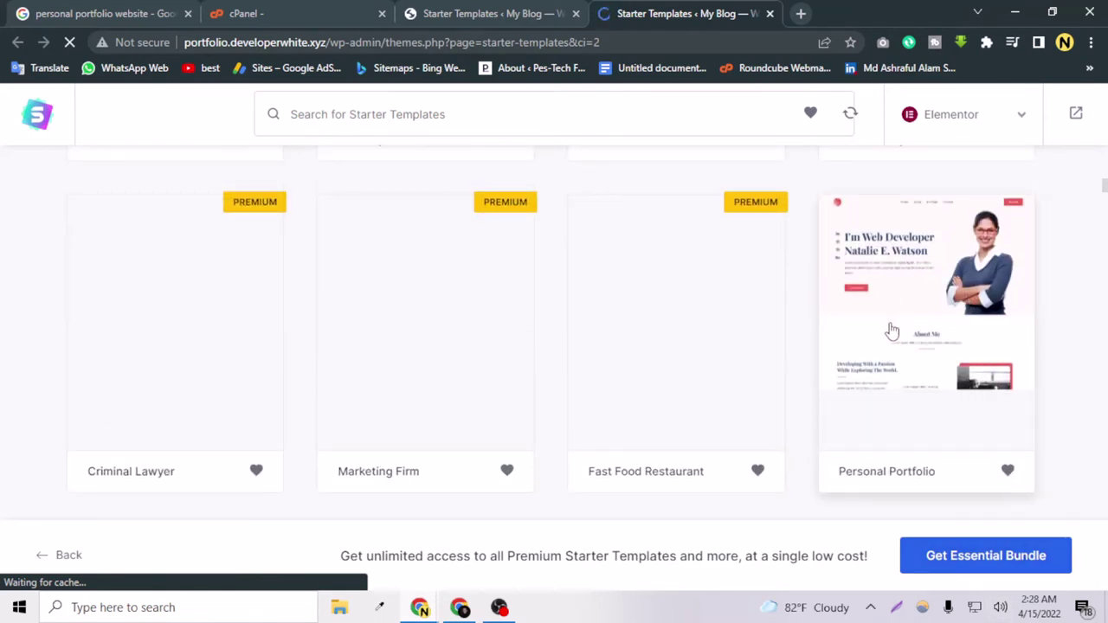
pyautogui.scroll(-5, 892, 381)
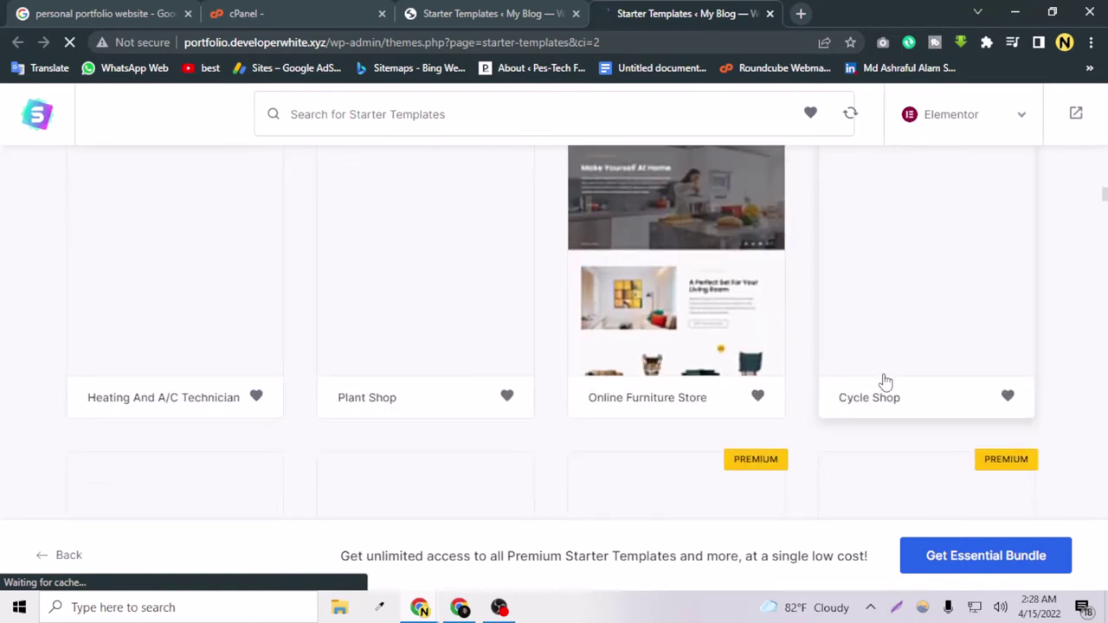
pyautogui.scroll(-4, 418, 399)
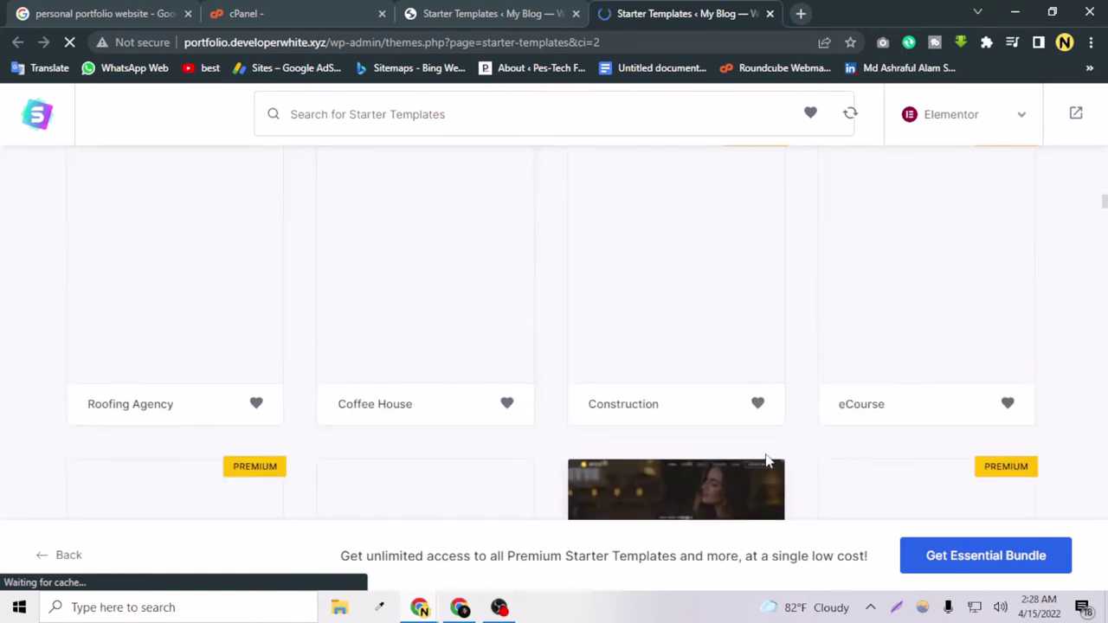
pyautogui.scroll(8, 900, 408)
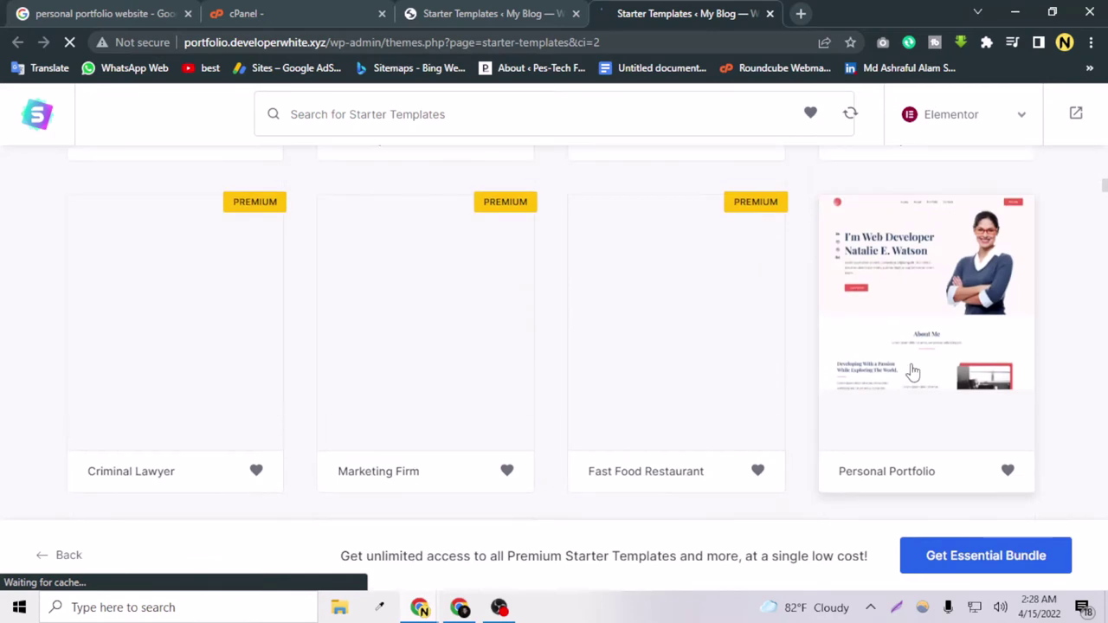
pyautogui.click(912, 371)
# Step: Skip the logo and keep the default colours with Playfair Display / Open Sans fonts
pyautogui.scroll(-2, 185, 514)
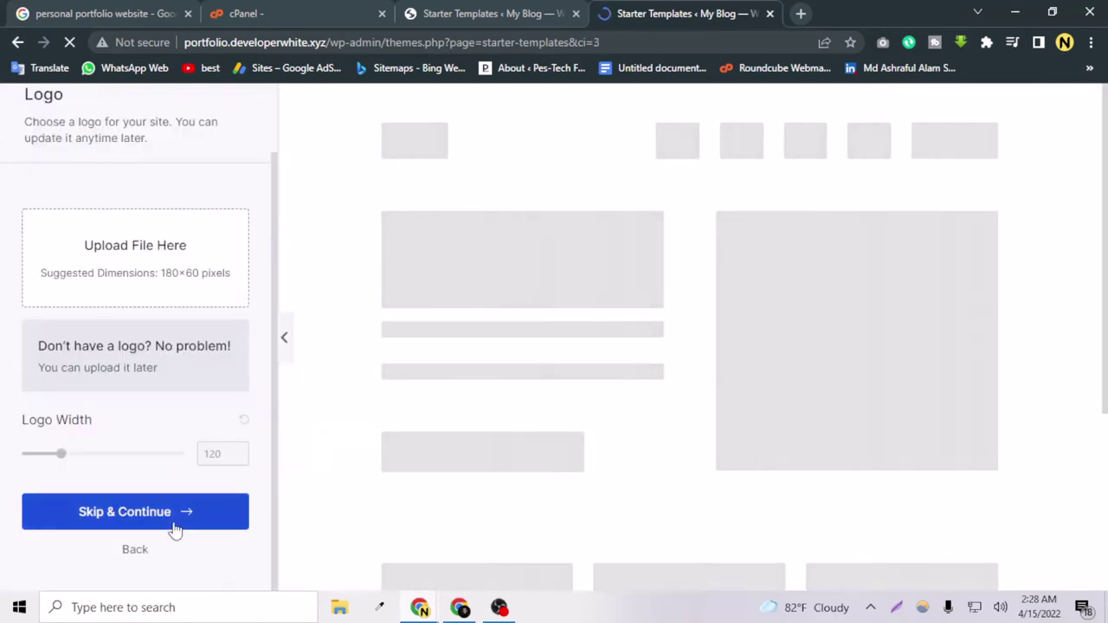
pyautogui.click(159, 516)
pyautogui.scroll(-3, 164, 511)
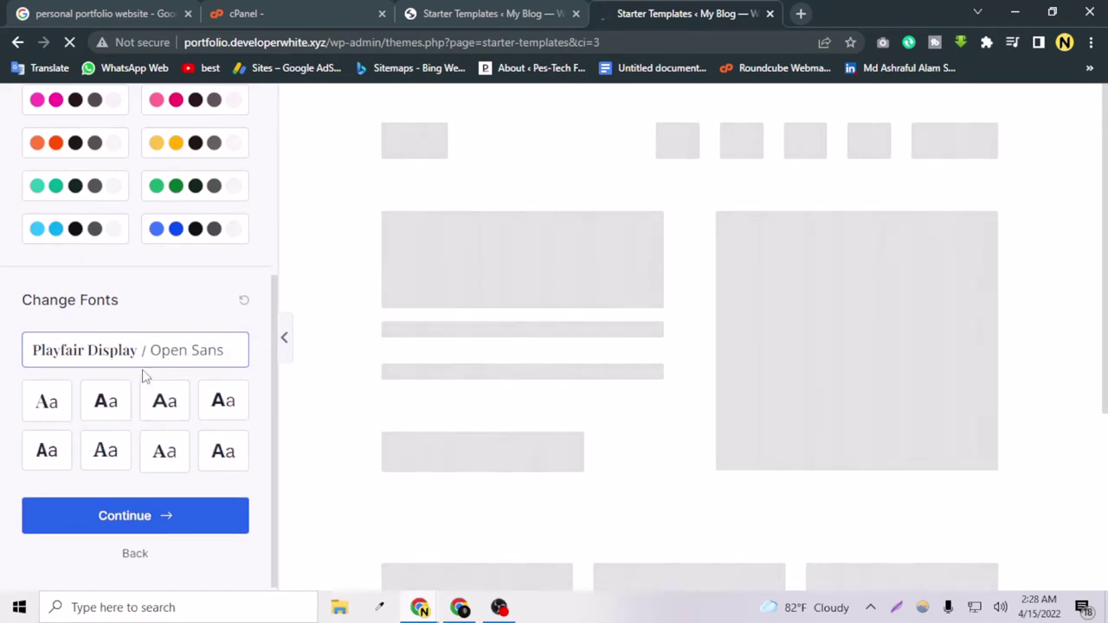
pyautogui.scroll(3, 152, 371)
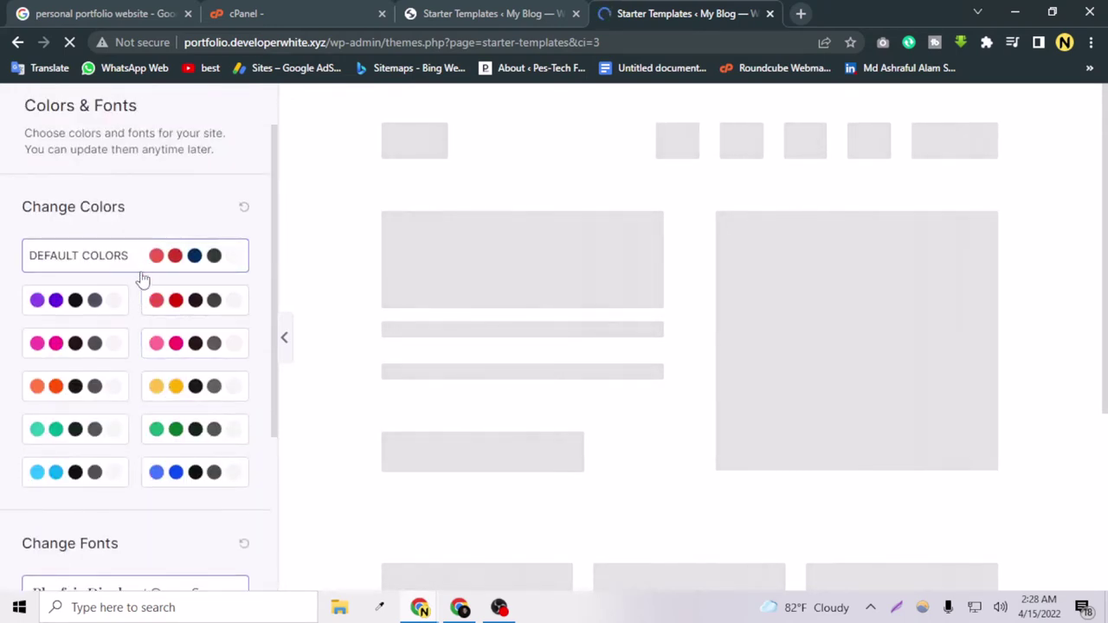
pyautogui.scroll(-3, 129, 347)
pyautogui.click(121, 511)
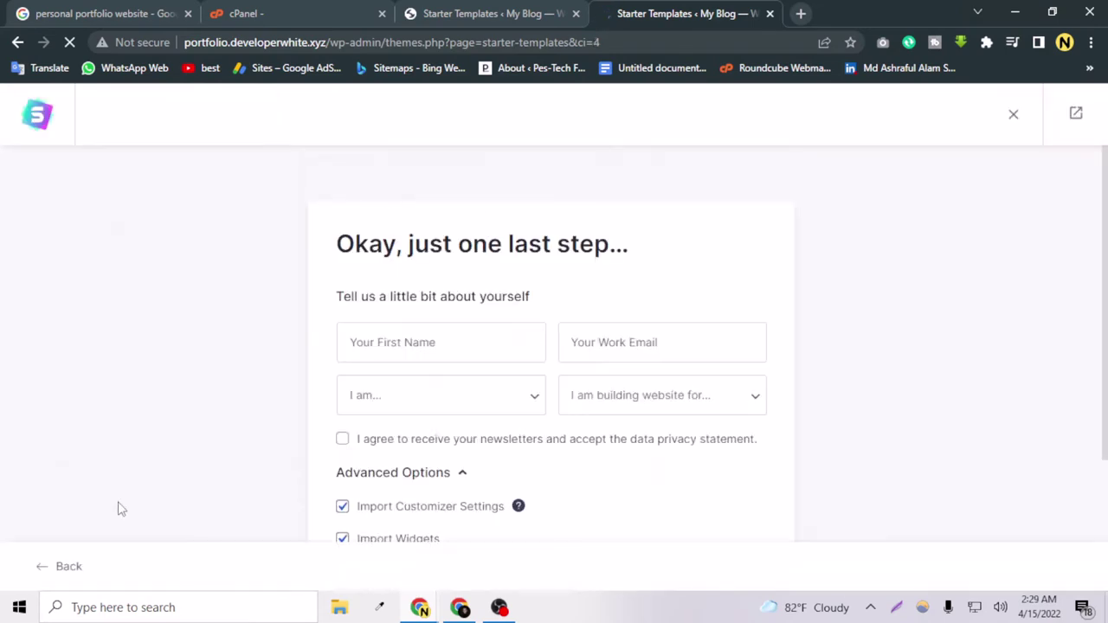
# Step: Fill in the first name and work e-mail, set experience to Expert and the site for Myself/My Company, and submit
pyautogui.click(403, 340)
pyautogui.click(289, 394)
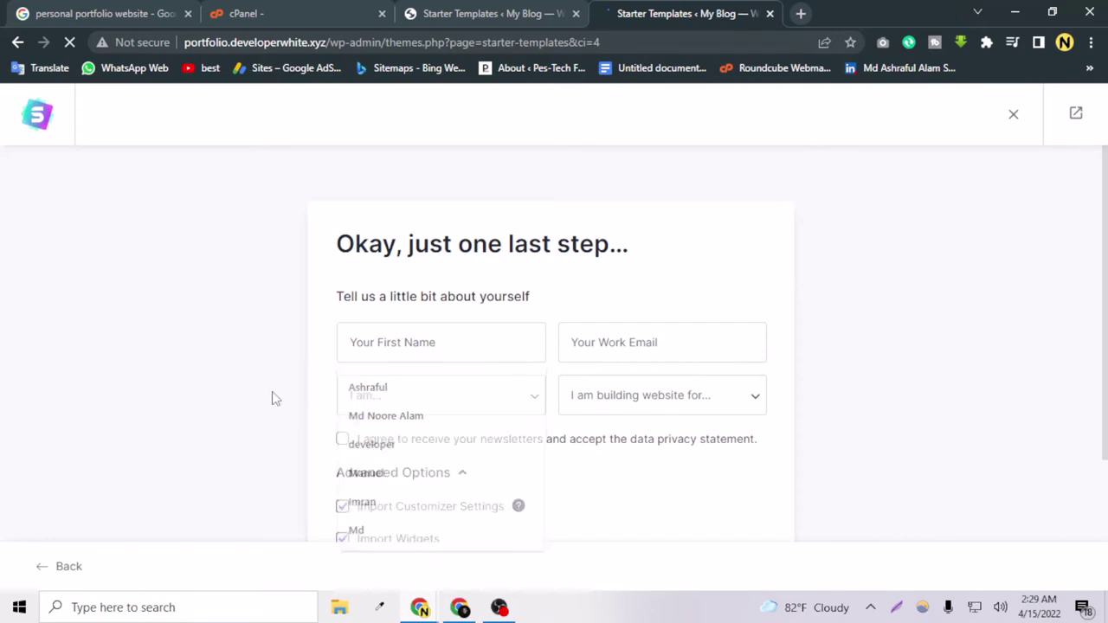
pyautogui.click(396, 348)
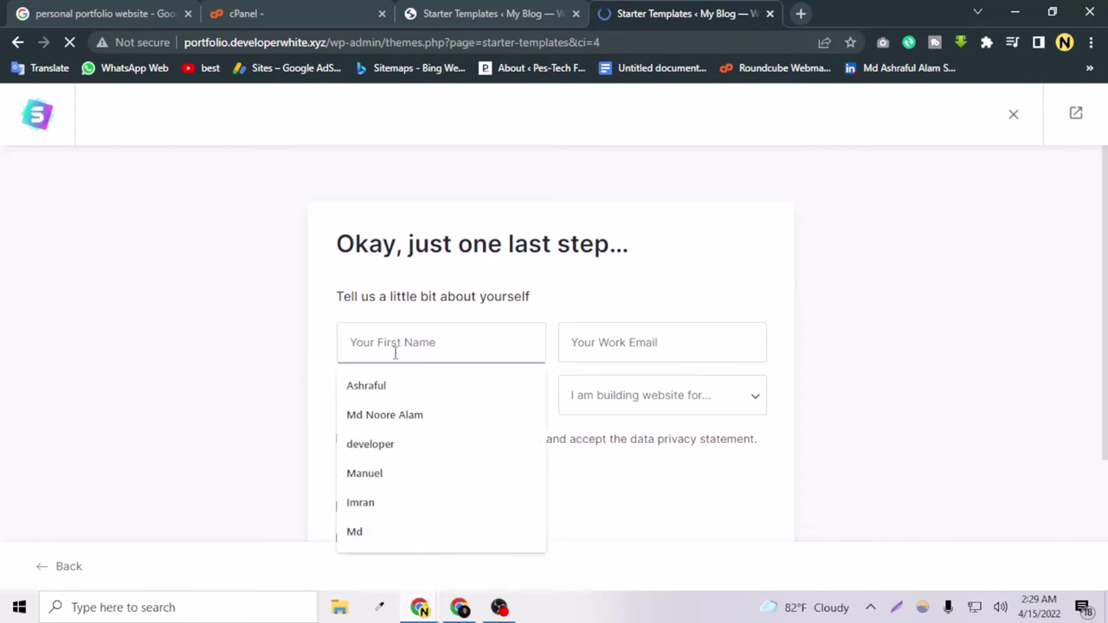
pyautogui.click(389, 387)
pyautogui.click(584, 355)
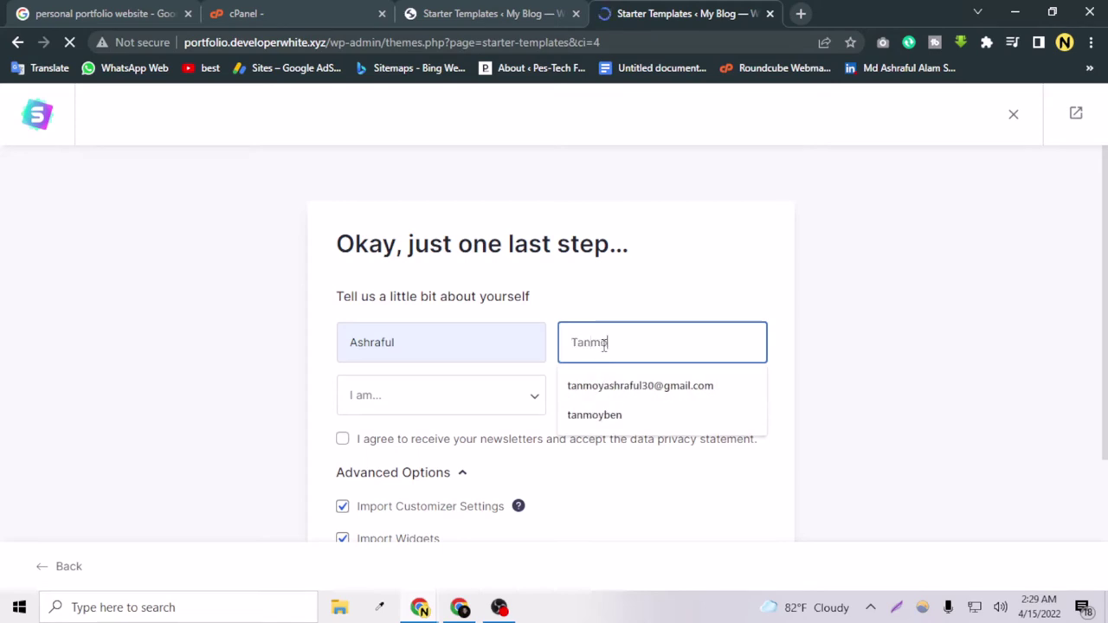
pyautogui.click(438, 396)
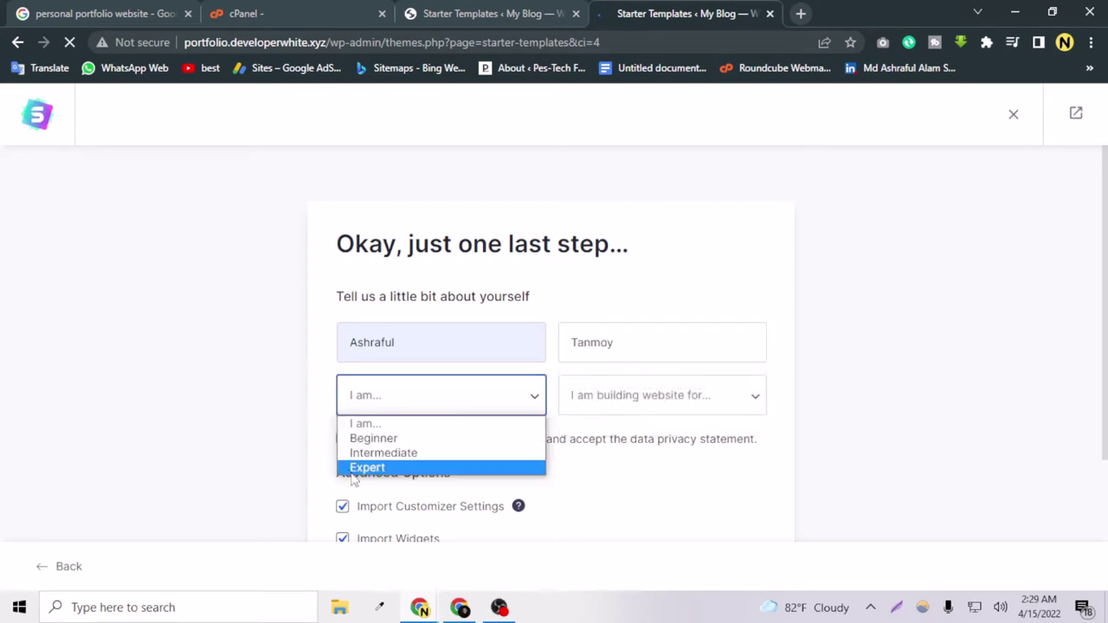
pyautogui.click(367, 468)
pyautogui.click(574, 395)
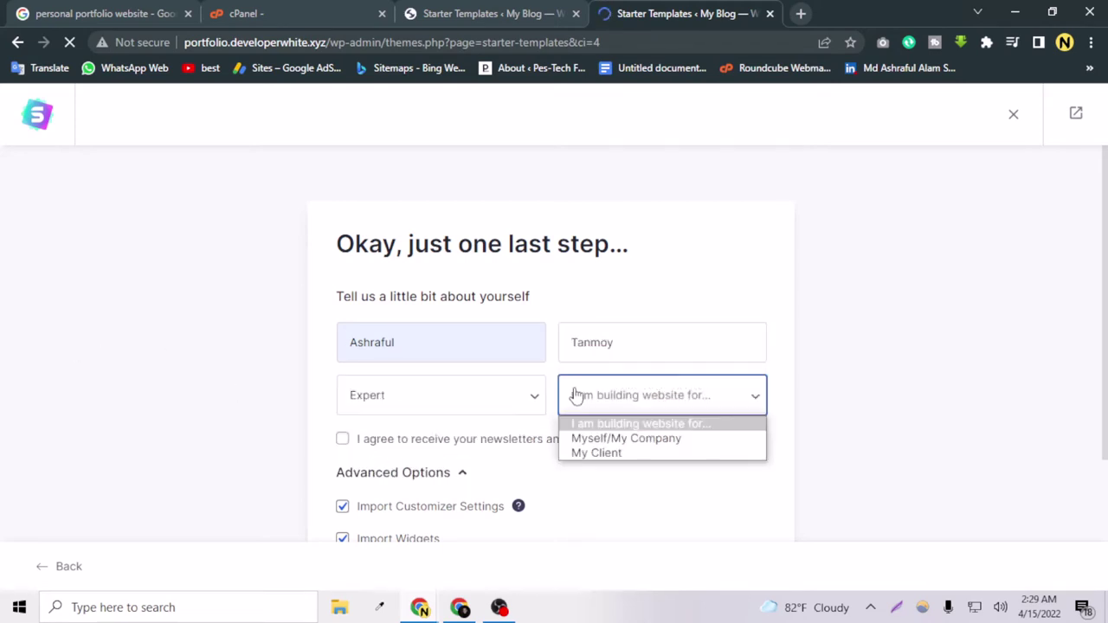
pyautogui.click(601, 439)
pyautogui.scroll(-2, 420, 485)
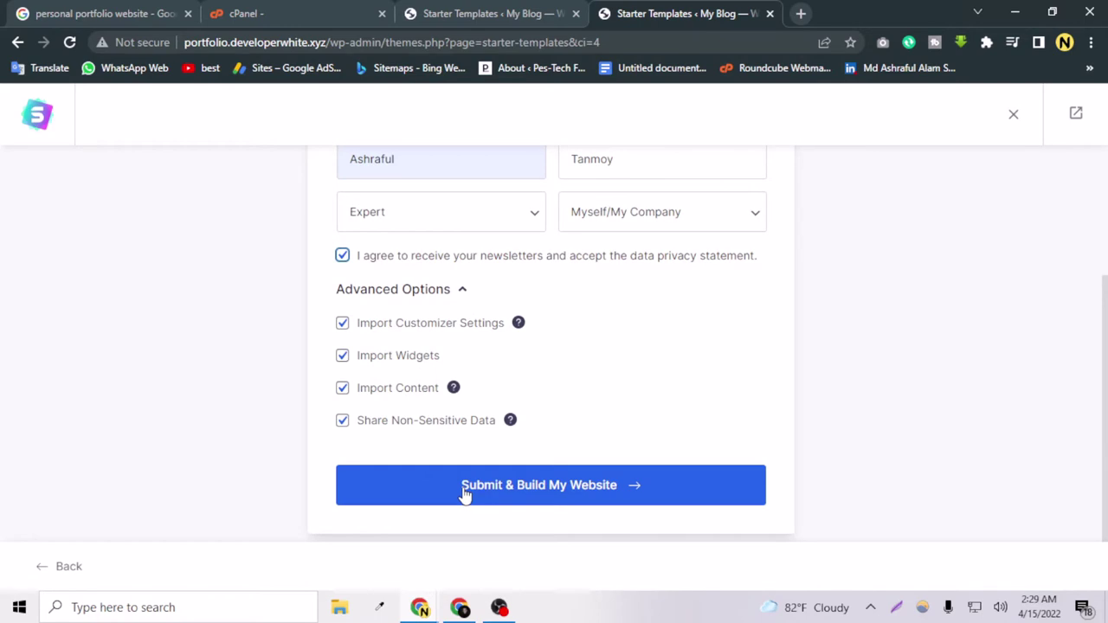
pyautogui.click(475, 486)
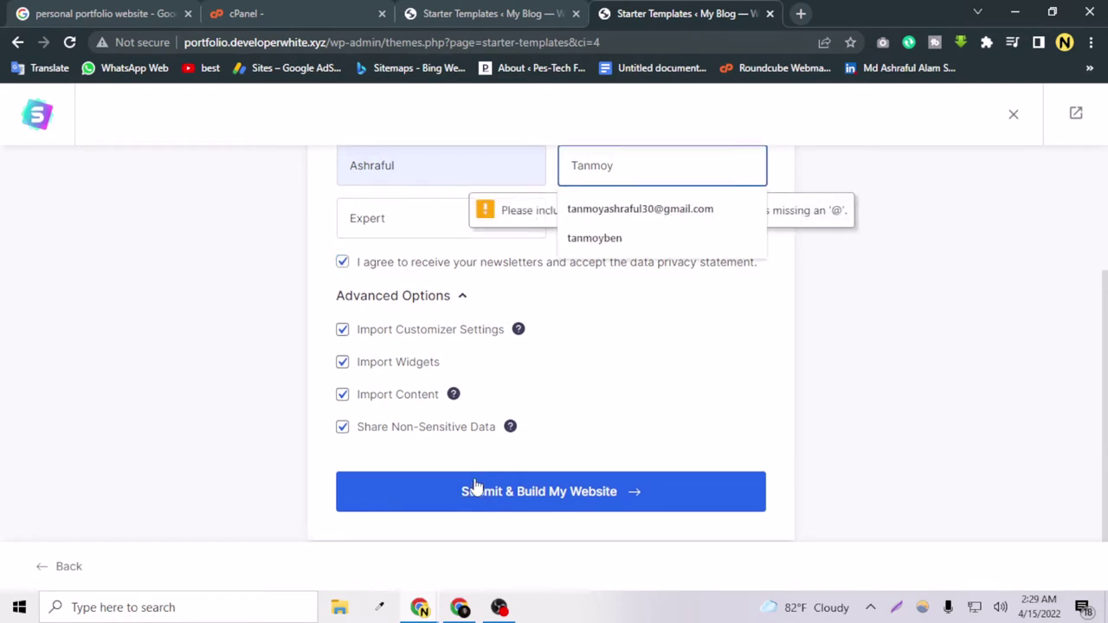
# Step: Replace the invalid e-mail with the saved work address and submit to build the website
pyautogui.scroll(1, 572, 424)
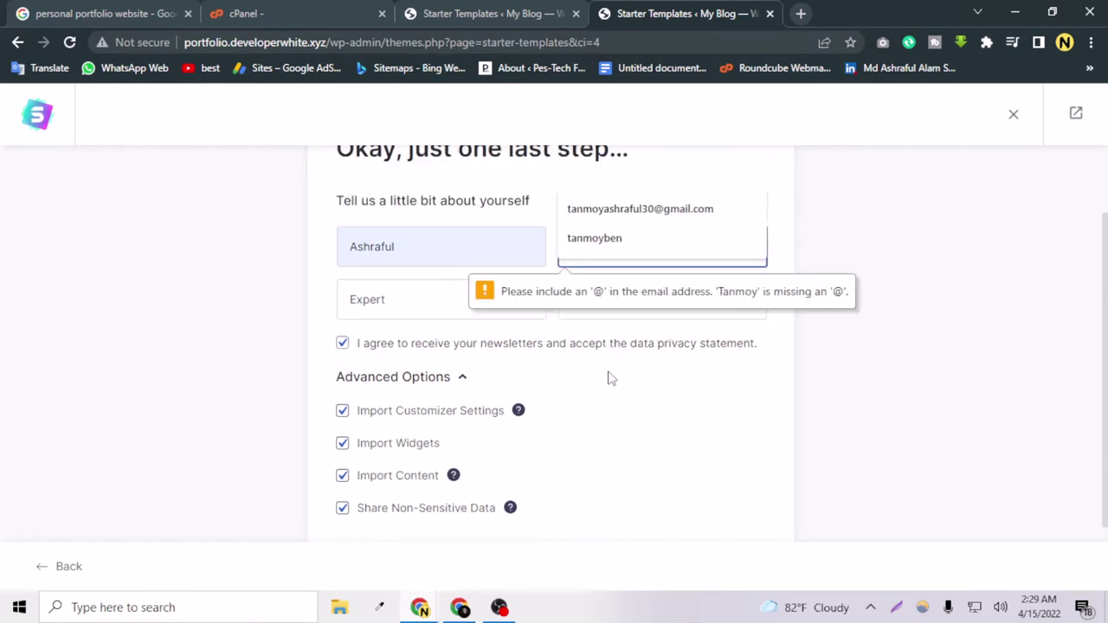
pyautogui.scroll(1, 611, 379)
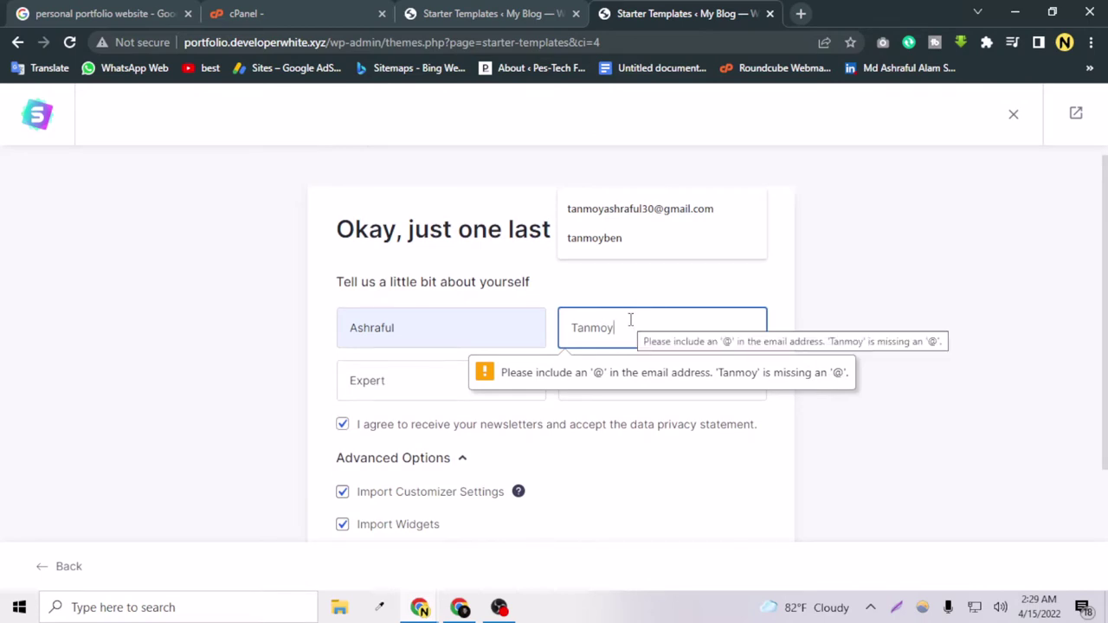
pyautogui.click(630, 301)
pyautogui.moveTo(635, 335); pyautogui.dragTo(564, 336)
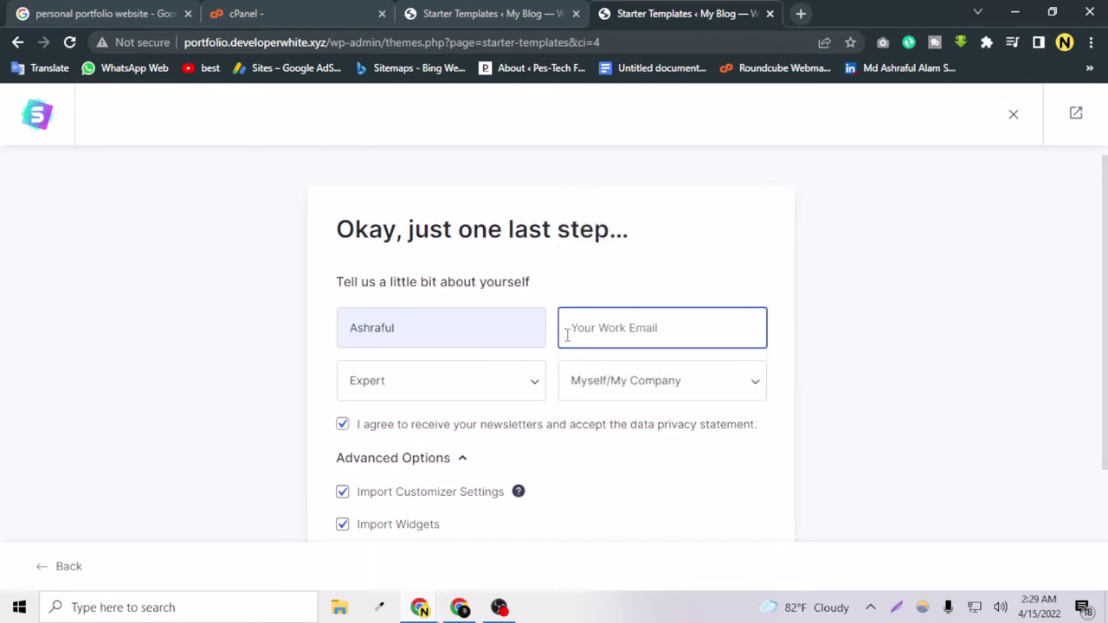
pyautogui.click(567, 336)
pyautogui.click(606, 371)
pyautogui.scroll(-2, 606, 414)
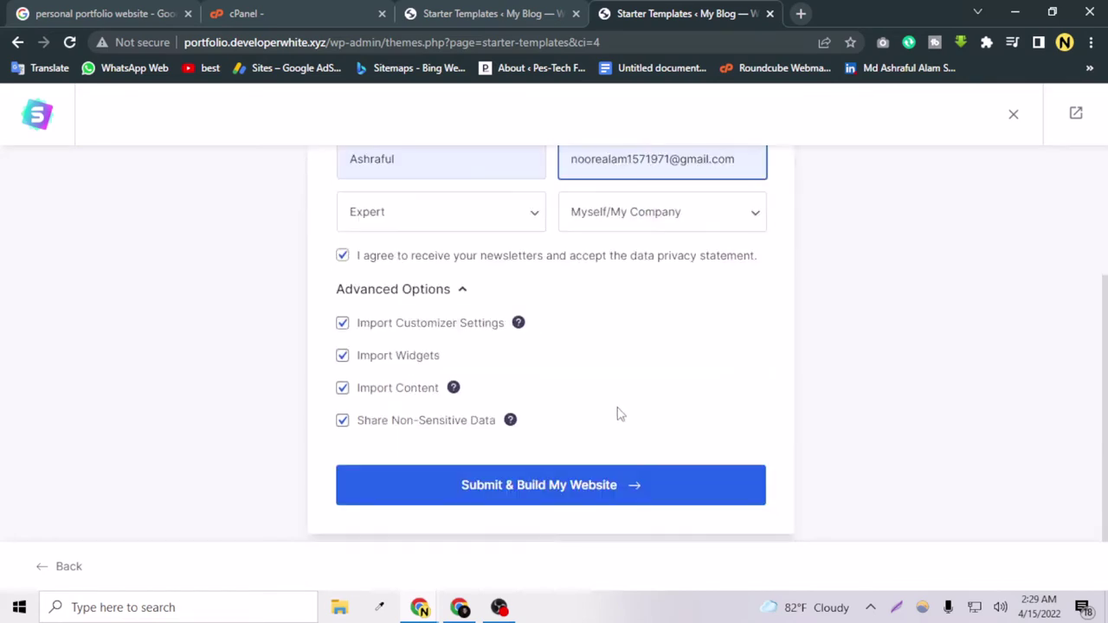
pyautogui.click(545, 487)
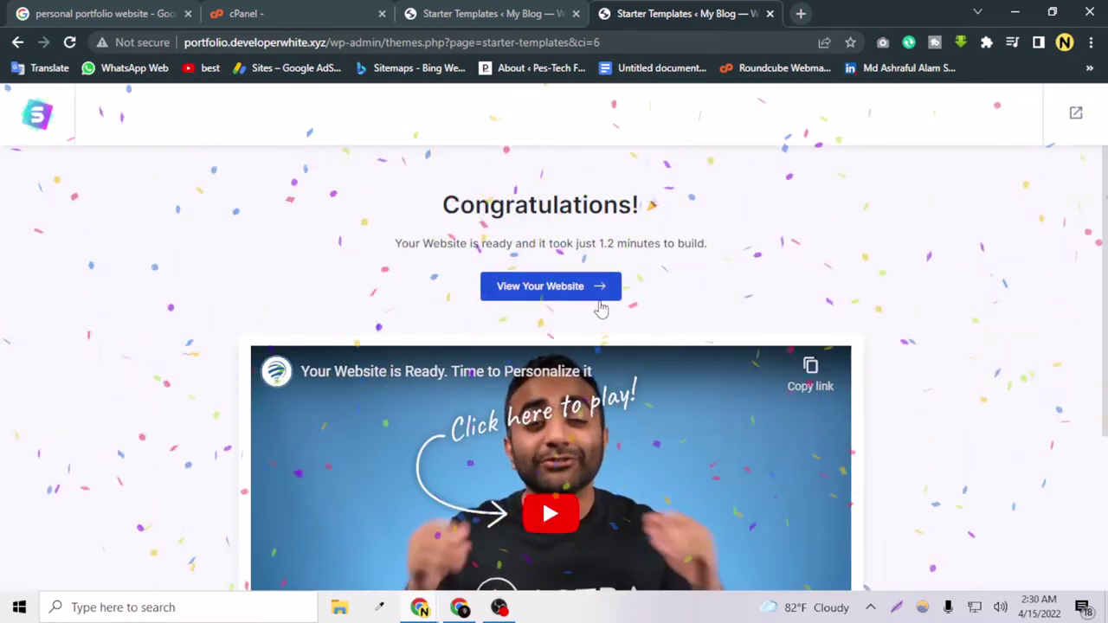
# Step: View the finished portfolio website from the Congratulations page in a new tab
pyautogui.scroll(-1, 598, 291)
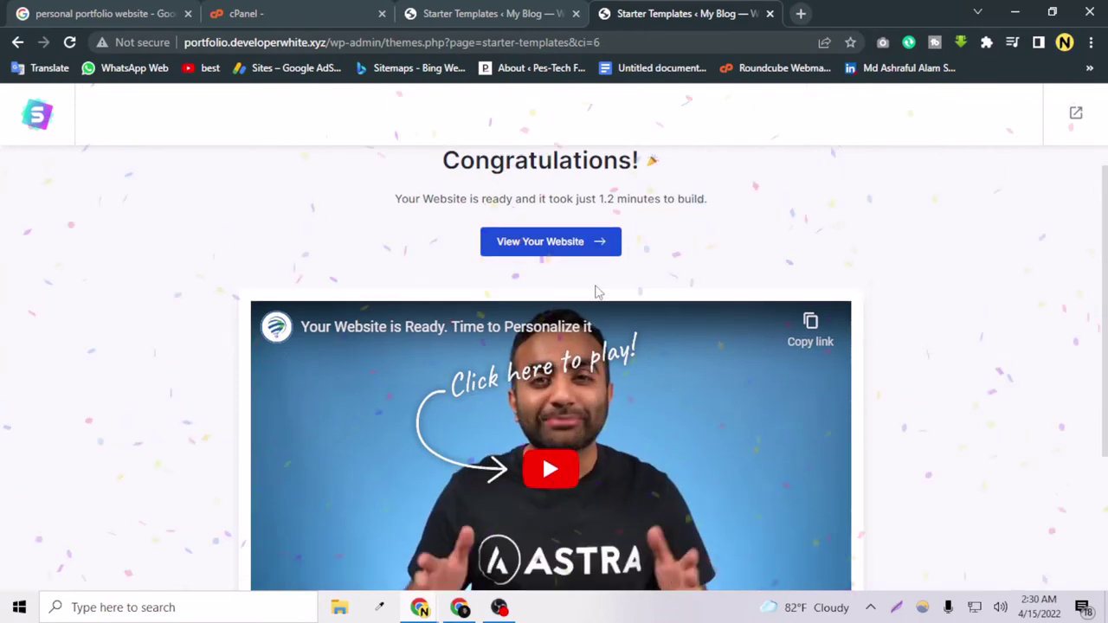
pyautogui.scroll(-3, 598, 291)
pyautogui.scroll(-3, 589, 372)
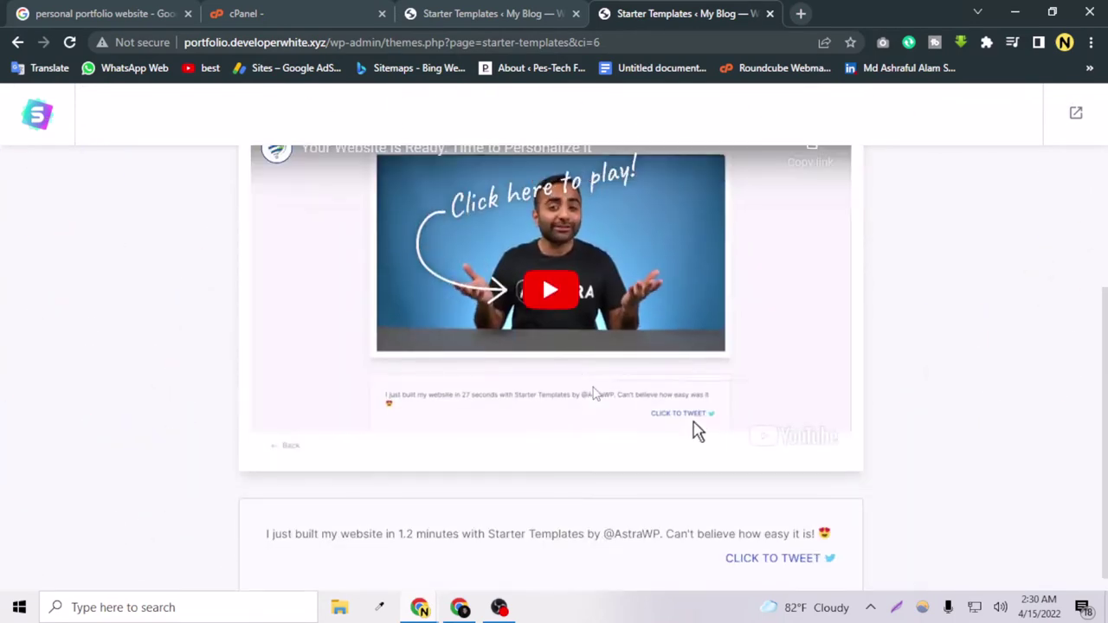
pyautogui.scroll(5, 697, 431)
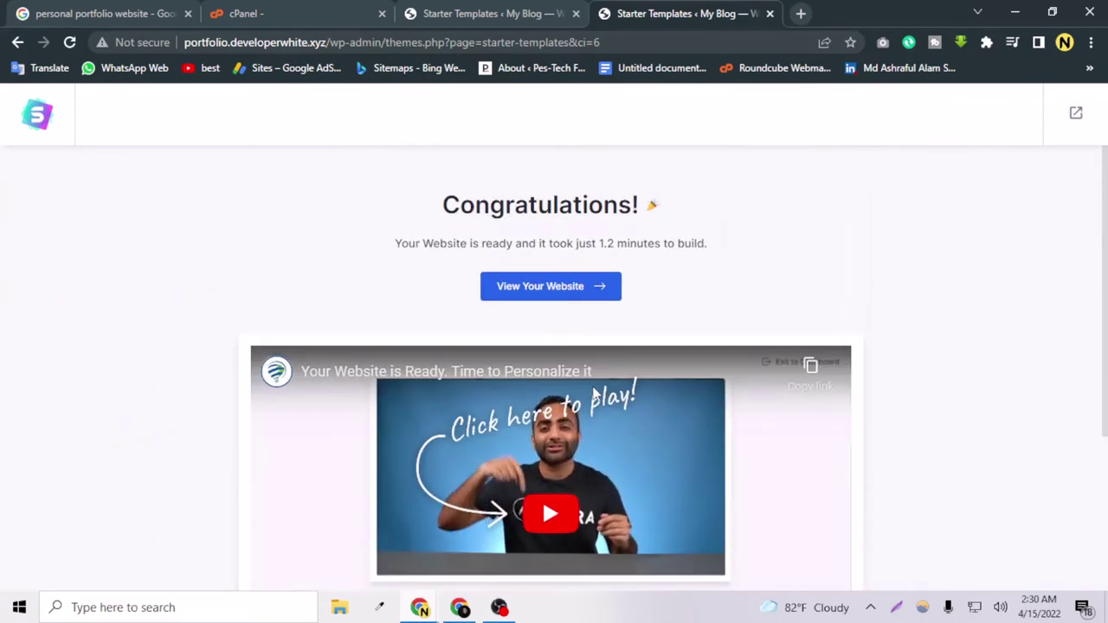
pyautogui.click(588, 288)
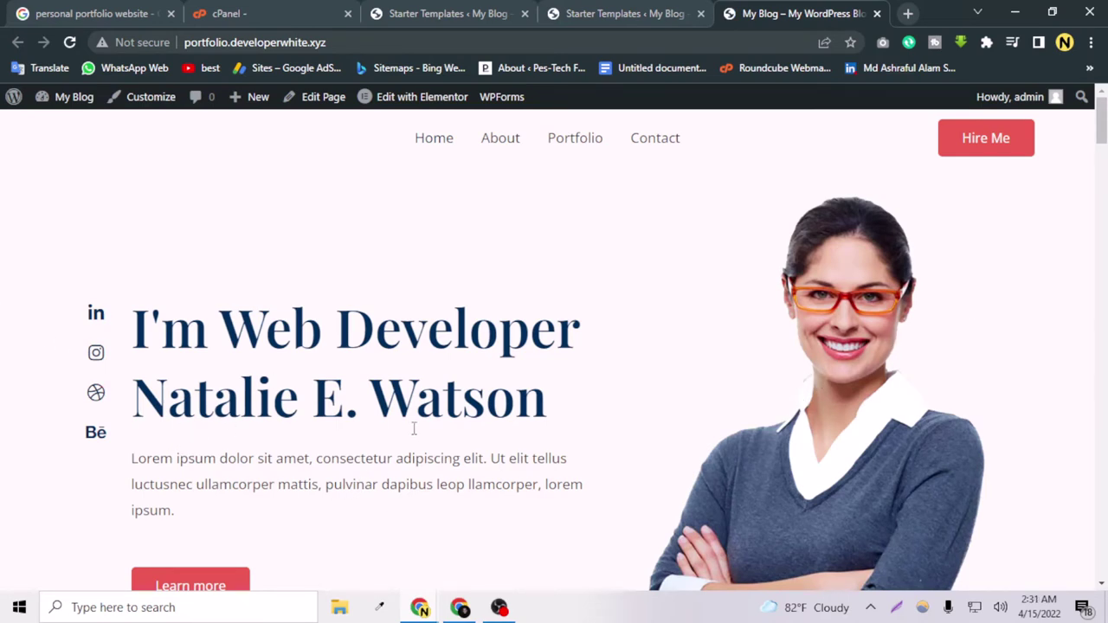
# Step: Review the imported homepage and close both leftover Starter Templates tabs
pyautogui.scroll(-2, 415, 432)
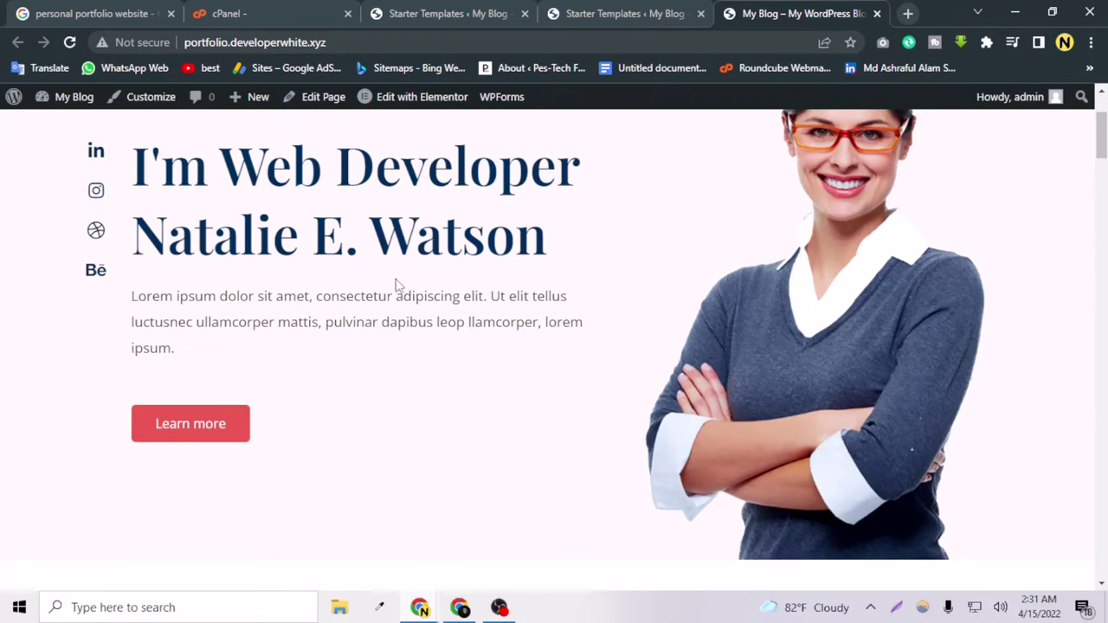
pyautogui.scroll(-15, 223, 309)
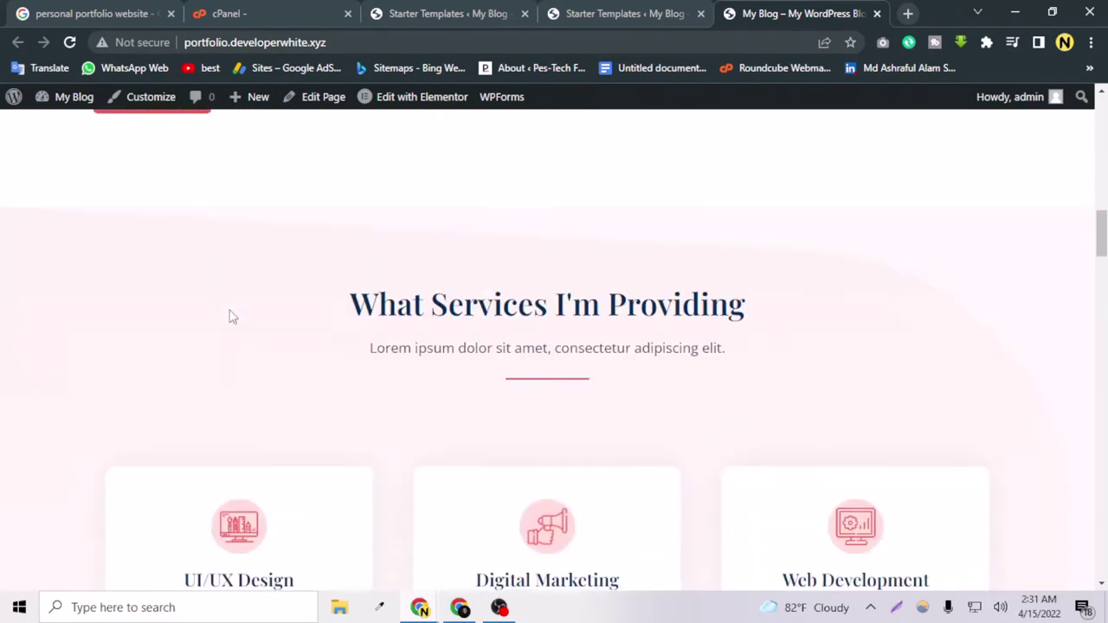
pyautogui.moveTo(423, 114)
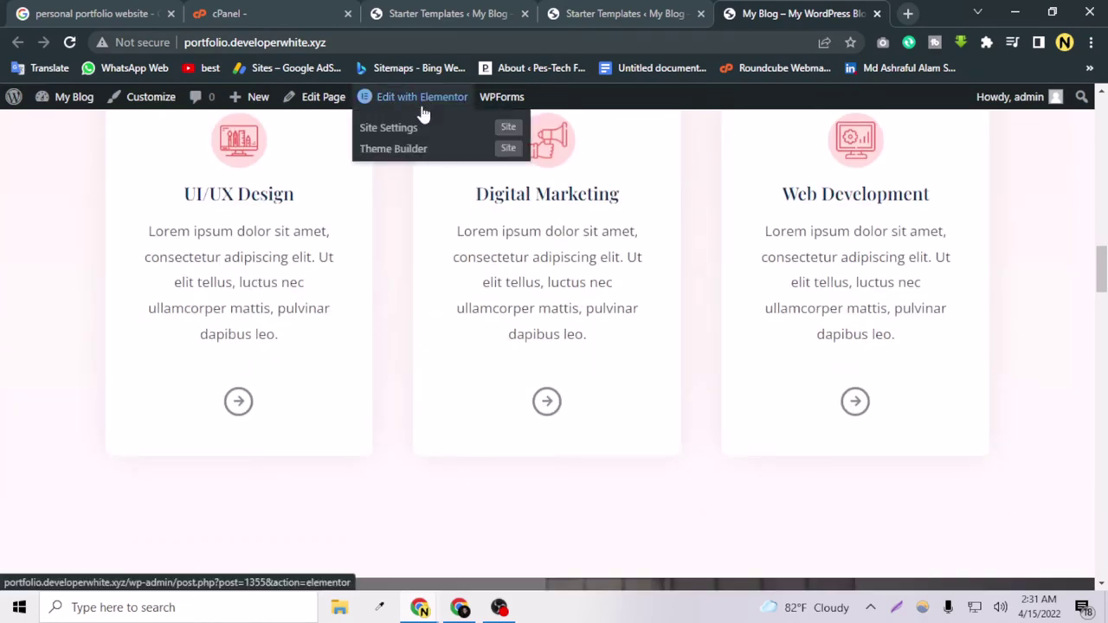
pyautogui.click(690, 12)
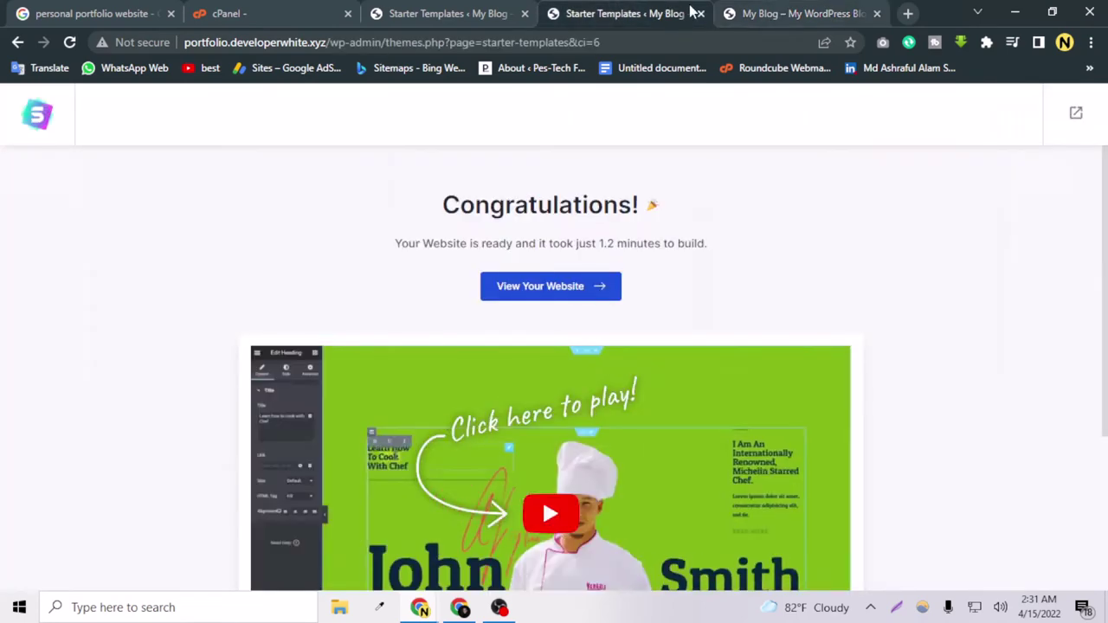
pyautogui.click(702, 14)
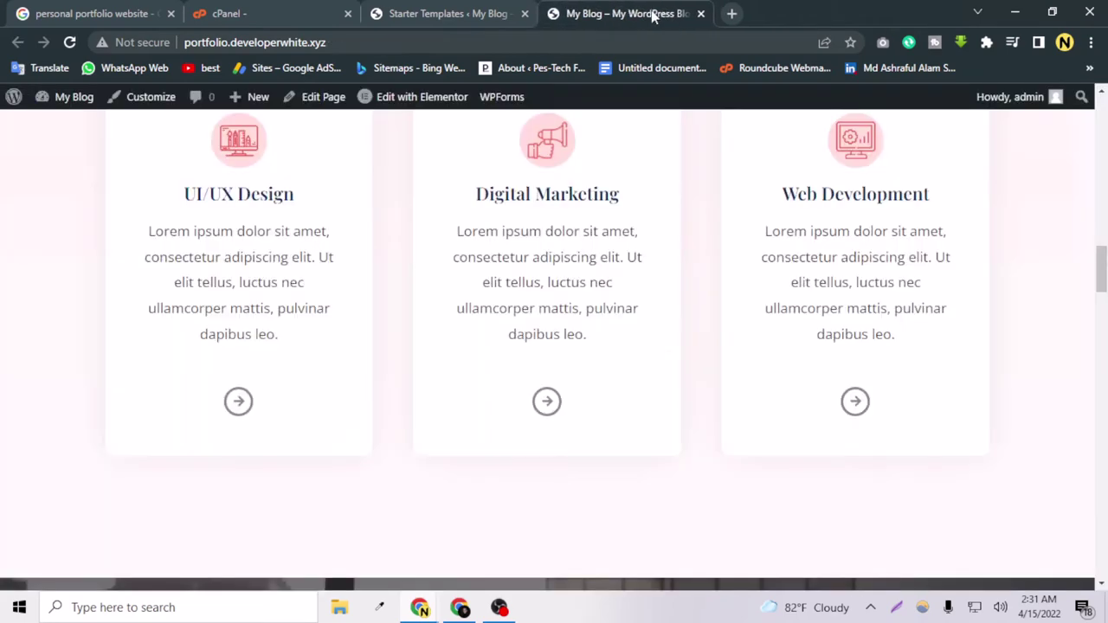
pyautogui.click(516, 12)
pyautogui.click(523, 14)
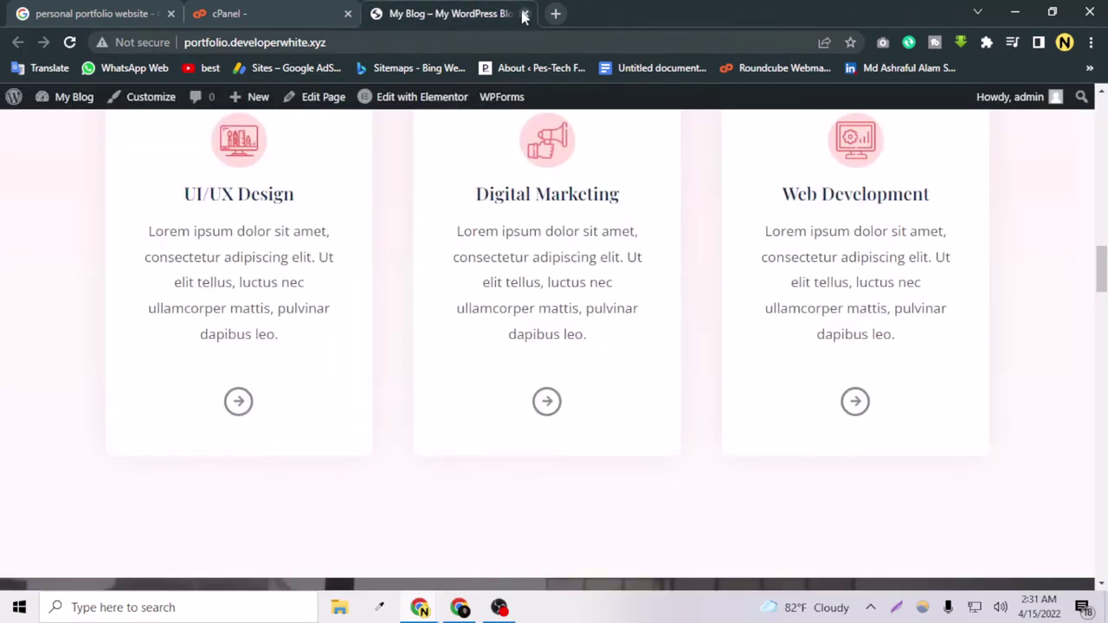
# Step: Open the About WordPress page in a new tab, then scroll back through the portfolio homepage
pyautogui.rightClick(19, 104)
pyautogui.click(48, 113)
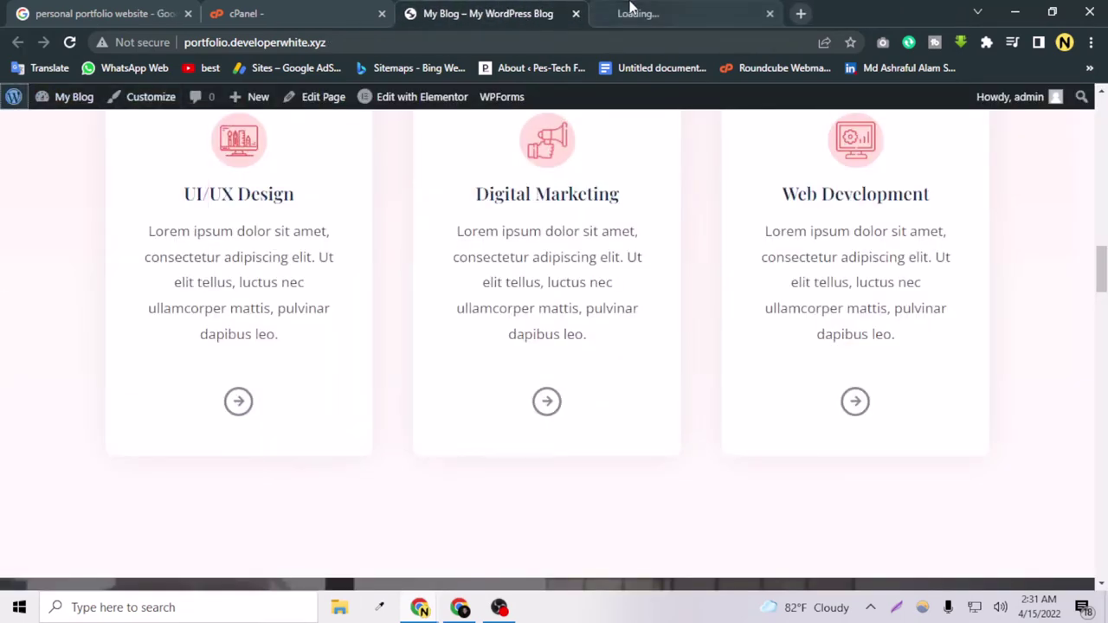
pyautogui.click(638, 9)
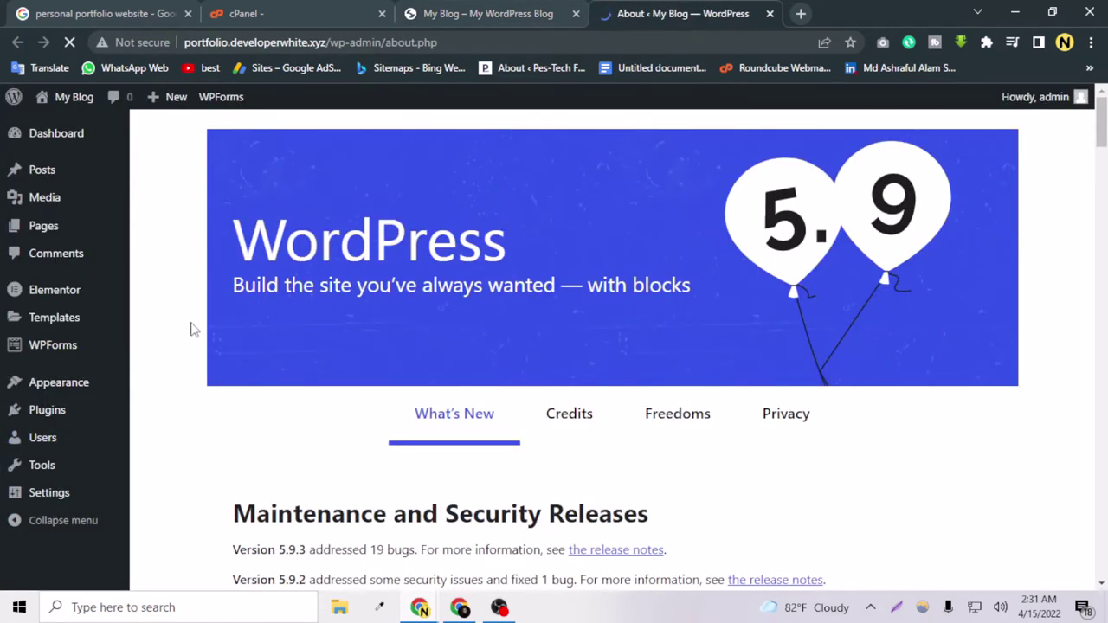
pyautogui.click(472, 12)
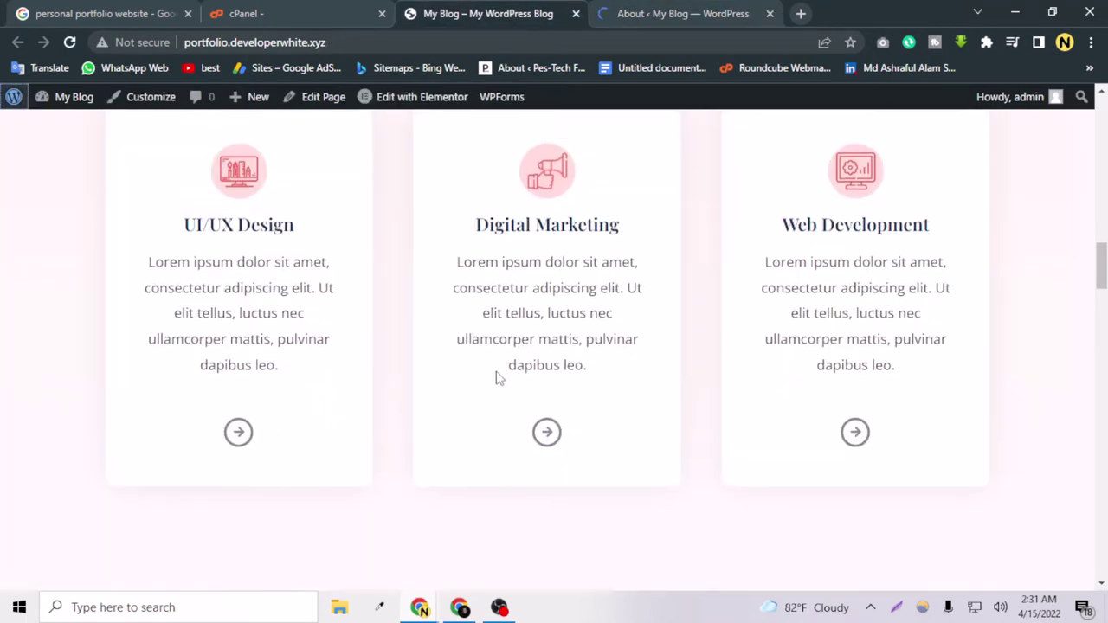
pyautogui.scroll(5, 496, 374)
pyautogui.scroll(10, 495, 371)
pyautogui.scroll(-10, 496, 370)
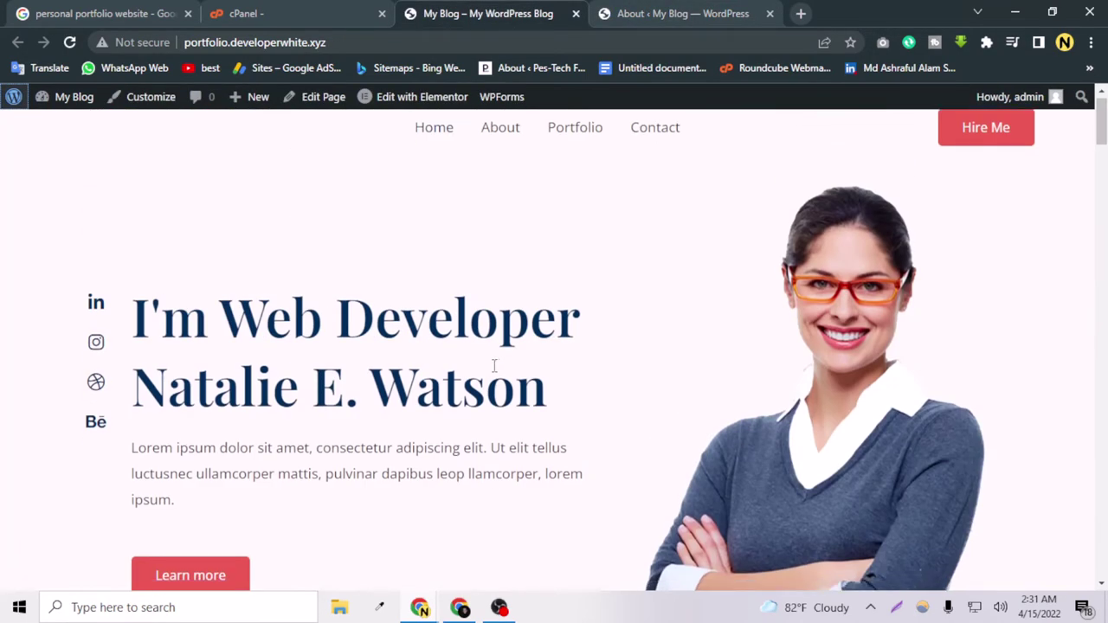
pyautogui.scroll(-15, 497, 372)
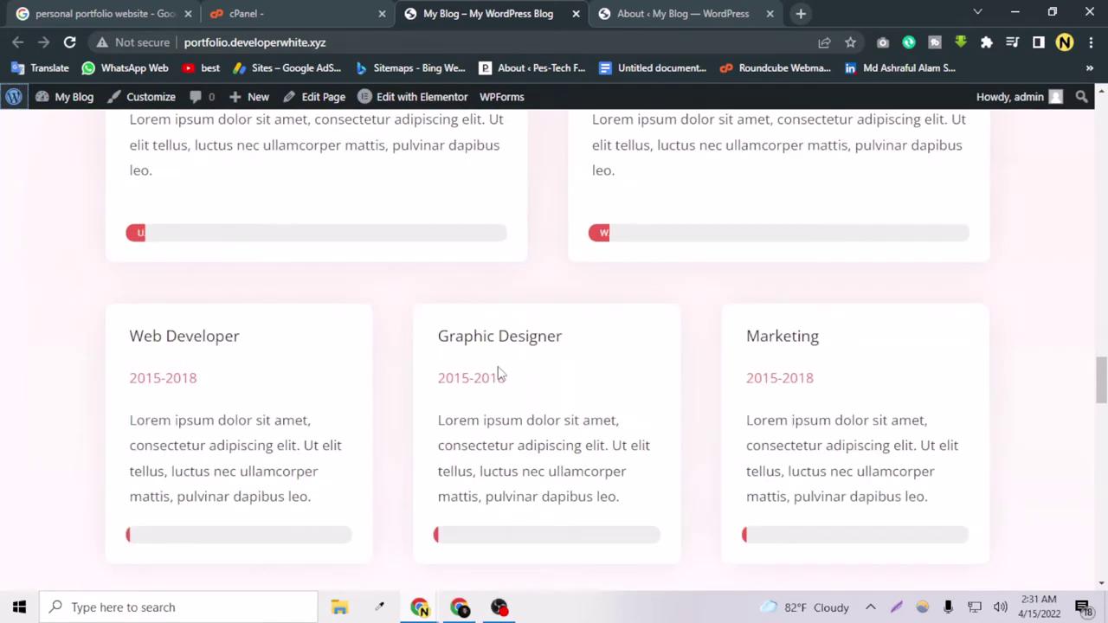
pyautogui.scroll(-2, 501, 372)
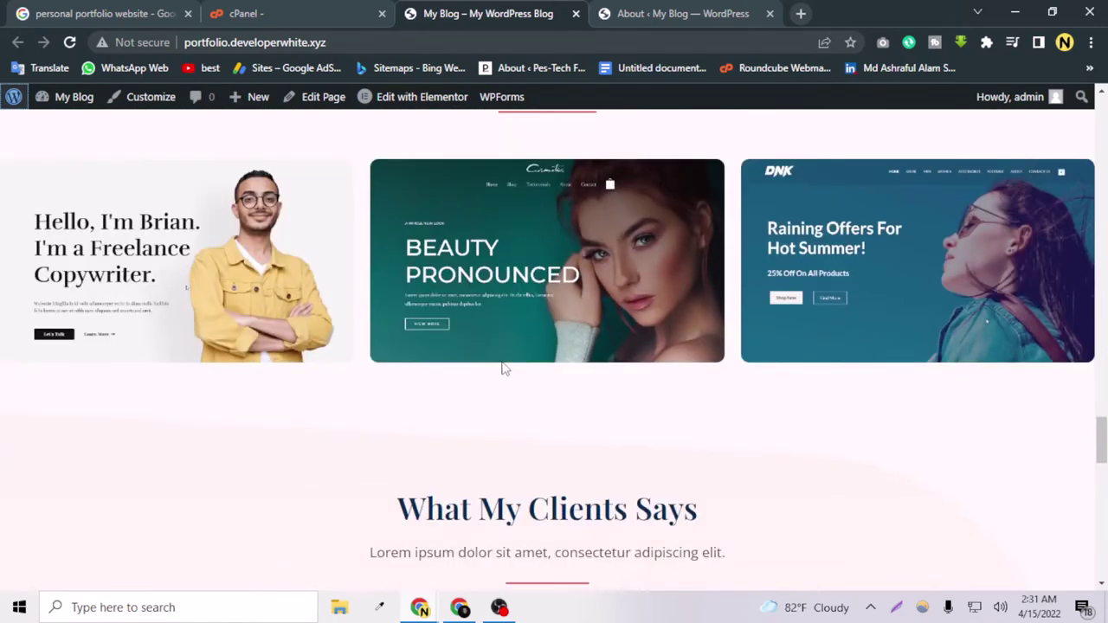
pyautogui.scroll(3, 505, 369)
pyautogui.scroll(-10, 505, 369)
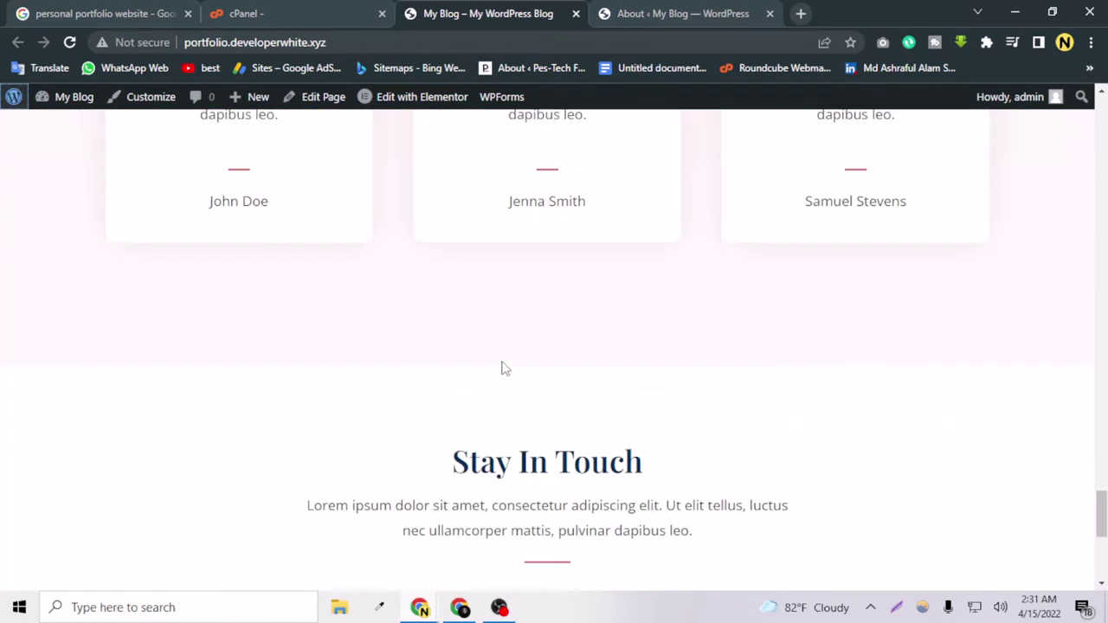
pyautogui.scroll(-5, 505, 368)
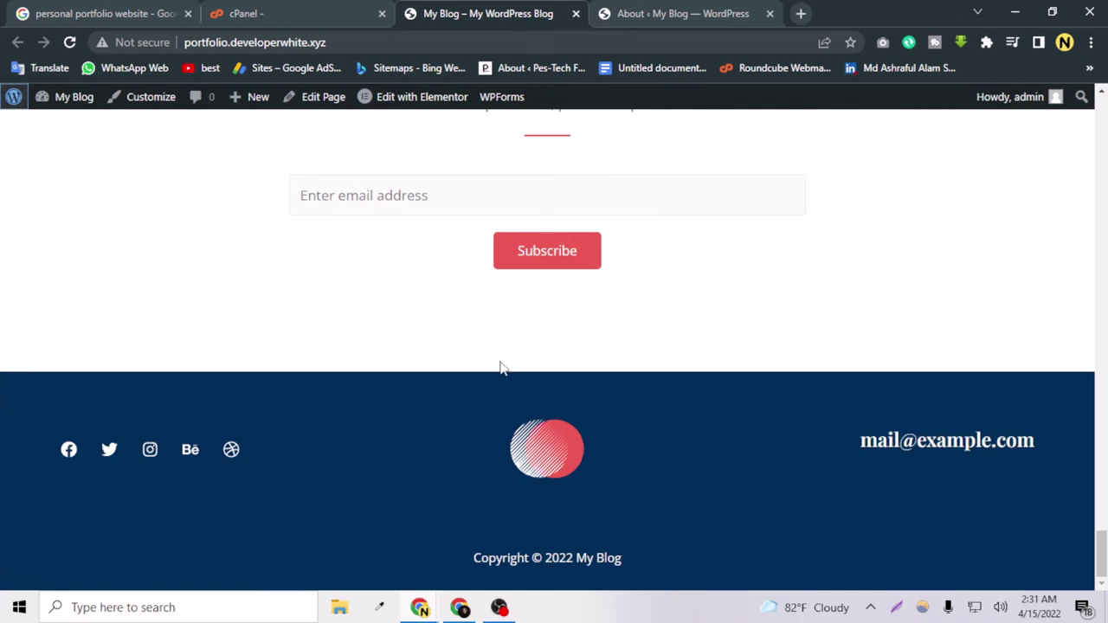
pyautogui.scroll(1, 502, 369)
pyautogui.scroll(-1, 554, 277)
# Step: Close the About WordPress tab and edit the homepage with Elementor
pyautogui.click(691, 10)
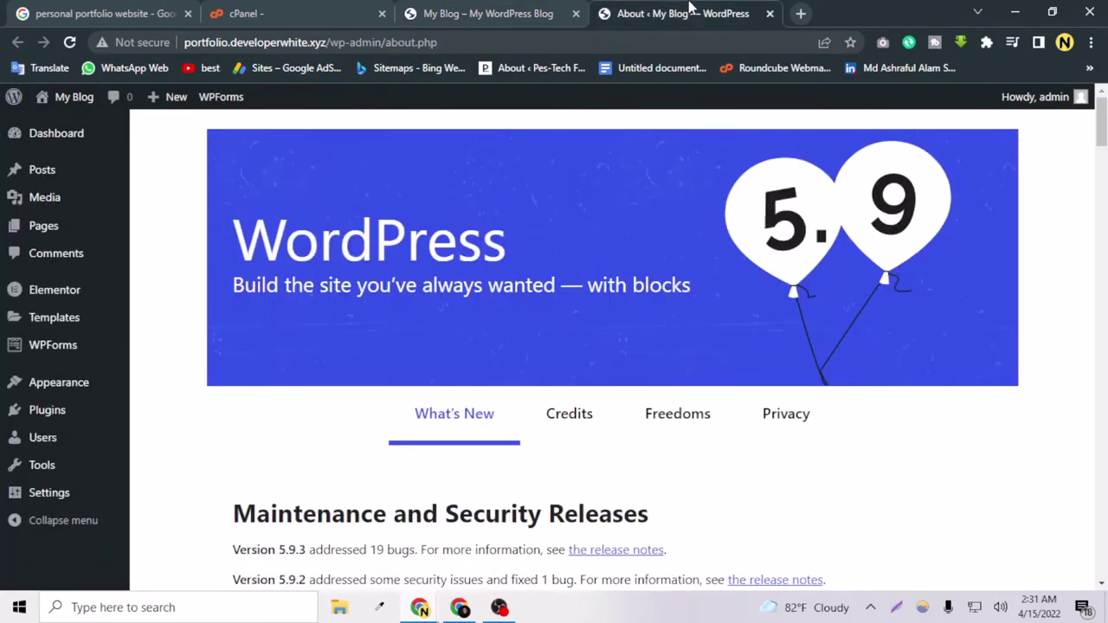
pyautogui.click(768, 14)
pyautogui.scroll(10, 458, 198)
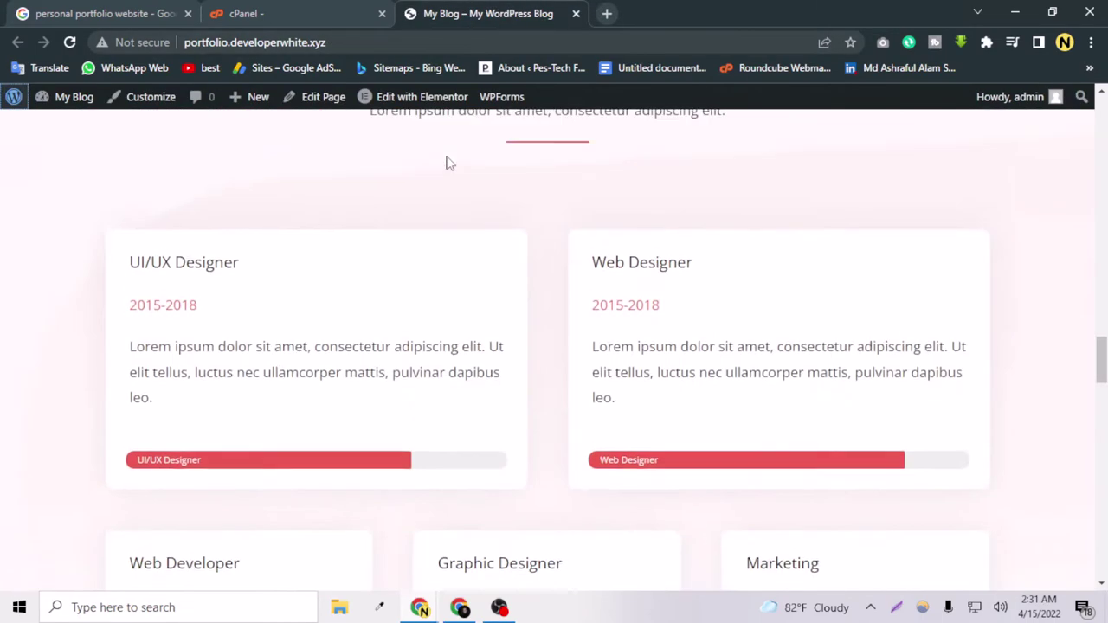
pyautogui.scroll(10, 448, 163)
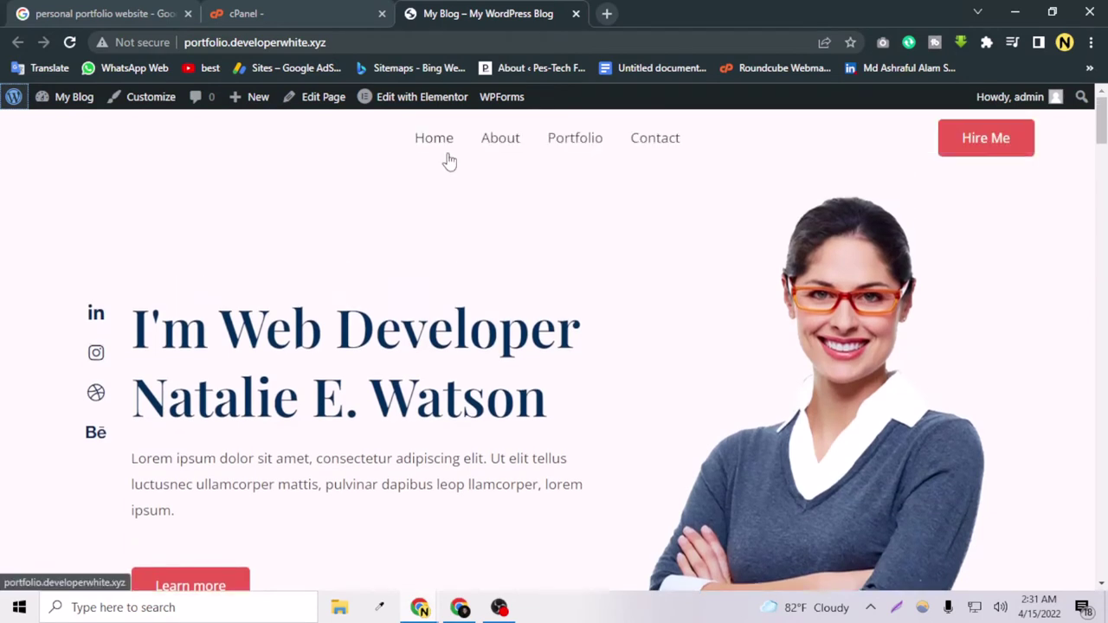
pyautogui.click(407, 103)
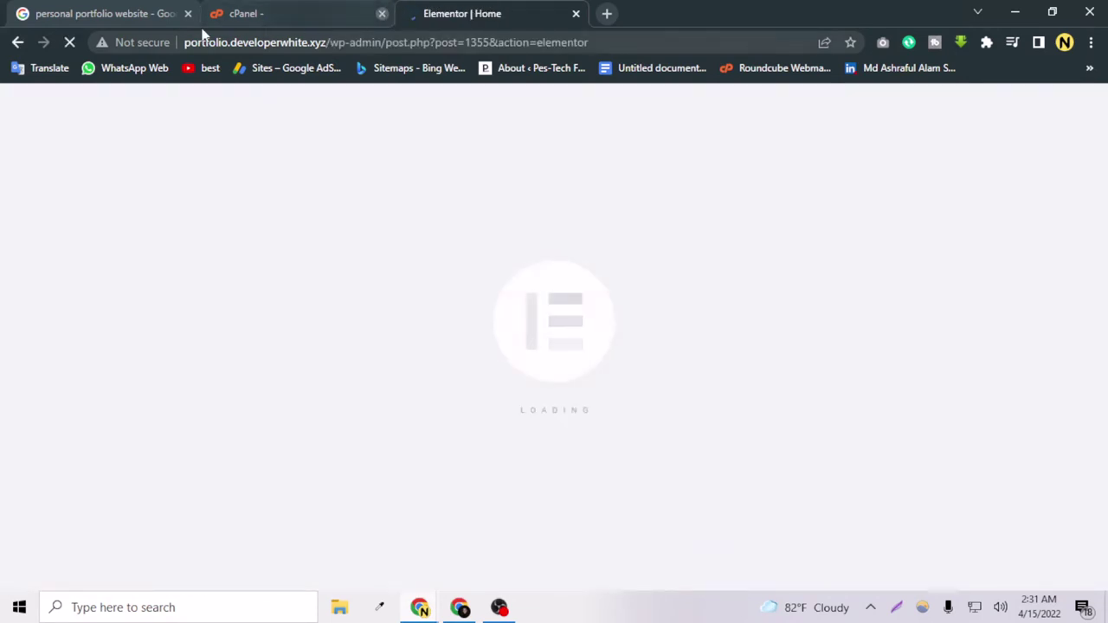
# Step: Close the cPanel and search tabs and the Navigator, then select the hero portrait image
pyautogui.middleClick(202, 26)
pyautogui.click(190, 15)
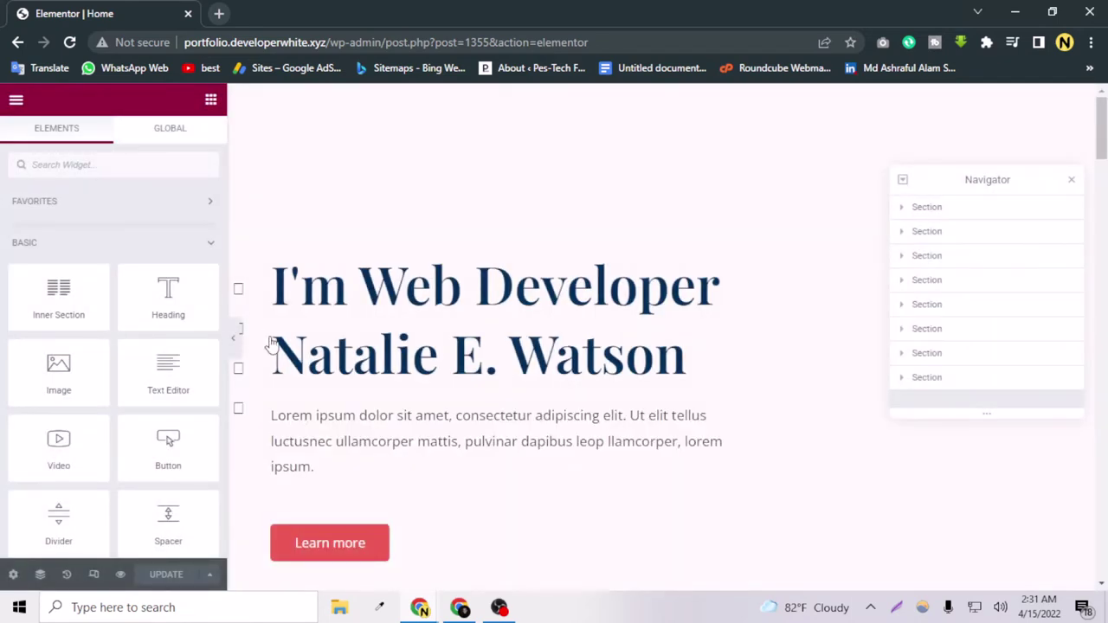
pyautogui.click(1071, 182)
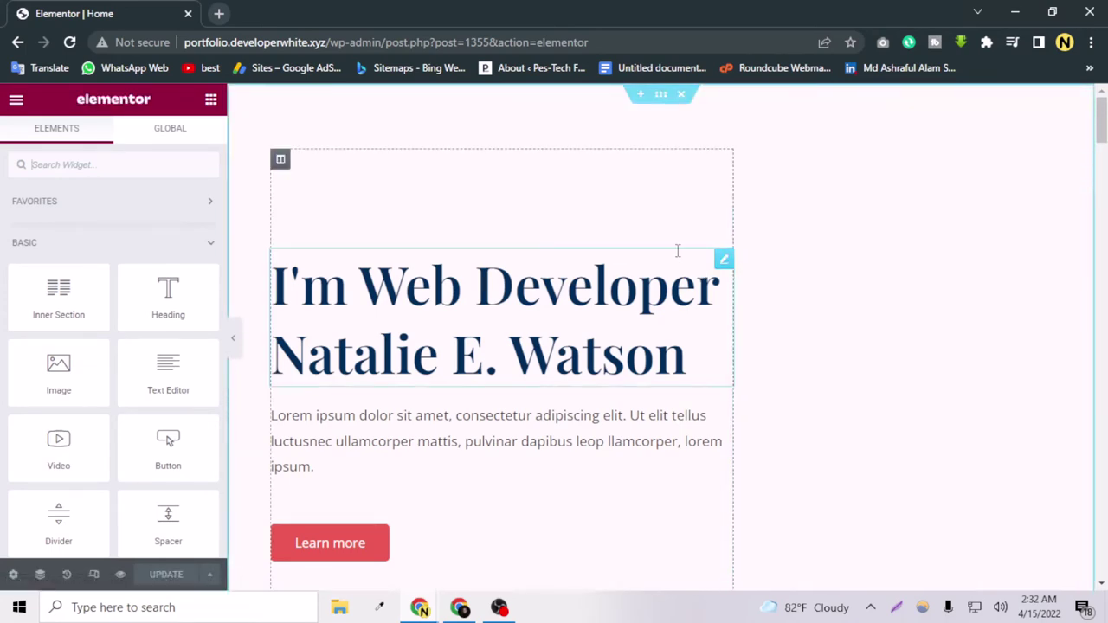
pyautogui.click(901, 299)
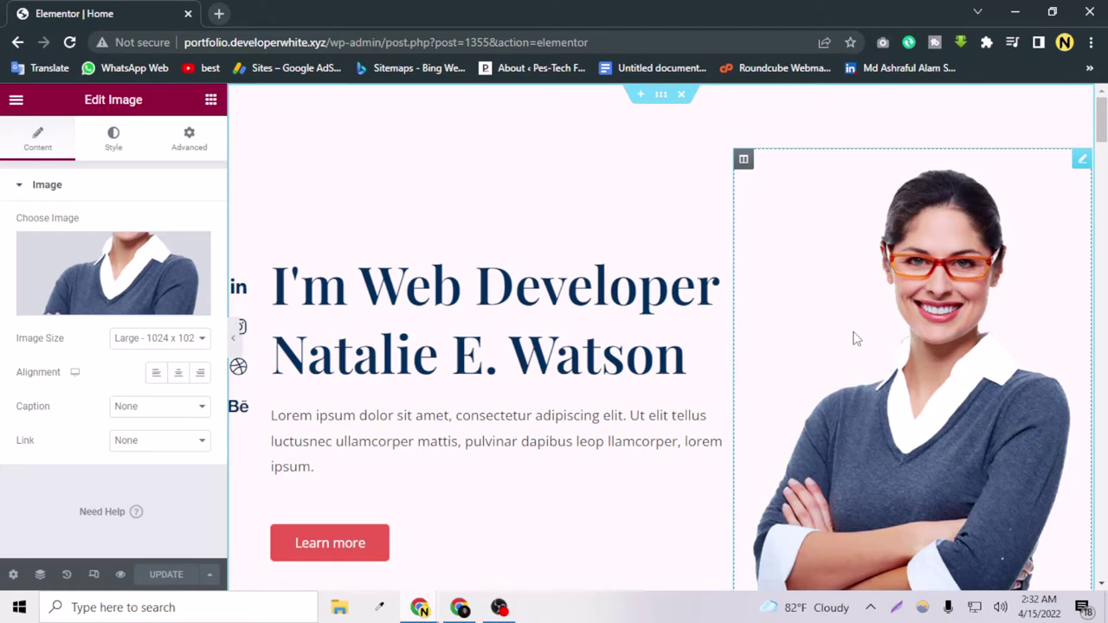
# Step: Pick the 645 × 925 h1_hero-bg portrait from the Media Library and insert it as the hero image
pyautogui.click(162, 312)
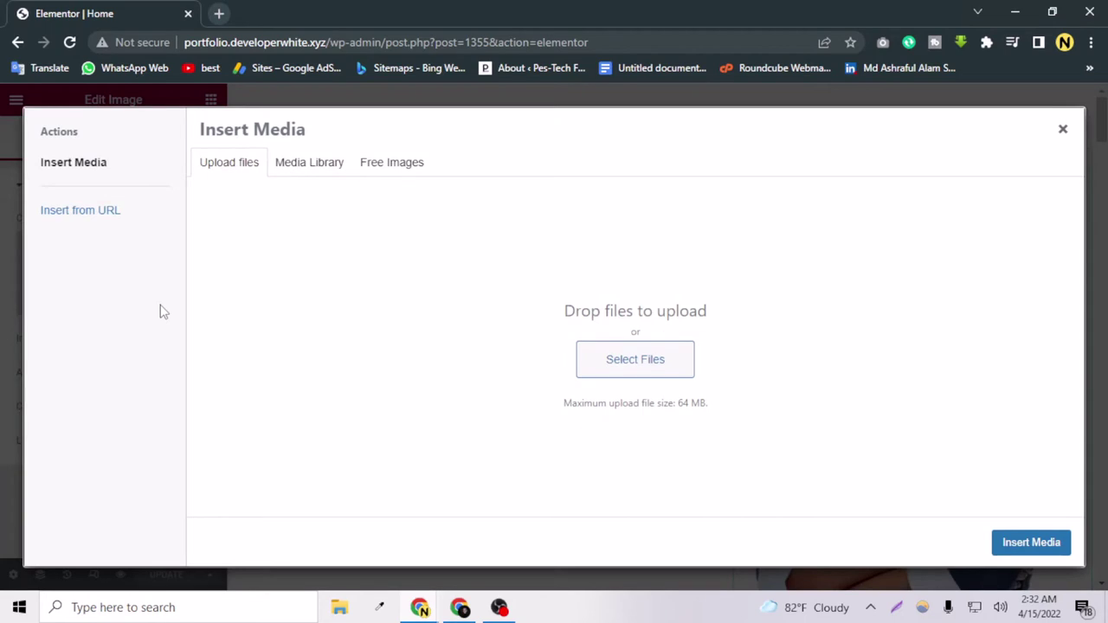
pyautogui.click(309, 165)
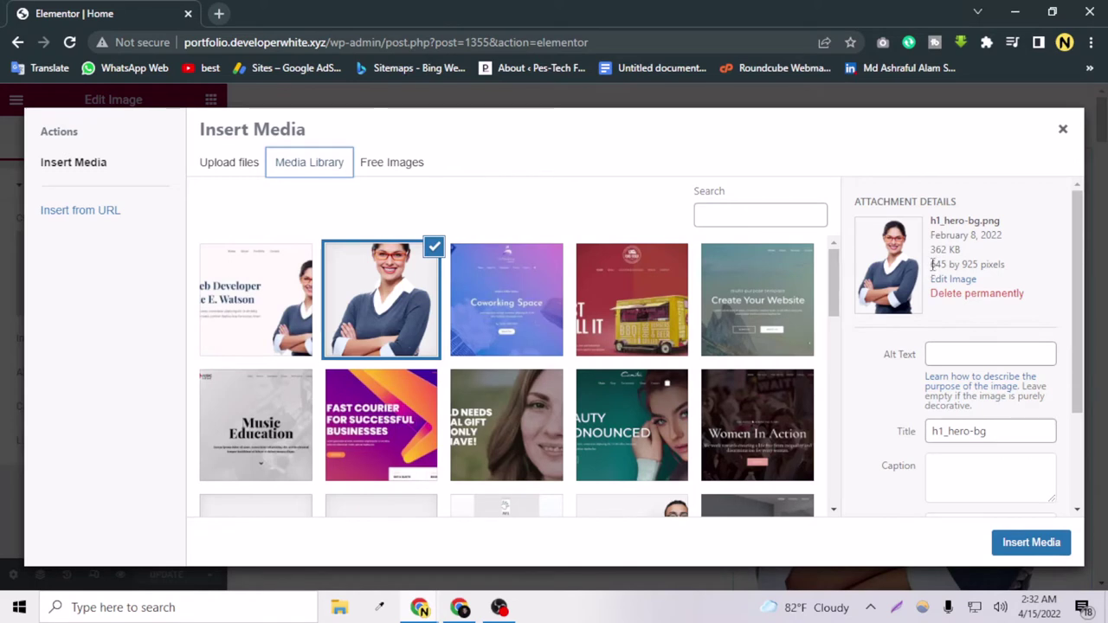
pyautogui.doubleClick(939, 264)
pyautogui.moveTo(959, 264); pyautogui.dragTo(977, 264)
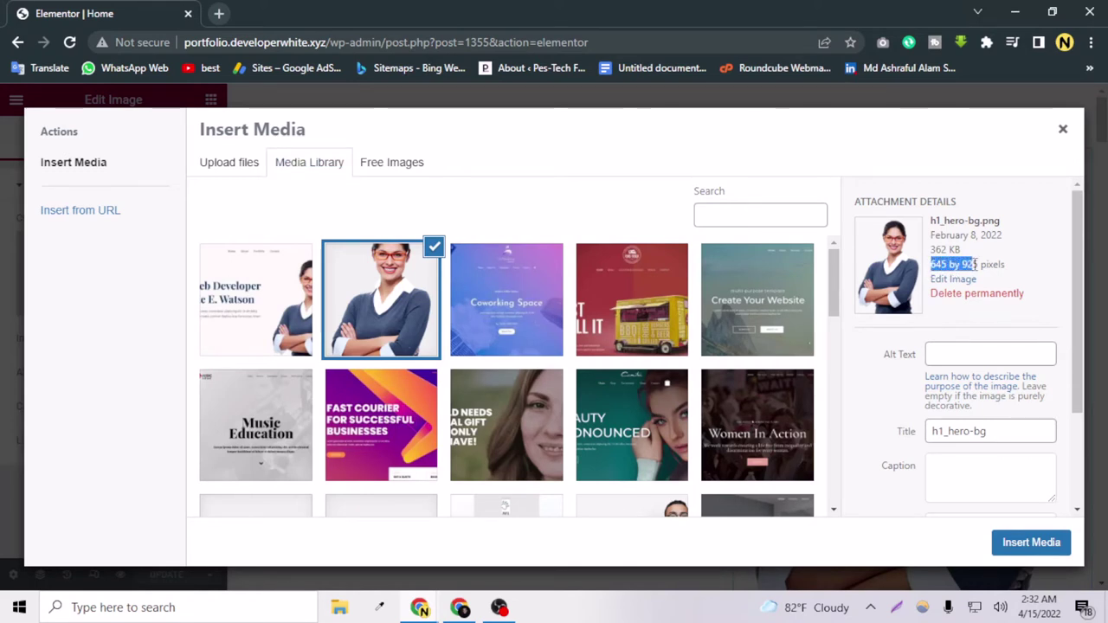
pyautogui.click(979, 264)
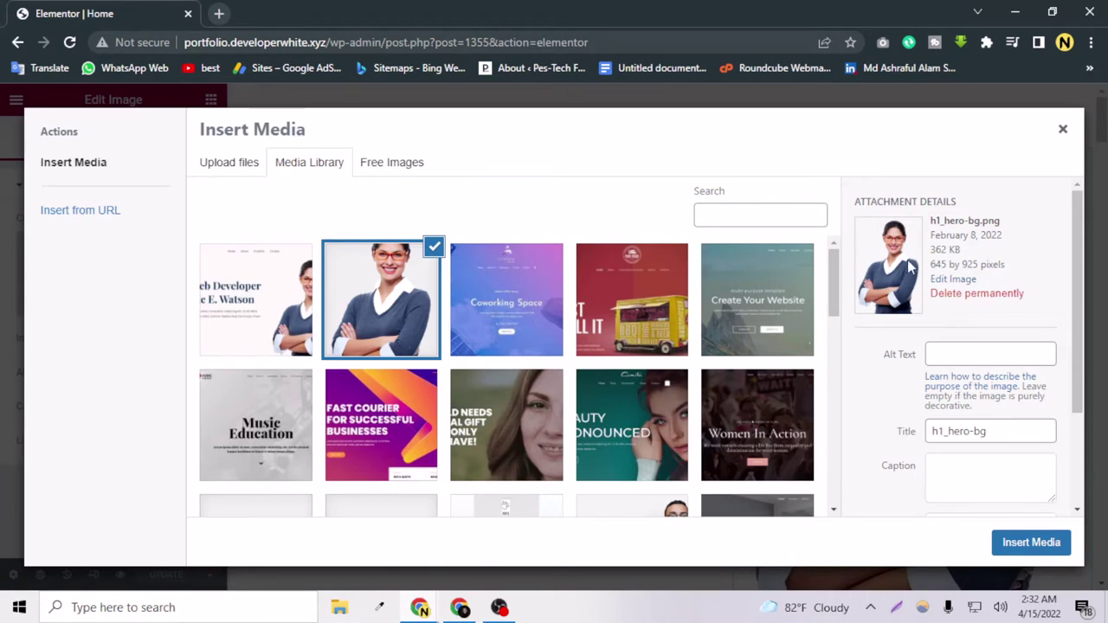
pyautogui.scroll(-3, 928, 404)
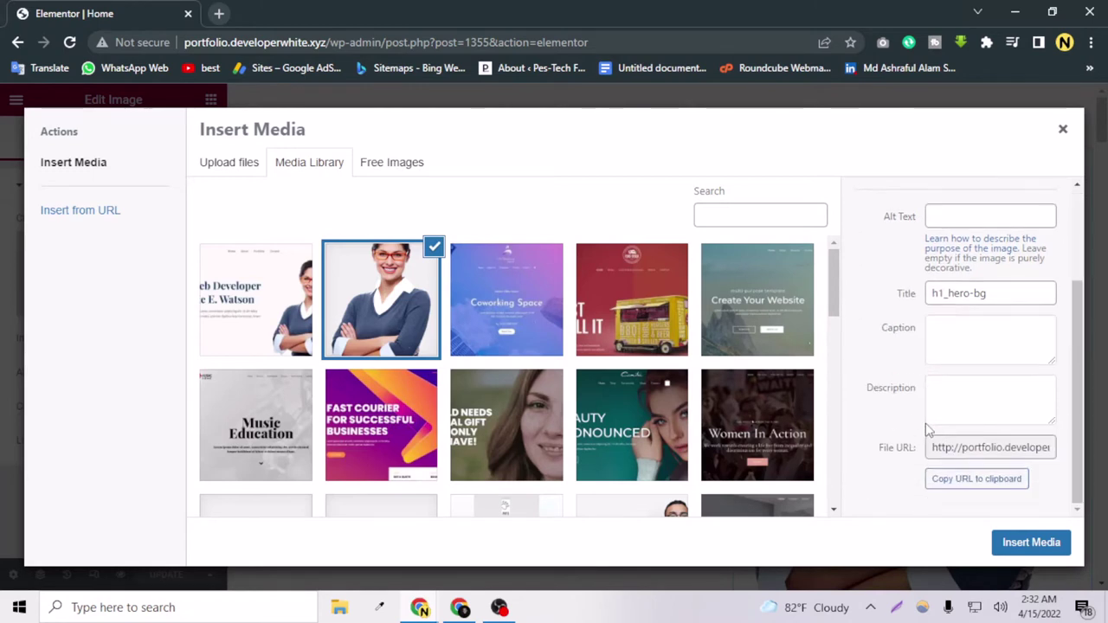
pyautogui.scroll(3, 928, 424)
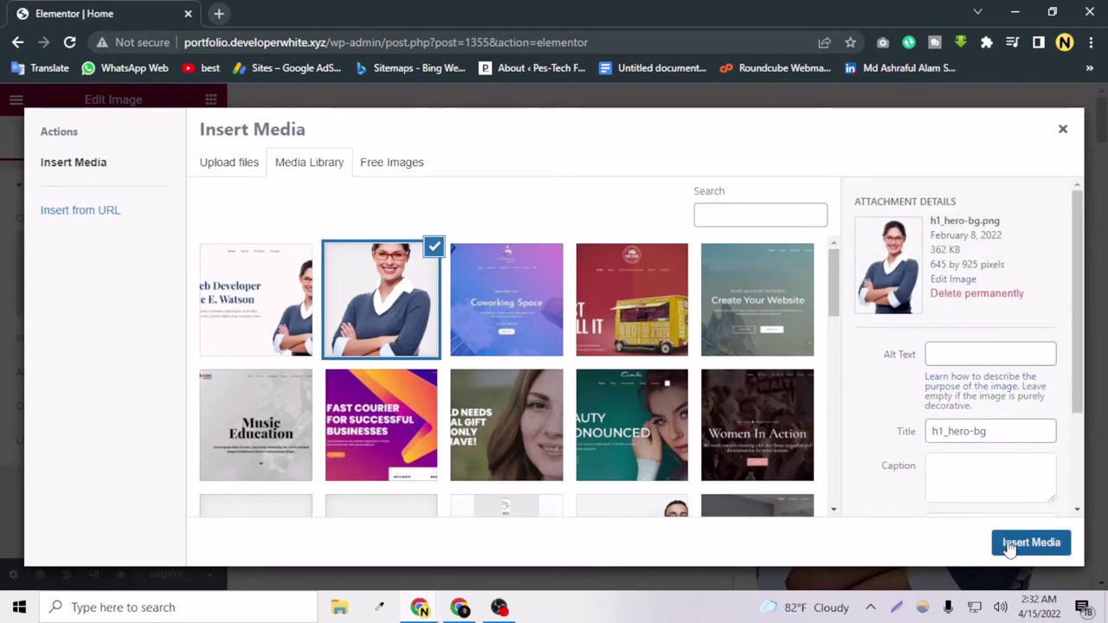
pyautogui.click(245, 177)
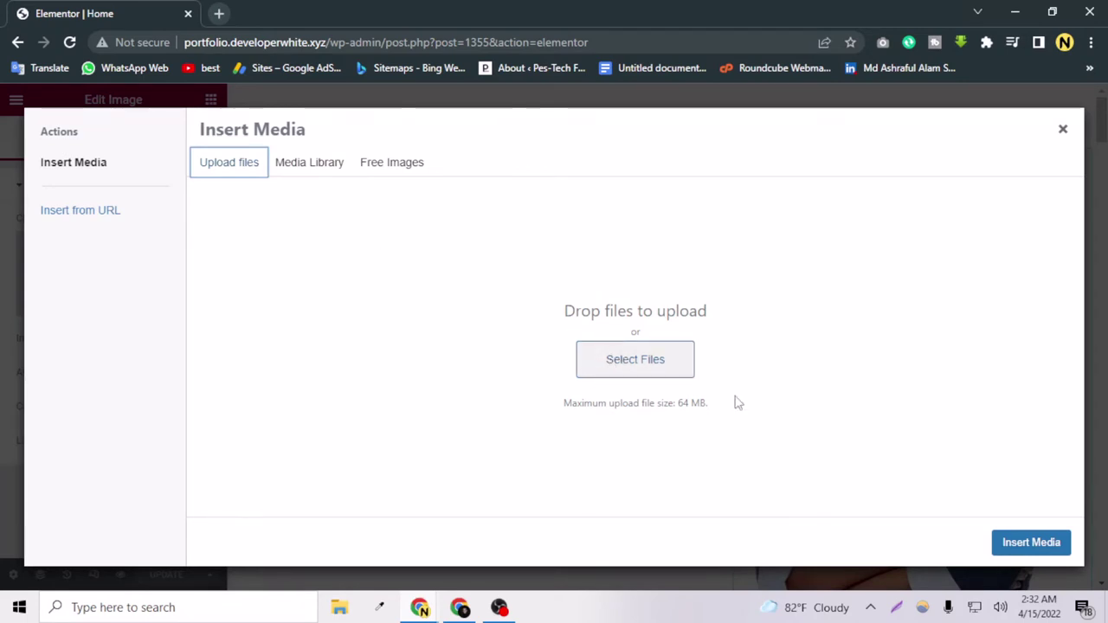
pyautogui.click(1003, 543)
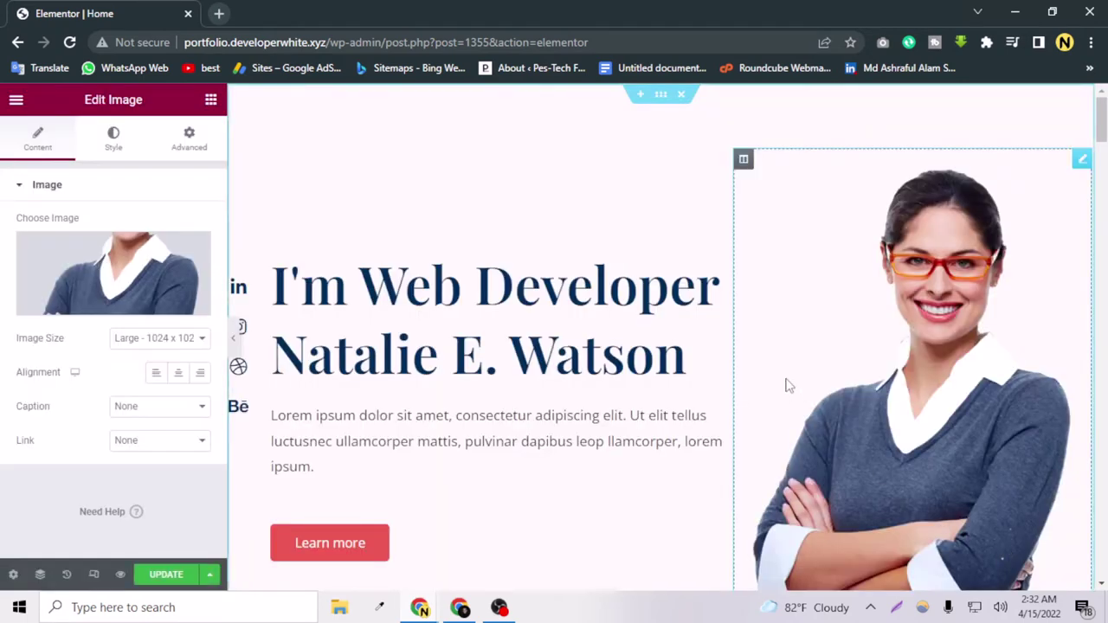
pyautogui.scroll(-2, 787, 383)
pyautogui.scroll(1, 838, 353)
pyautogui.scroll(1, 523, 377)
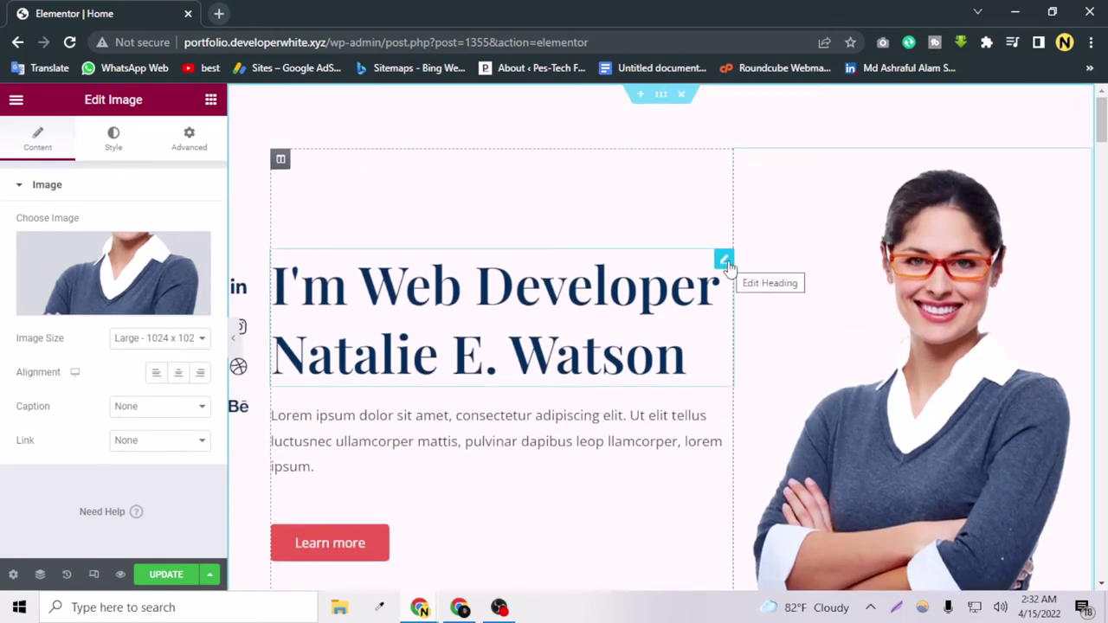
# Step: Change 'Web Developer' to 'Doctor' in the hero heading's title
pyautogui.click(724, 260)
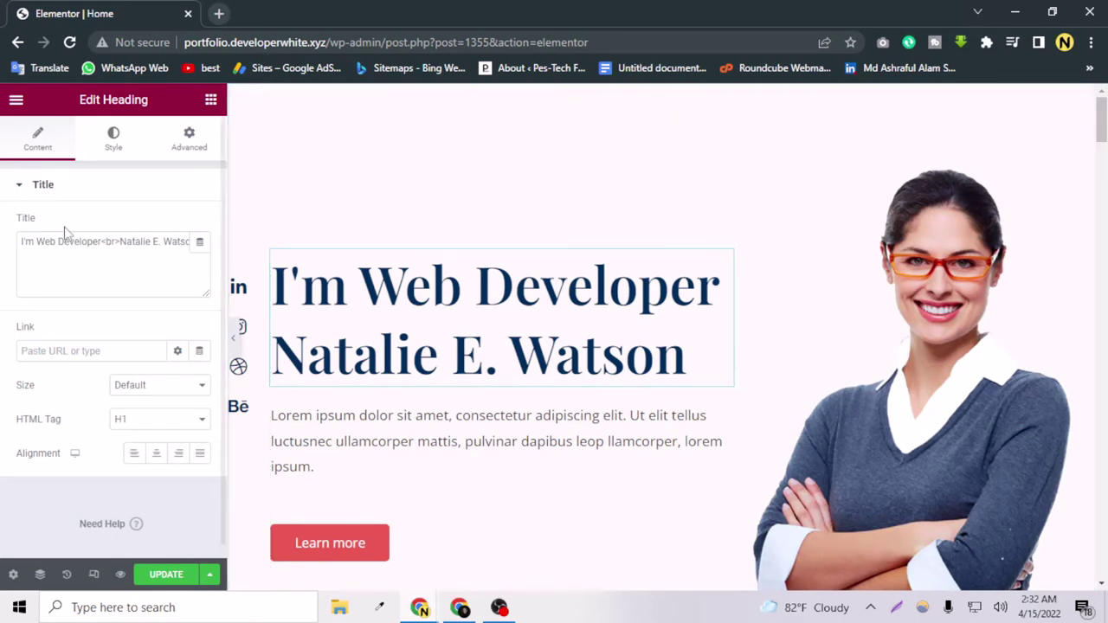
pyautogui.moveTo(122, 241); pyautogui.dragTo(128, 243)
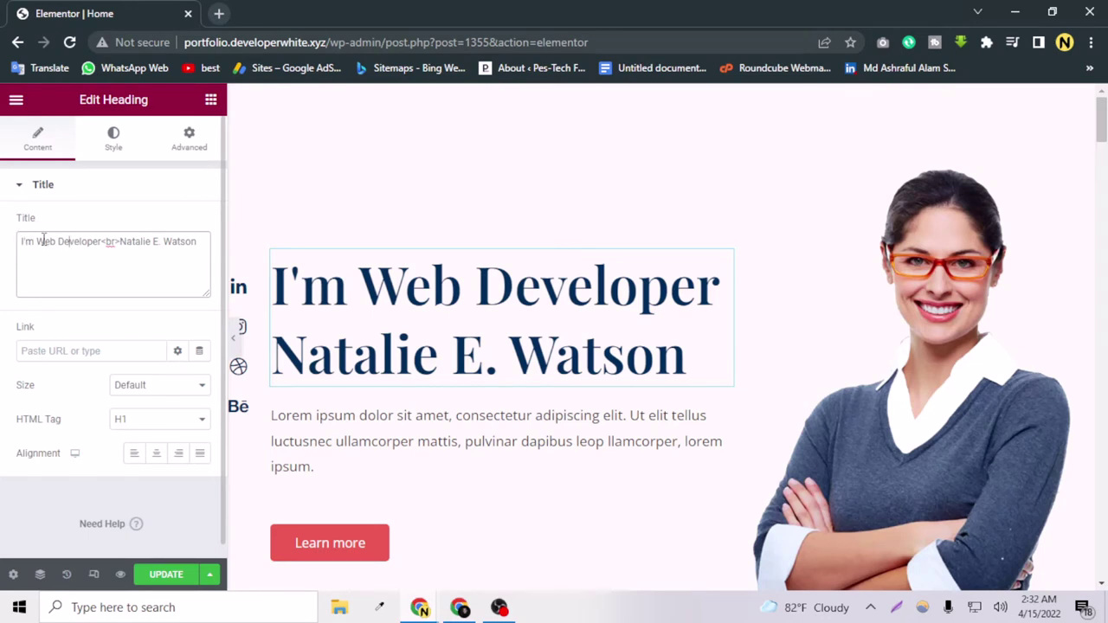
pyautogui.moveTo(41, 241); pyautogui.dragTo(98, 242)
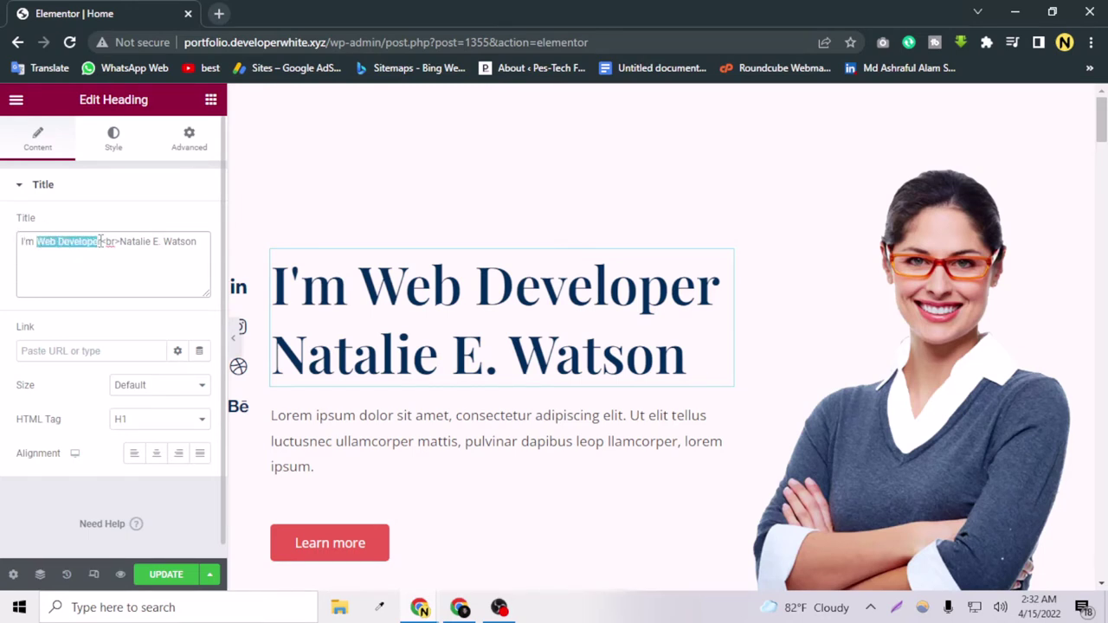
pyautogui.press('BackSpace')
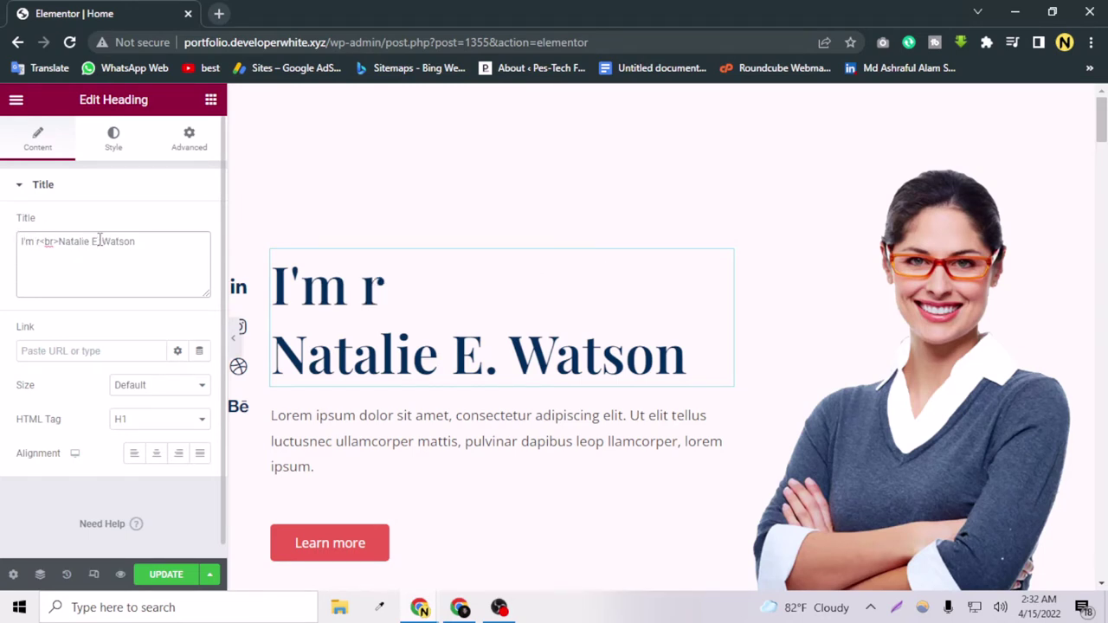
pyautogui.press('Delete')
pyautogui.write('Doctor')
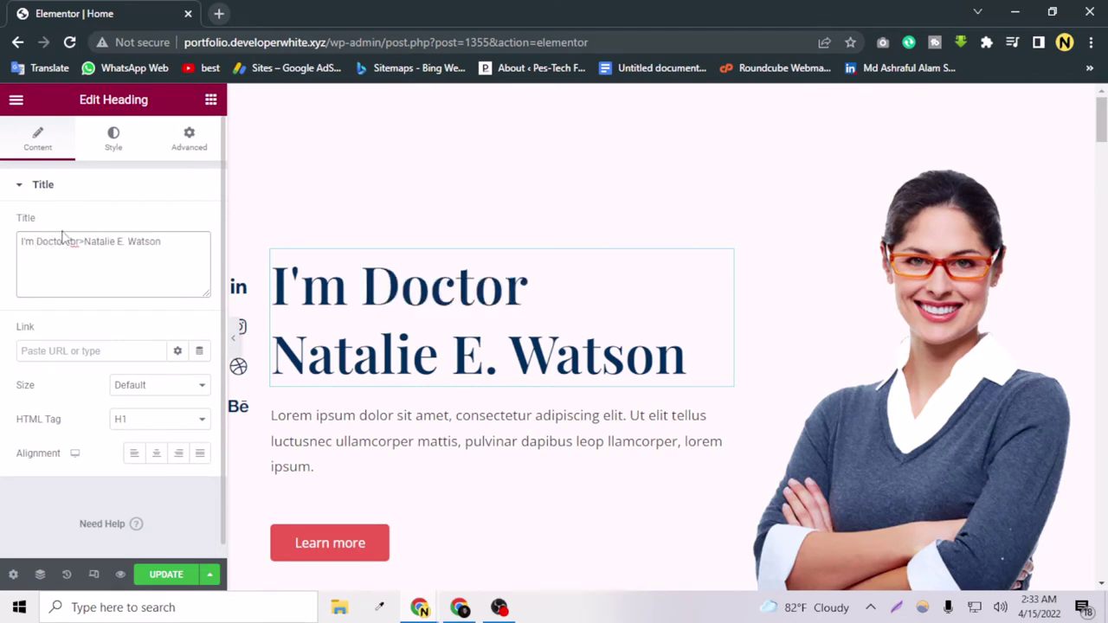
# Step: Replace the name on the heading's second line with a new full name
pyautogui.moveTo(85, 240); pyautogui.dragTo(223, 237)
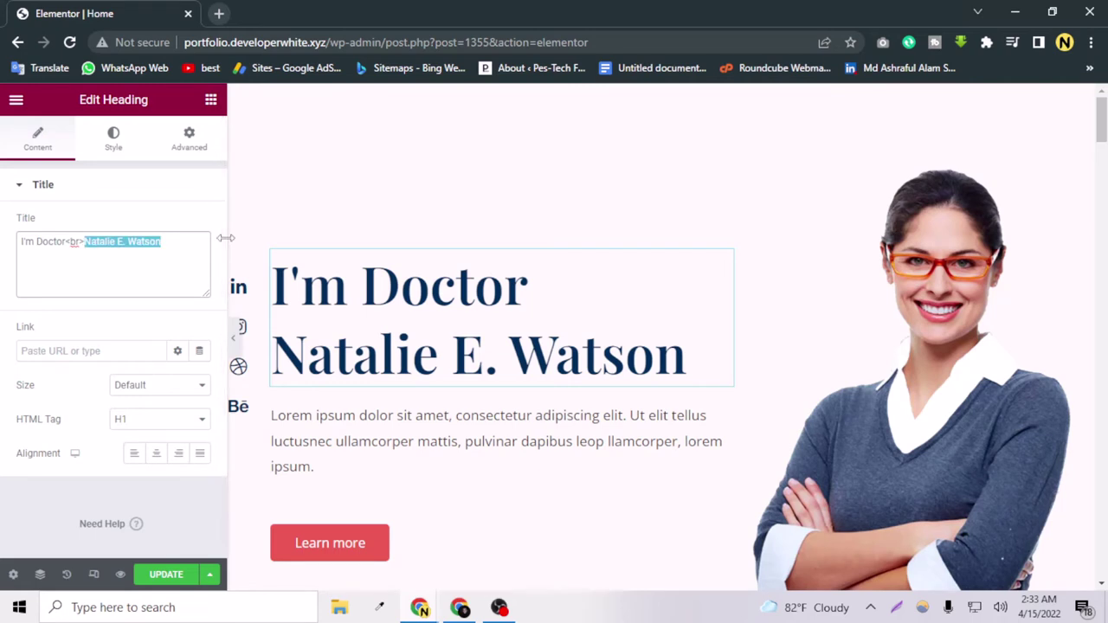
pyautogui.press('BackSpace')
pyautogui.write('Donald')
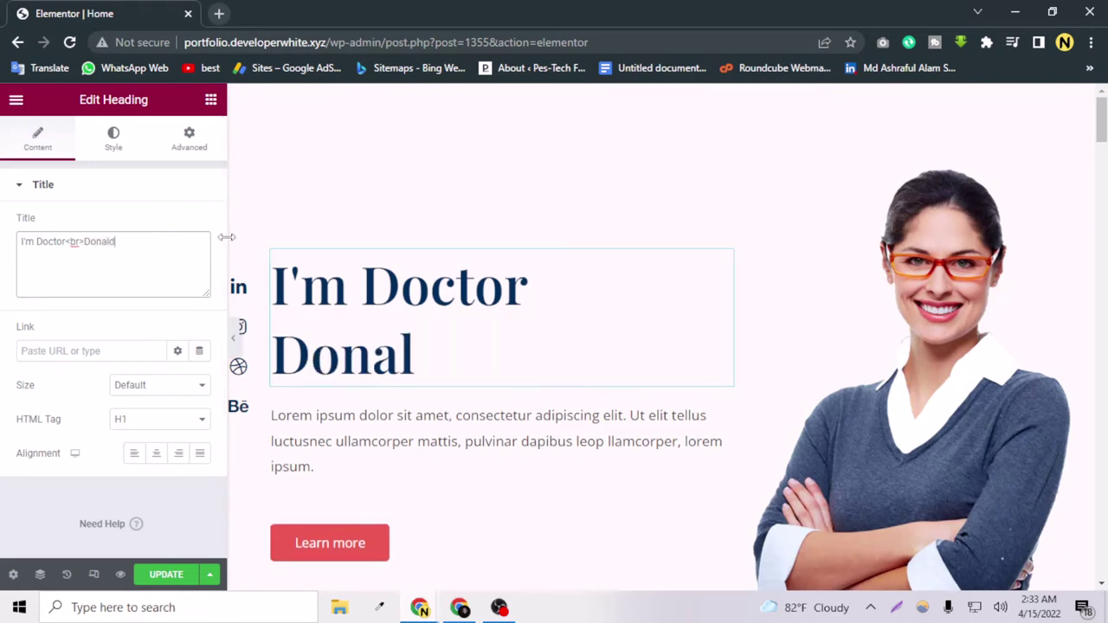
pyautogui.press('BackSpace')
pyautogui.write('d Jun')
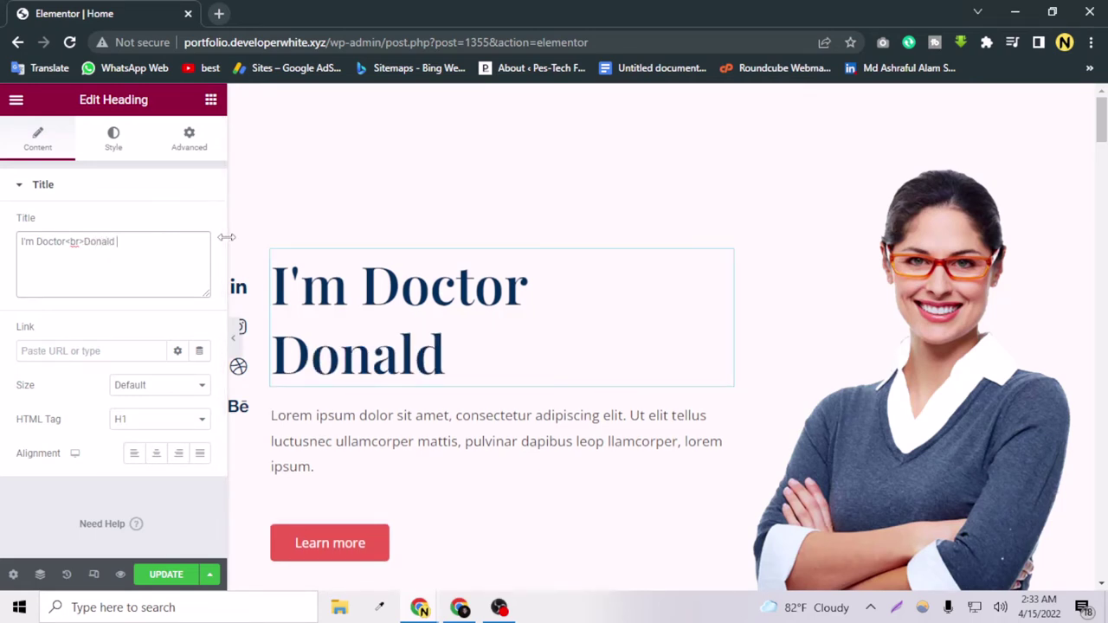
pyautogui.write('oir')
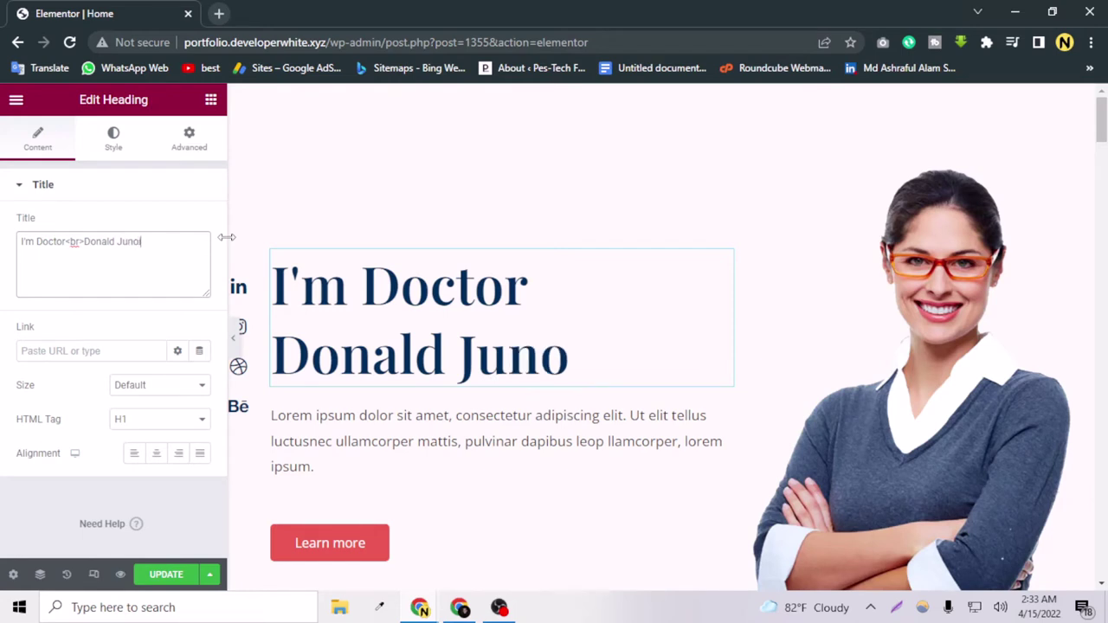
pyautogui.press('BackSpace')
pyautogui.press('BackSpace')
pyautogui.press('BackSpace')
pyautogui.write('ior Trump')
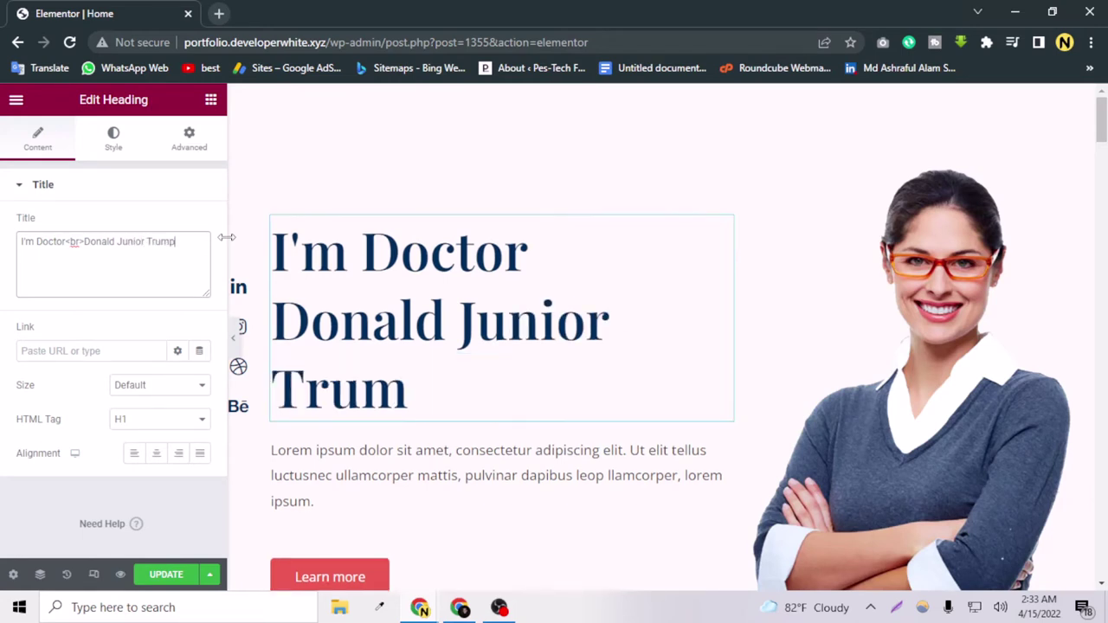
pyautogui.scroll(-1, 257, 287)
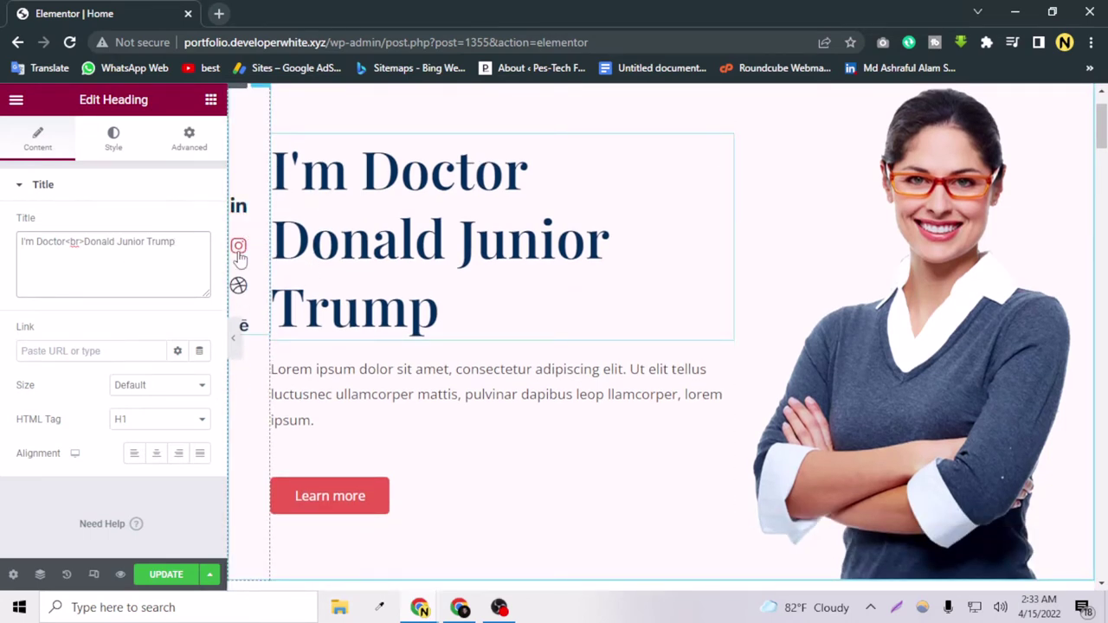
pyautogui.scroll(-1, 246, 318)
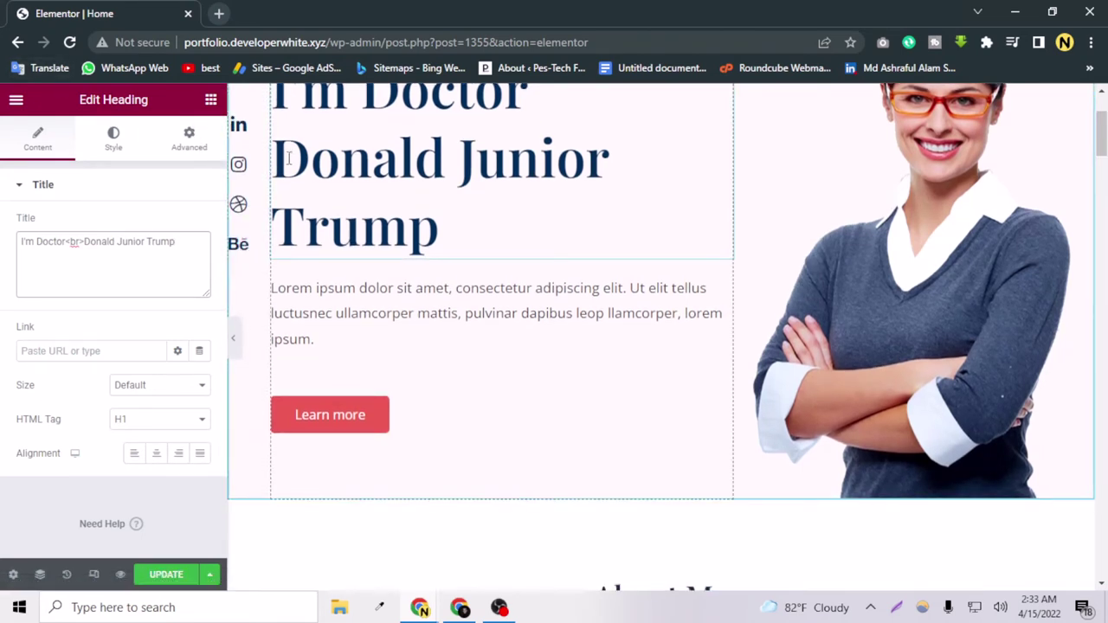
pyautogui.scroll(1, 259, 162)
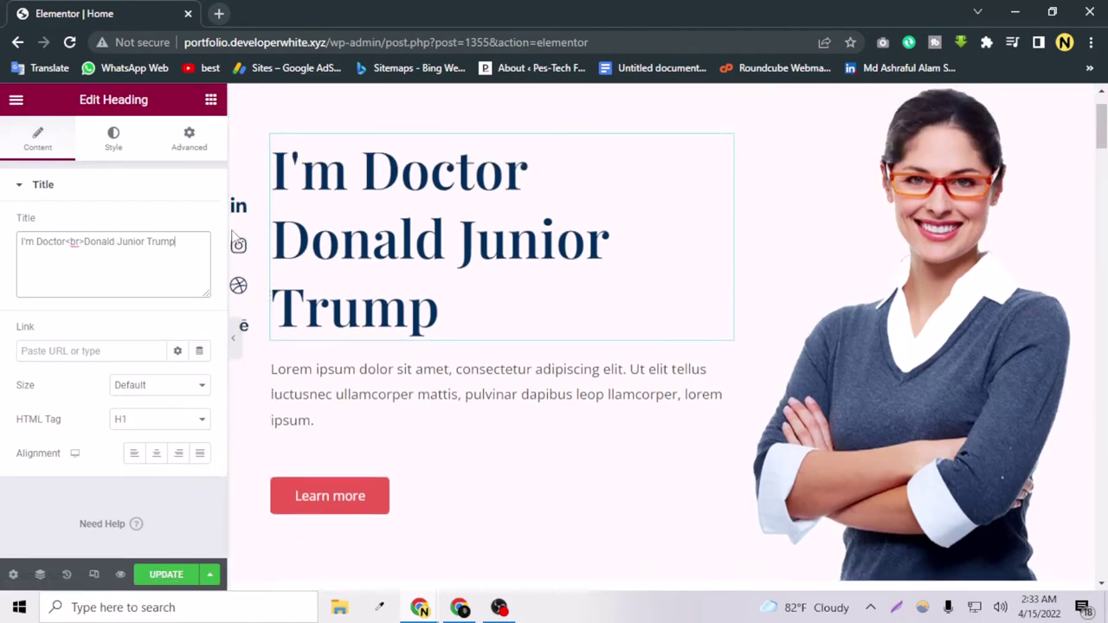
pyautogui.scroll(1, 249, 197)
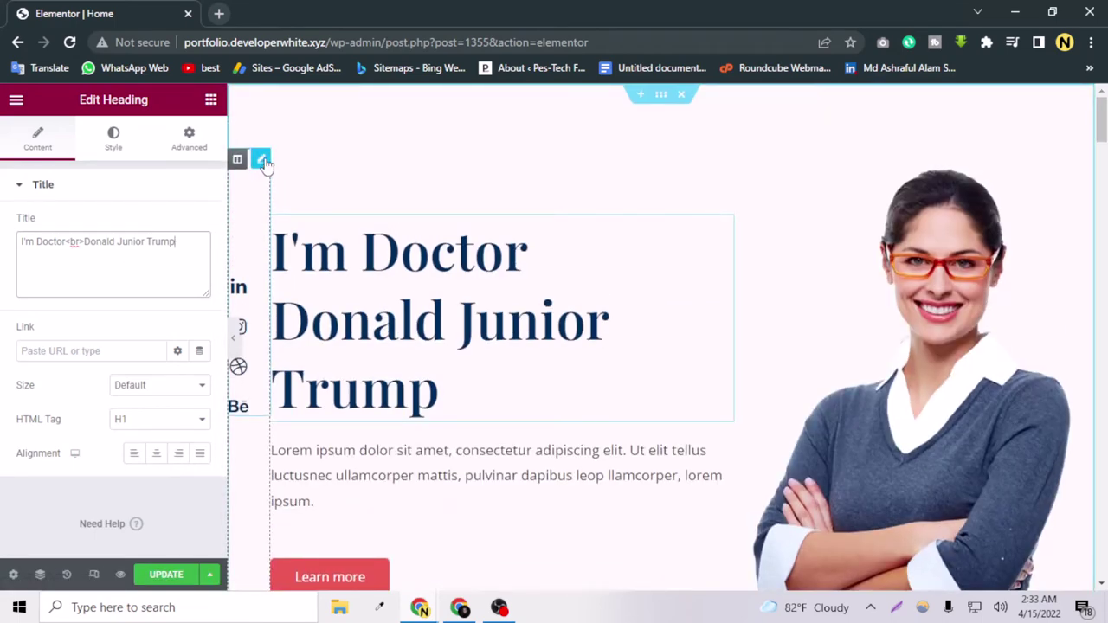
# Step: Clear the '#' placeholder from the LinkedIn item's Link in the Icon List widget
pyautogui.click(262, 161)
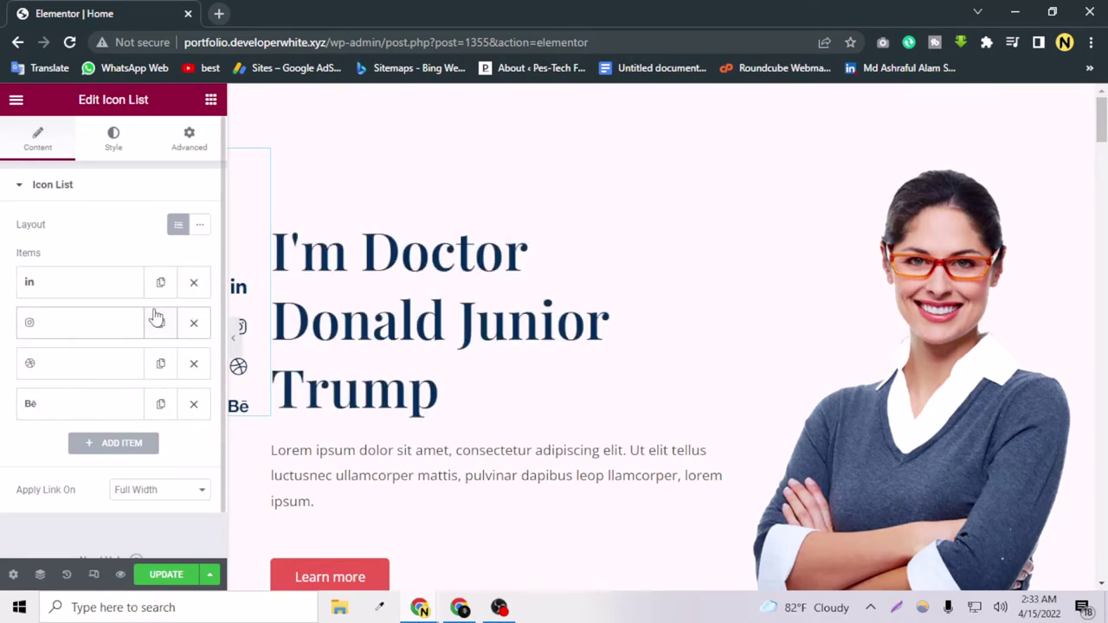
pyautogui.click(99, 294)
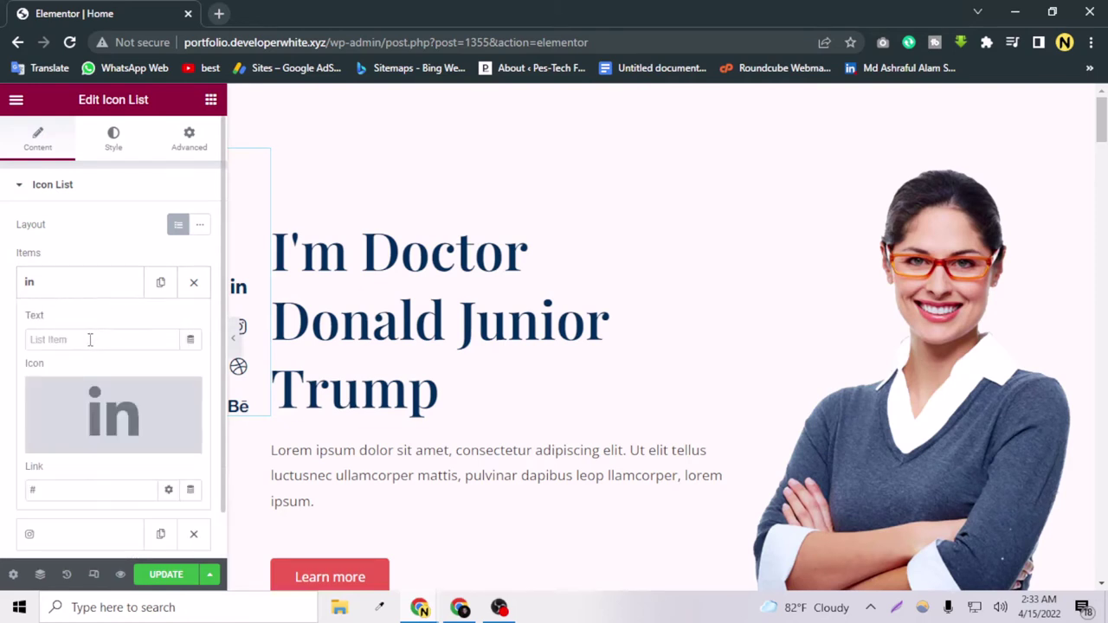
pyautogui.scroll(-1, 90, 340)
pyautogui.doubleClick(31, 410)
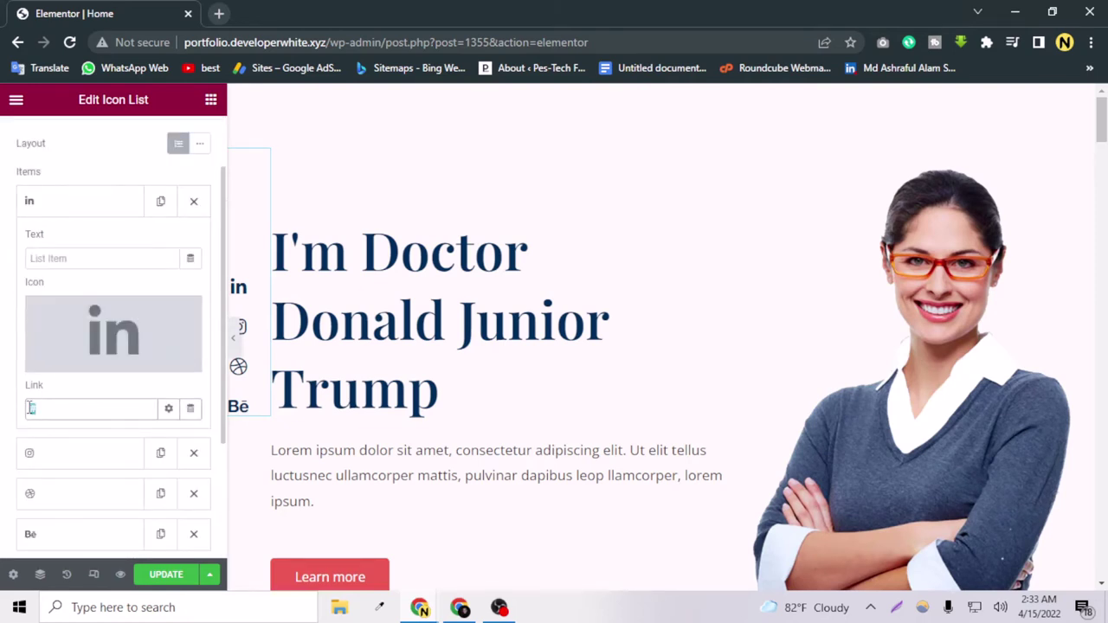
pyautogui.press('BackSpace')
pyautogui.click(65, 213)
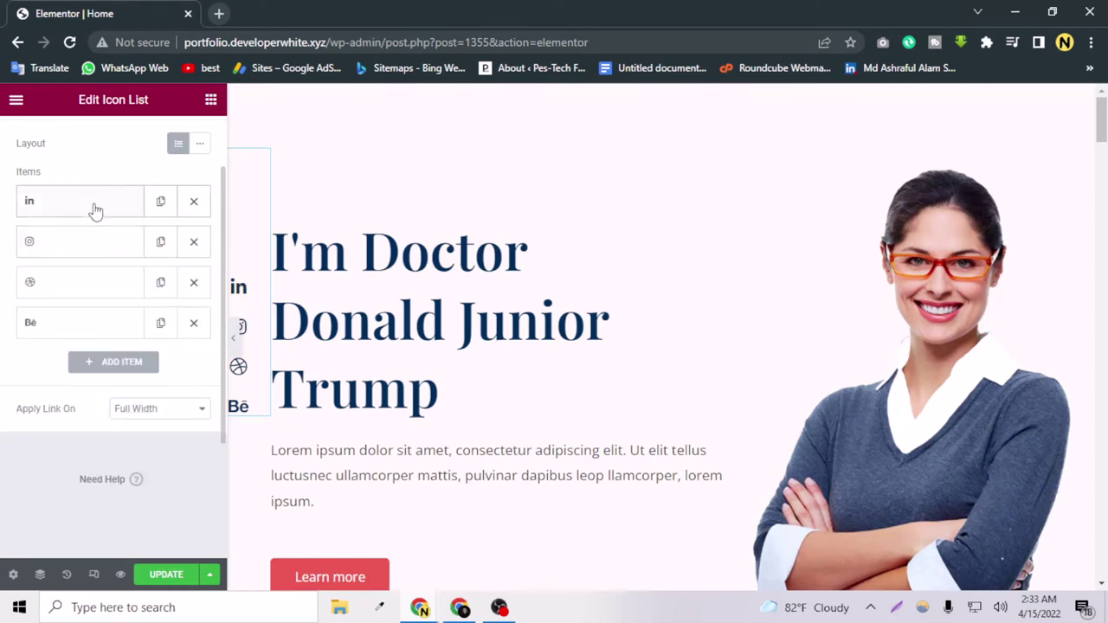
pyautogui.click(94, 208)
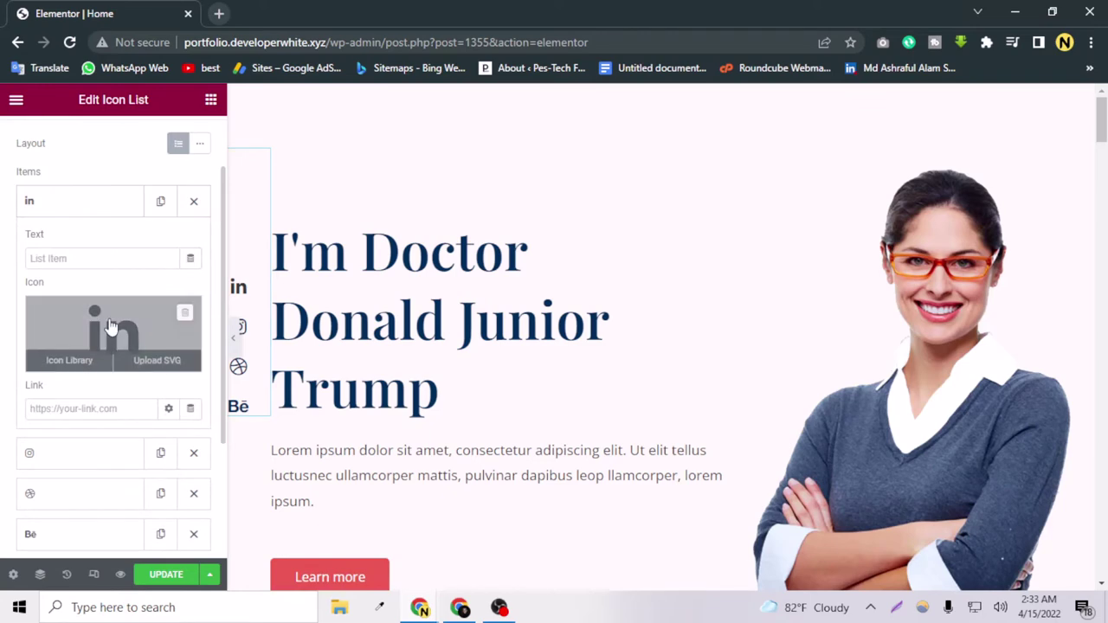
# Step: Replace the first social icon with the square LinkedIn icon found by searching 'linke', then collapse the item
pyautogui.click(68, 364)
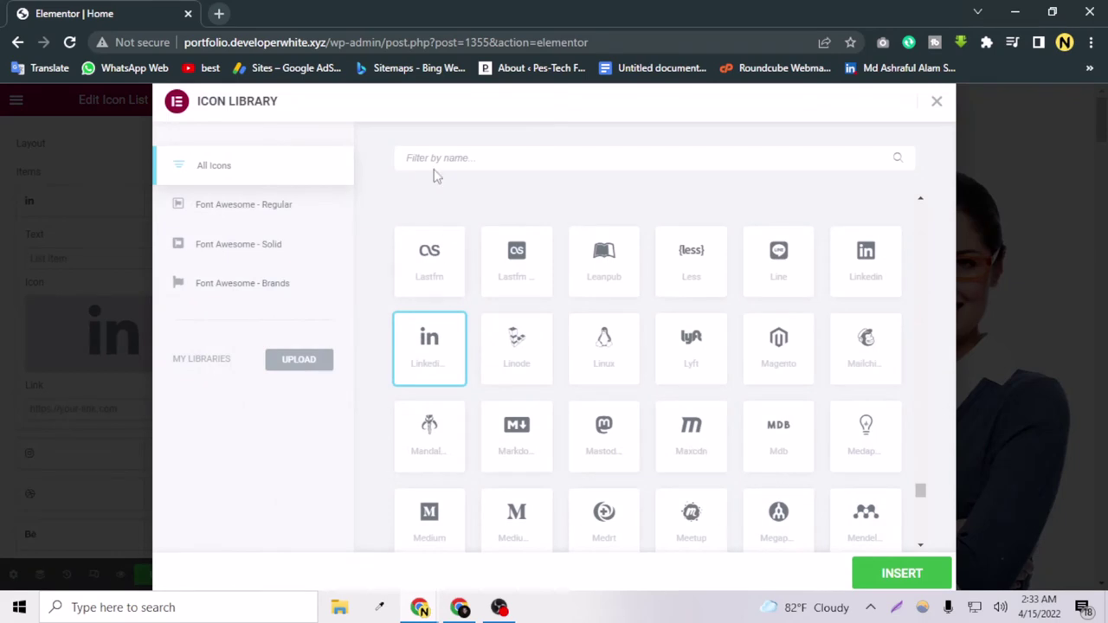
pyautogui.click(436, 159)
pyautogui.write('linked')
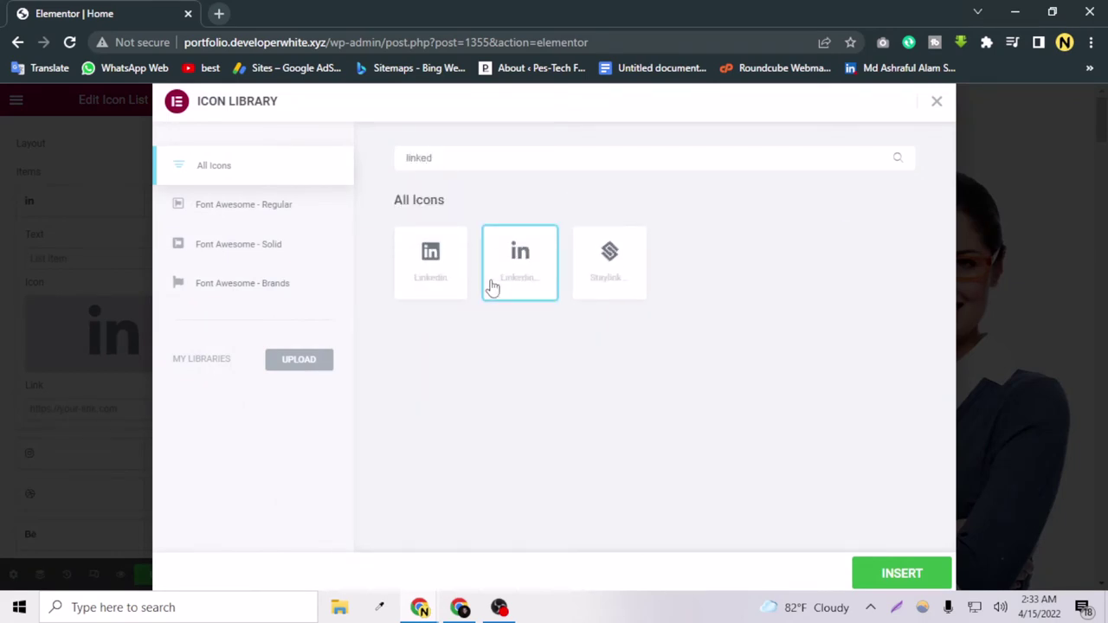
pyautogui.click(460, 289)
pyautogui.click(896, 581)
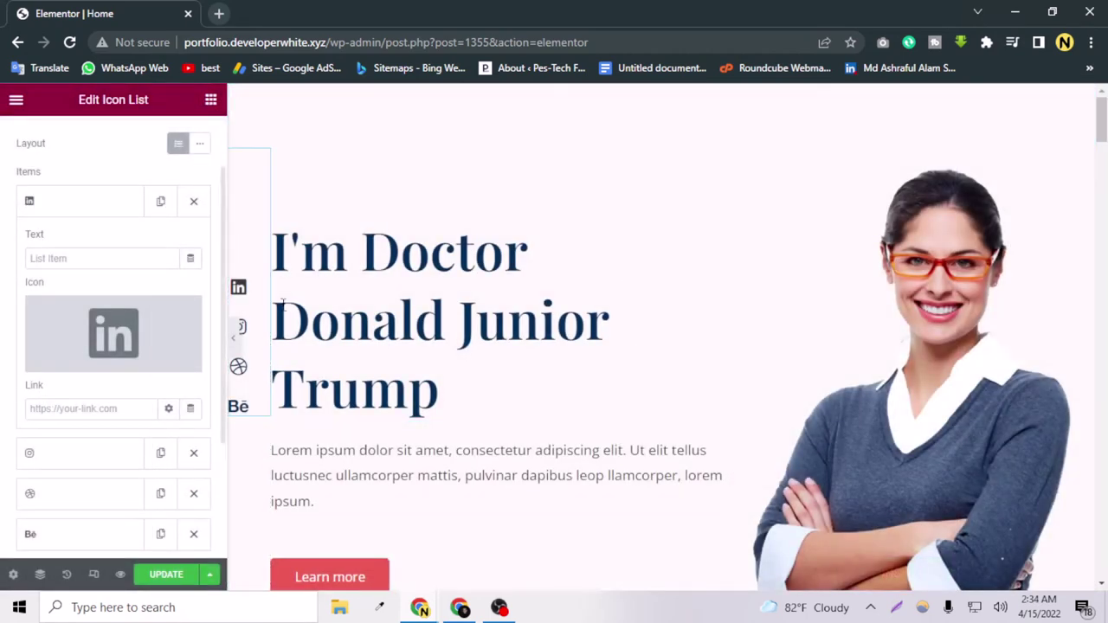
pyautogui.scroll(-2, 266, 299)
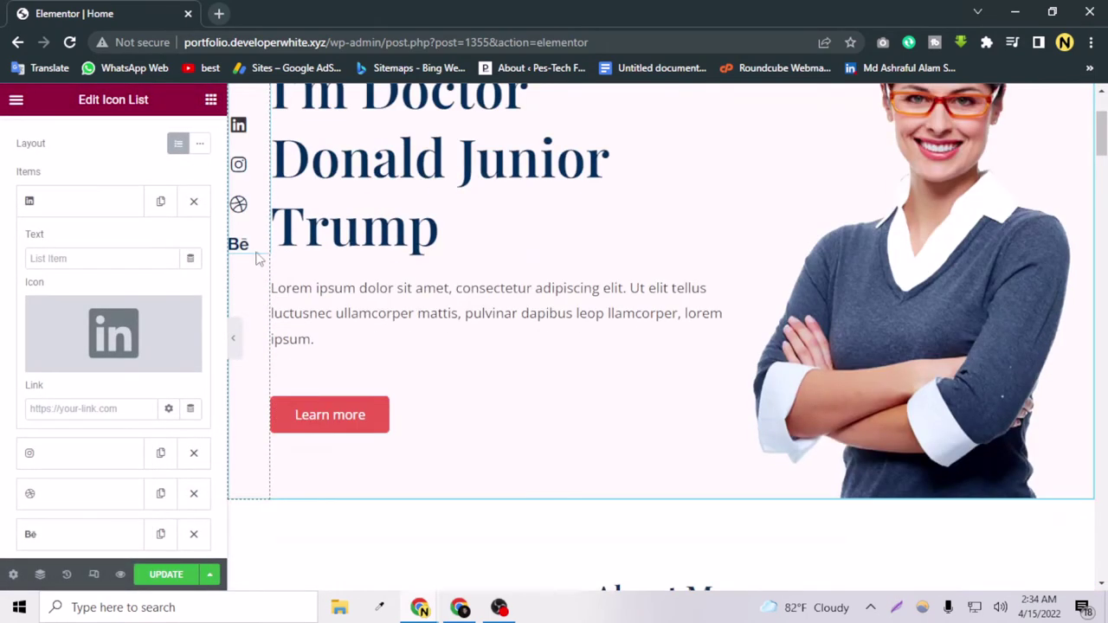
pyautogui.click(66, 201)
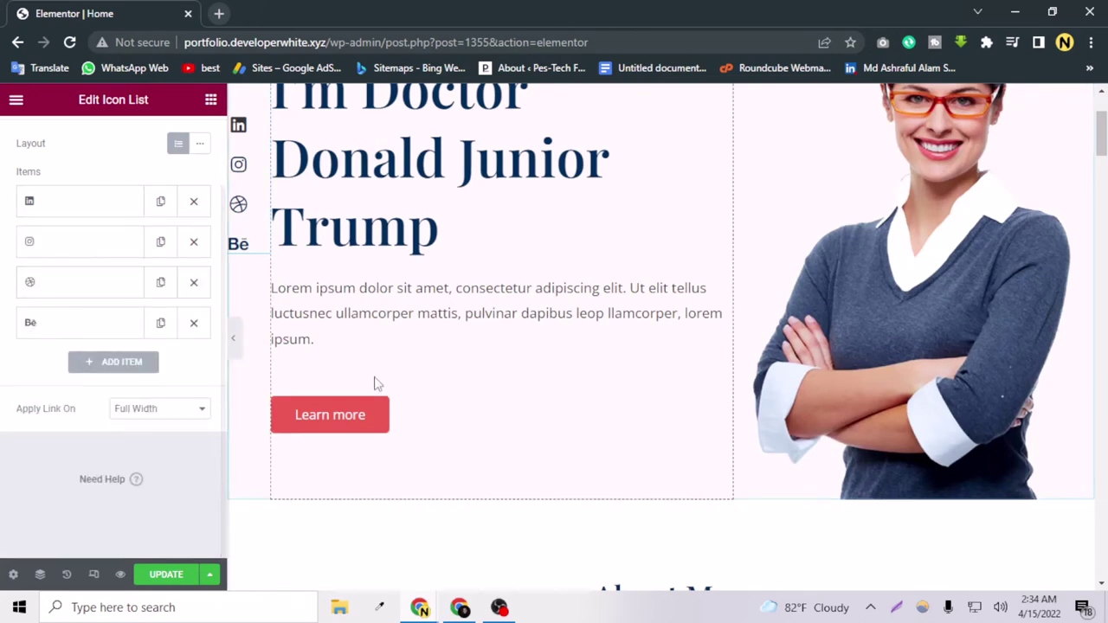
pyautogui.scroll(-1, 391, 366)
pyautogui.scroll(2, 392, 366)
# Step: Open the hero's intro paragraph, delete its text, then undo to restore it
pyautogui.click(374, 426)
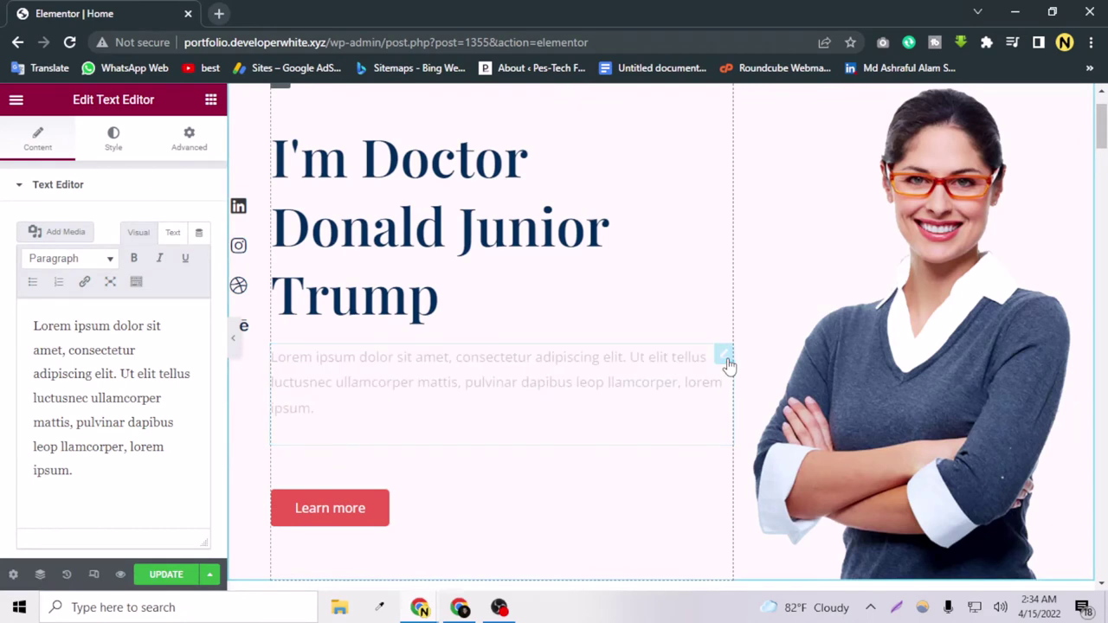
pyautogui.click(163, 425)
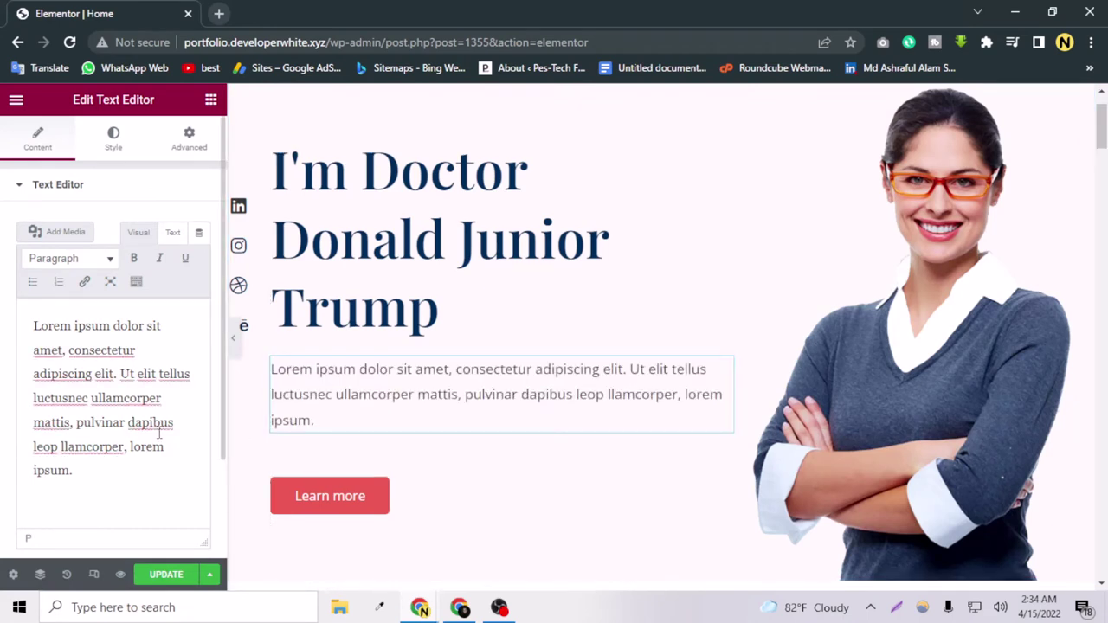
pyautogui.hotkey('ctrl', 'a')
pyautogui.press('BackSpace')
pyautogui.hotkey('ctrl', 'z')
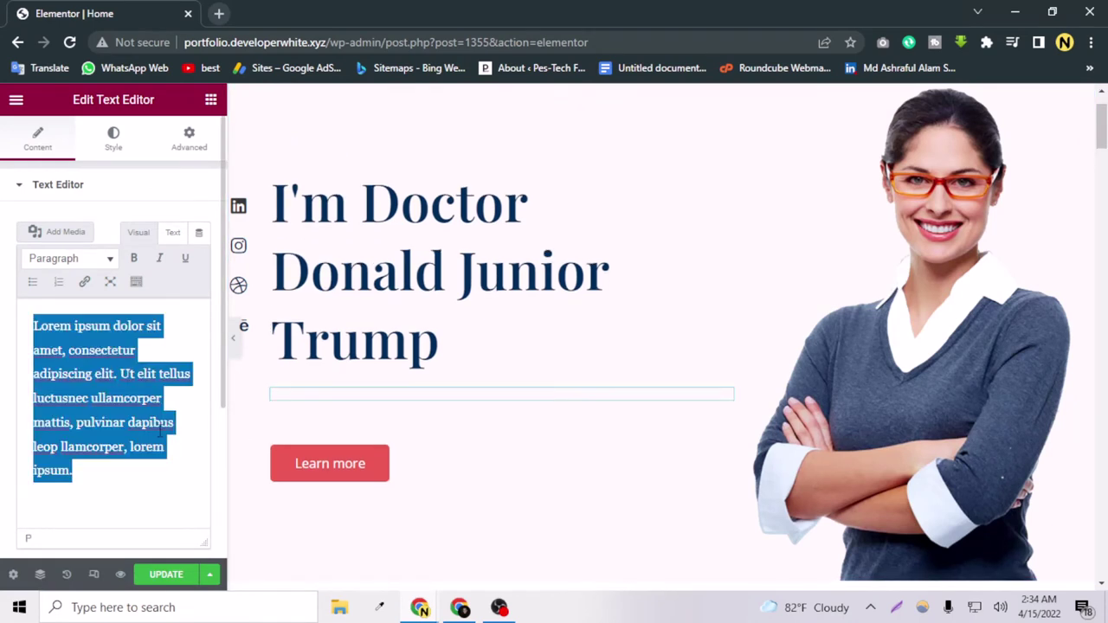
pyautogui.scroll(-1, 197, 517)
pyautogui.scroll(-1, 324, 500)
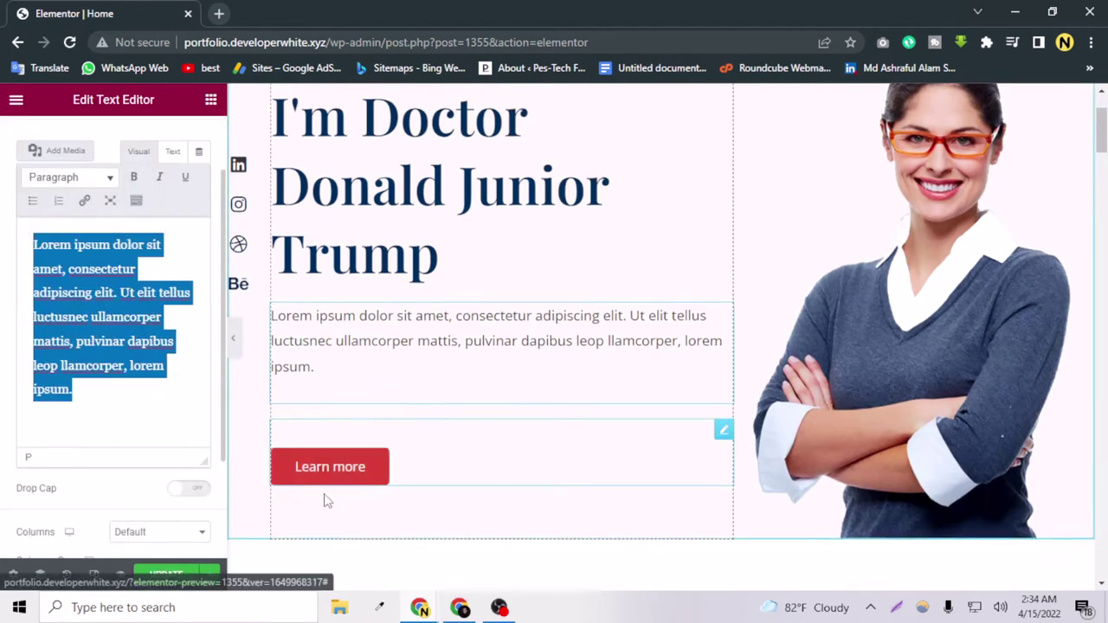
# Step: Relabel the Learn more button 'Contact Me' and re-enter '#' as its link
pyautogui.click(336, 424)
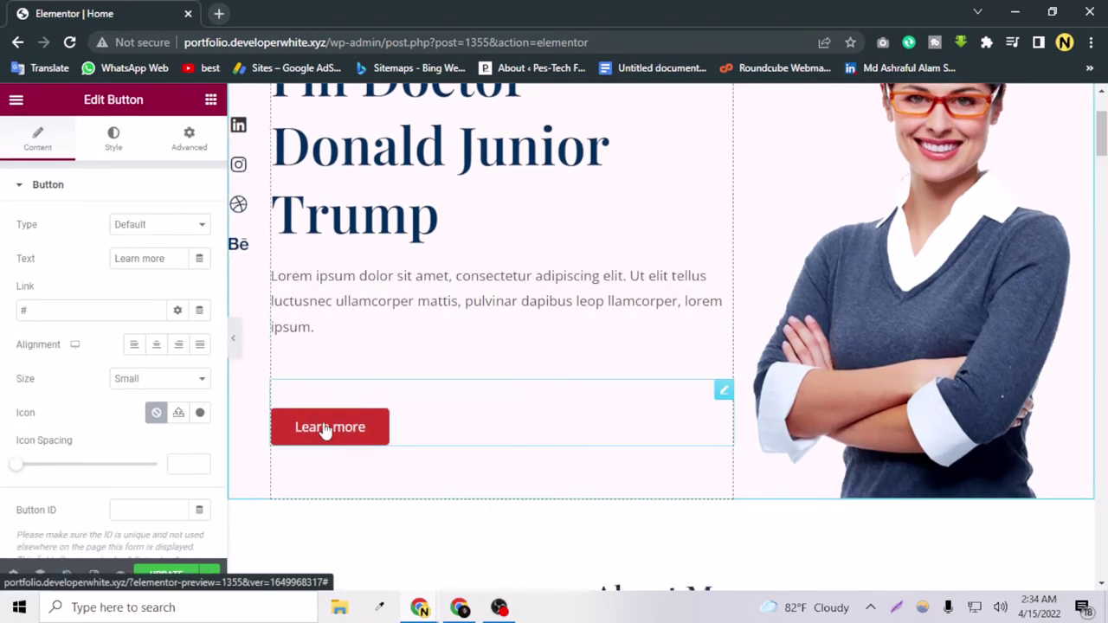
pyautogui.click(40, 308)
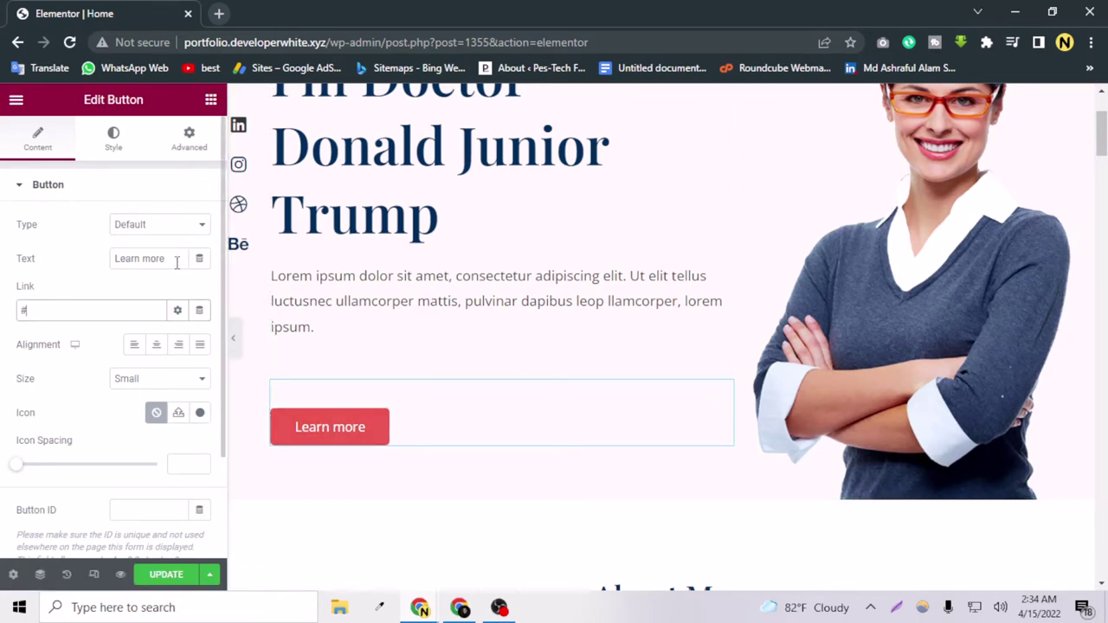
pyautogui.tripleClick(136, 258)
pyautogui.write('Contact Me')
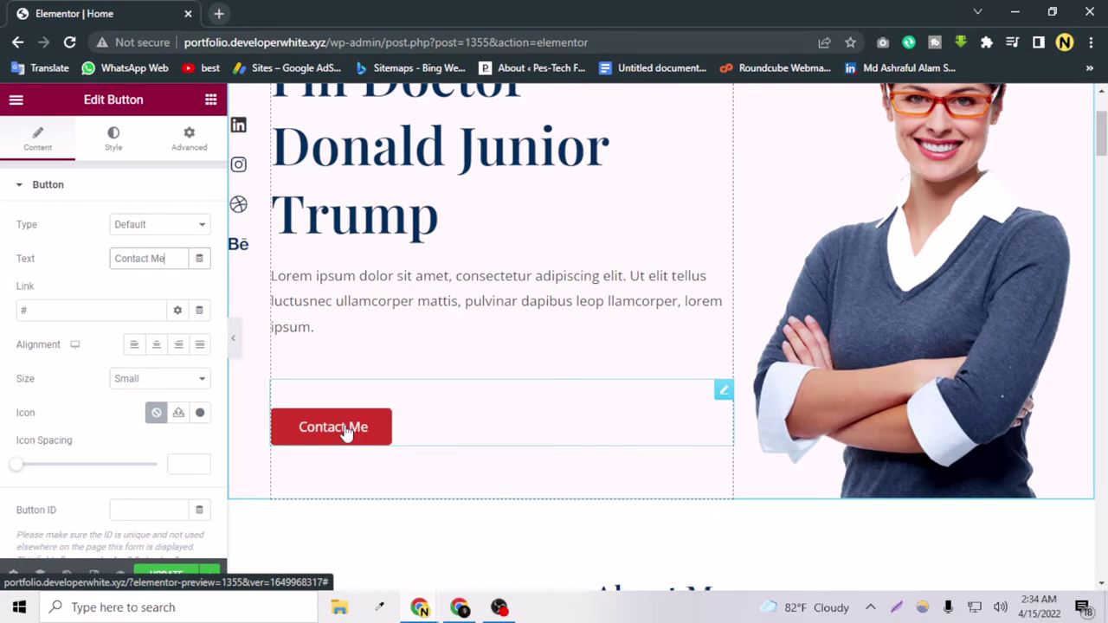
pyautogui.click(64, 309)
pyautogui.press('BackSpace')
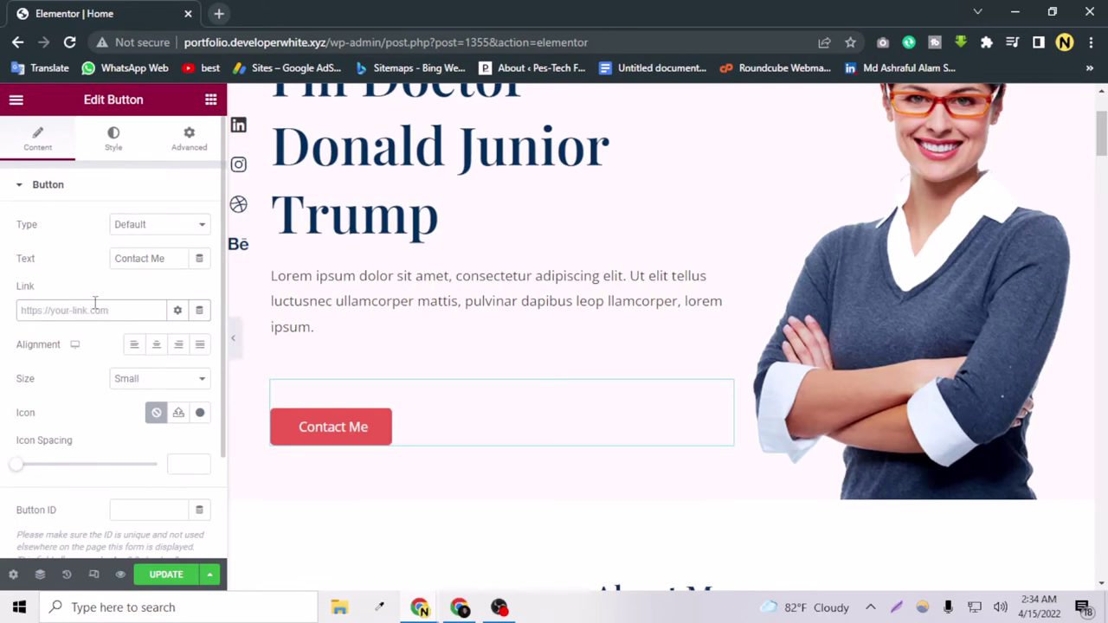
pyautogui.click(95, 305)
pyautogui.write('#')
pyautogui.scroll(-15, 329, 457)
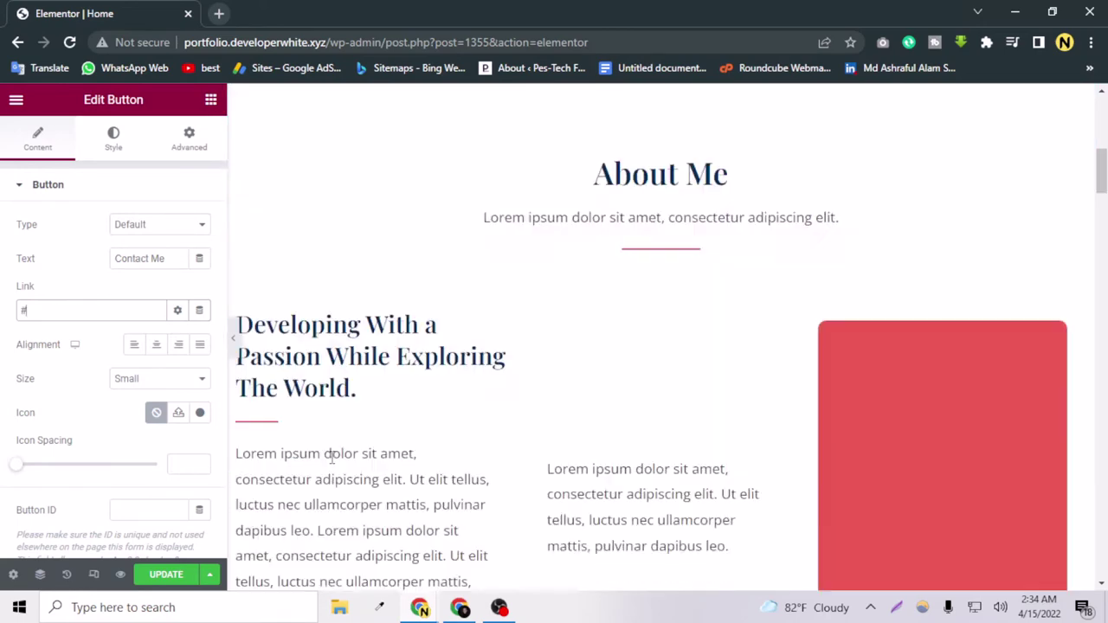
pyautogui.scroll(-10, 822, 415)
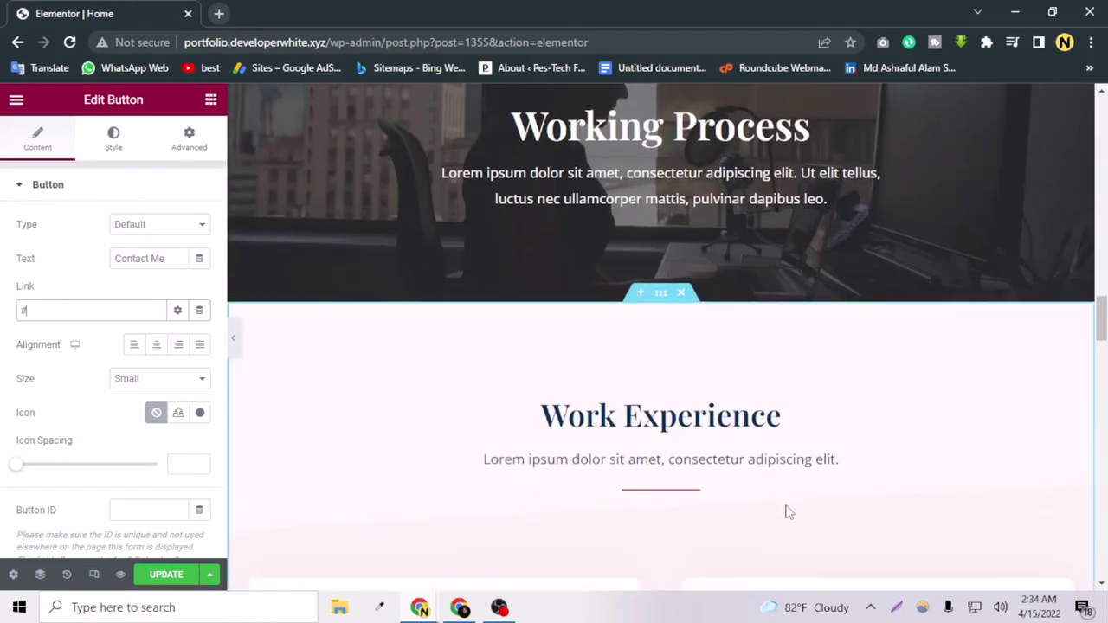
pyautogui.scroll(15, 832, 455)
pyautogui.scroll(8, 820, 480)
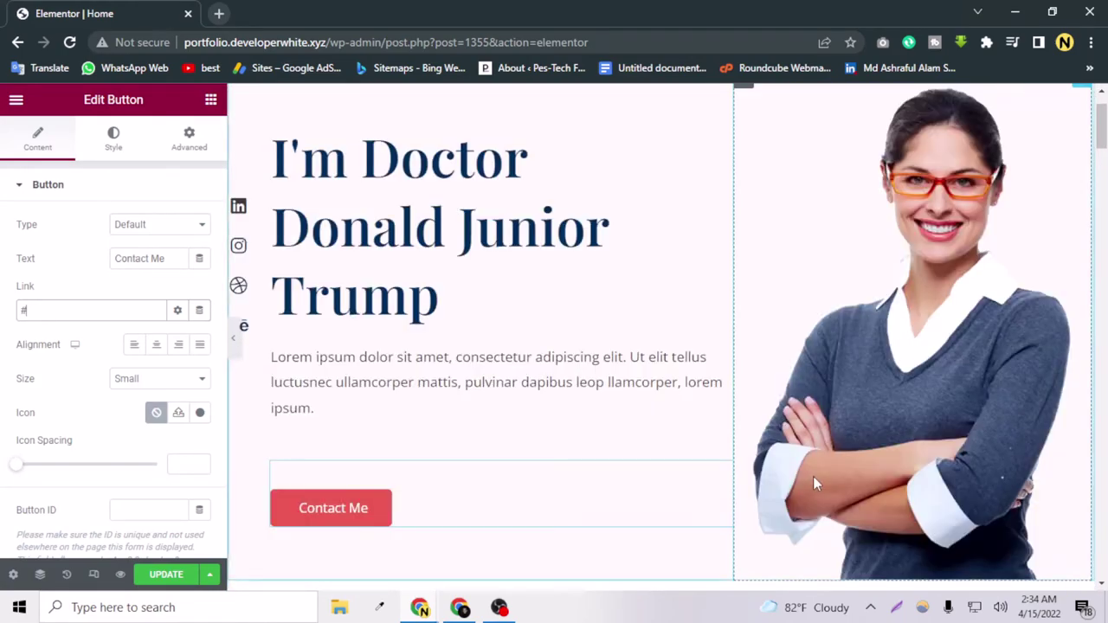
pyautogui.scroll(-4, 814, 483)
pyautogui.scroll(5, 520, 433)
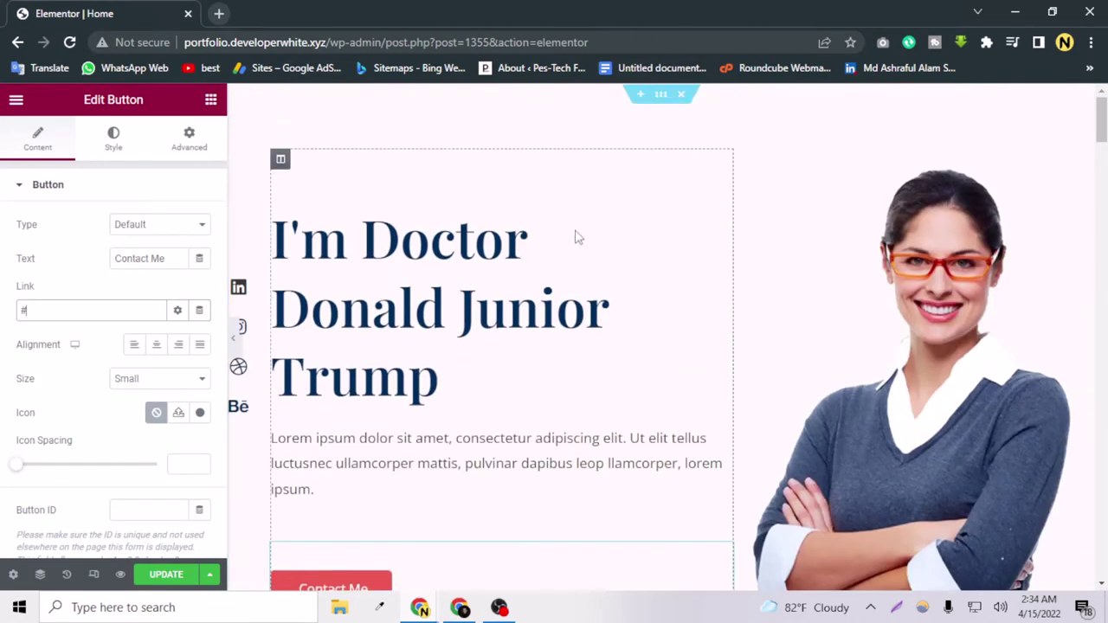
pyautogui.scroll(-5, 588, 278)
pyautogui.scroll(-3, 588, 278)
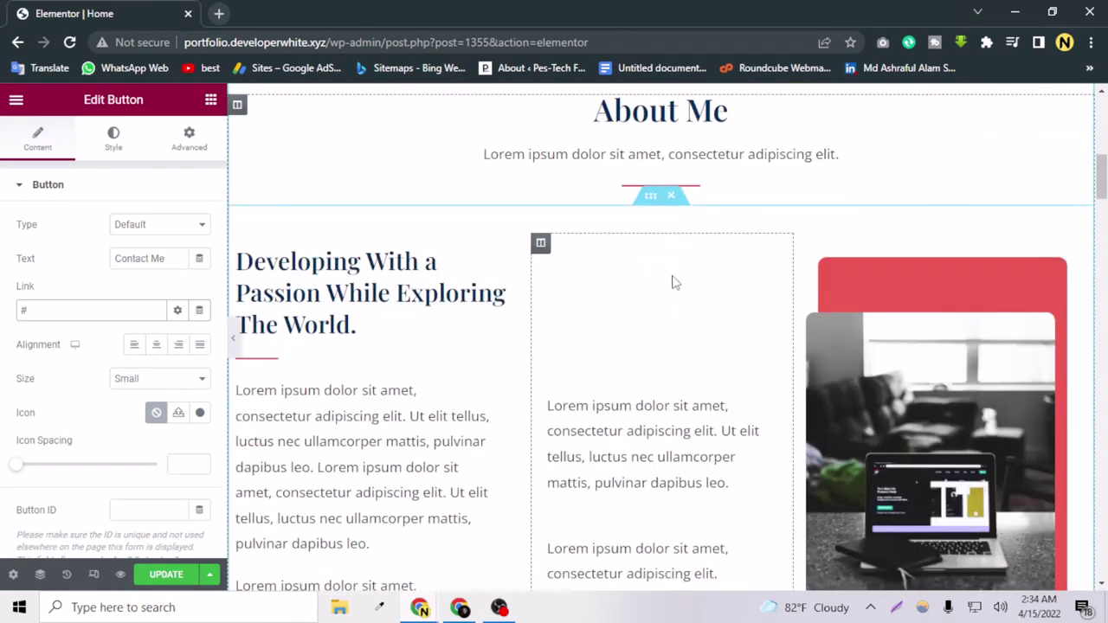
pyautogui.scroll(2, 671, 279)
pyautogui.click(640, 286)
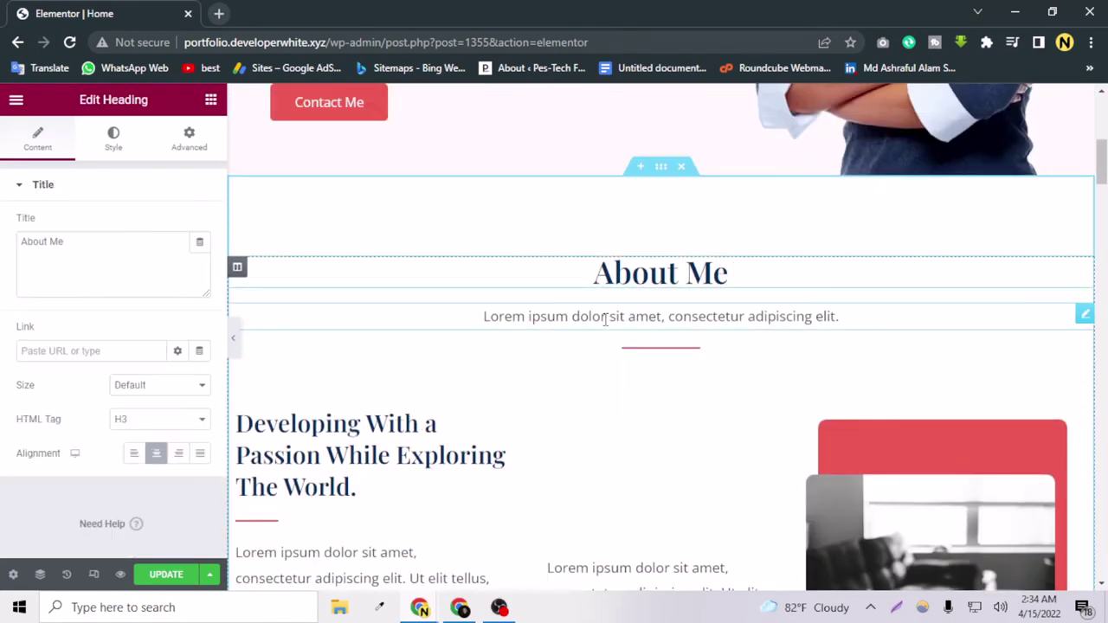
pyautogui.click(604, 319)
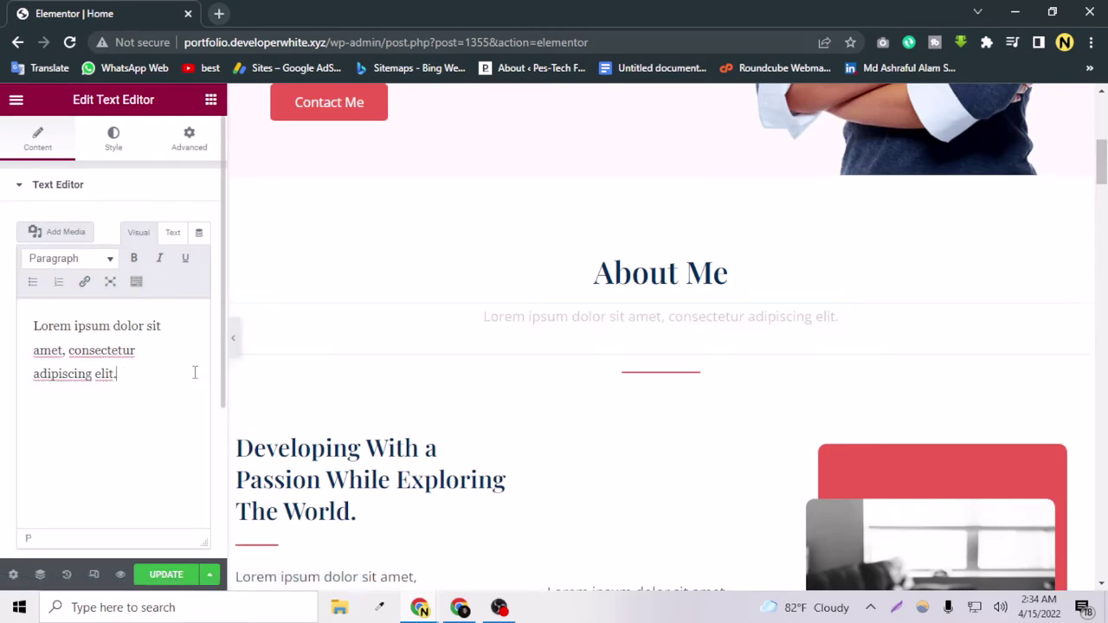
pyautogui.scroll(5, 425, 180)
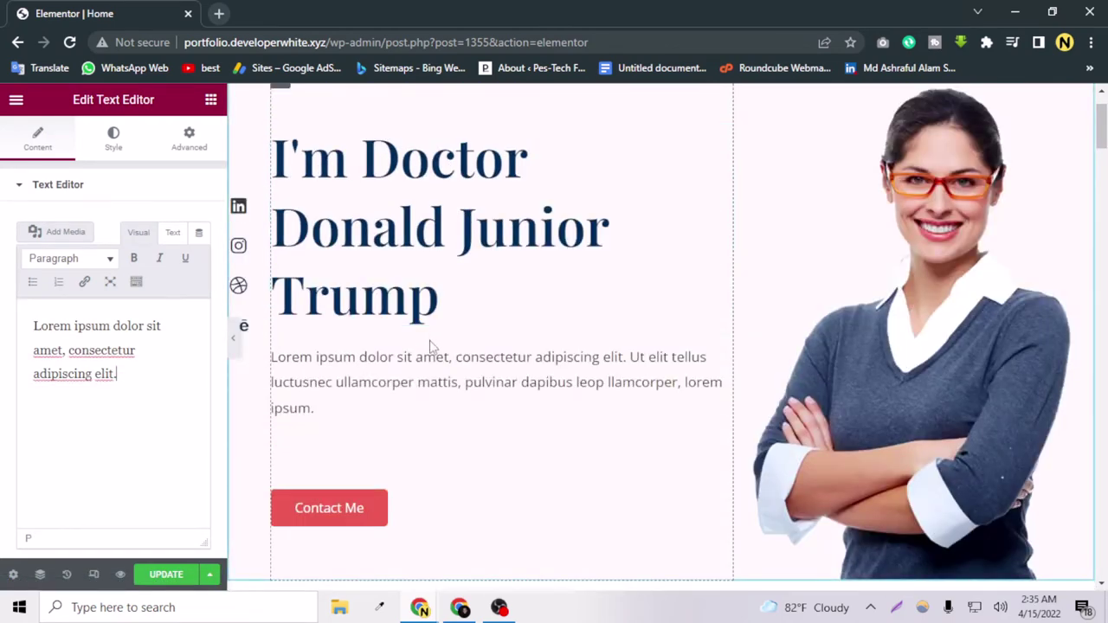
pyautogui.scroll(-5, 431, 347)
pyautogui.scroll(-1, 491, 335)
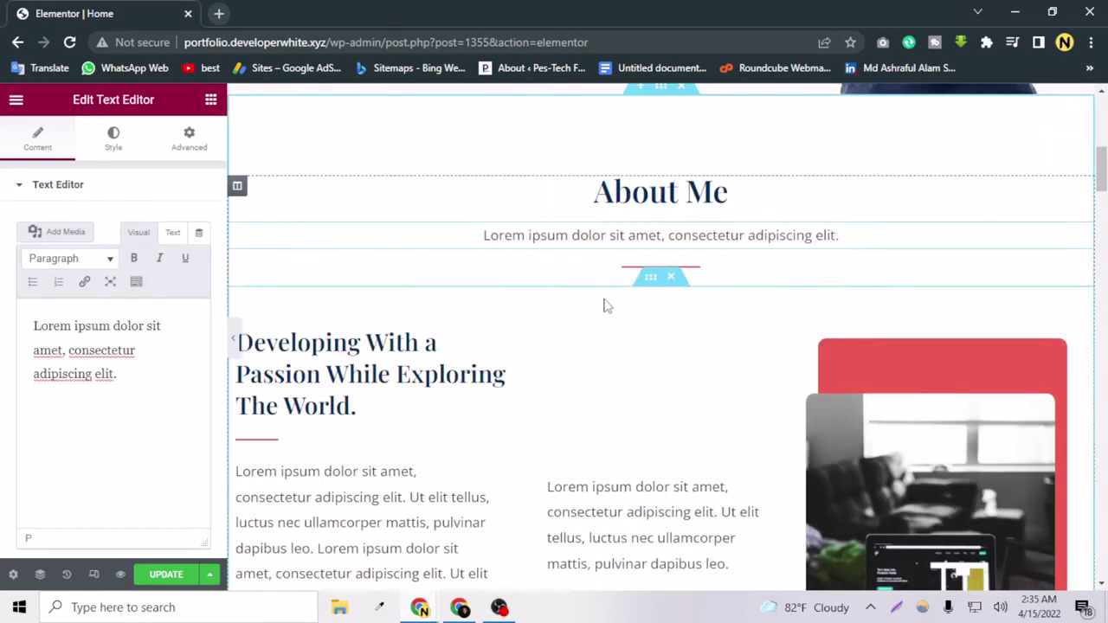
pyautogui.click(621, 271)
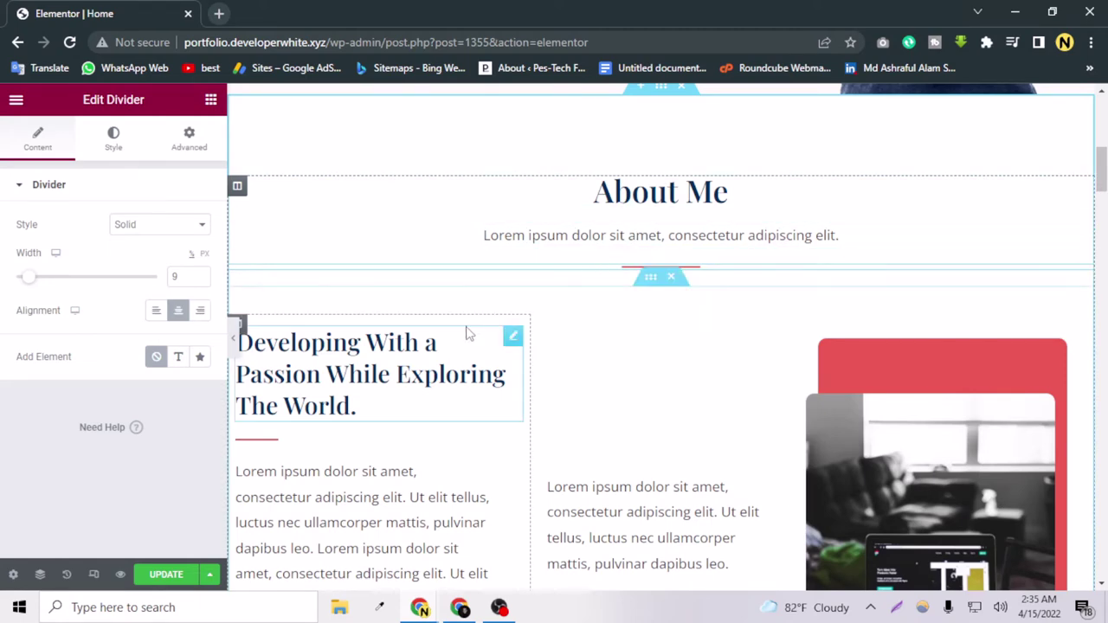
# Step: Select the 'Developing With a Passion' heading, check its title text, and end on its Style settings
pyautogui.scroll(-3, 459, 333)
pyautogui.scroll(2, 411, 303)
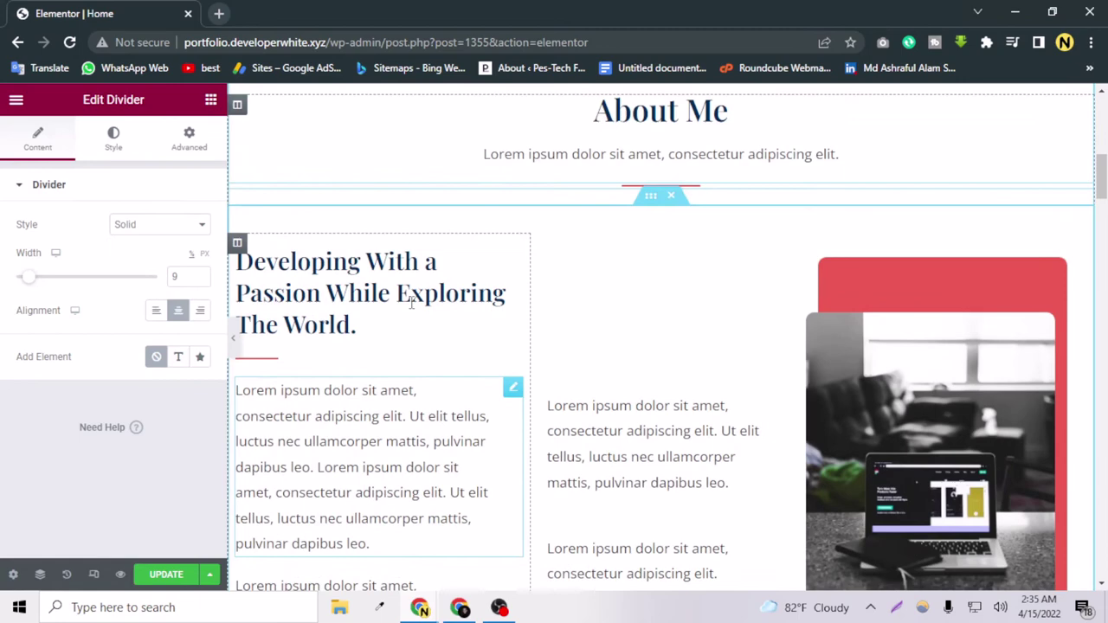
pyautogui.click(518, 267)
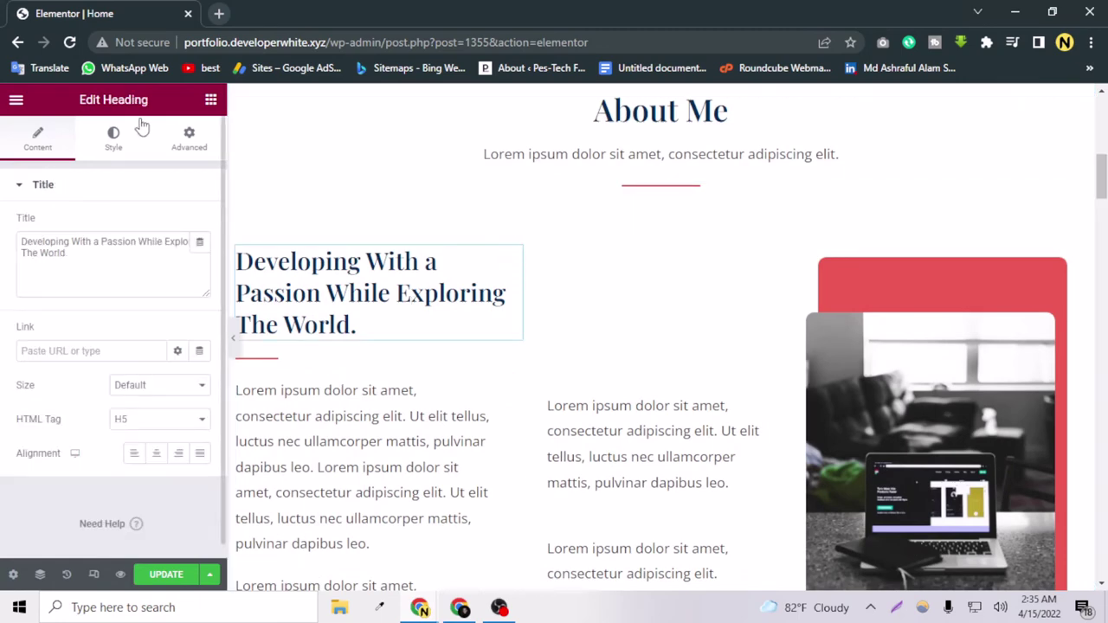
pyautogui.scroll(-2, 317, 354)
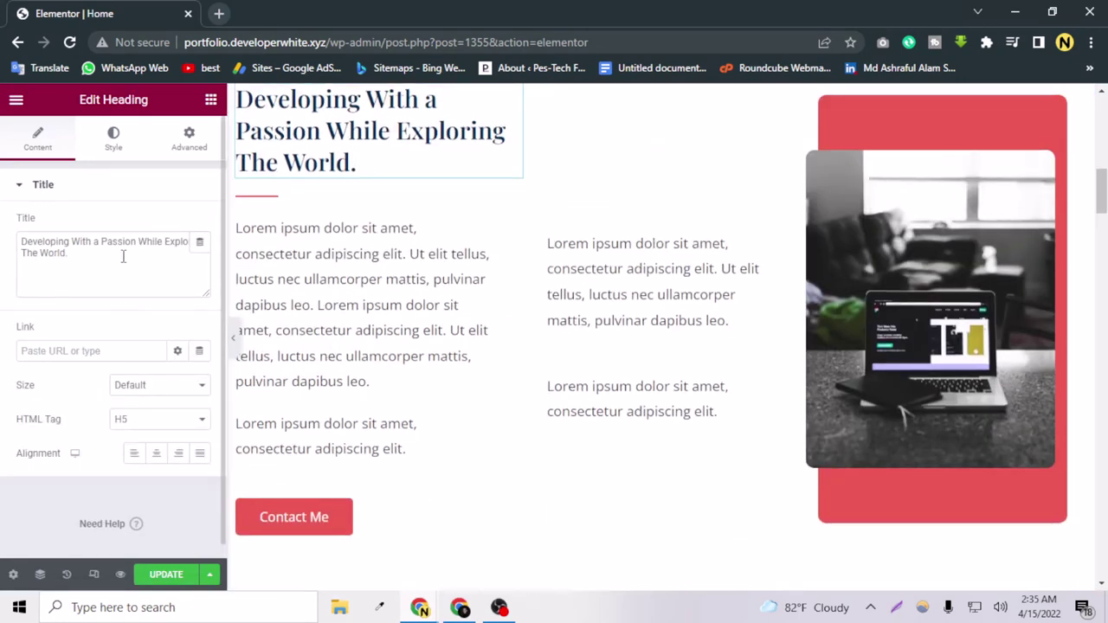
pyautogui.click(113, 139)
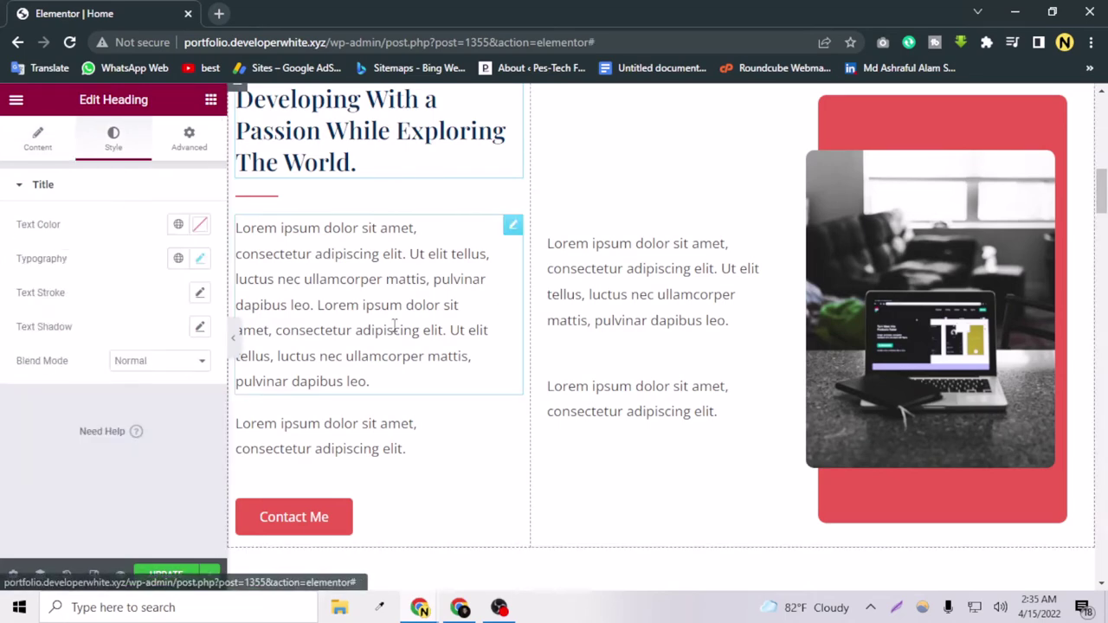
pyautogui.scroll(3, 395, 327)
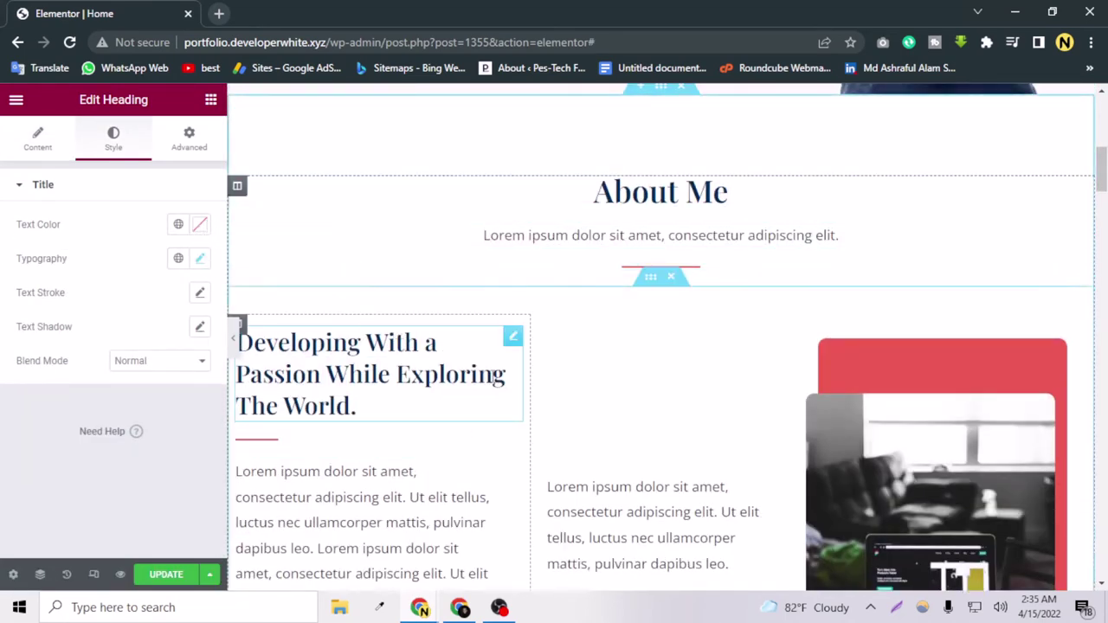
pyautogui.click(35, 146)
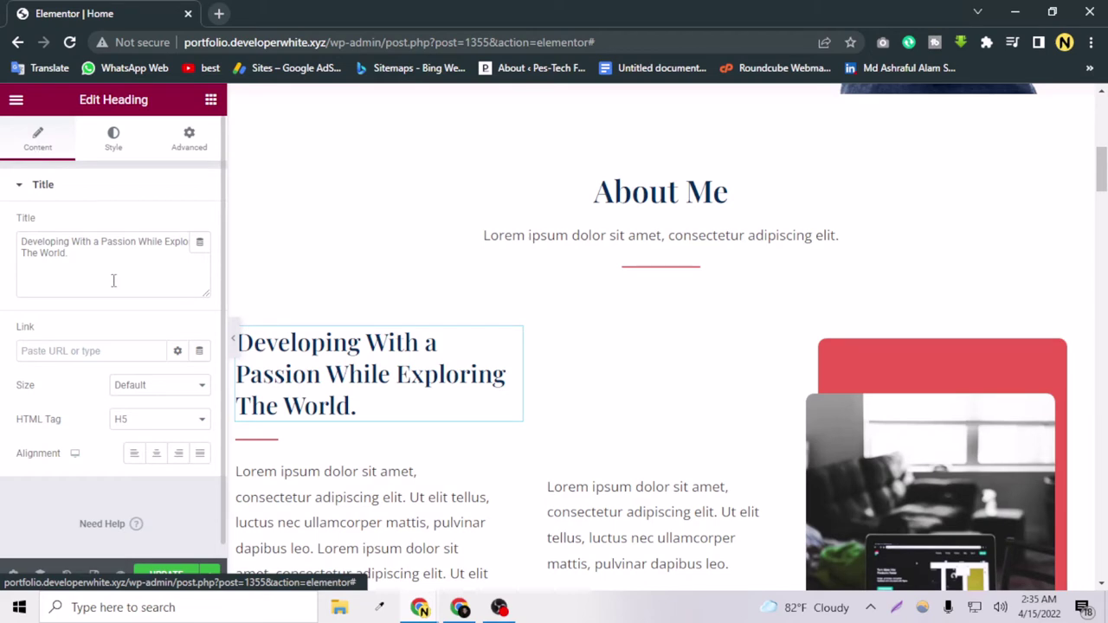
pyautogui.click(90, 253)
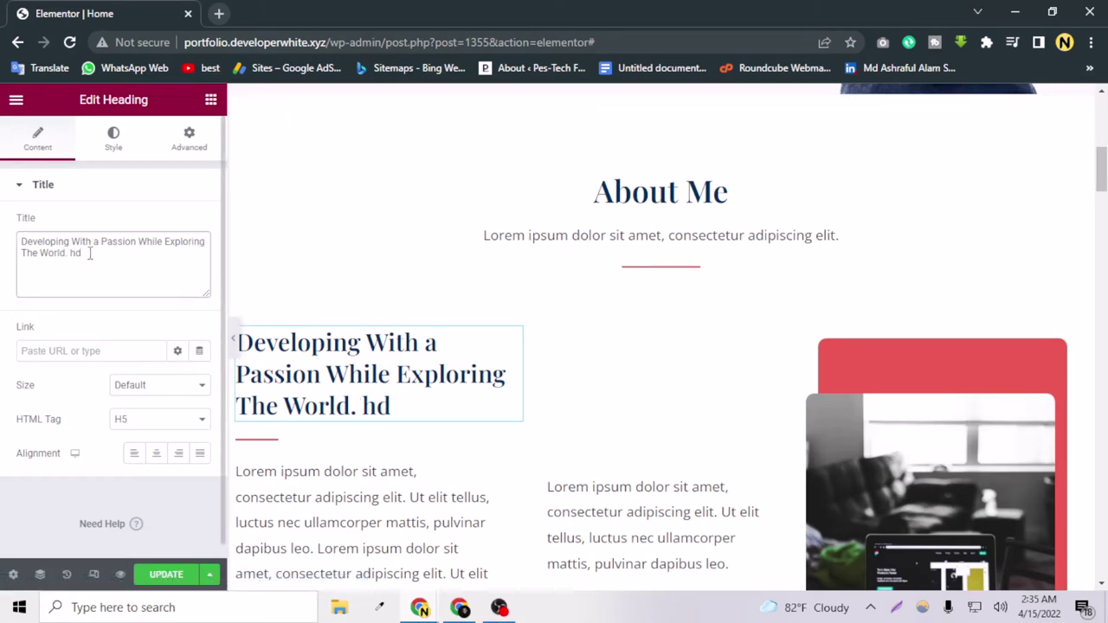
pyautogui.click(111, 153)
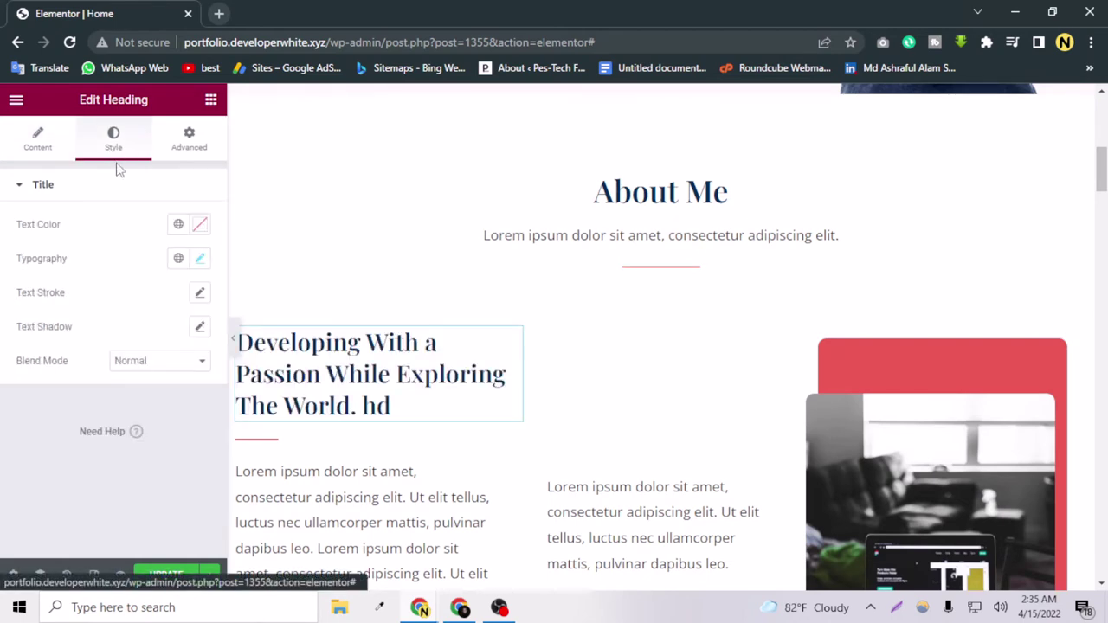
pyautogui.click(200, 227)
pyautogui.moveTo(238, 326)
pyautogui.mouseDown()
pyautogui.moveTo(255, 292)
pyautogui.moveTo(292, 311)
pyautogui.moveTo(208, 394)
pyautogui.moveTo(182, 364)
pyautogui.moveTo(265, 311)
pyautogui.moveTo(283, 387)
pyautogui.moveTo(292, 349)
pyautogui.moveTo(277, 307)
pyautogui.moveTo(248, 310)
pyautogui.moveTo(272, 303)
pyautogui.moveTo(272, 339)
pyautogui.mouseUp()
pyautogui.moveTo(236, 433); pyautogui.dragTo(241, 433)
pyautogui.moveTo(264, 342)
pyautogui.mouseDown()
pyautogui.moveTo(280, 297)
pyautogui.moveTo(171, 275)
pyautogui.moveTo(301, 274)
pyautogui.mouseUp()
pyautogui.hotkey('ctrl', 'z')
pyautogui.hotkey('ctrl', 'z')
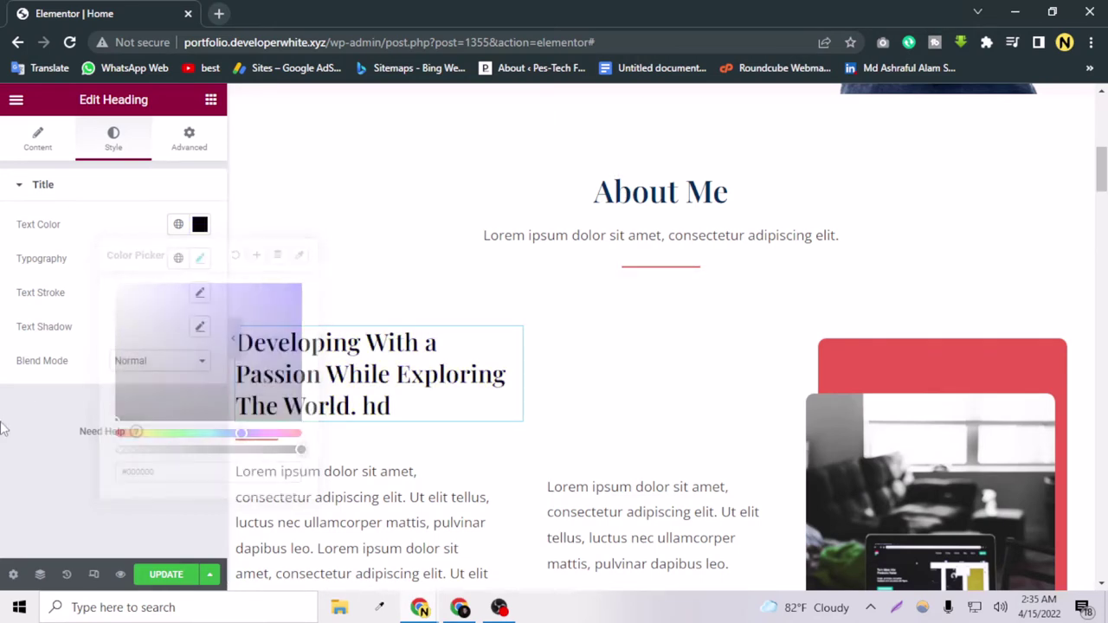
pyautogui.click(200, 224)
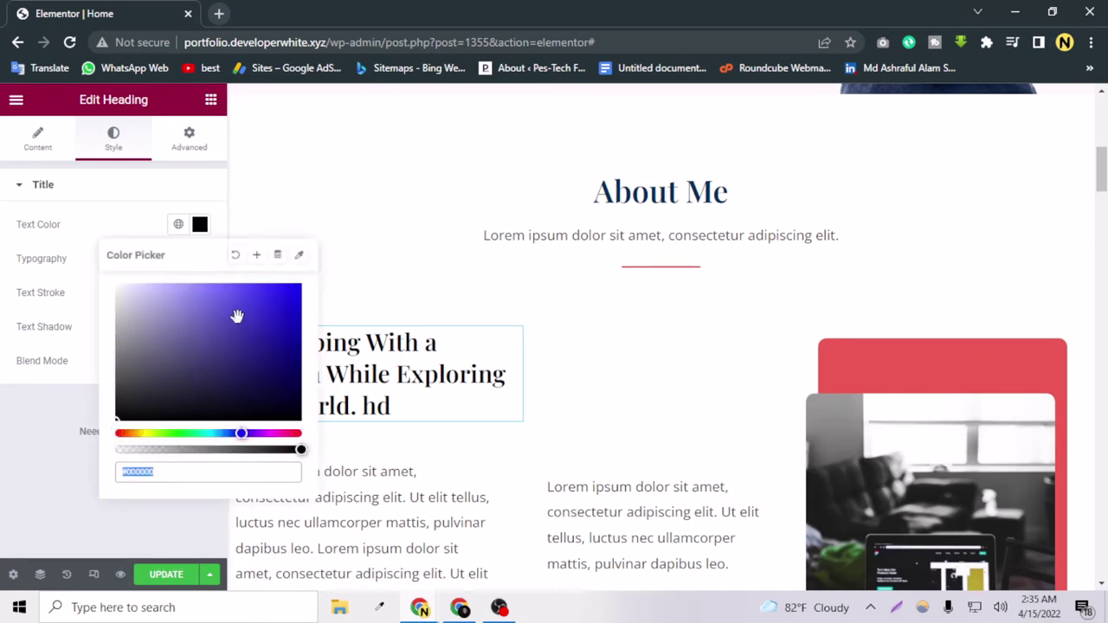
pyautogui.click(295, 285)
pyautogui.click(49, 415)
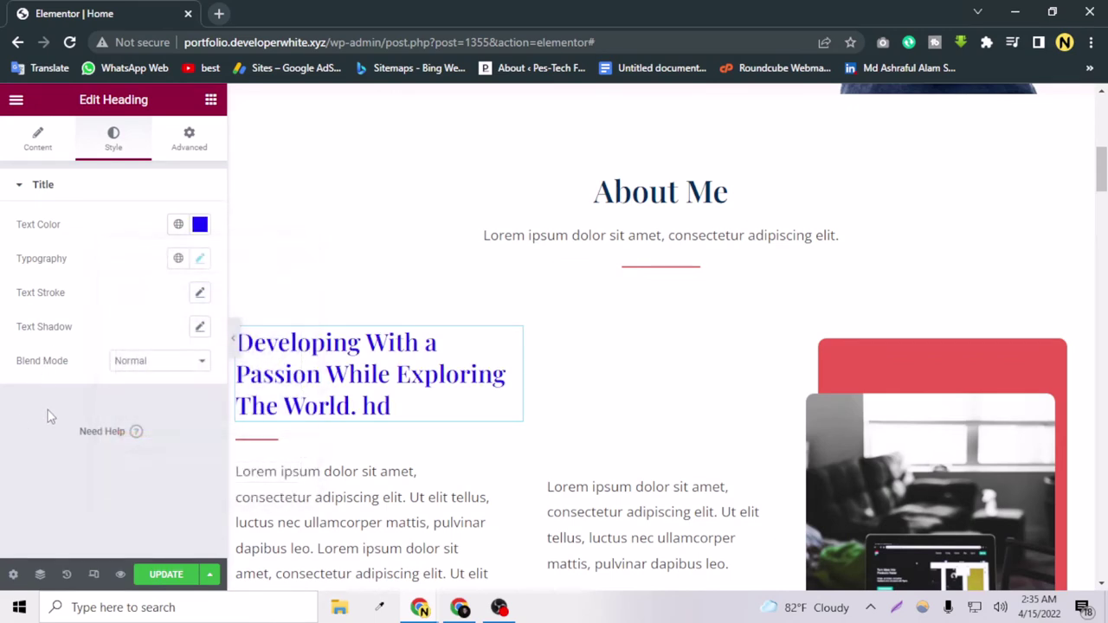
pyautogui.click(200, 260)
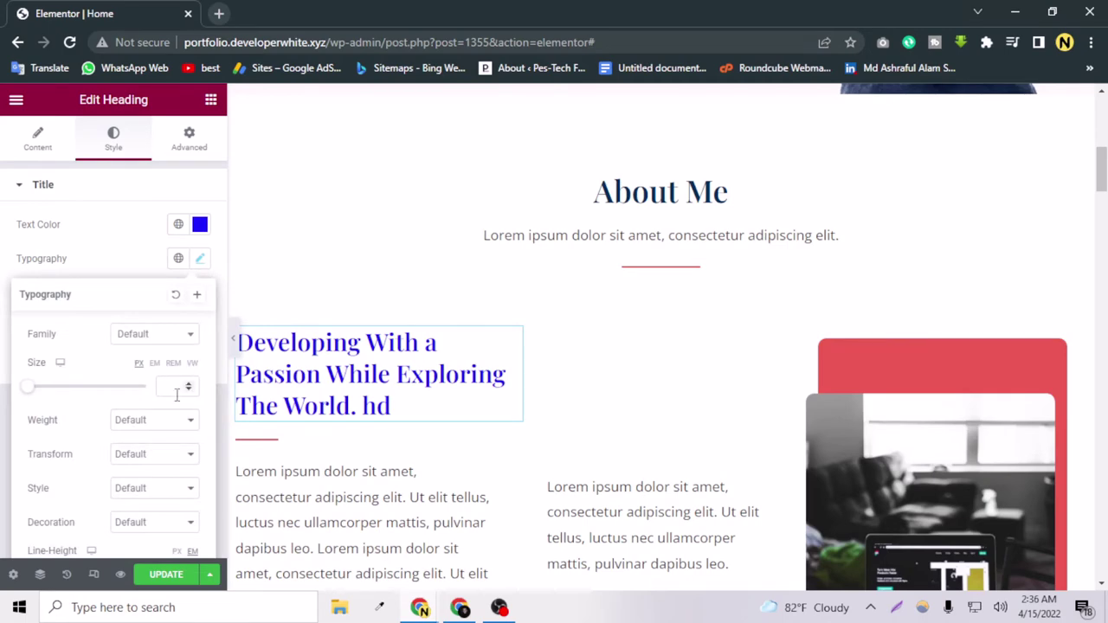
pyautogui.moveTo(188, 389); pyautogui.dragTo(189, 389)
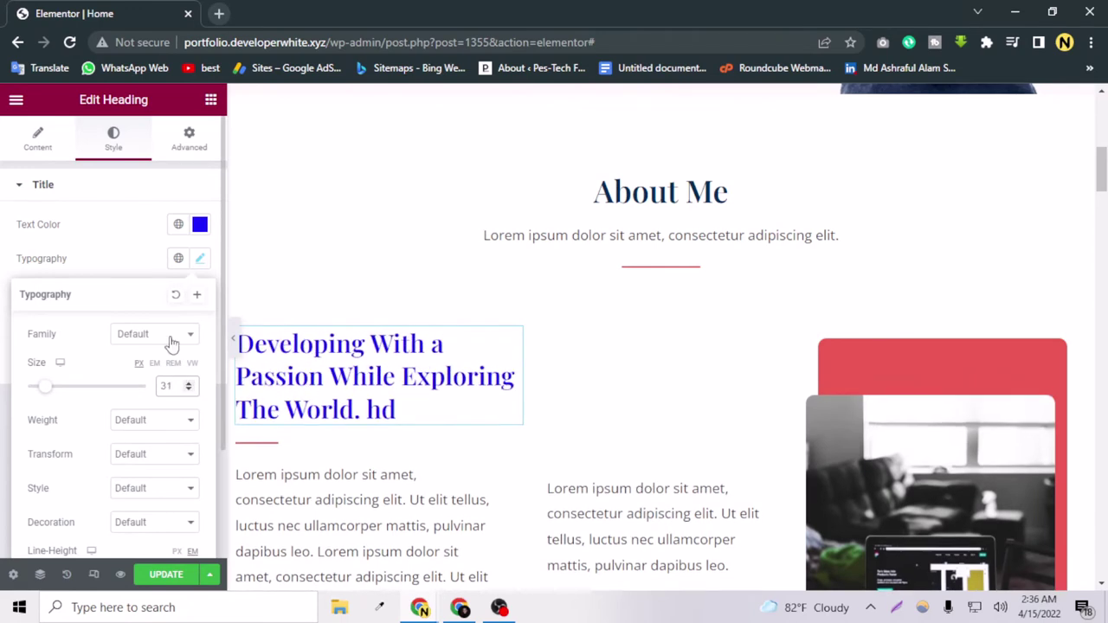
pyautogui.click(172, 338)
pyautogui.click(130, 420)
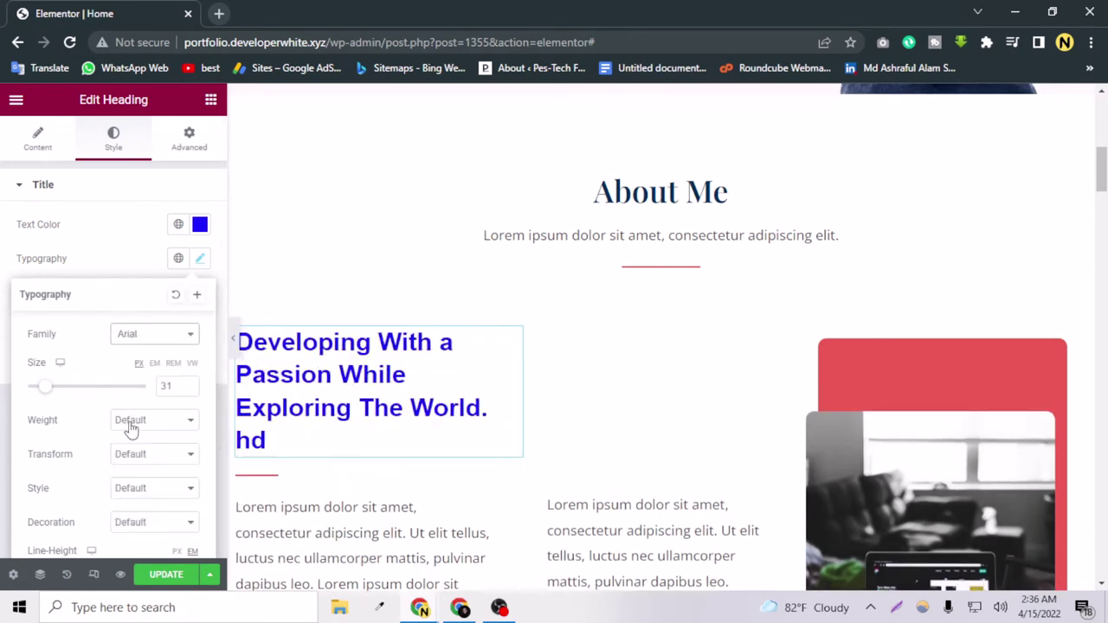
pyautogui.click(151, 338)
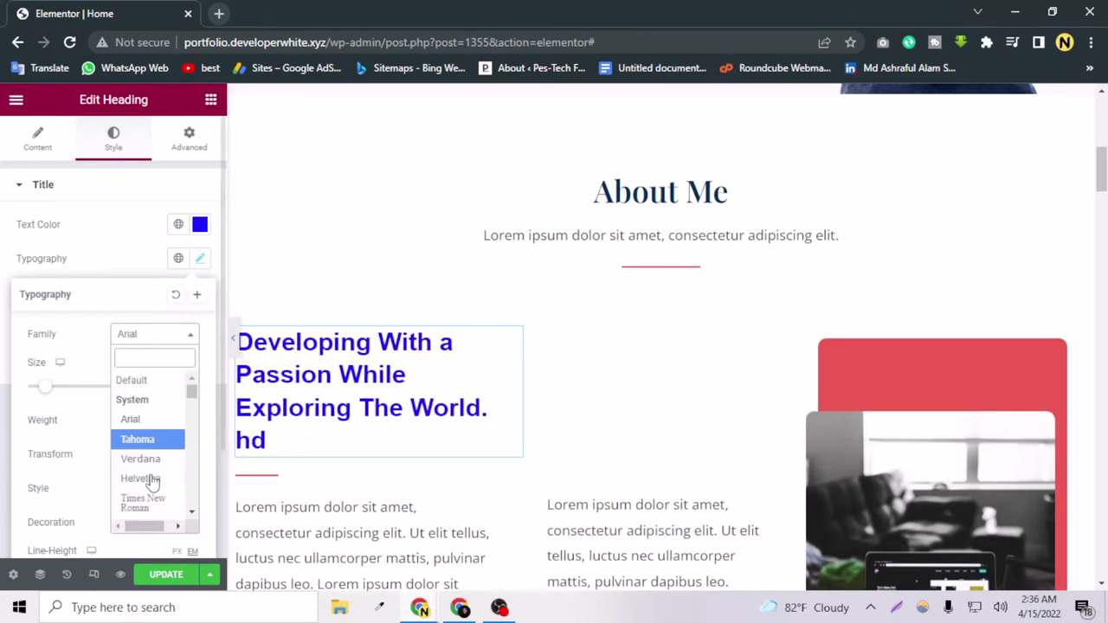
pyautogui.scroll(-3, 134, 450)
pyautogui.scroll(3, 134, 450)
pyautogui.click(4, 404)
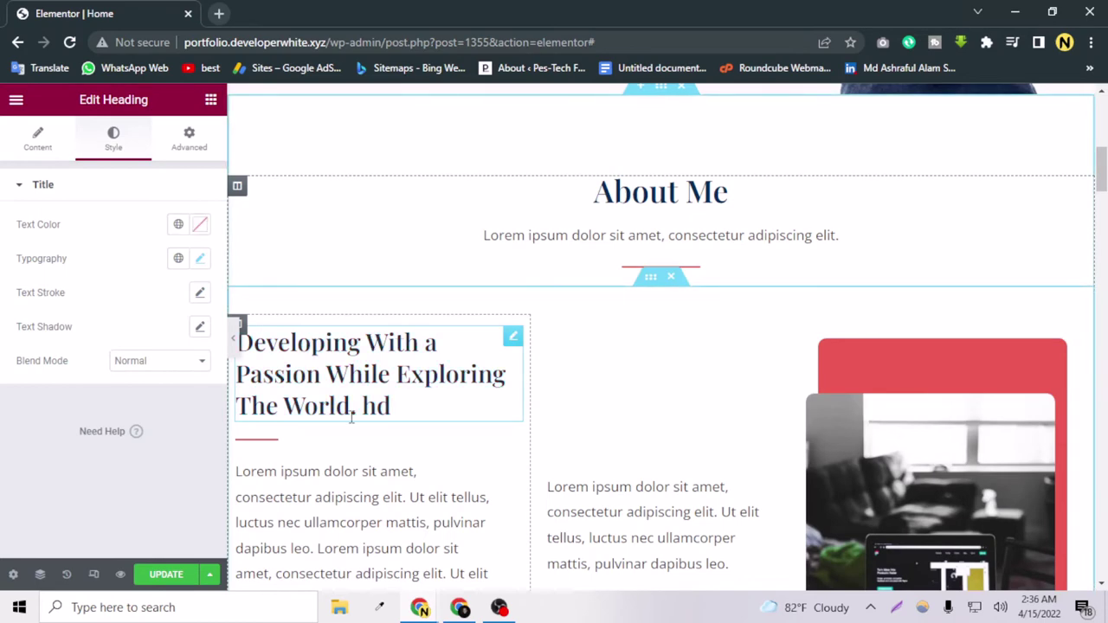
# Step: Select the About section's text widgets in turn, ending on the short left-column paragraph
pyautogui.scroll(-1, 379, 461)
pyautogui.scroll(-2, 379, 460)
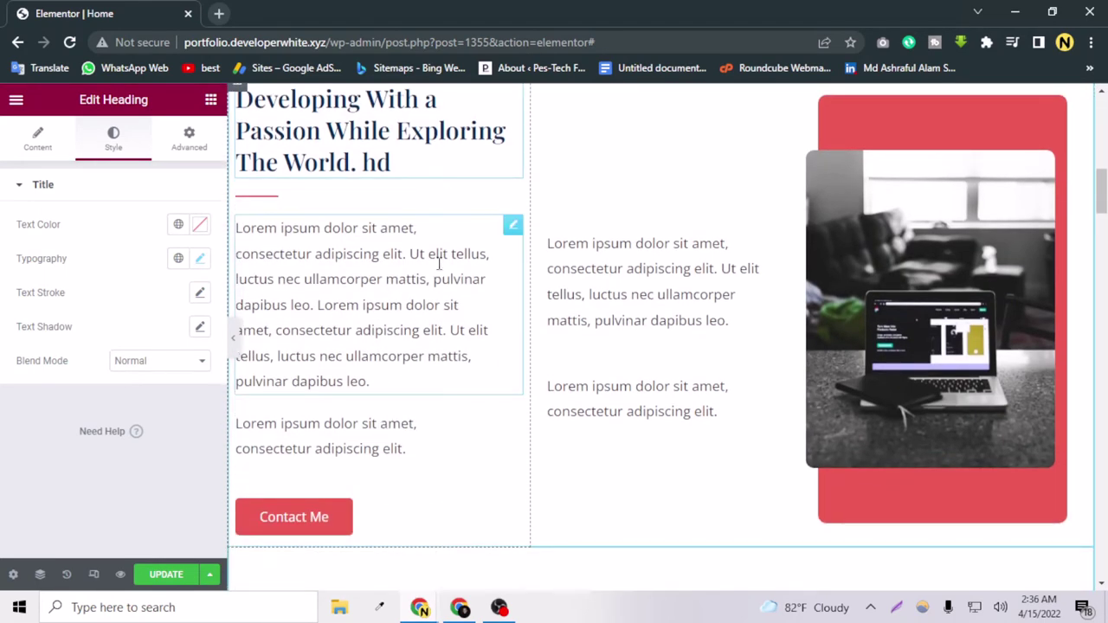
pyautogui.click(440, 271)
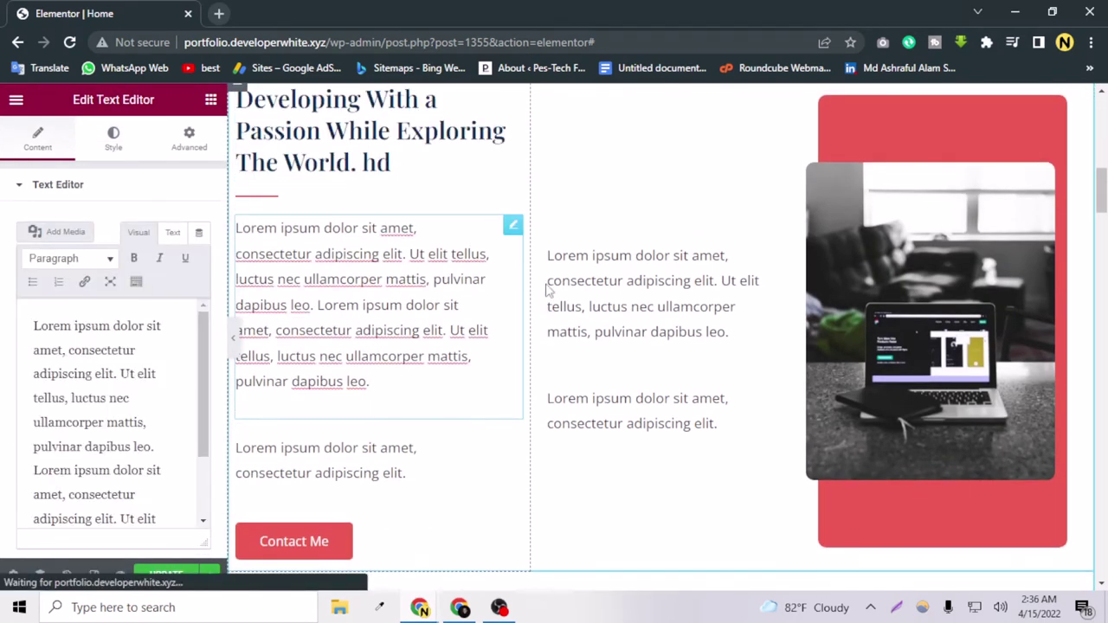
pyautogui.click(574, 285)
pyautogui.click(616, 398)
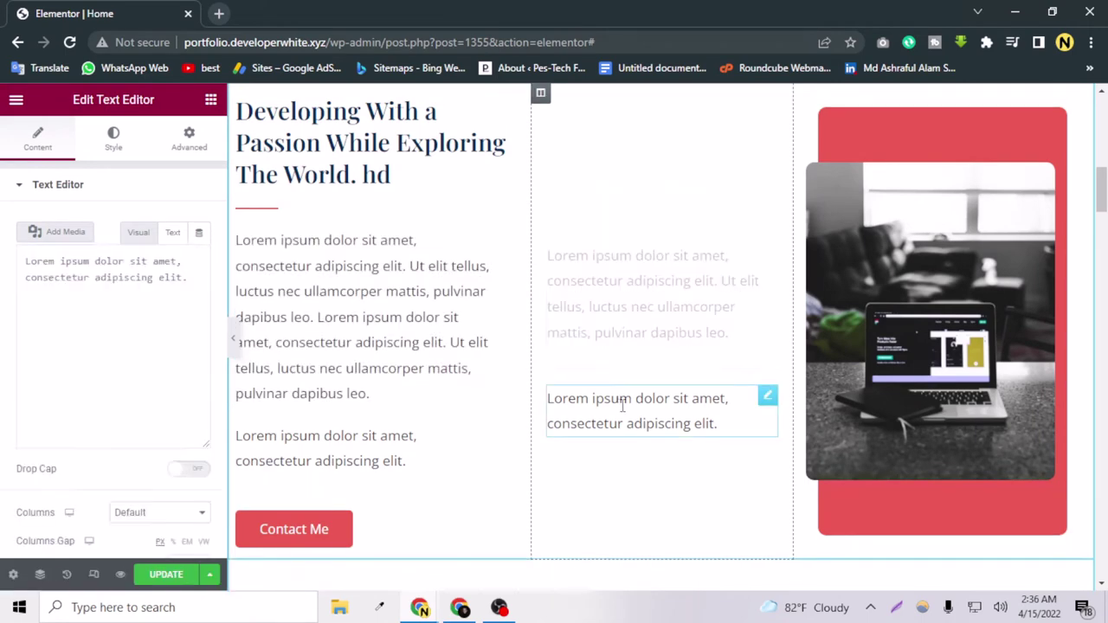
pyautogui.click(331, 453)
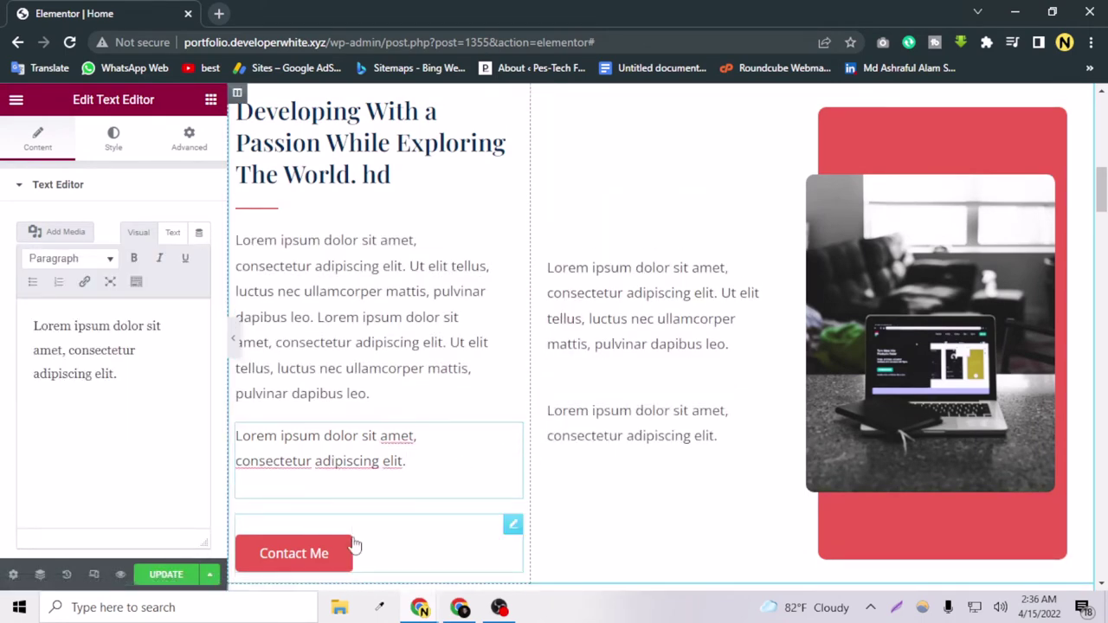
# Step: Open the laptop photo's image settings
pyautogui.scroll(-1, 347, 520)
pyautogui.scroll(3, 584, 492)
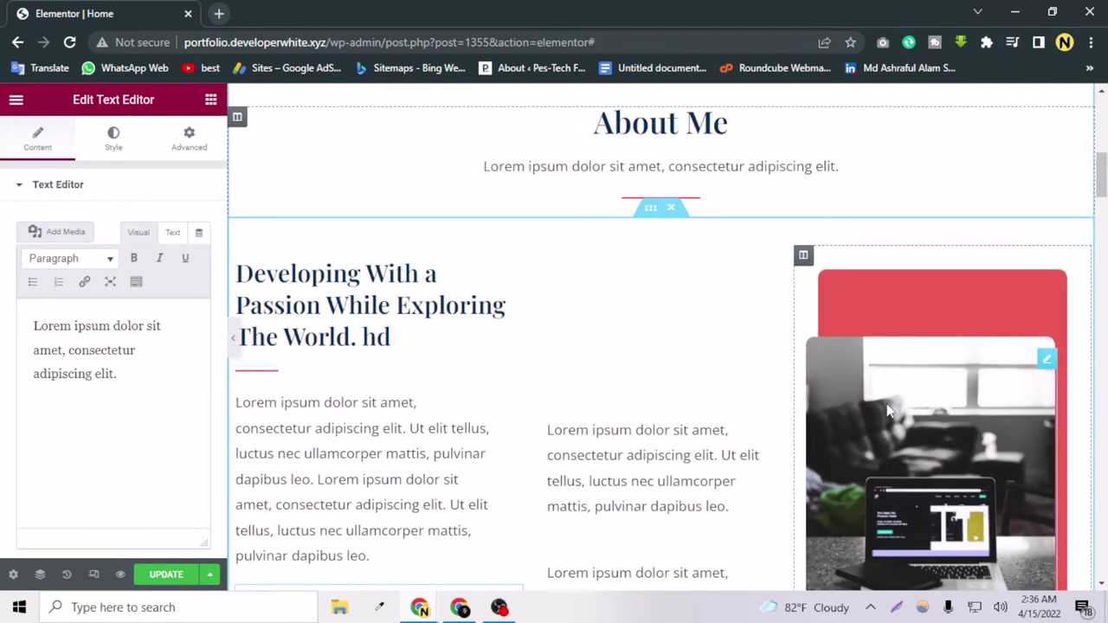
pyautogui.scroll(-1, 892, 414)
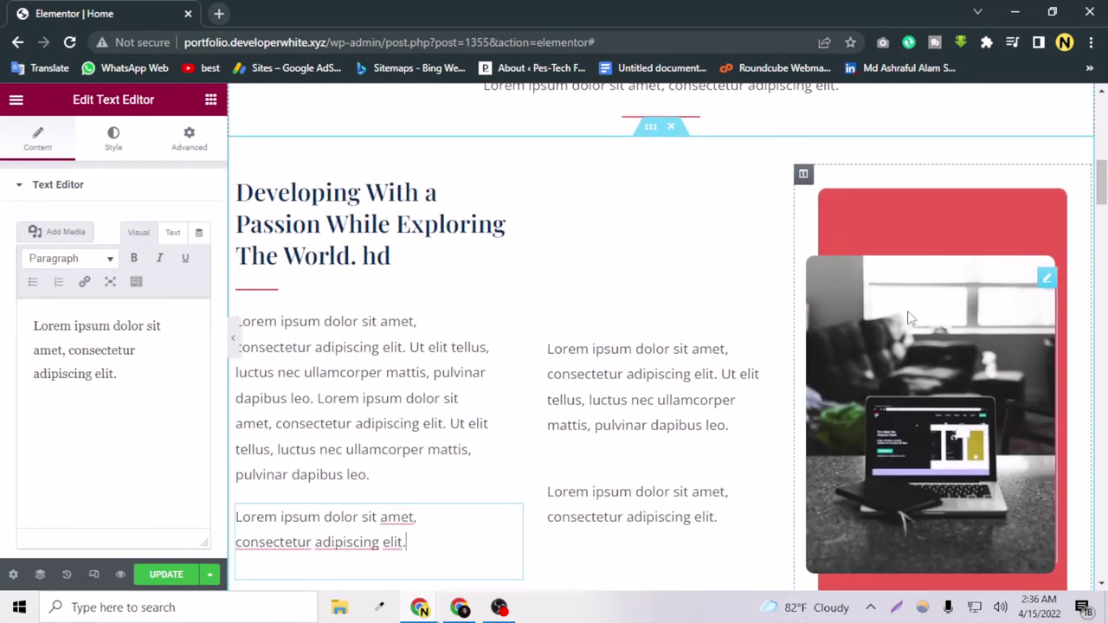
pyautogui.click(1047, 284)
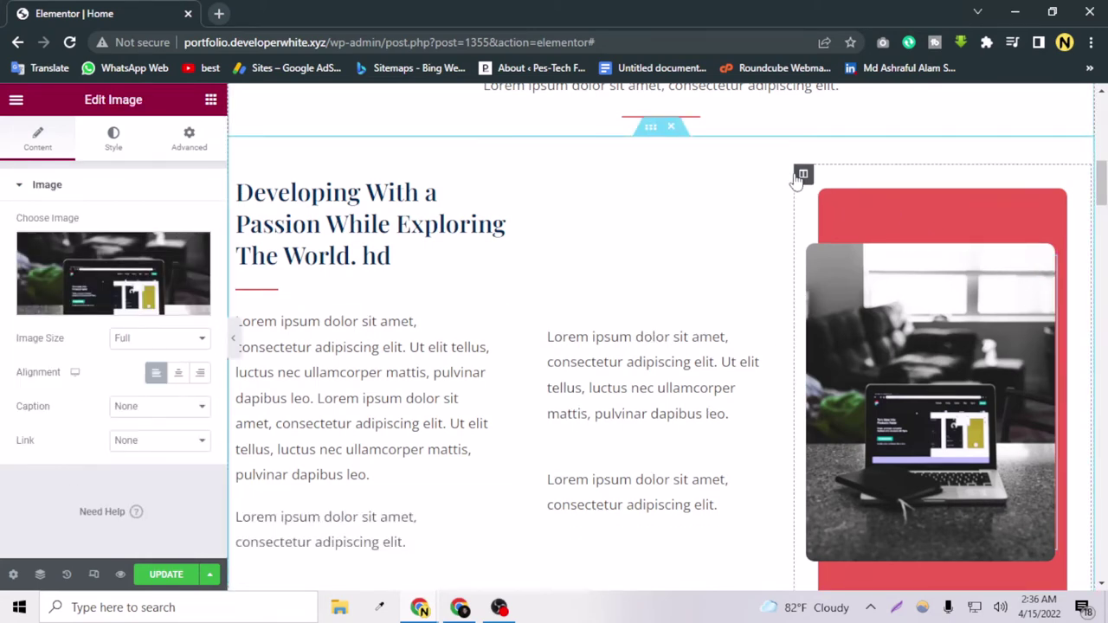
# Step: Select the photo's column, then the inner section, then the right column to show its layout
pyautogui.click(801, 175)
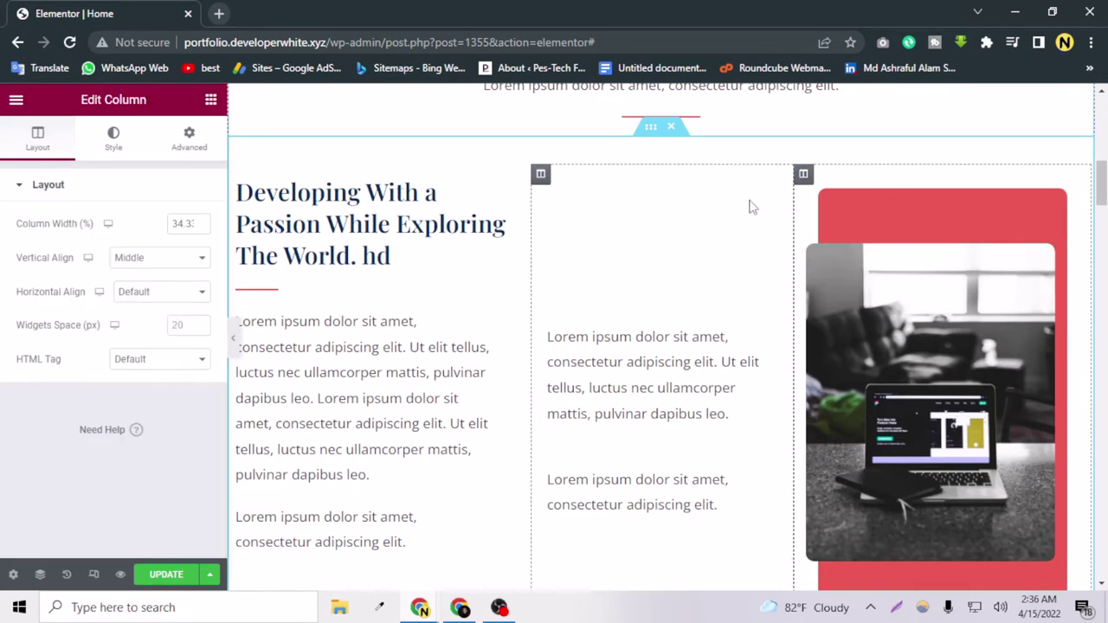
pyautogui.scroll(4, 660, 145)
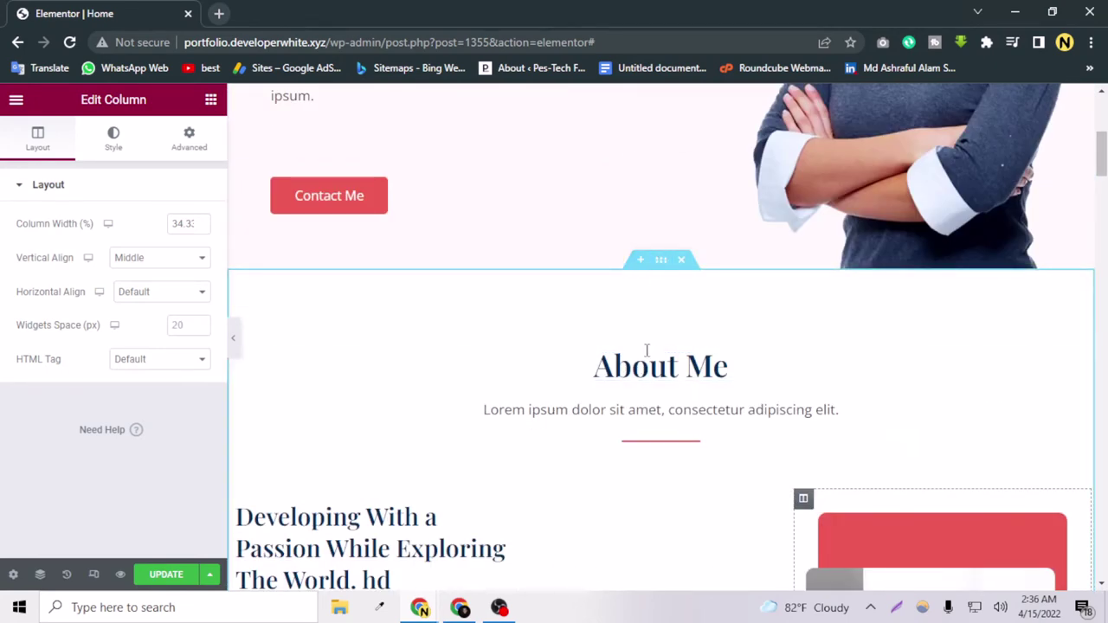
pyautogui.scroll(-1, 646, 353)
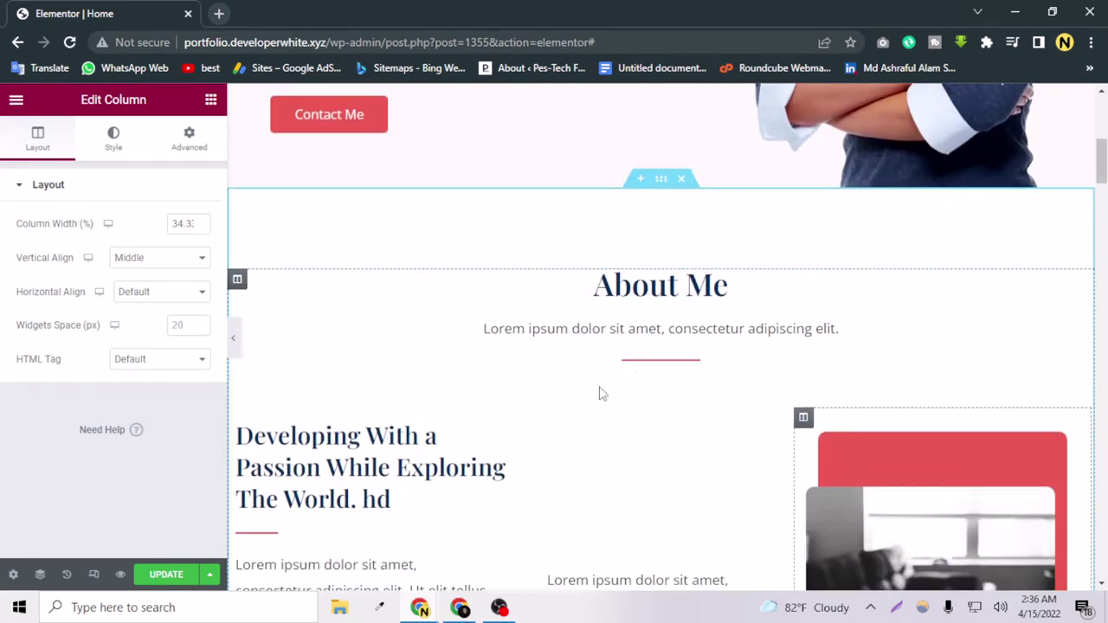
pyautogui.scroll(-1, 475, 408)
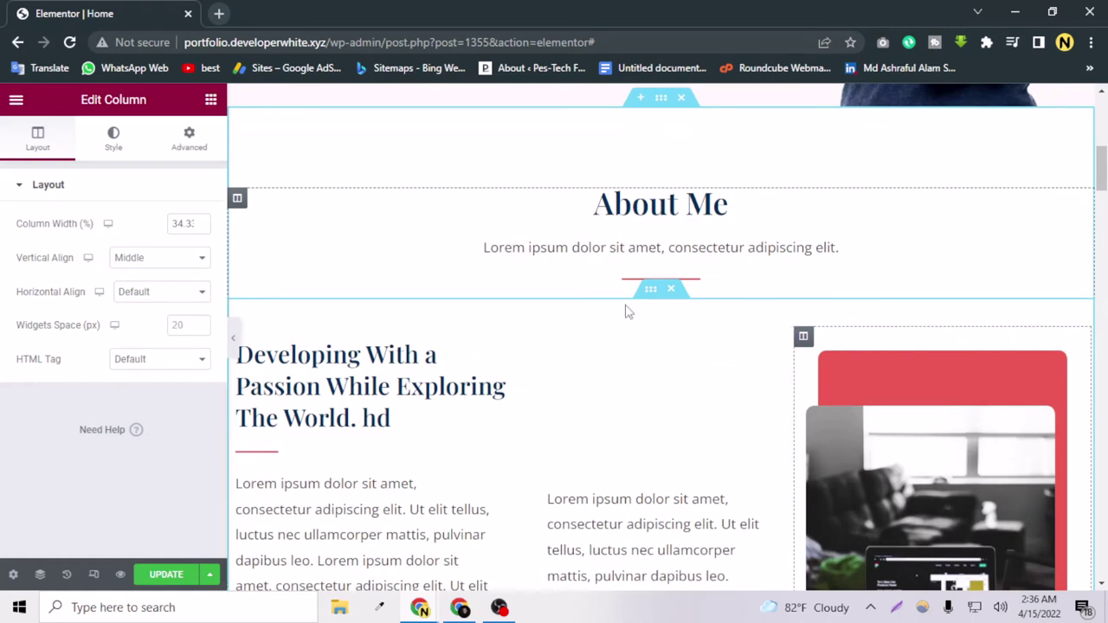
pyautogui.click(649, 295)
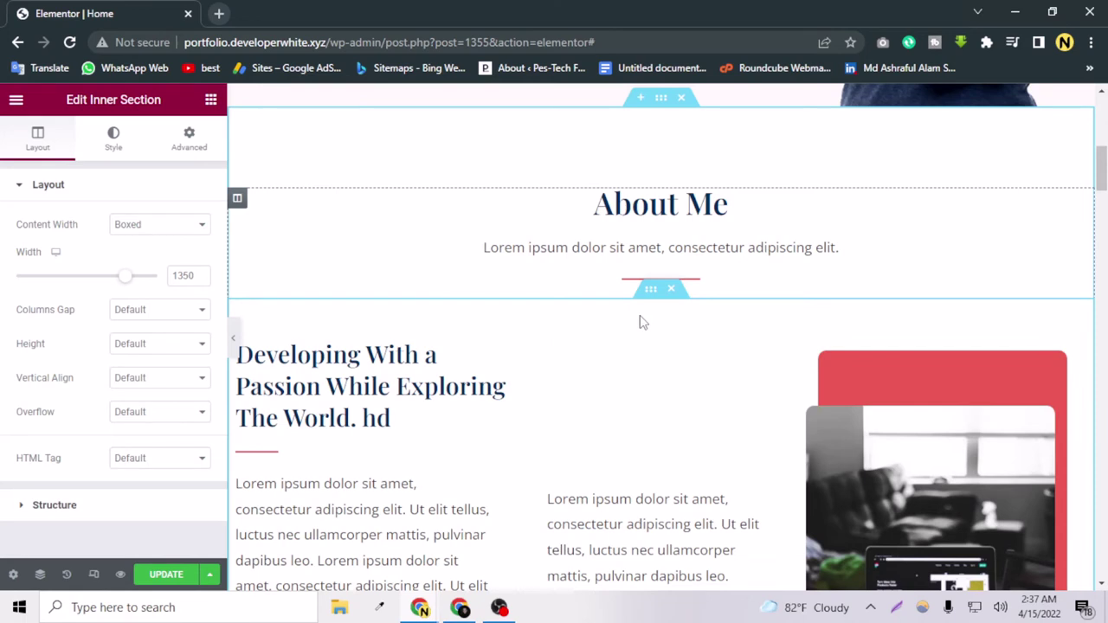
pyautogui.scroll(-1, 693, 319)
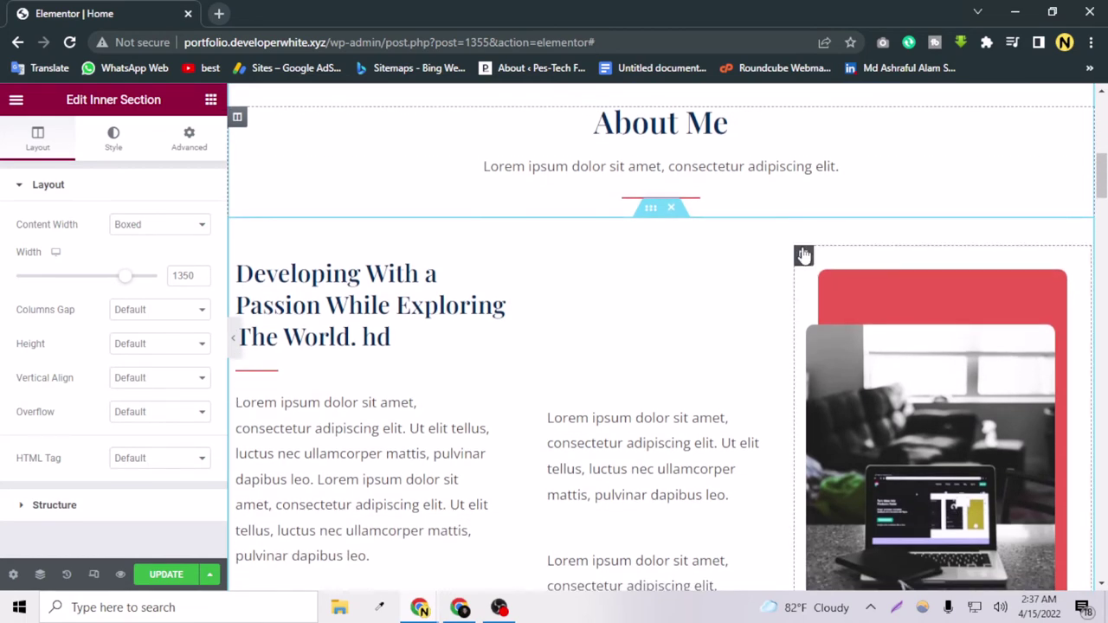
pyautogui.click(803, 256)
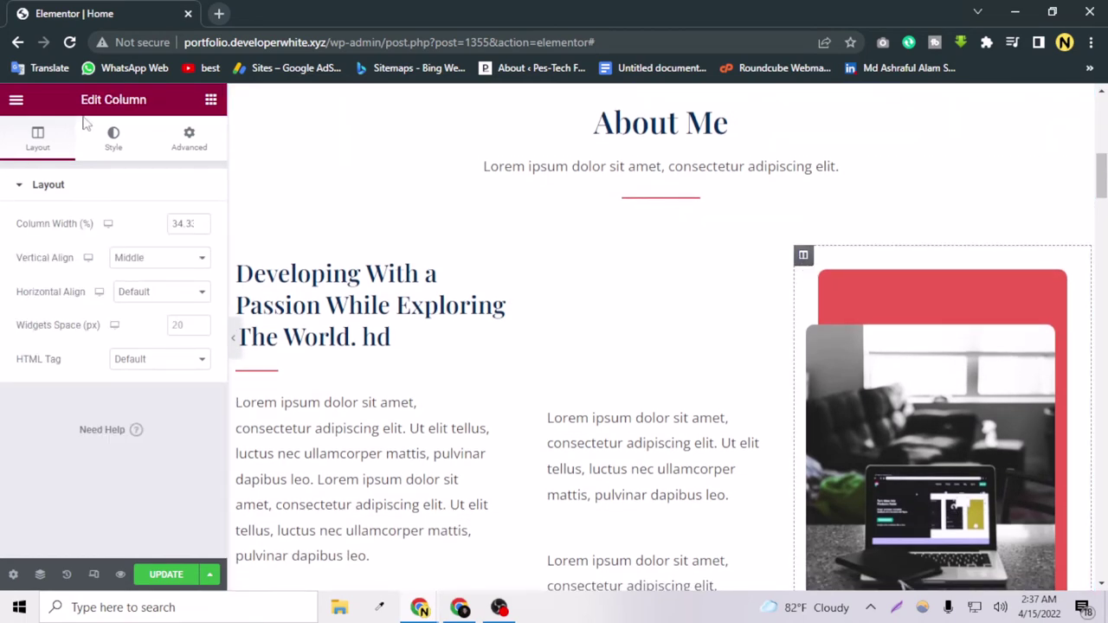
# Step: In the column's Advanced tab, link the margin values and enter 40
pyautogui.click(181, 147)
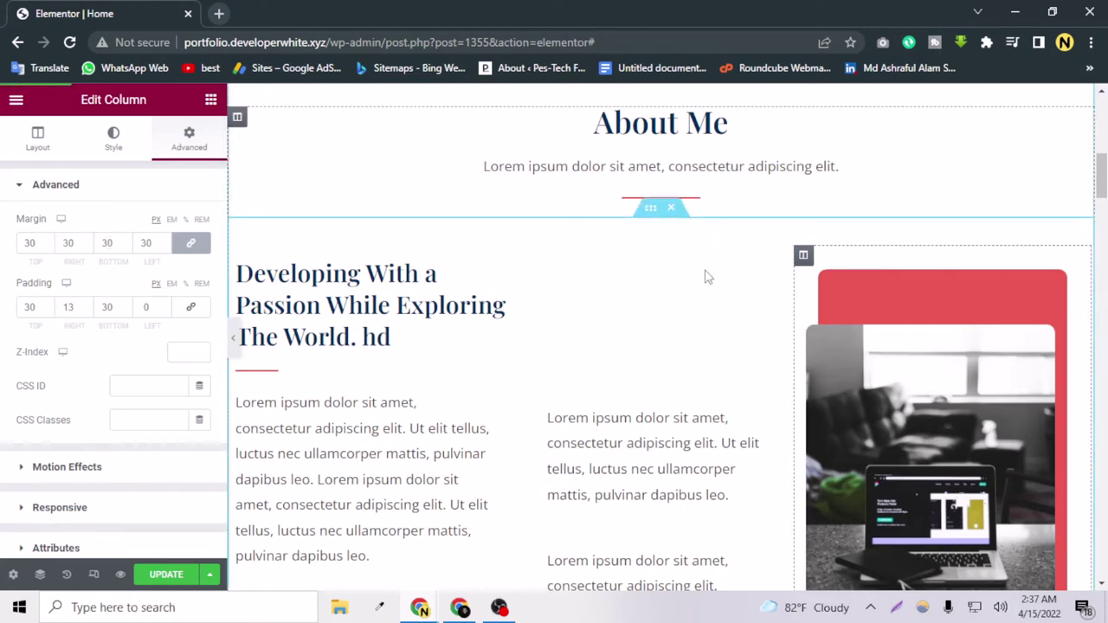
pyautogui.click(189, 247)
pyautogui.click(155, 241)
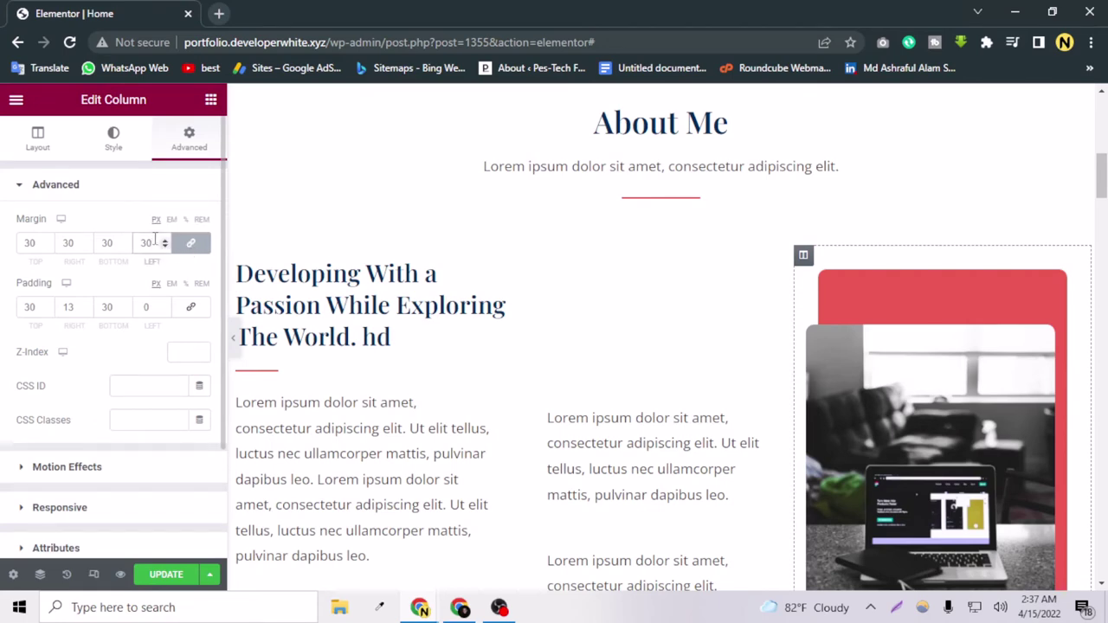
pyautogui.press('BackSpace')
pyautogui.press('BackSpace')
pyautogui.scroll(-2, 802, 347)
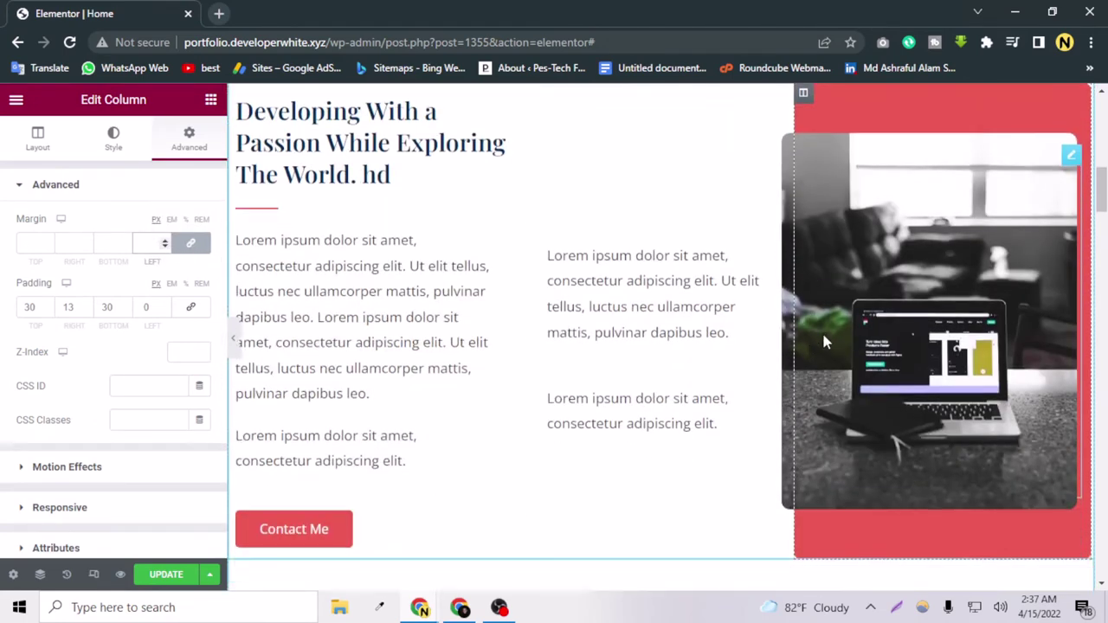
pyautogui.scroll(2, 824, 342)
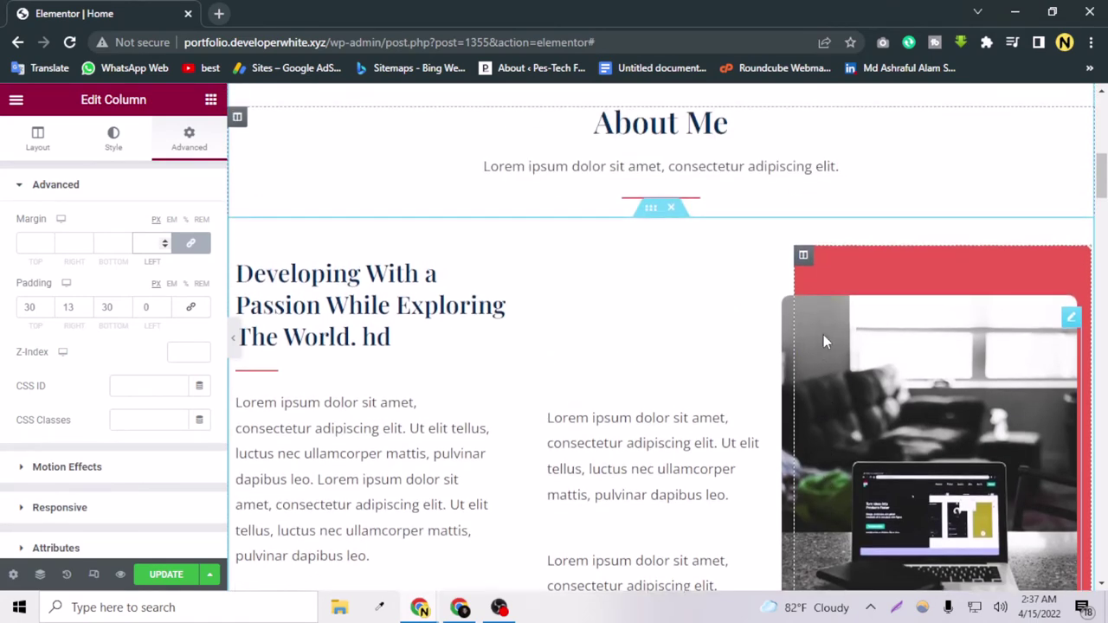
pyautogui.scroll(-1, 824, 334)
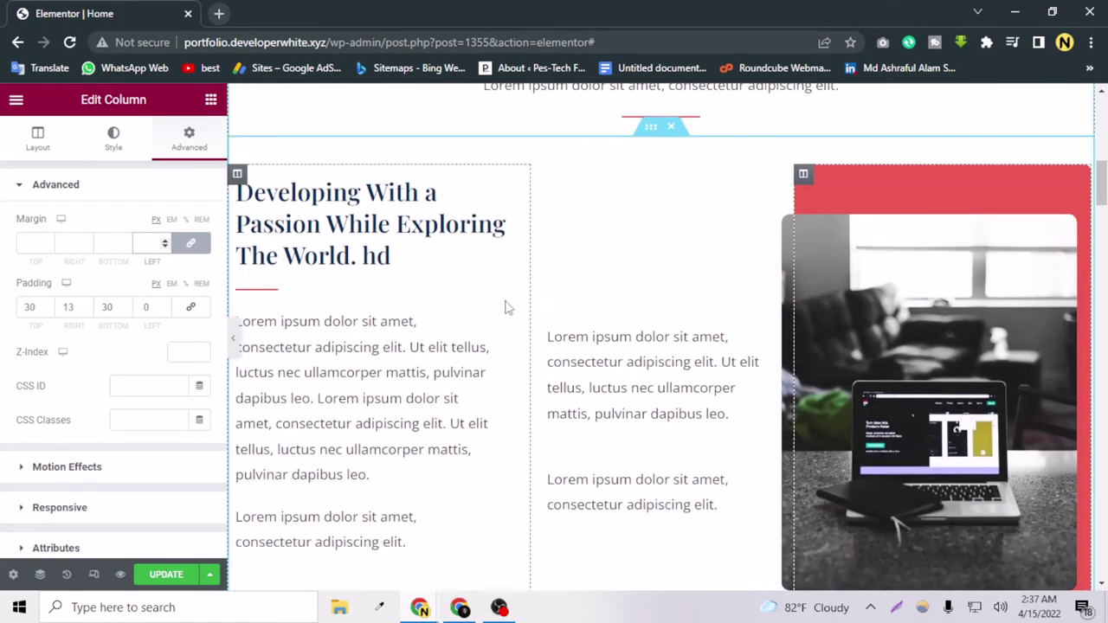
pyautogui.write('40')
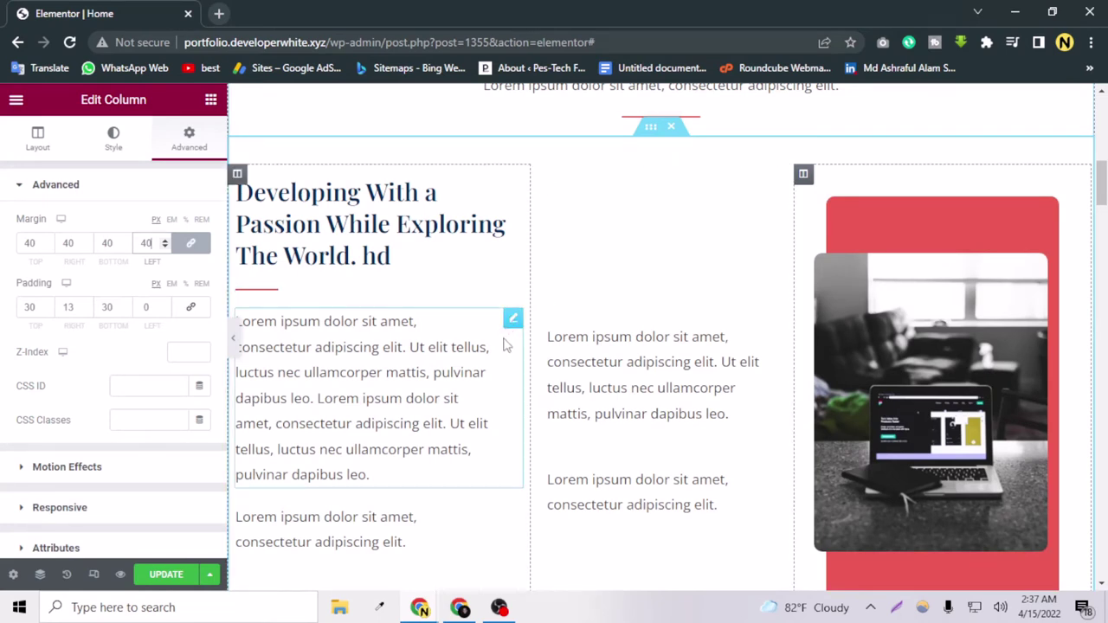
# Step: Try 130 for the column's right padding, then revert it to 13
pyautogui.click(80, 315)
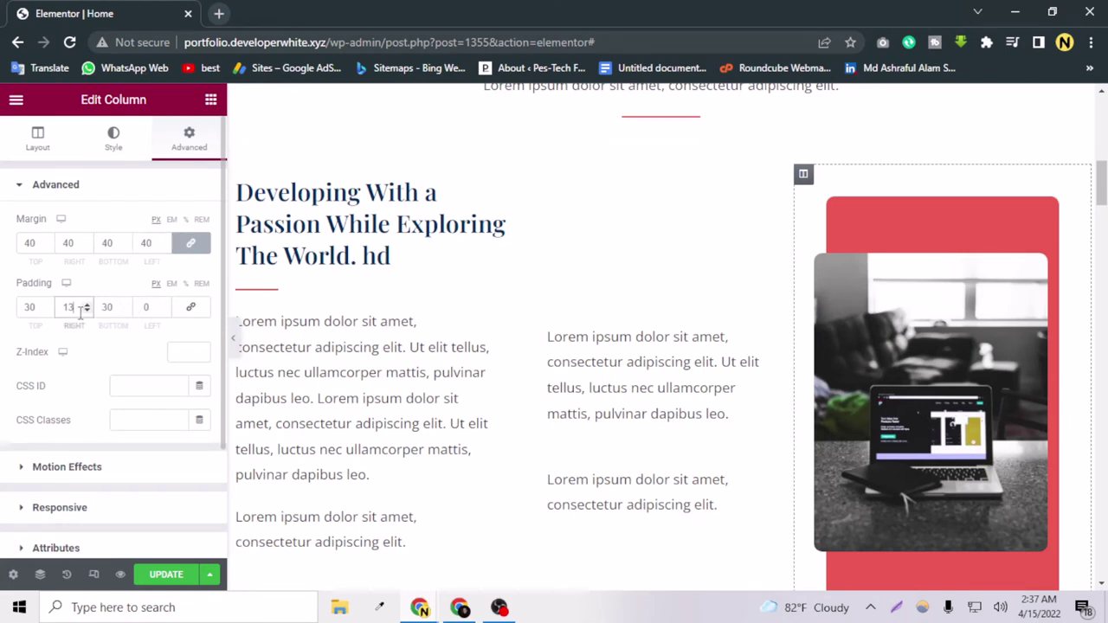
pyautogui.write('0')
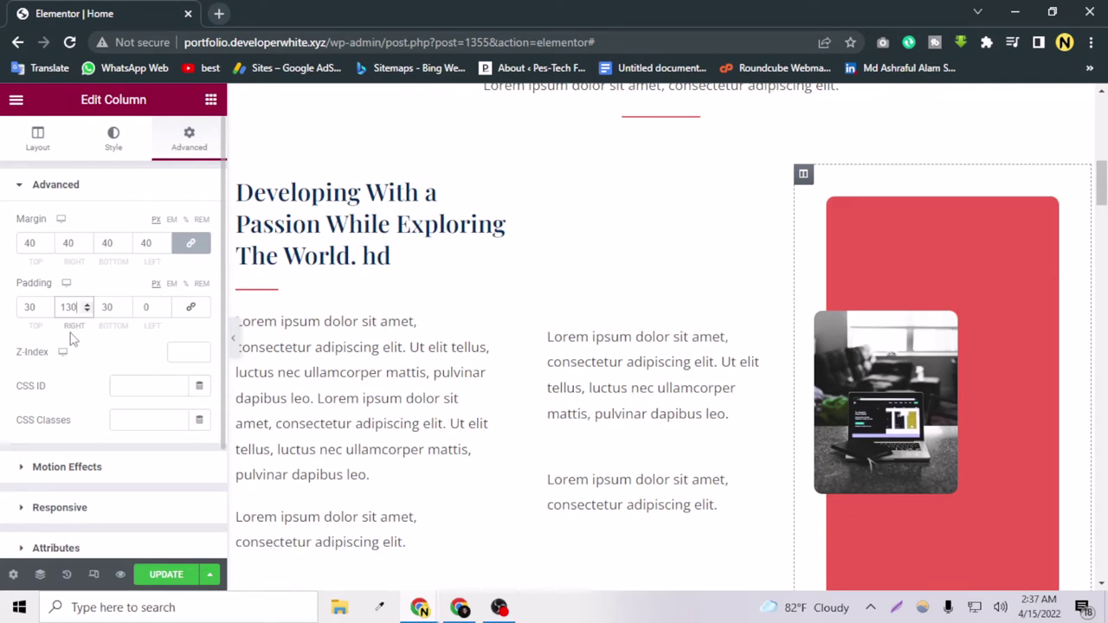
pyautogui.press('BackSpace')
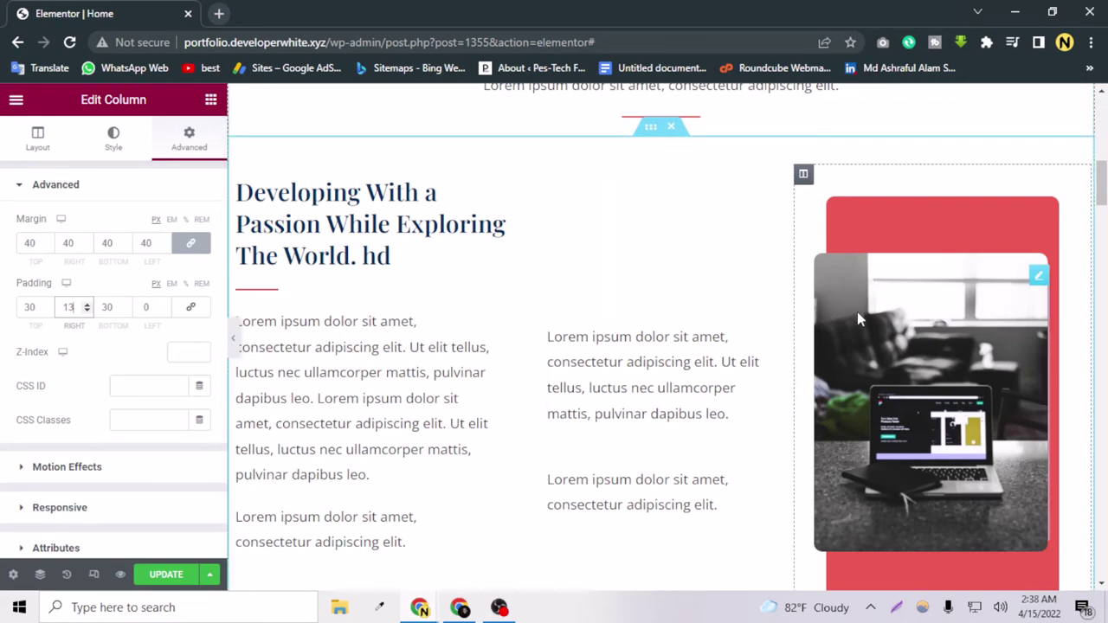
pyautogui.scroll(-2, 857, 311)
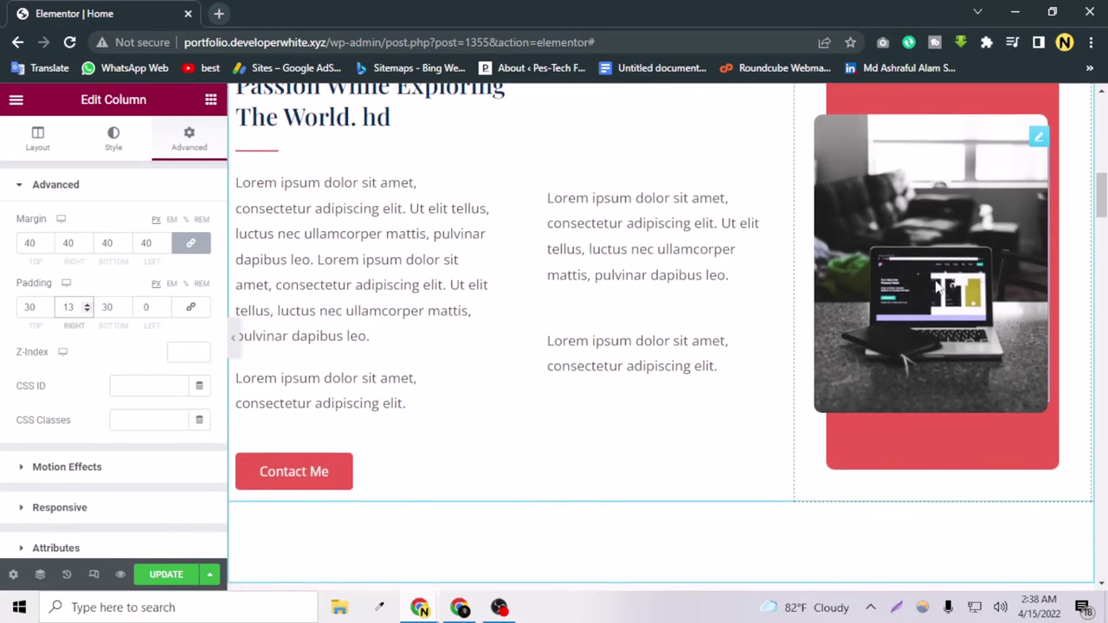
pyautogui.scroll(2, 984, 221)
# Step: Open the laptop photo's settings and expand its border options in the Advanced tab
pyautogui.click(1038, 276)
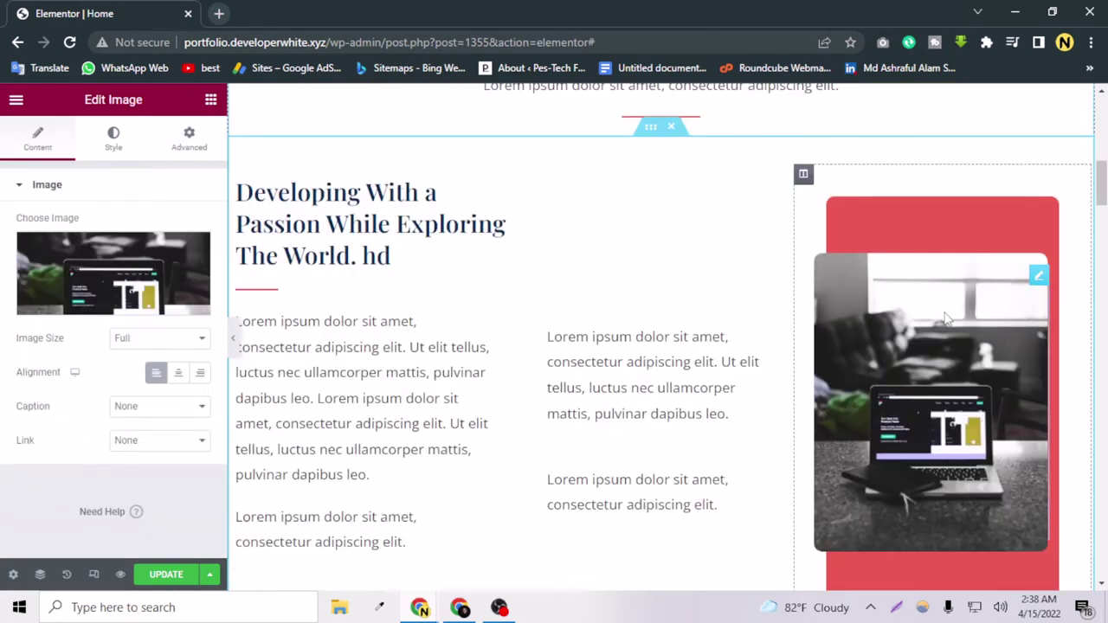
pyautogui.scroll(8, 814, 342)
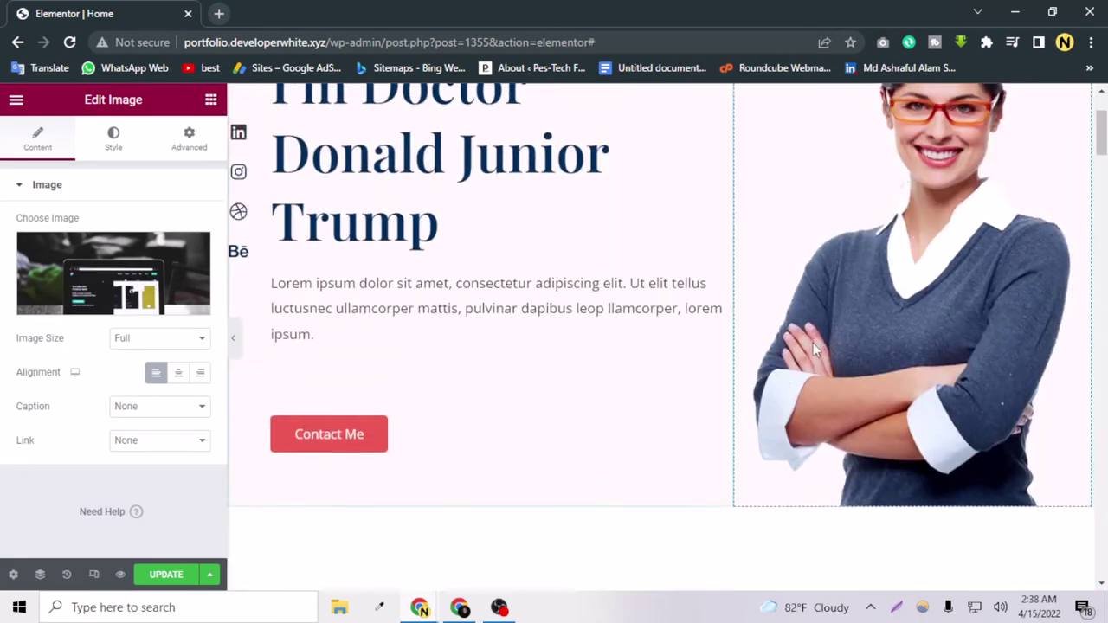
pyautogui.scroll(-8, 814, 343)
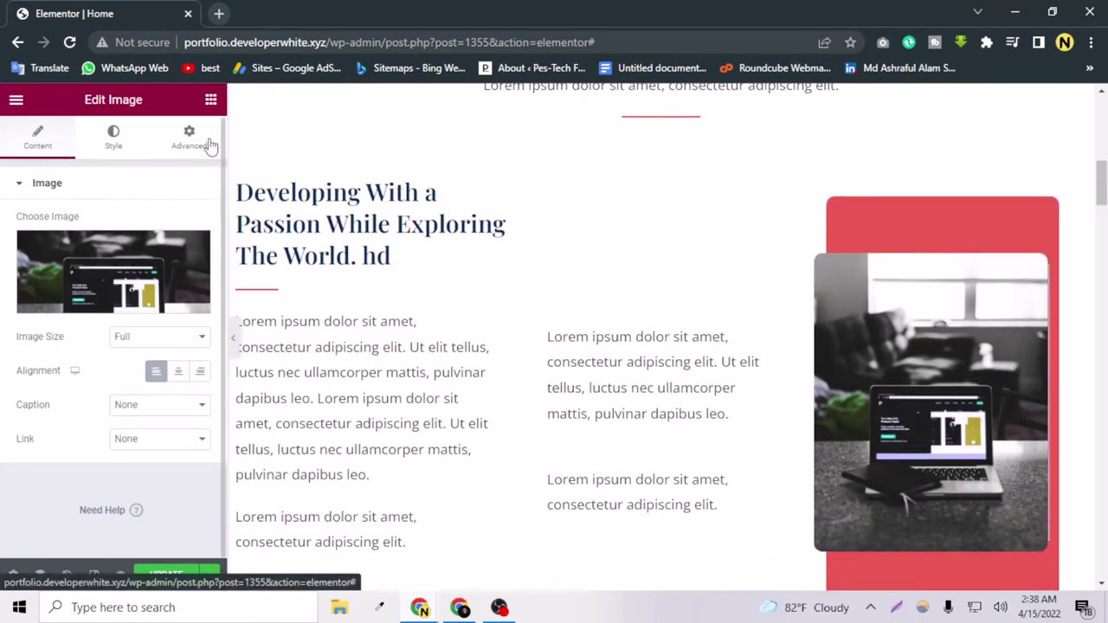
pyautogui.click(208, 143)
pyautogui.scroll(-4, 130, 368)
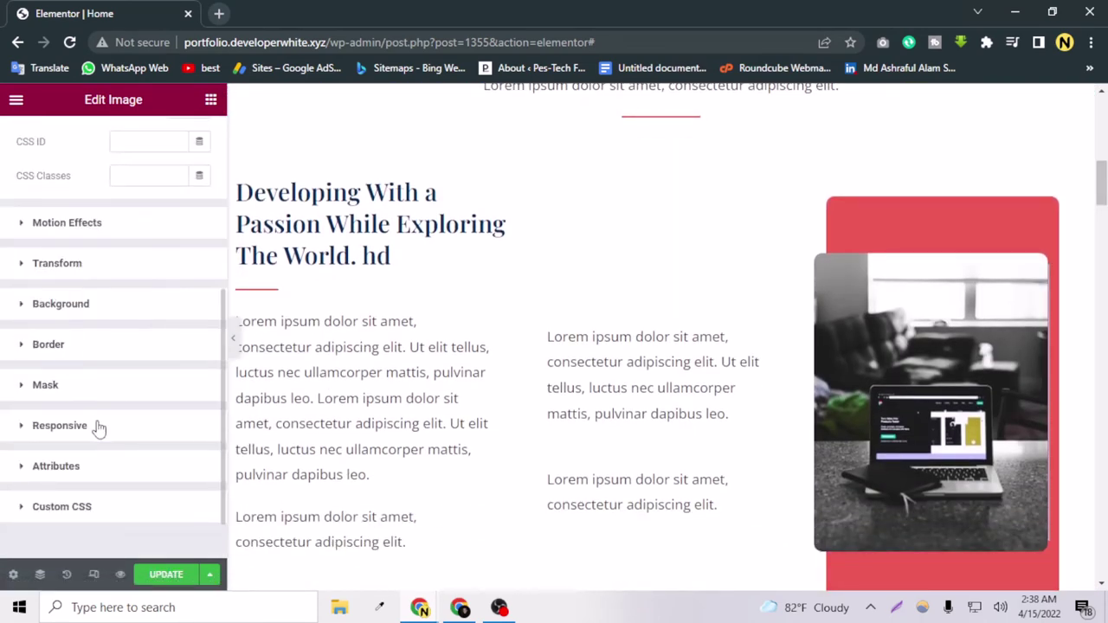
pyautogui.click(70, 348)
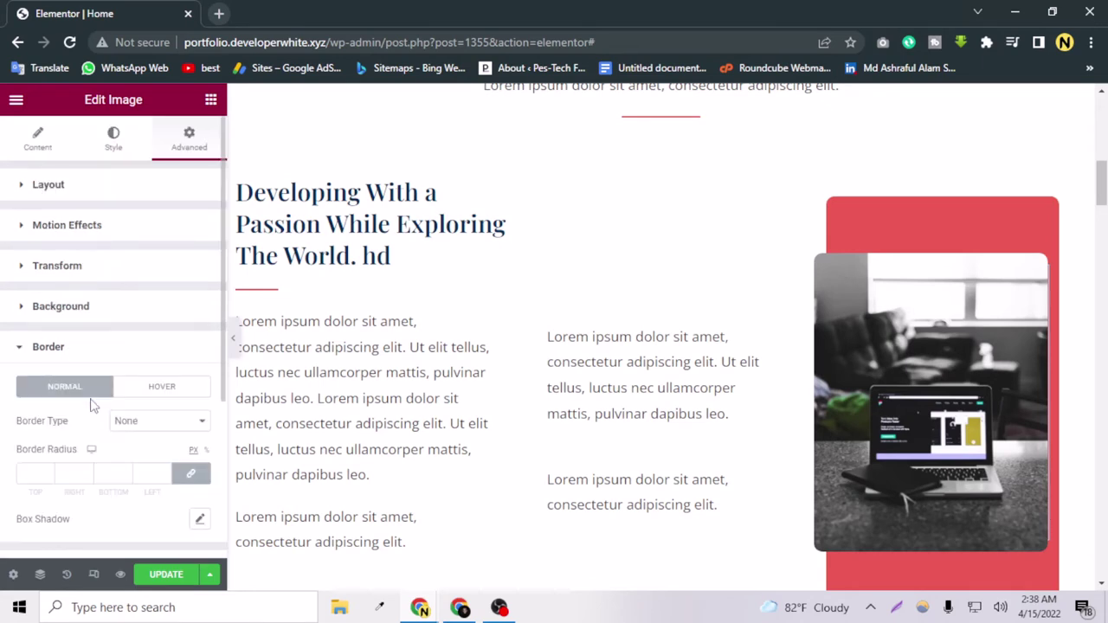
pyautogui.scroll(-4, 92, 402)
pyautogui.scroll(4, 93, 404)
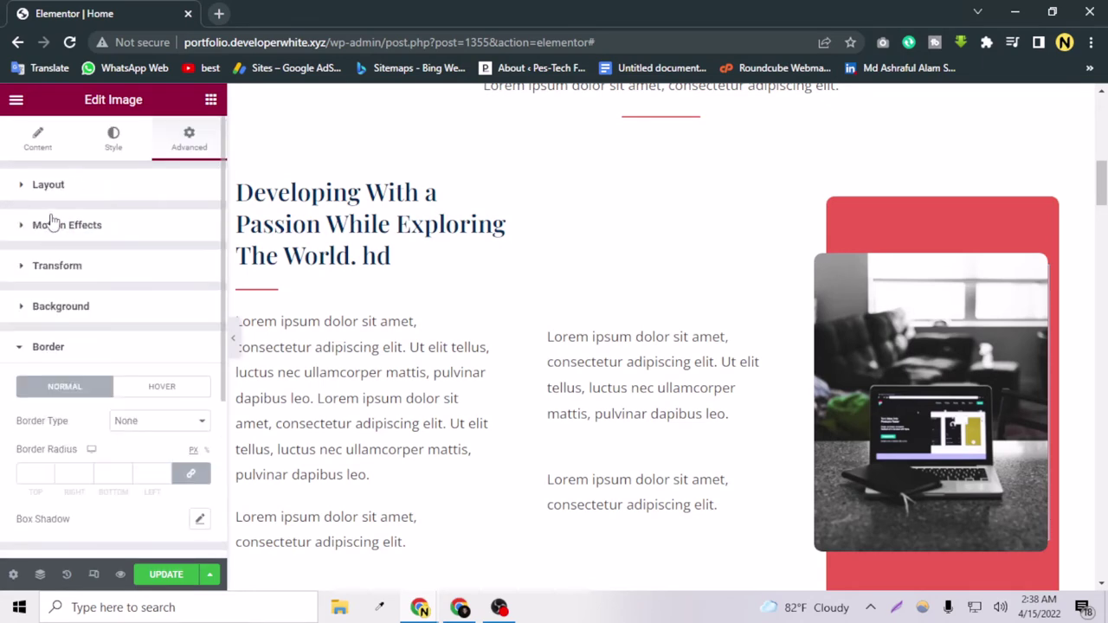
# Step: In the Style tab, raise the photo's border radius to 40 and 400, then undo to 10
pyautogui.click(113, 139)
pyautogui.scroll(-2, 109, 322)
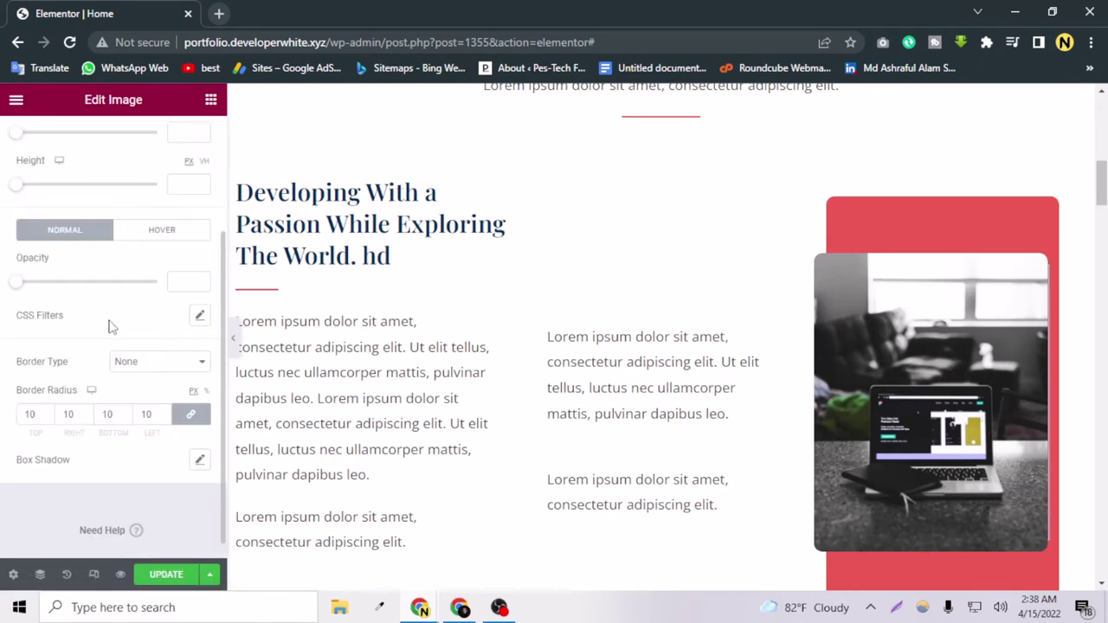
pyautogui.scroll(2, 94, 379)
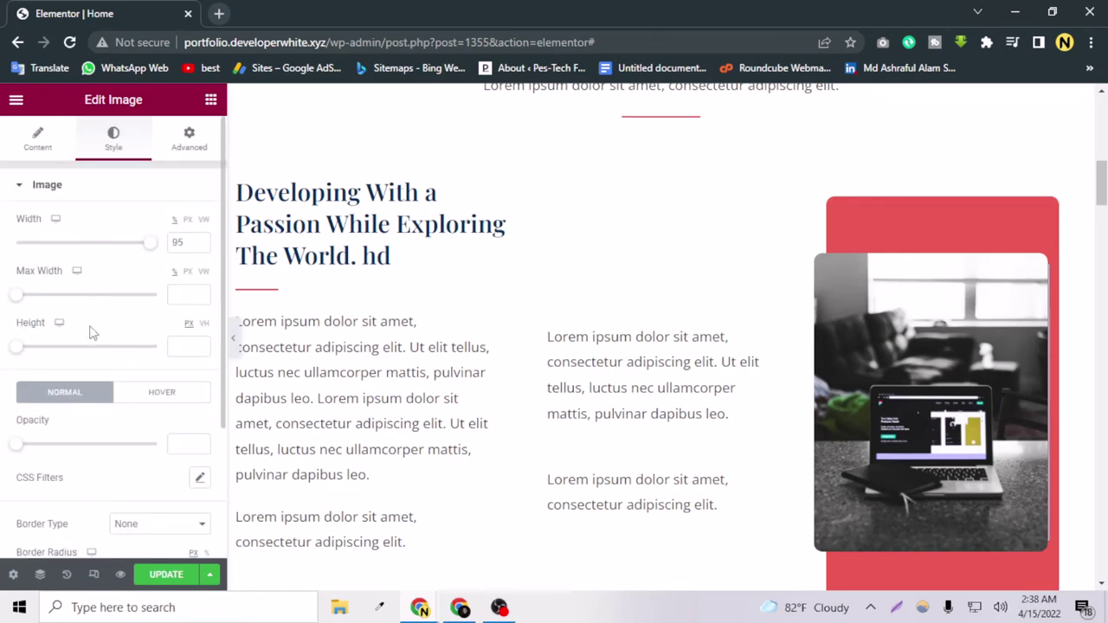
pyautogui.scroll(-2, 112, 242)
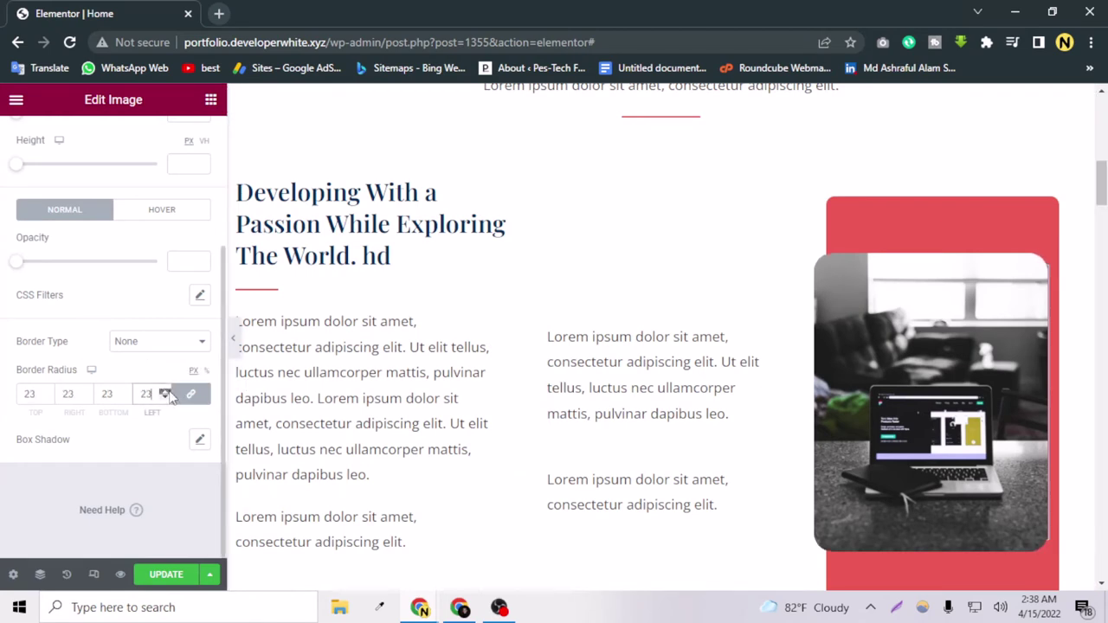
pyautogui.moveTo(169, 392); pyautogui.dragTo(169, 392)
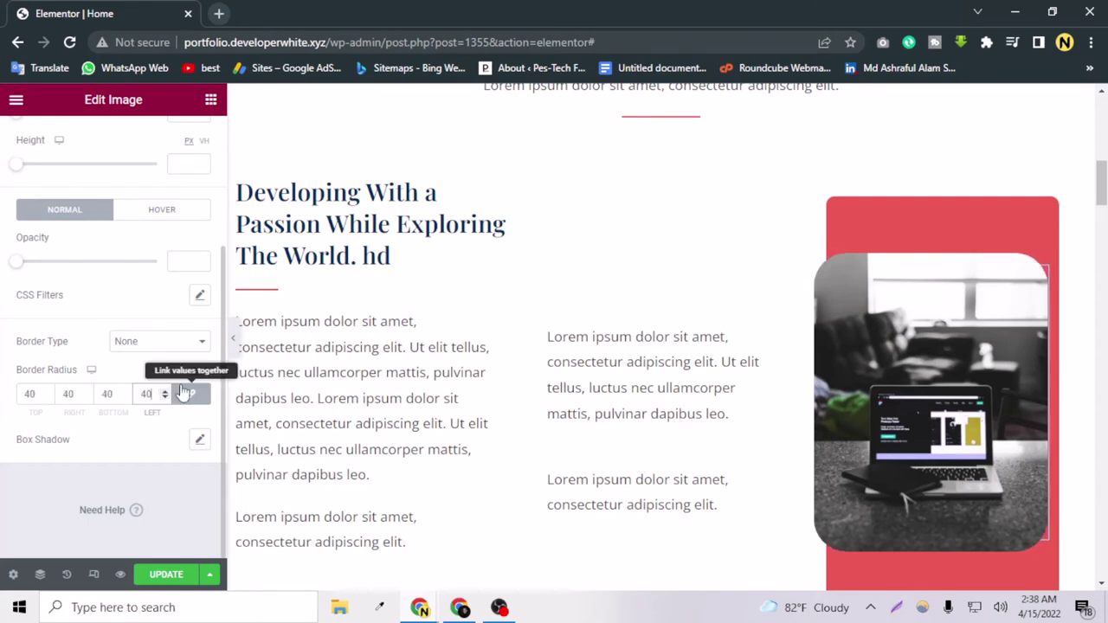
pyautogui.write('0')
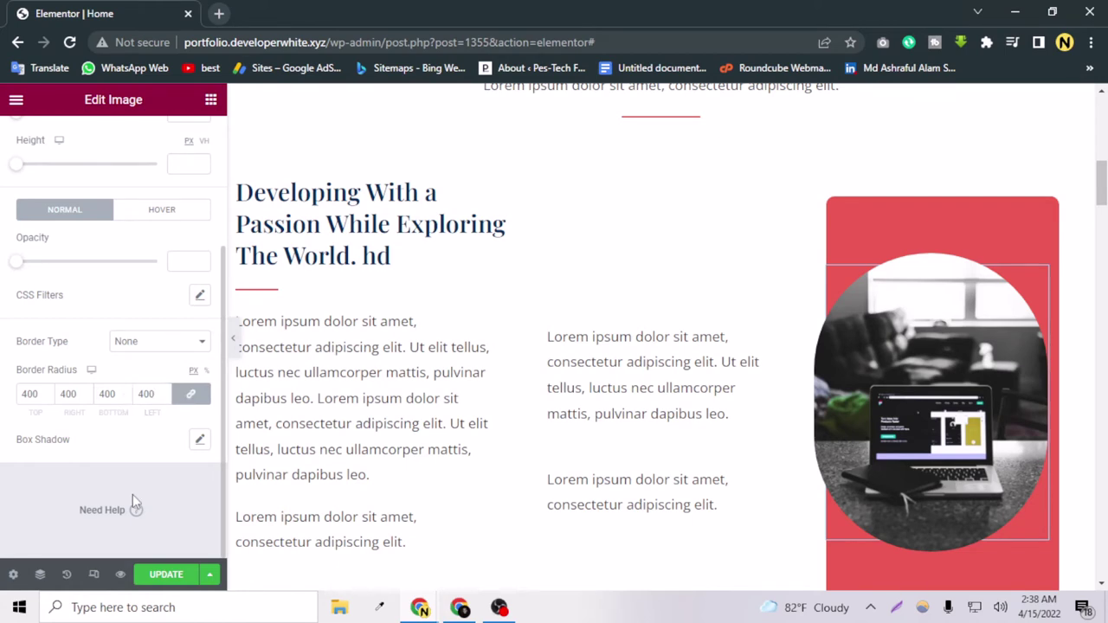
pyautogui.hotkey('ctrl', 'z')
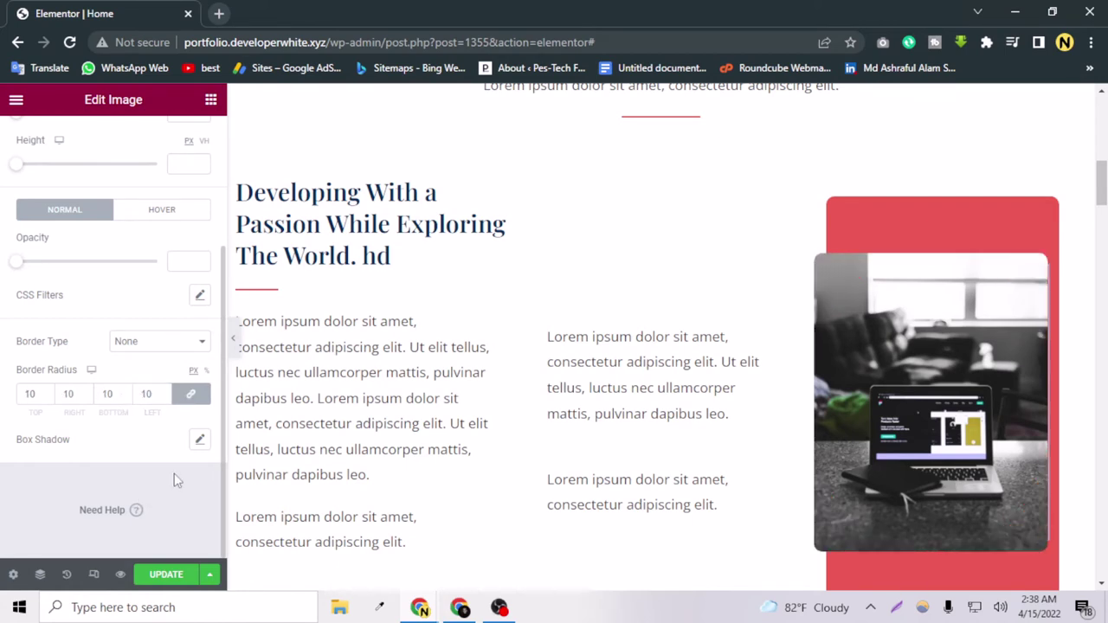
# Step: Scroll through the page and select a column in the About Me section to edit its layout
pyautogui.scroll(-3, 871, 491)
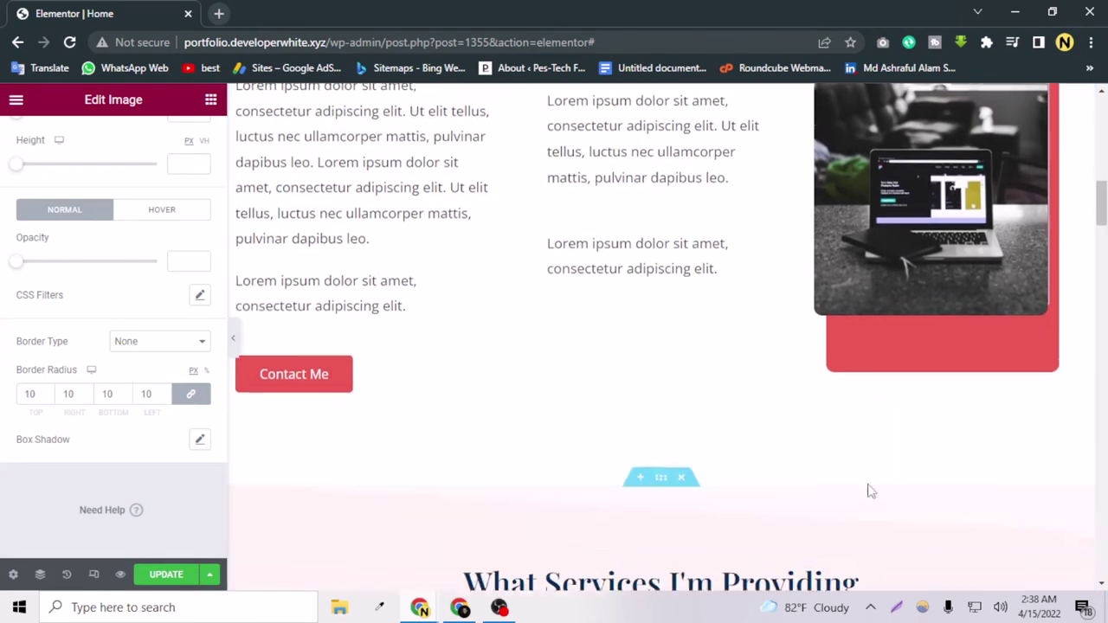
pyautogui.scroll(1, 893, 371)
pyautogui.scroll(-5, 834, 389)
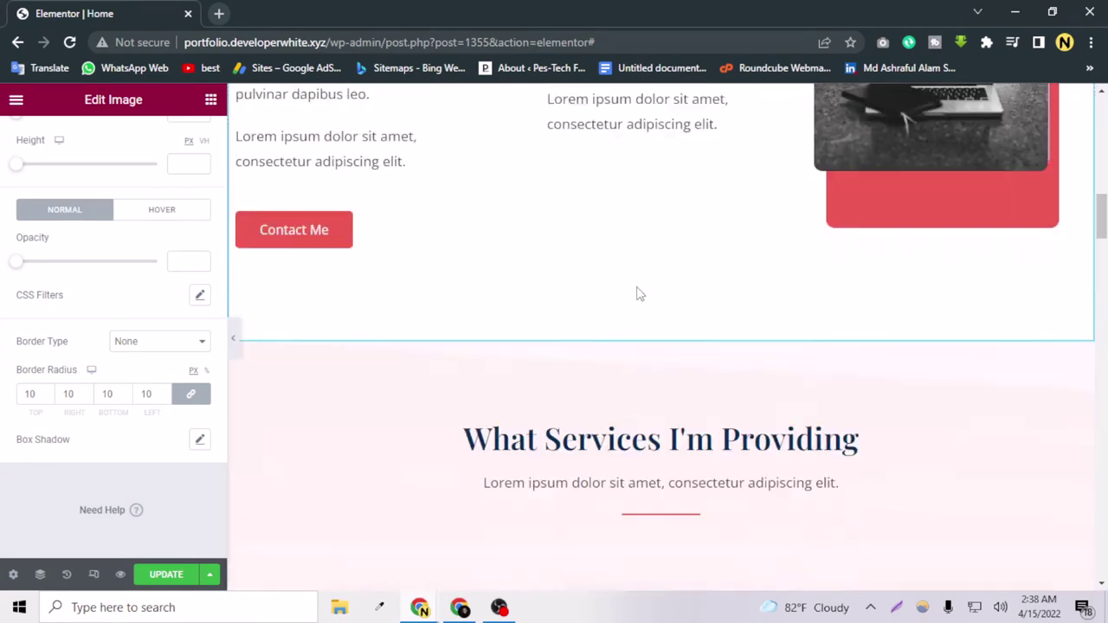
pyautogui.scroll(15, 780, 303)
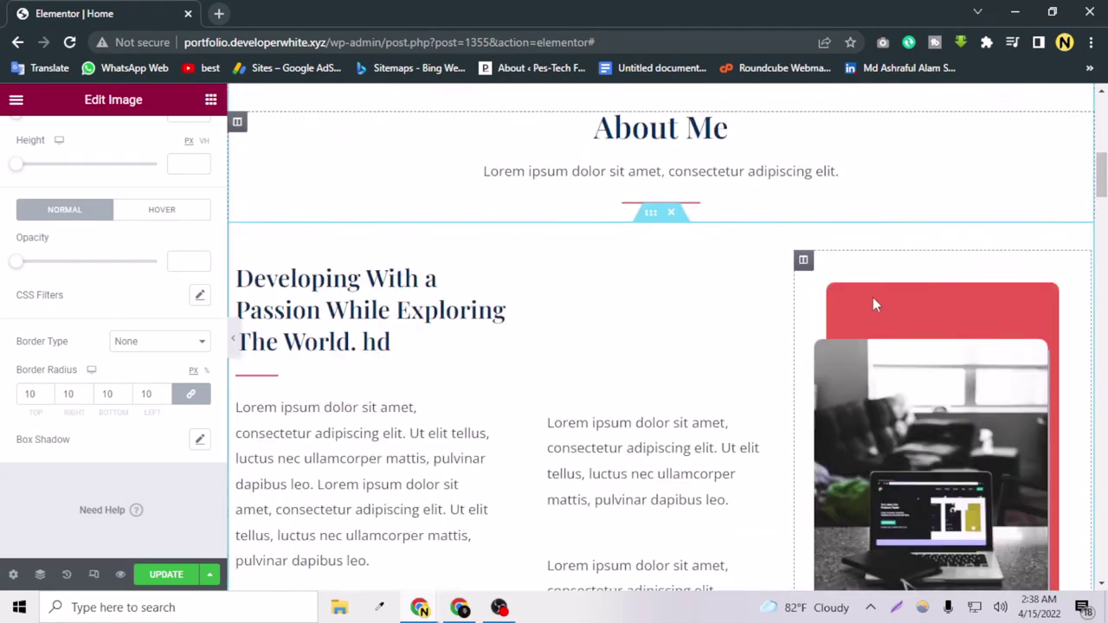
pyautogui.scroll(-15, 846, 327)
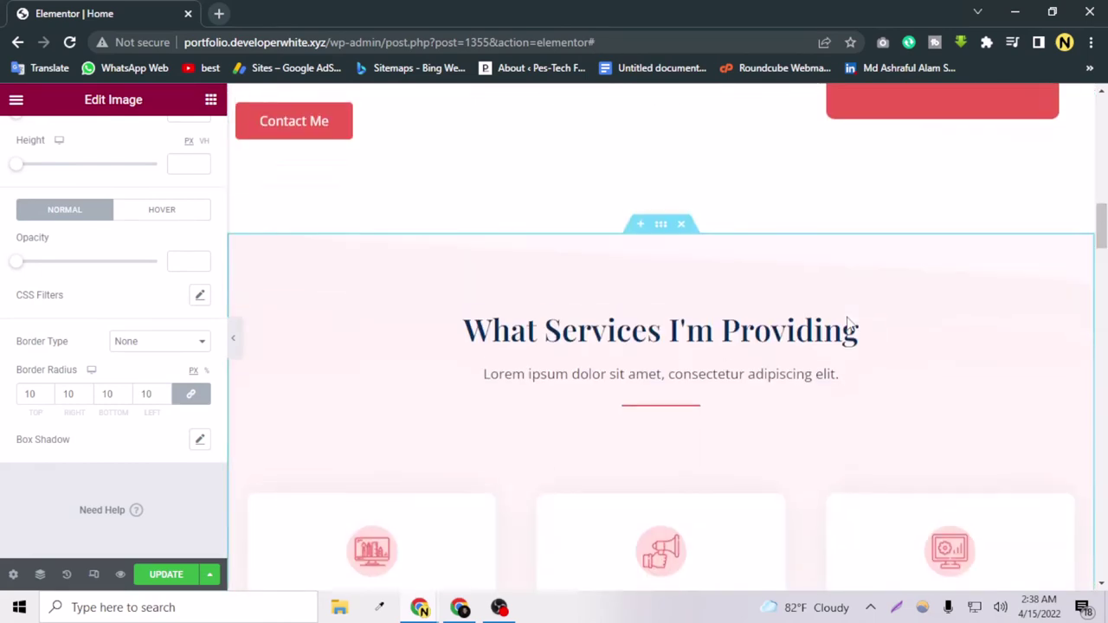
pyautogui.scroll(-3, 754, 392)
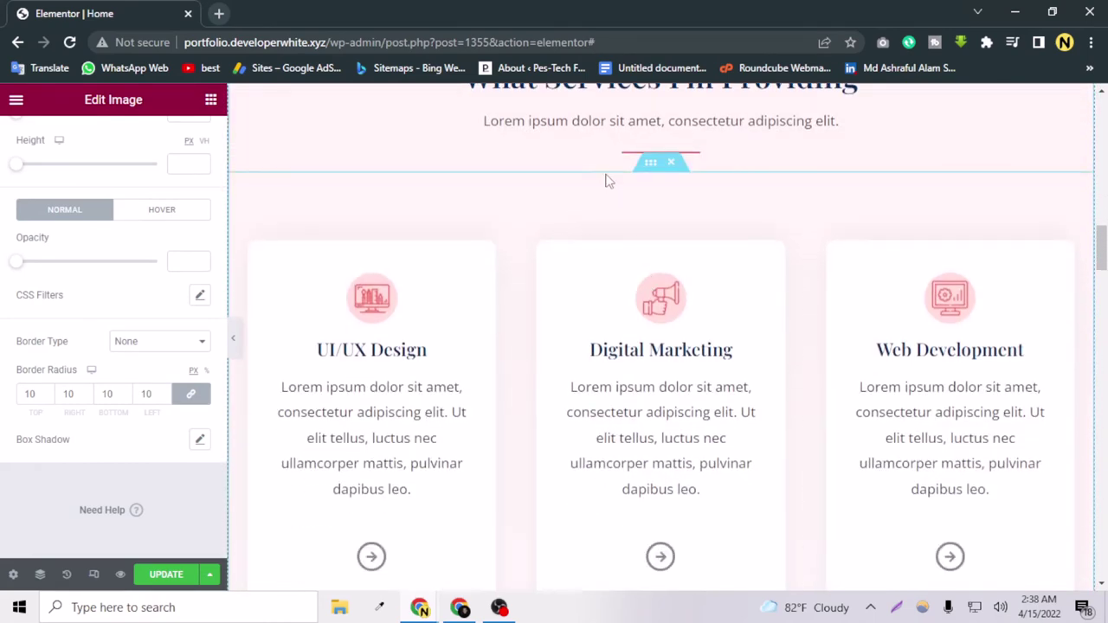
pyautogui.scroll(2, 511, 282)
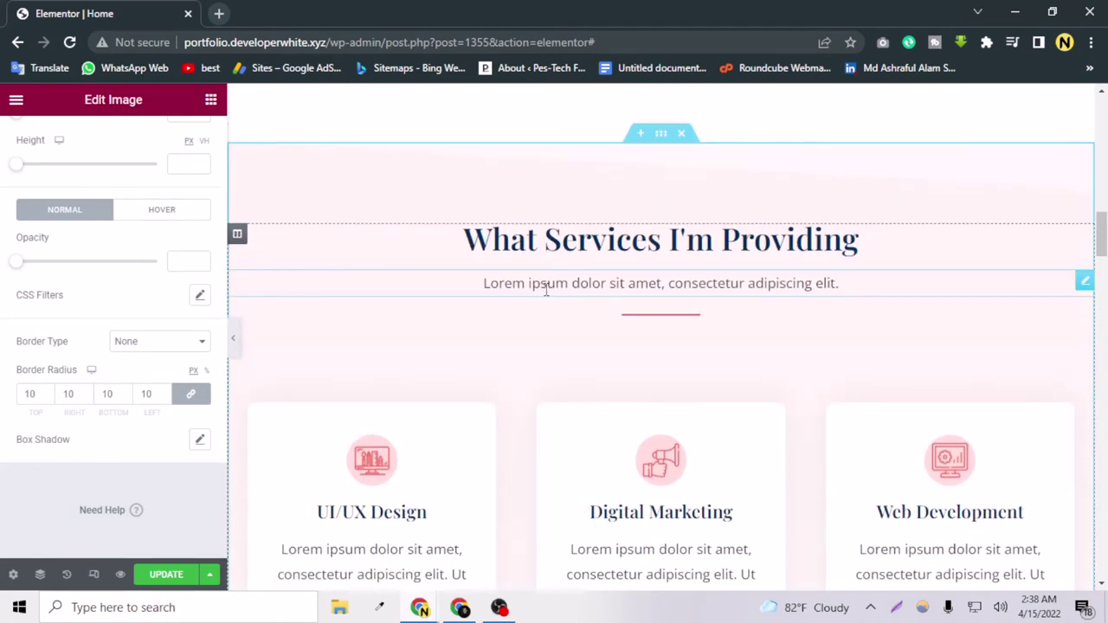
pyautogui.scroll(-1, 532, 280)
pyautogui.scroll(-2, 510, 453)
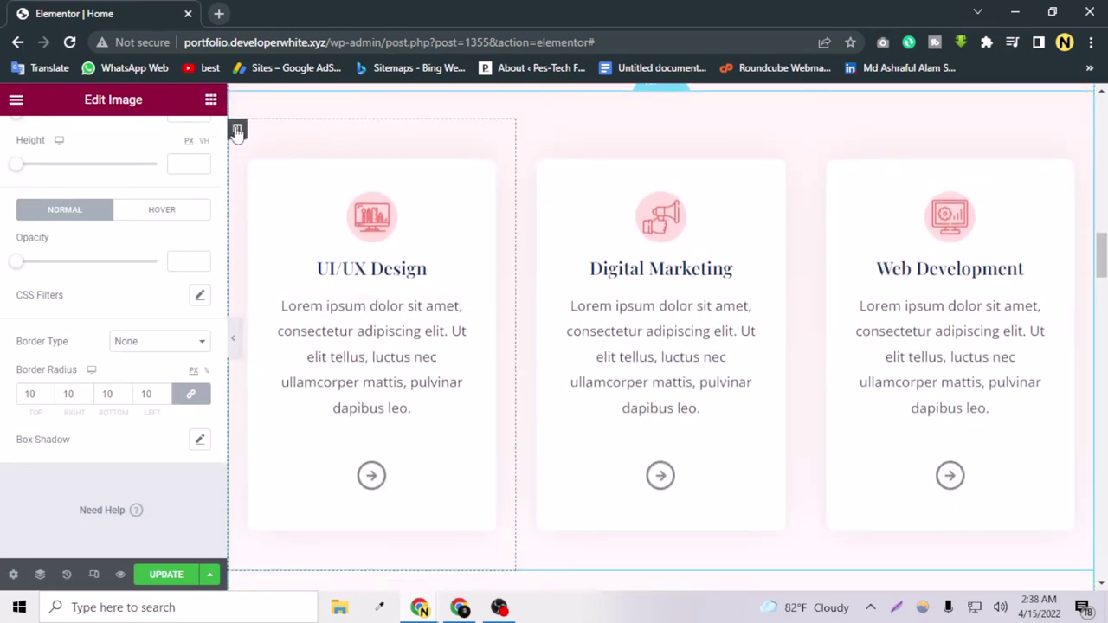
pyautogui.click(237, 131)
pyautogui.scroll(10, 819, 277)
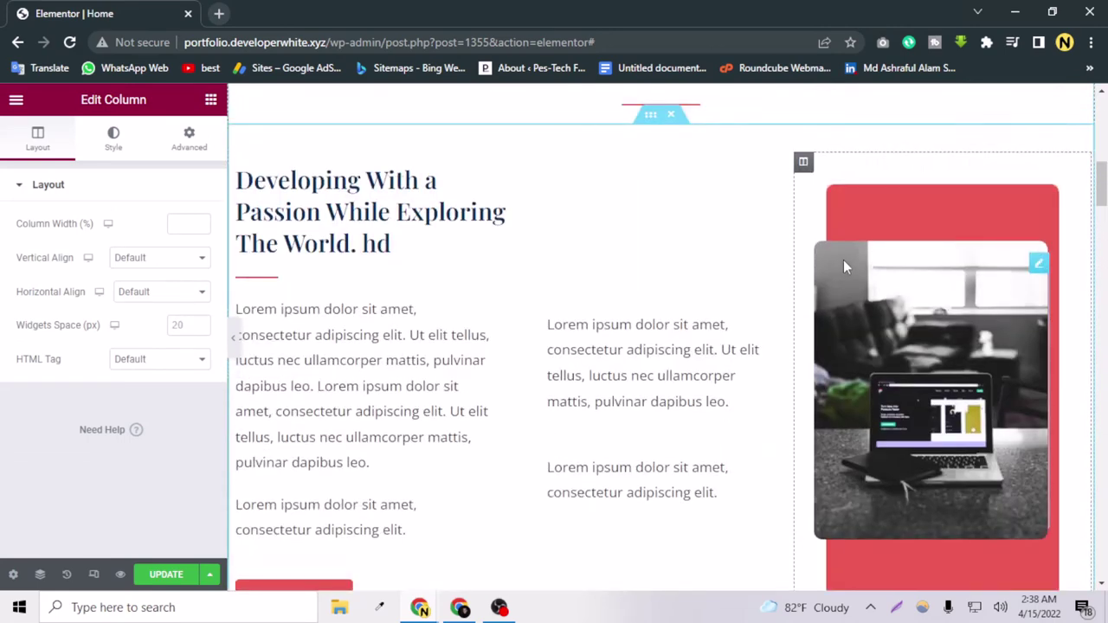
pyautogui.scroll(-7, 872, 188)
pyautogui.scroll(9, 851, 381)
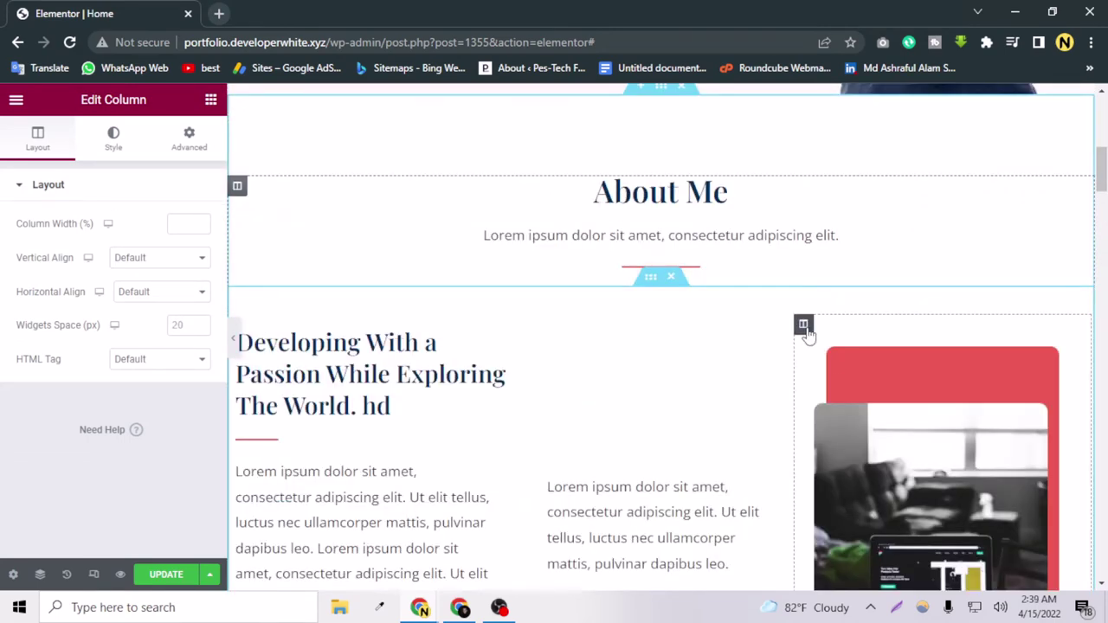
# Step: Give the photo's column a bright green #00FF0C background with the Style tab colour picker
pyautogui.click(188, 139)
pyautogui.scroll(-2, 145, 360)
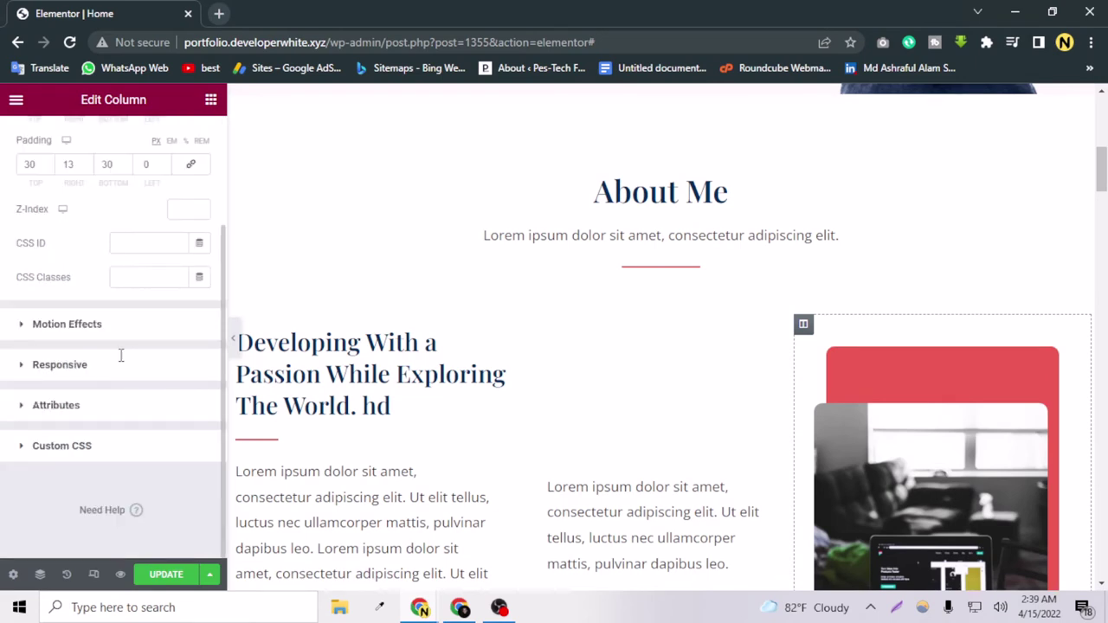
pyautogui.scroll(3, 122, 355)
pyautogui.click(113, 139)
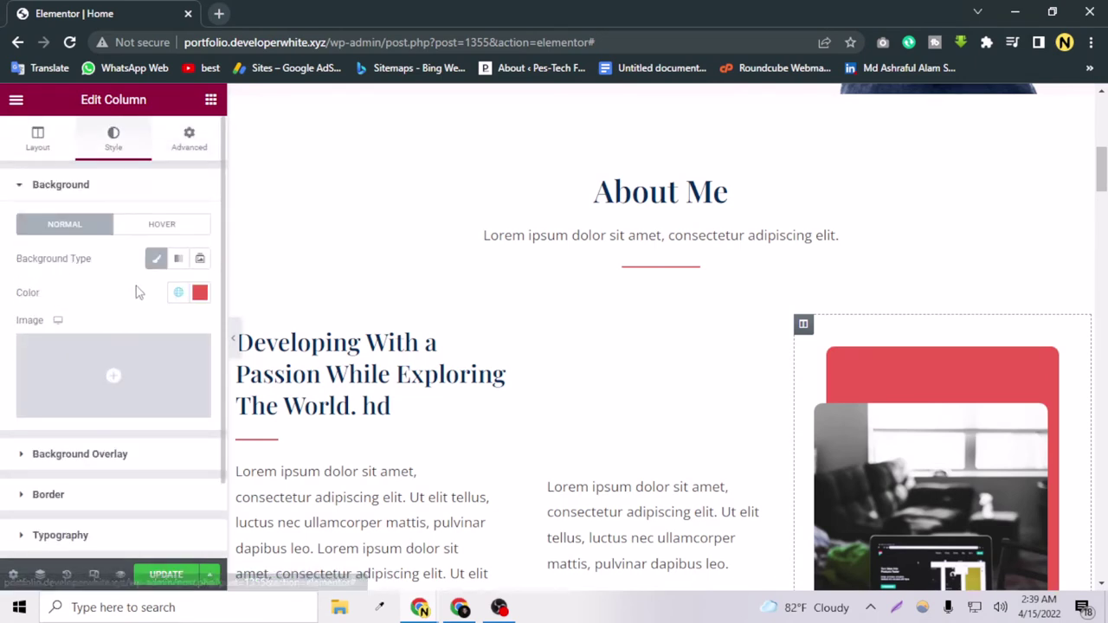
pyautogui.click(200, 294)
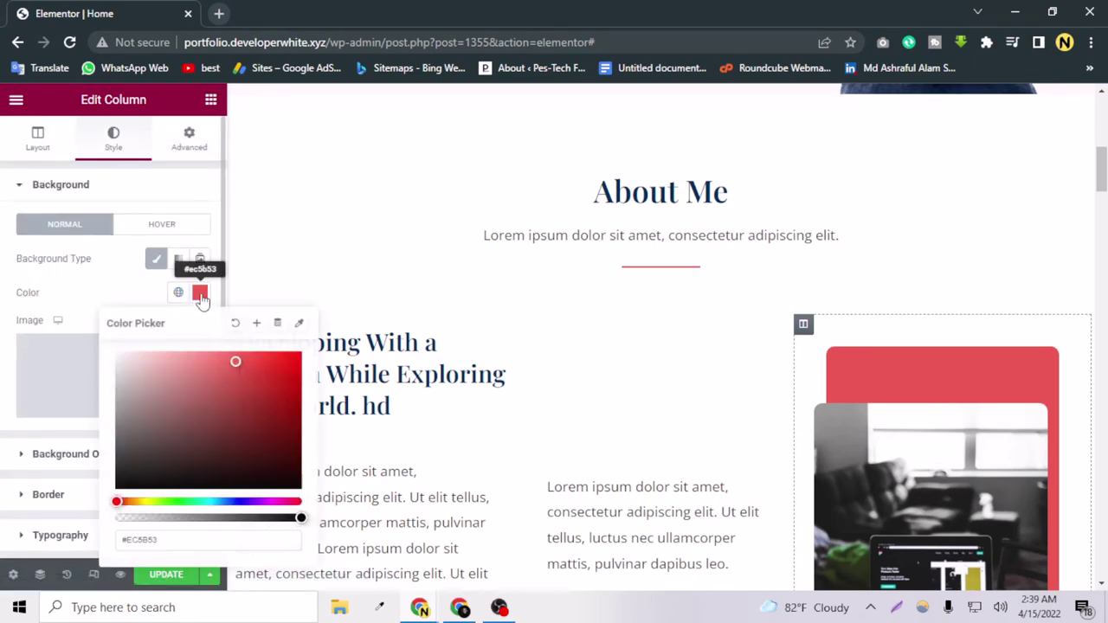
pyautogui.moveTo(258, 441); pyautogui.dragTo(196, 418)
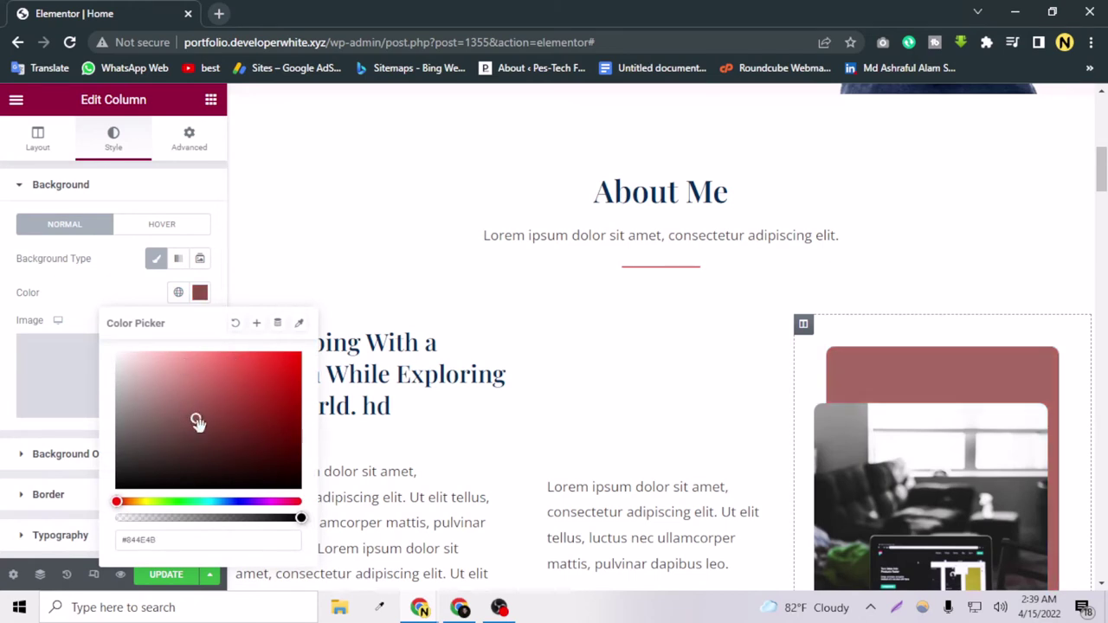
pyautogui.click(177, 502)
pyautogui.moveTo(223, 435); pyautogui.dragTo(334, 317)
# Step: Undo the green column background, then redo it so the green stays
pyautogui.scroll(-1, 897, 405)
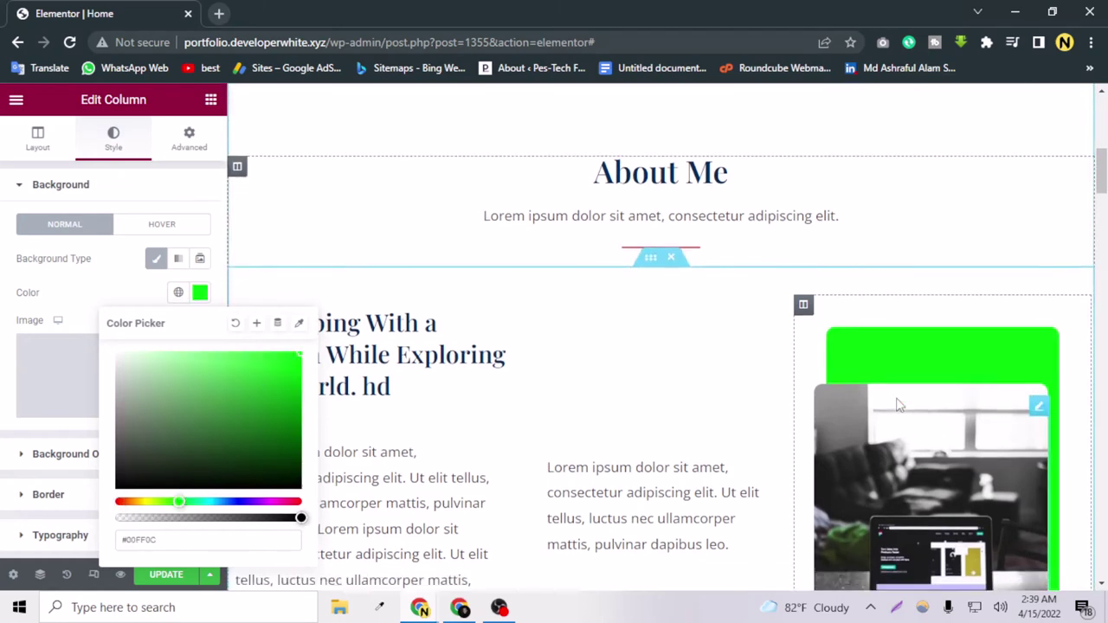
pyautogui.scroll(-5, 897, 405)
pyautogui.hotkey('ctrl', 'z')
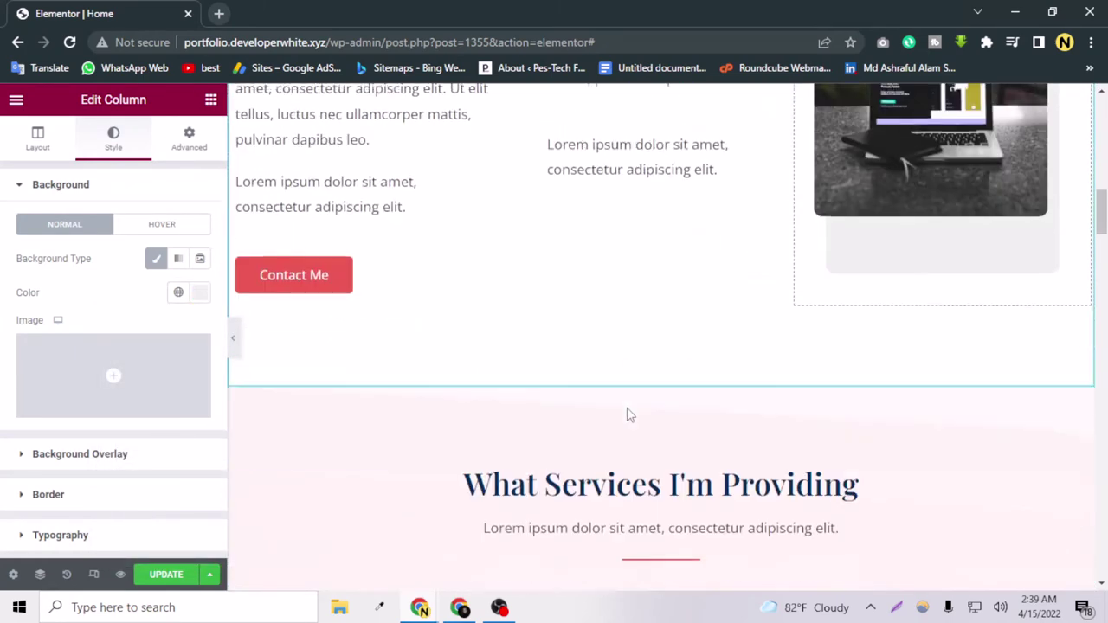
pyautogui.scroll(-4, 563, 425)
pyautogui.scroll(5, 507, 447)
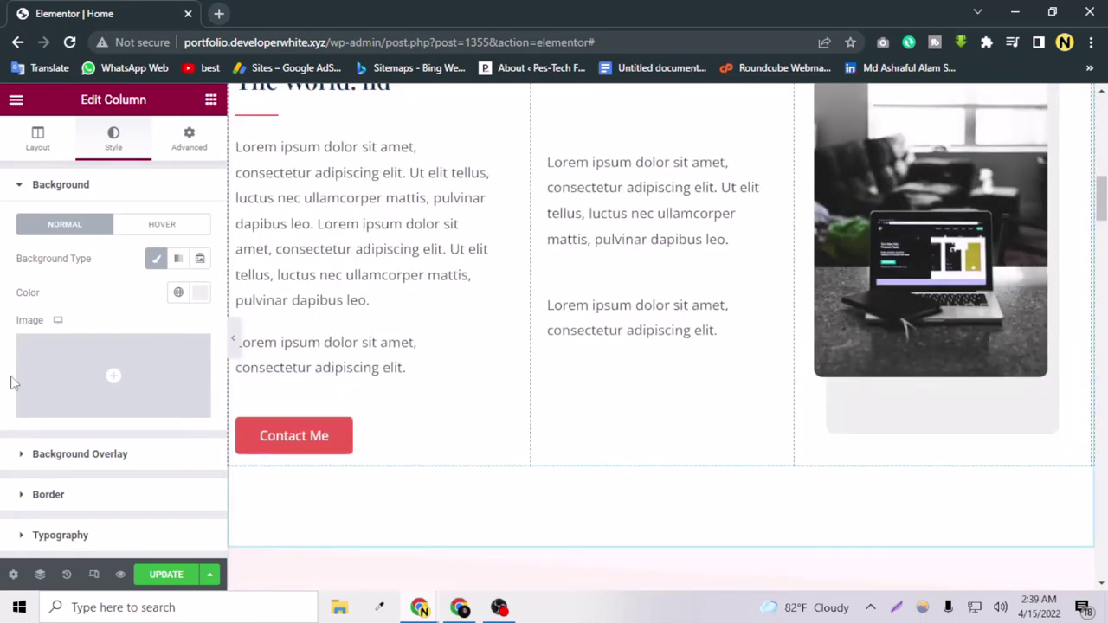
pyautogui.hotkey('ctrl', 'shift', 'z')
pyautogui.scroll(3, 775, 485)
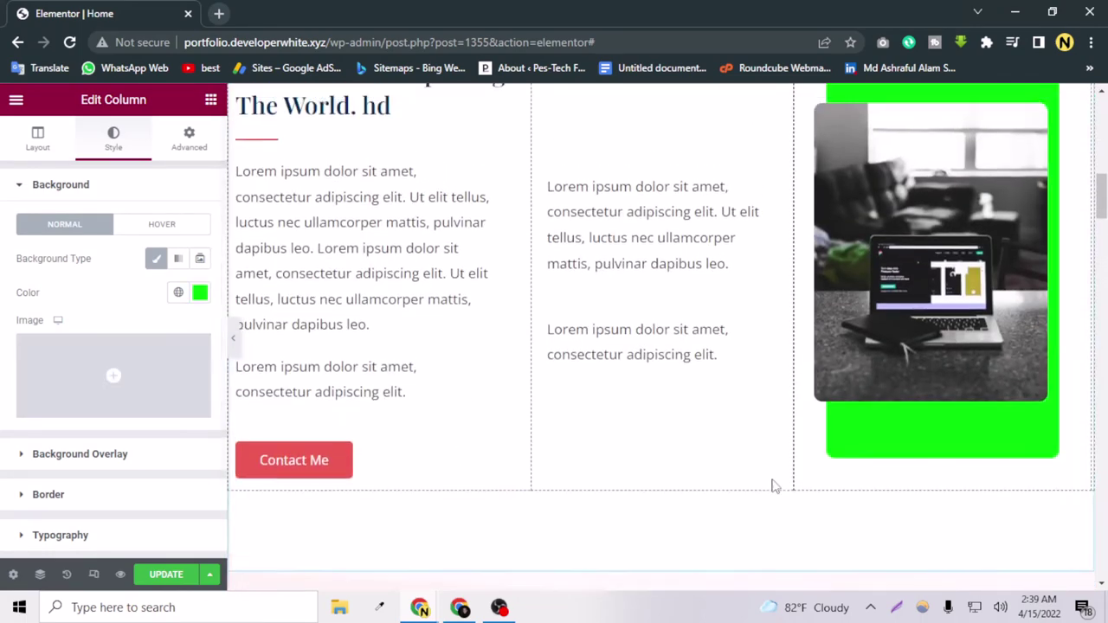
pyautogui.scroll(-6, 758, 492)
pyautogui.scroll(-5, 758, 495)
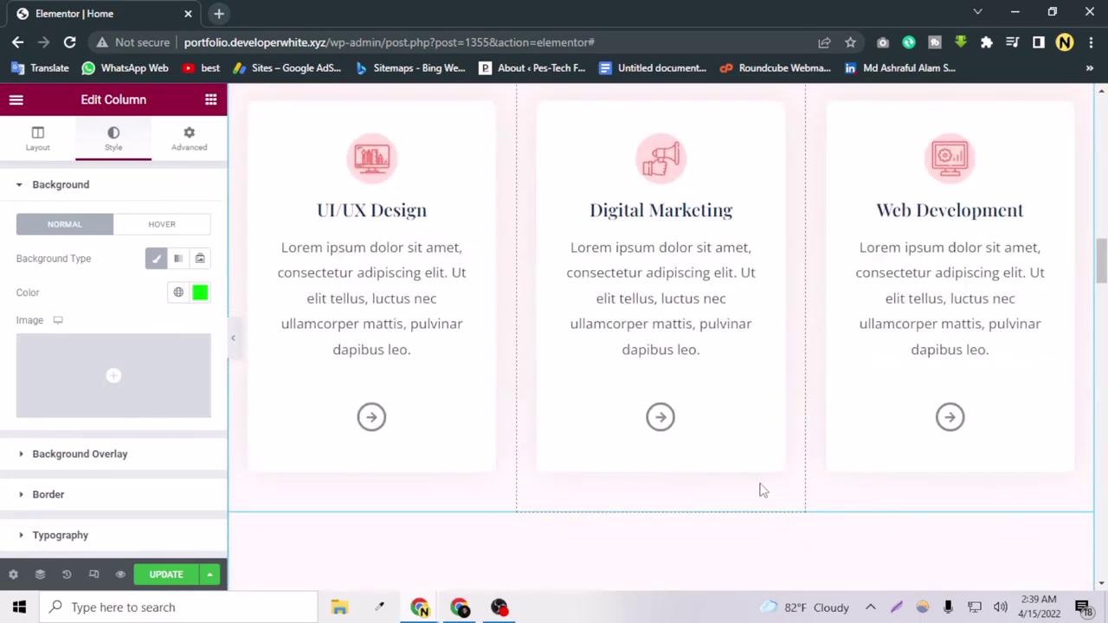
pyautogui.scroll(1, 403, 234)
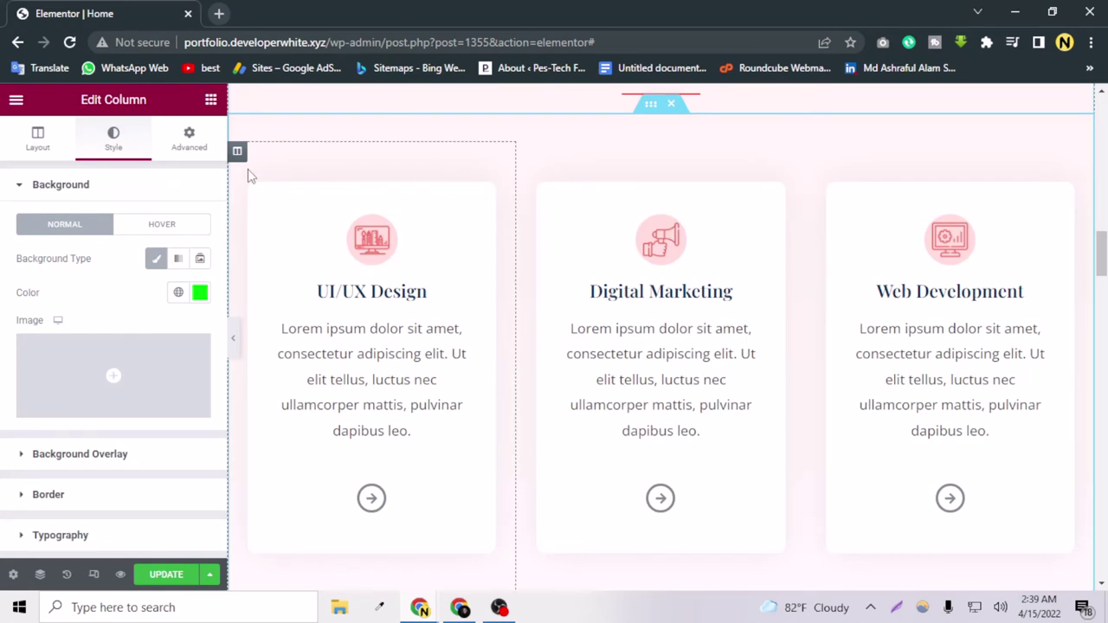
# Step: Step through the UI/UX Design card's image, heading and text to reach its arrow icon widget
pyautogui.click(475, 208)
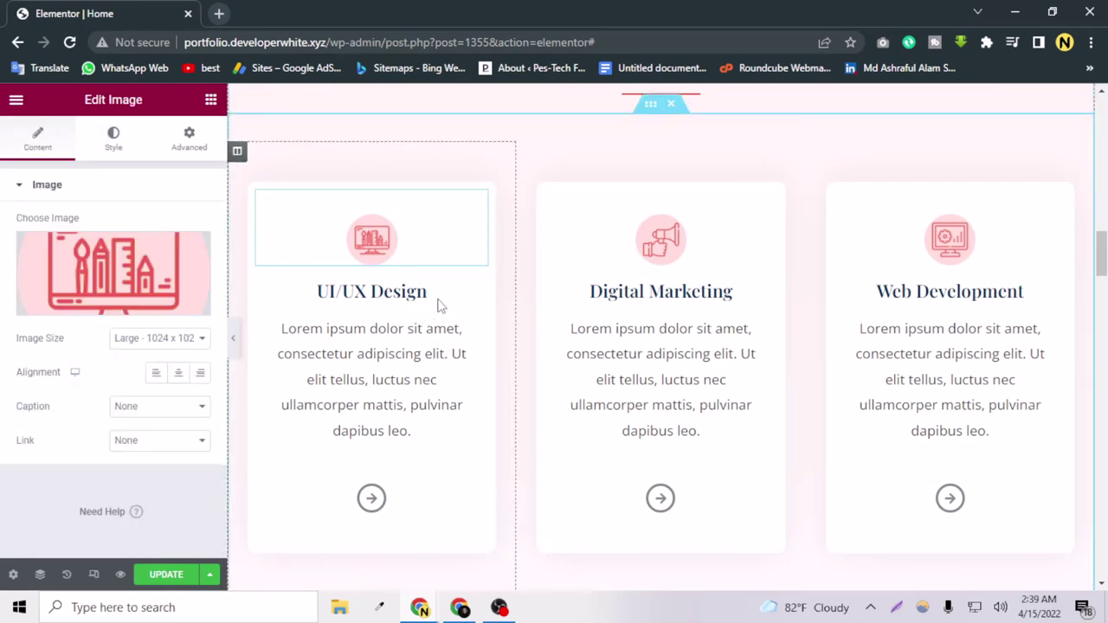
pyautogui.click(477, 292)
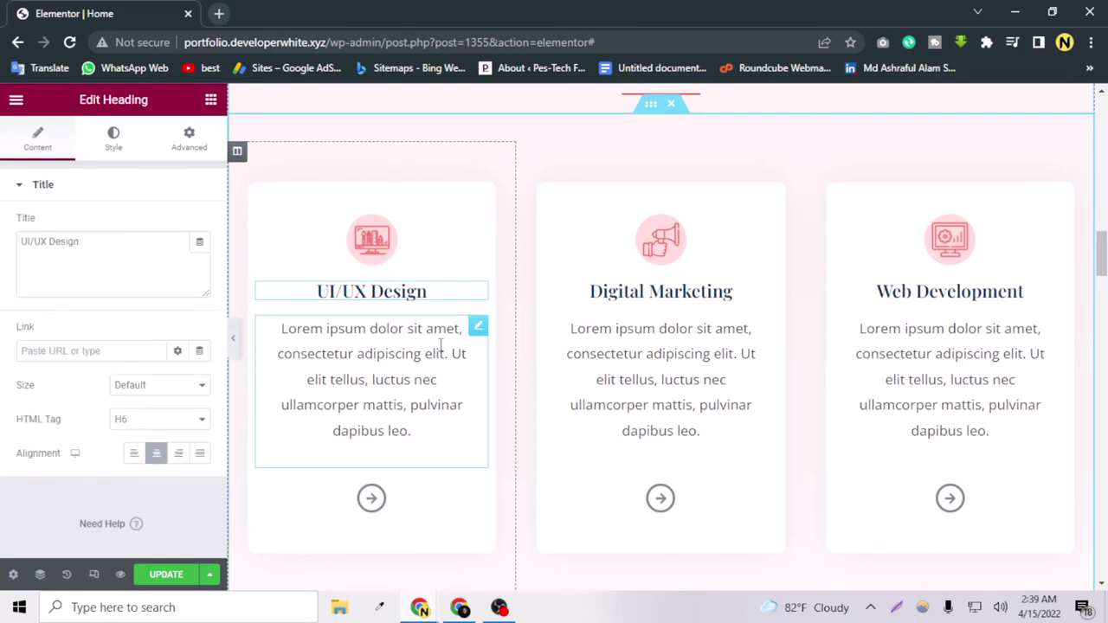
pyautogui.click(478, 326)
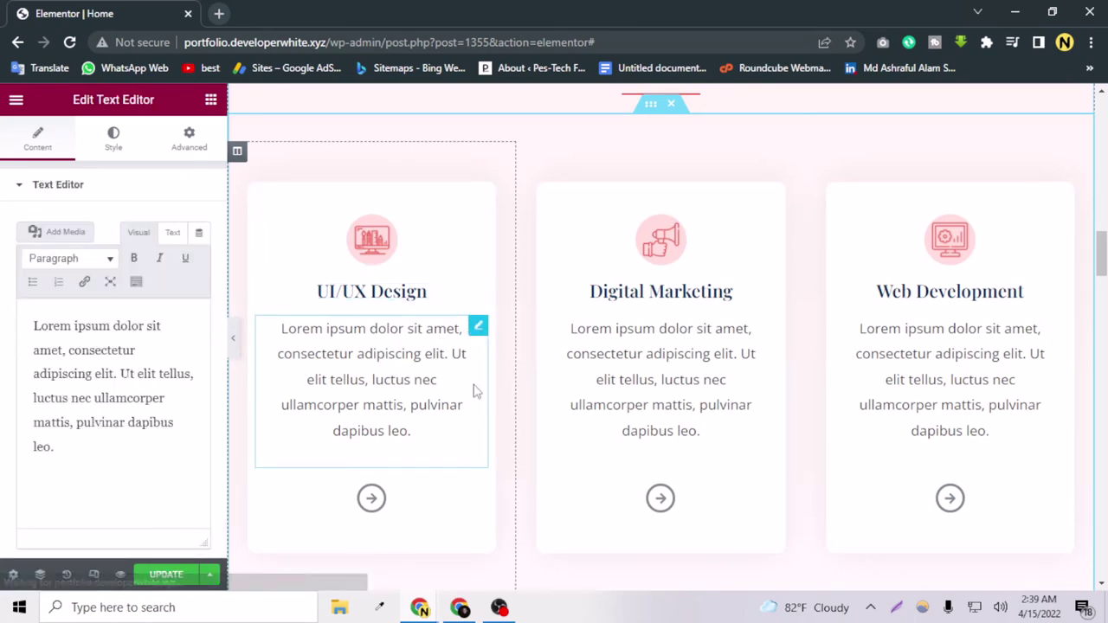
pyautogui.scroll(-1, 474, 390)
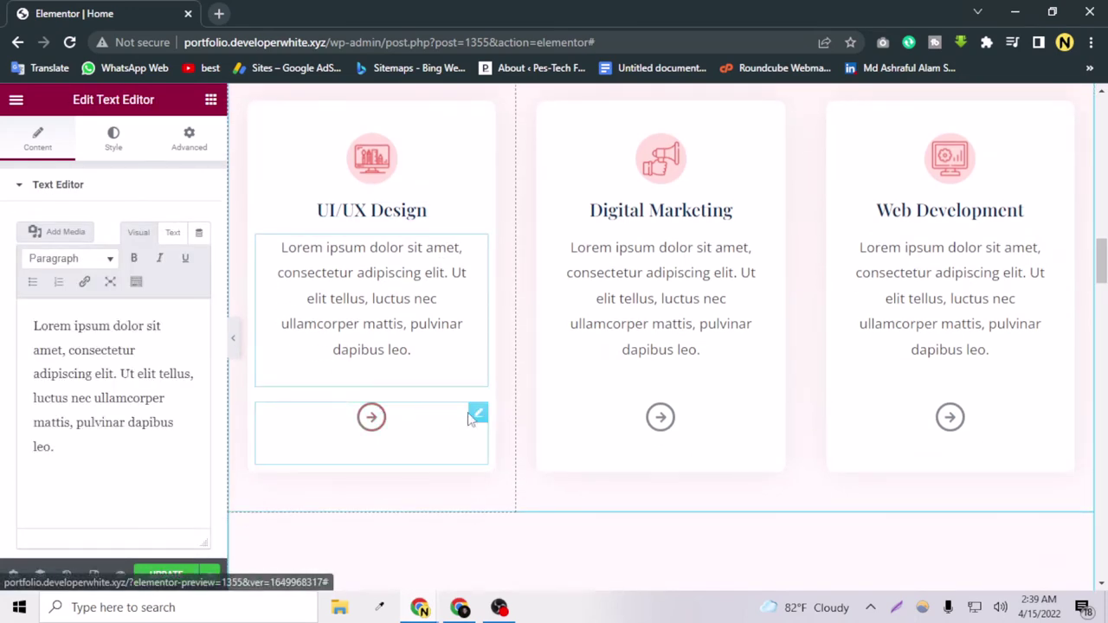
pyautogui.click(478, 413)
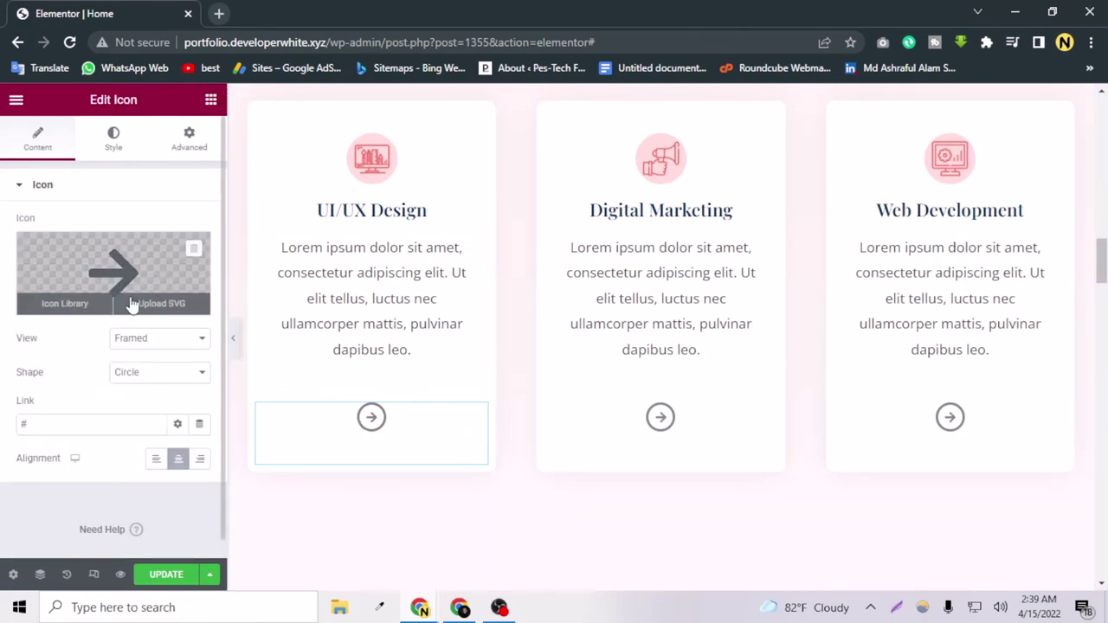
# Step: Swap the card's right arrow for the Arrow up icon from the Icon Library
pyautogui.click(98, 306)
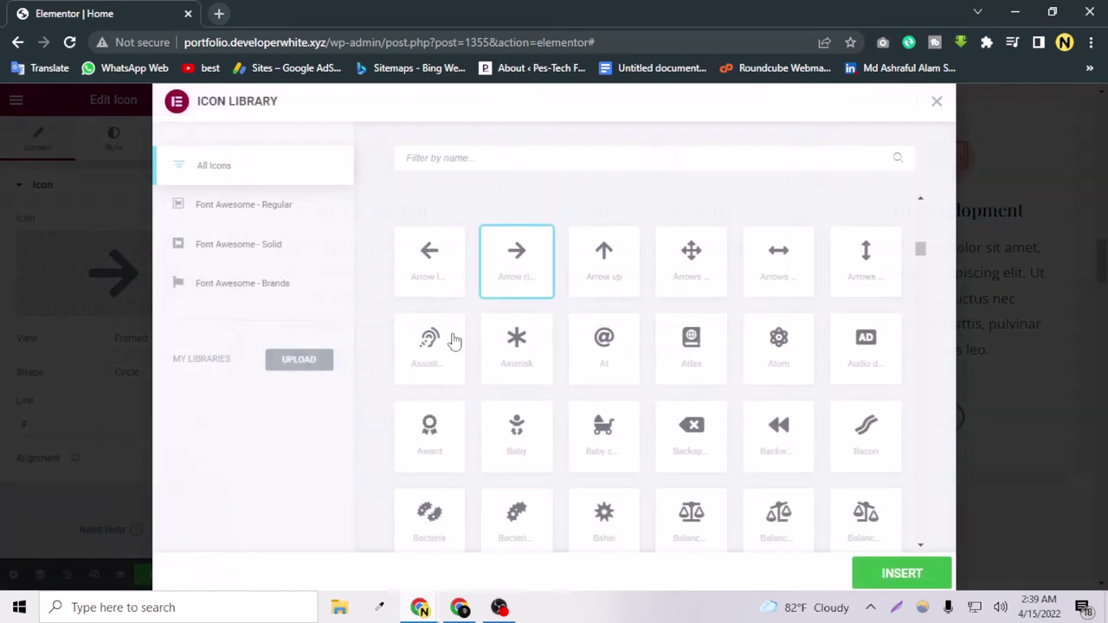
pyautogui.click(598, 251)
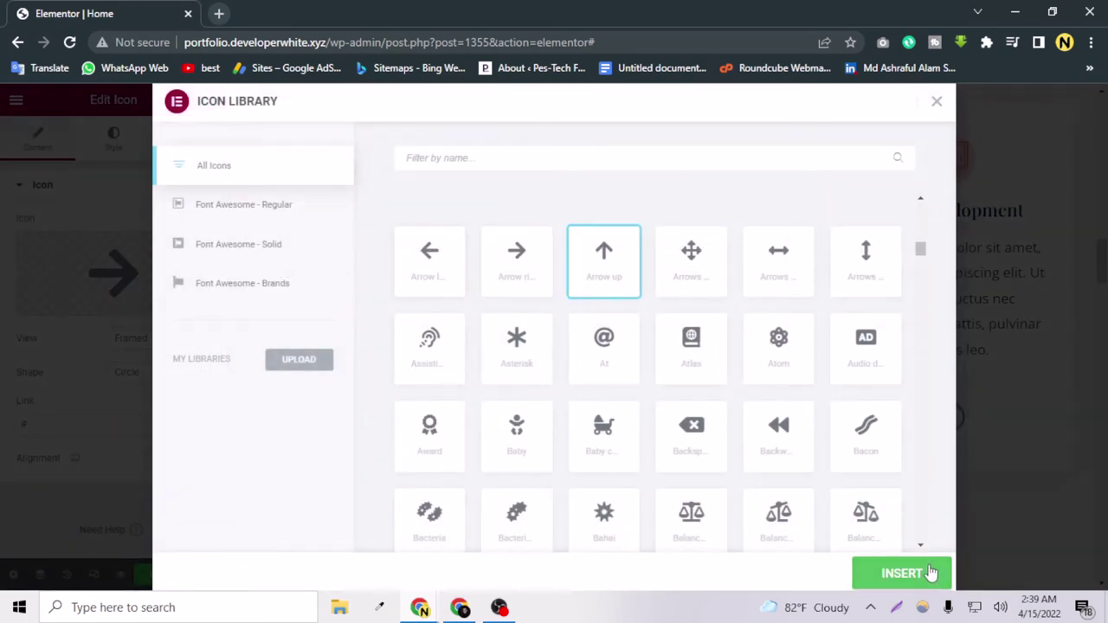
pyautogui.click(902, 573)
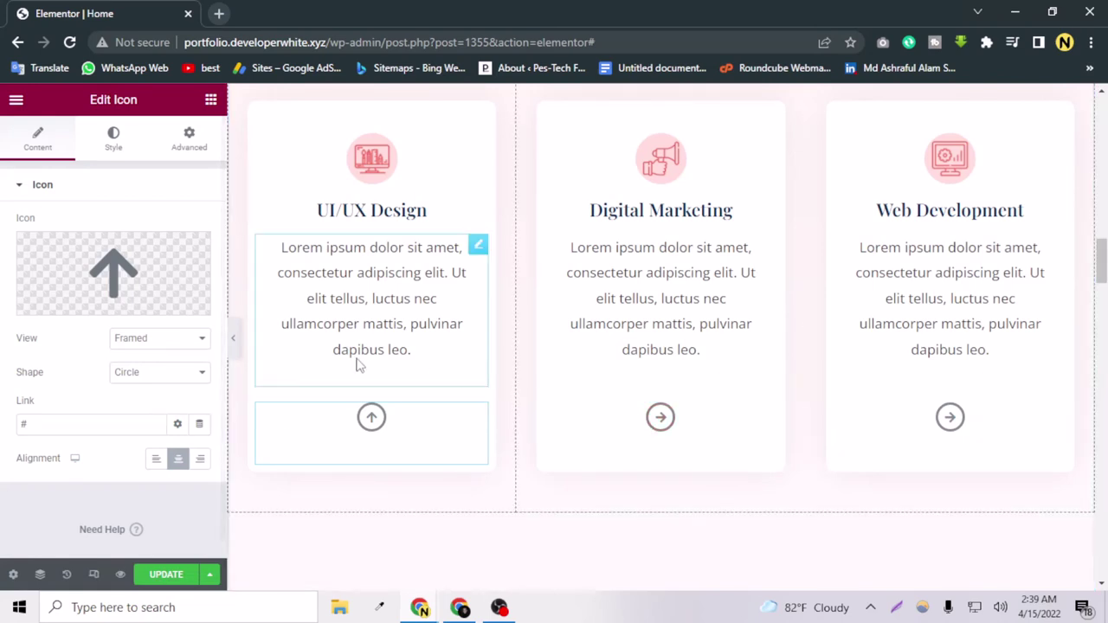
pyautogui.scroll(2, 358, 364)
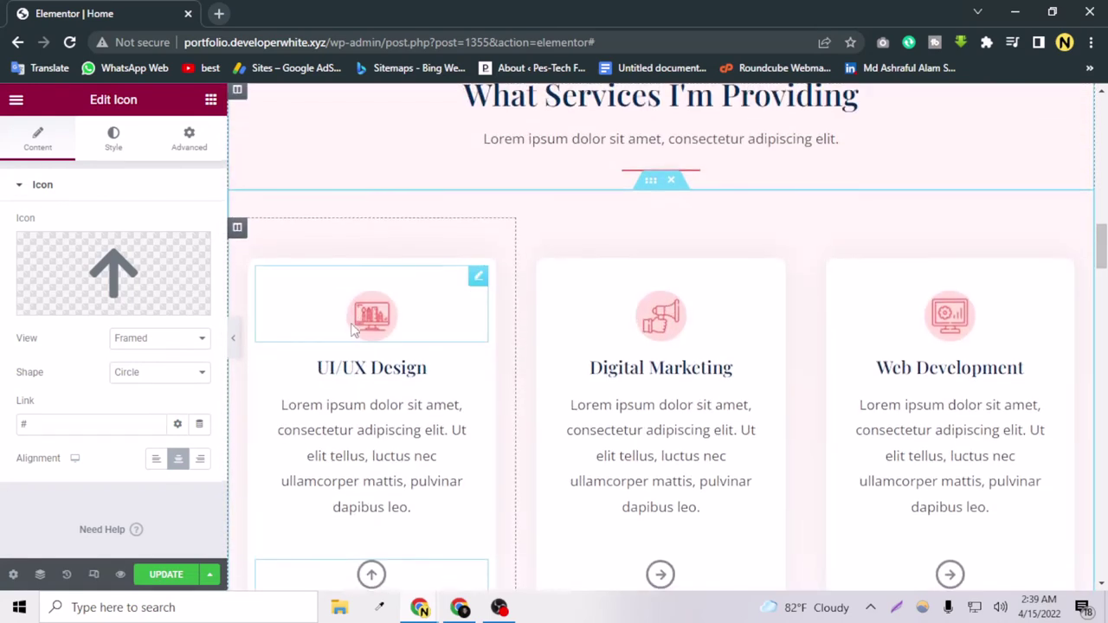
pyautogui.scroll(-1, 353, 329)
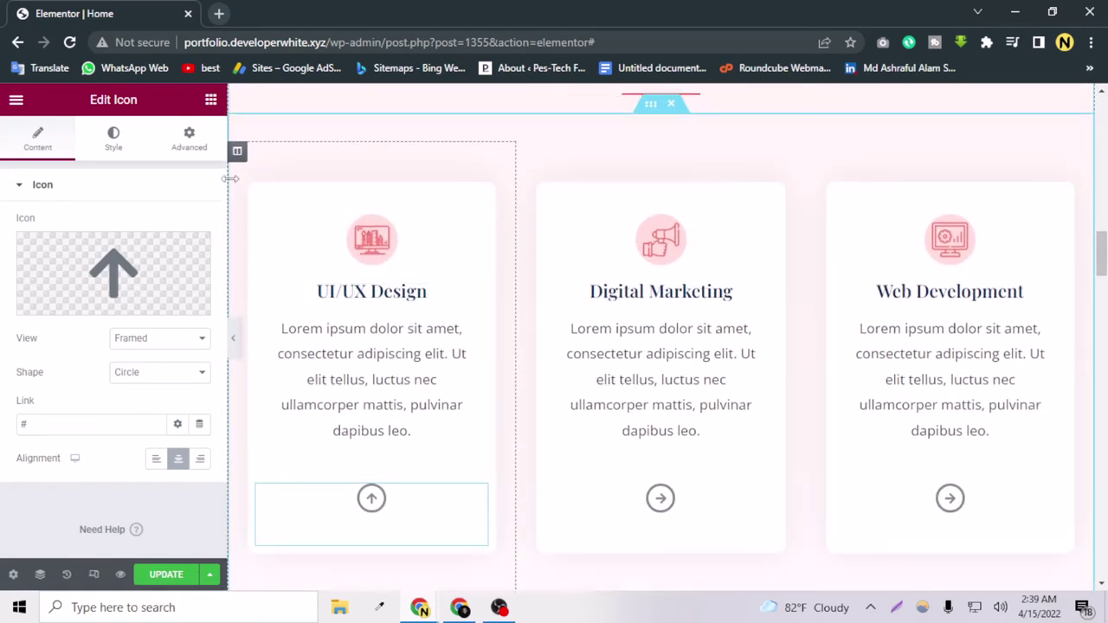
pyautogui.rightClick(305, 243)
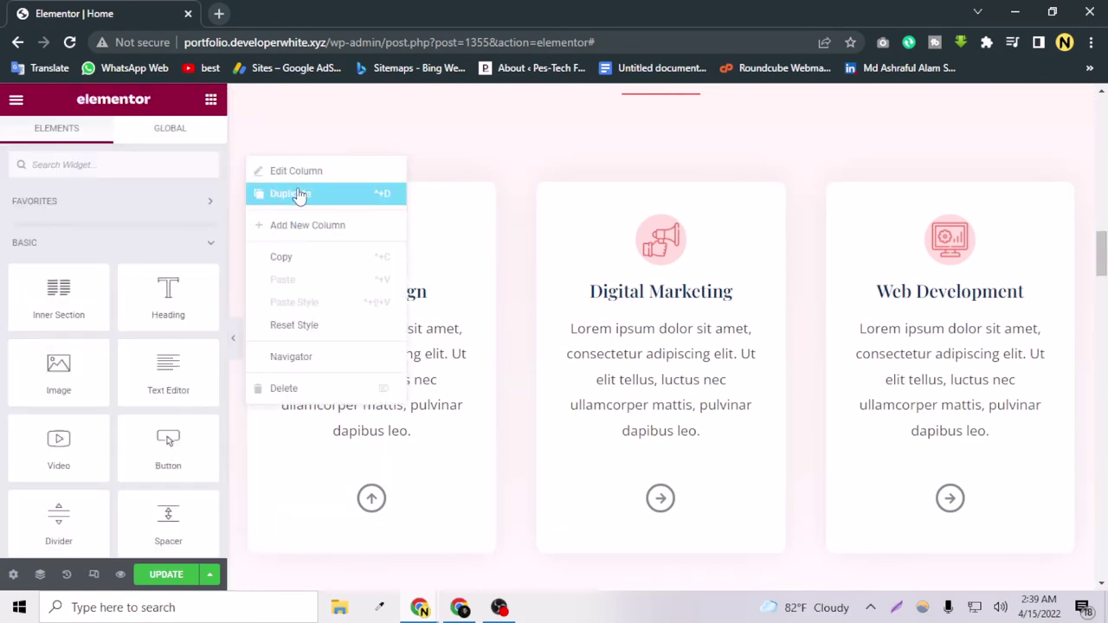
# Step: Paste a copy of the UI/UX Design column into the services row
pyautogui.click(284, 257)
pyautogui.rightClick(533, 151)
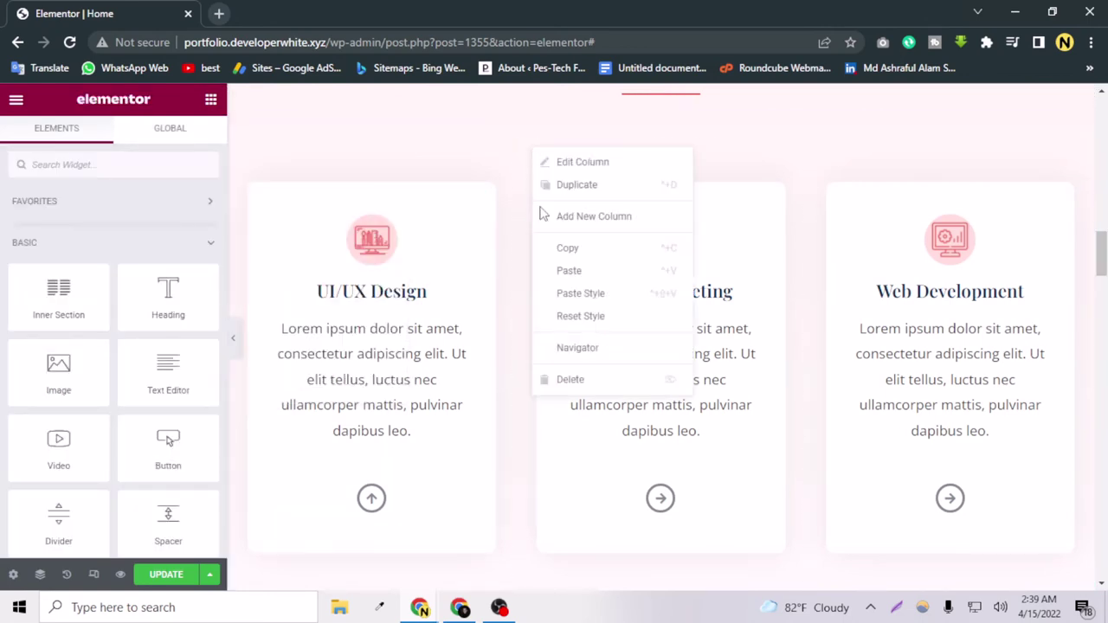
pyautogui.click(569, 272)
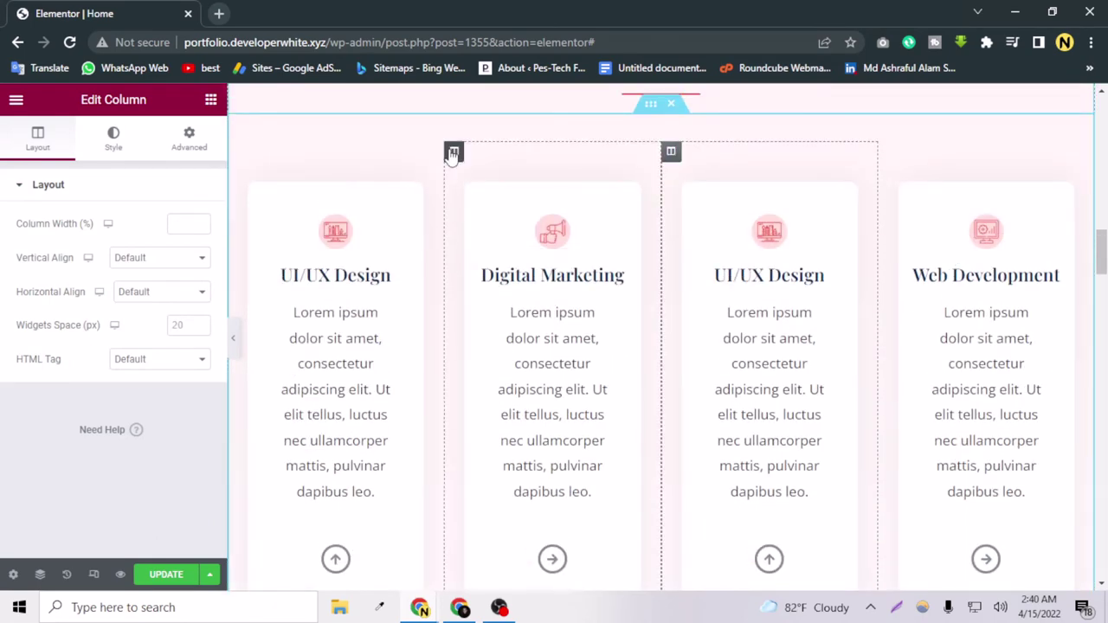
# Step: Delete the Digital Marketing column, leaving two UI/UX Design cards beside Web Development
pyautogui.rightClick(452, 153)
pyautogui.click(511, 381)
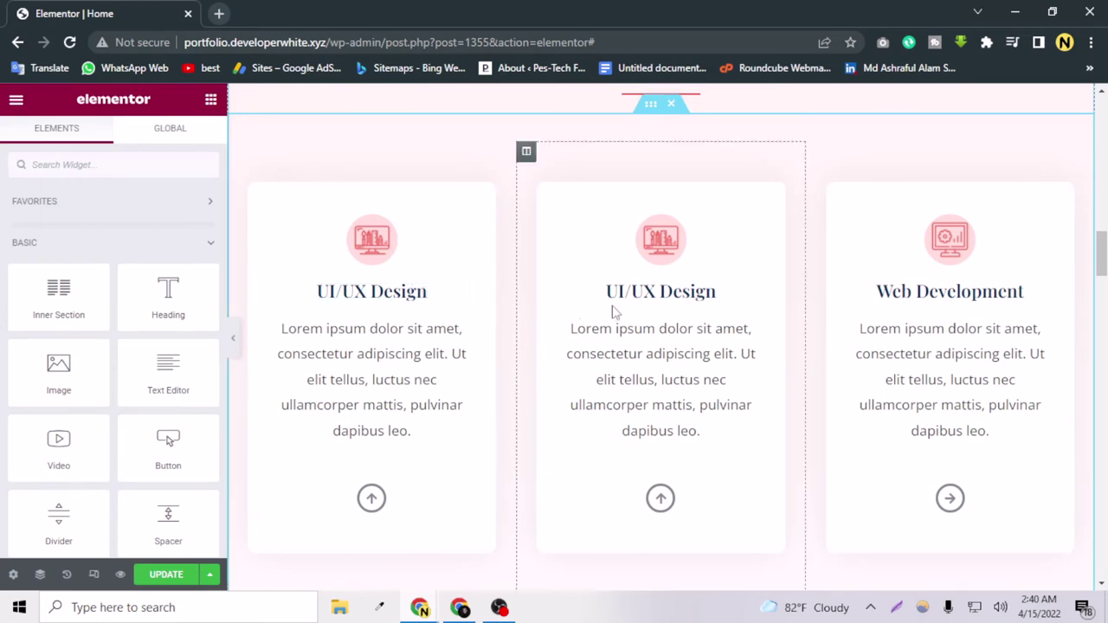
pyautogui.scroll(-2, 502, 396)
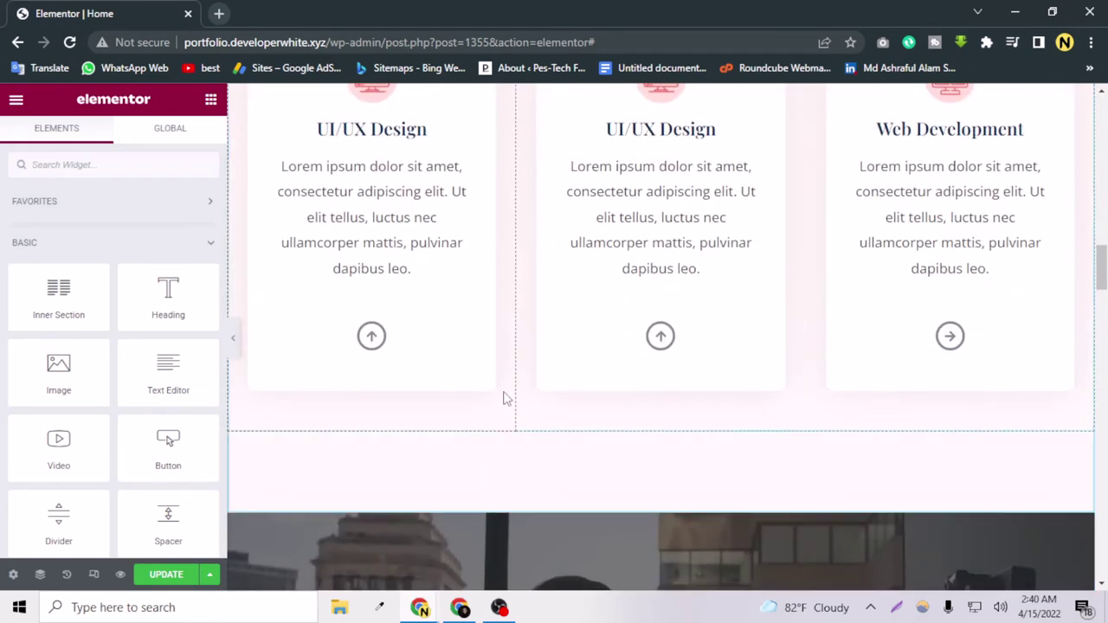
pyautogui.scroll(-4, 442, 436)
pyautogui.scroll(5, 442, 435)
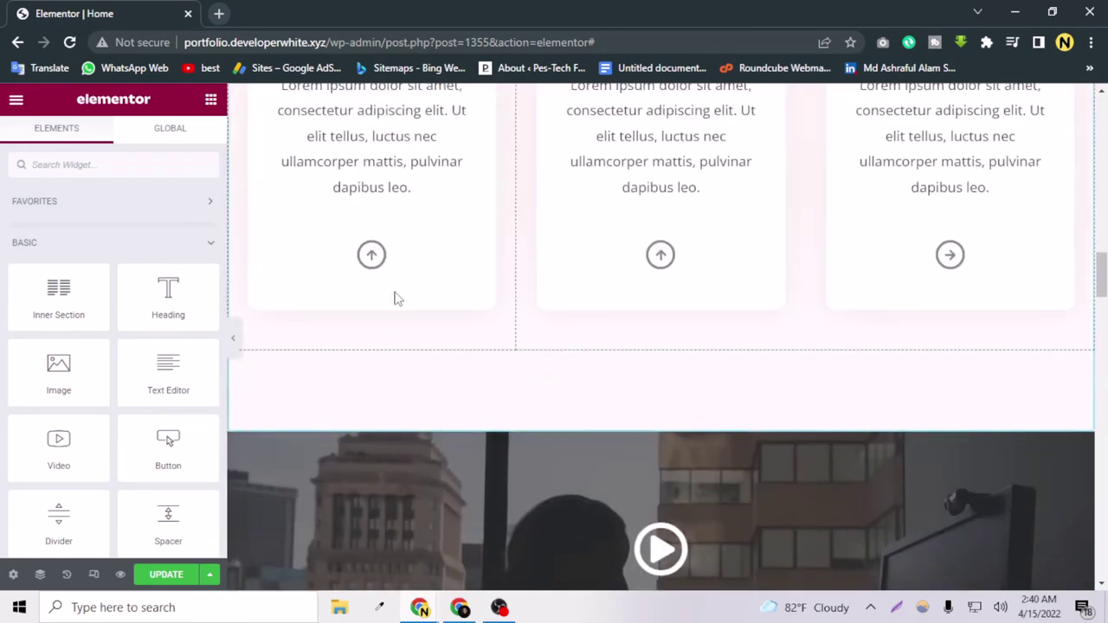
pyautogui.scroll(-6, 386, 365)
pyautogui.scroll(-1, 384, 362)
# Step: Add a new single-column section directly above Working Process
pyautogui.scroll(2, 395, 353)
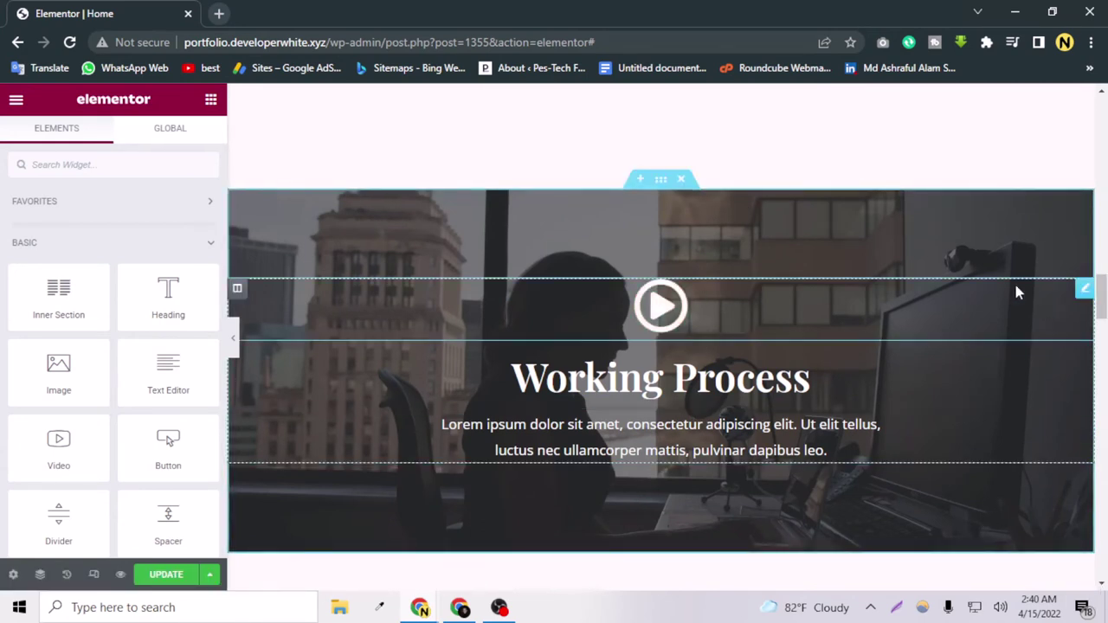
pyautogui.click(1085, 288)
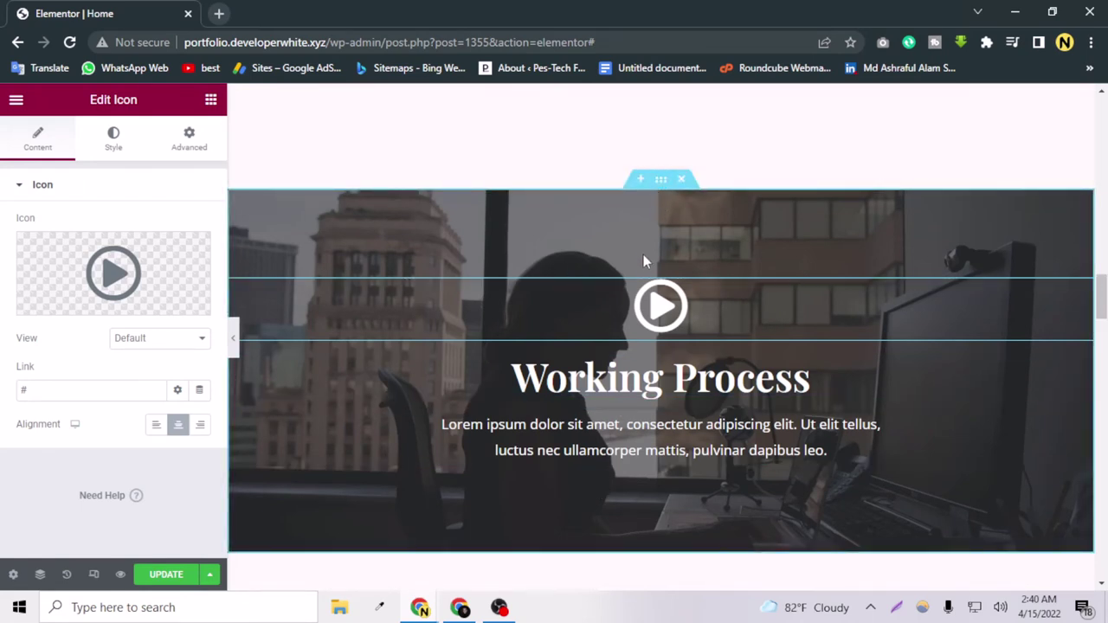
pyautogui.click(640, 180)
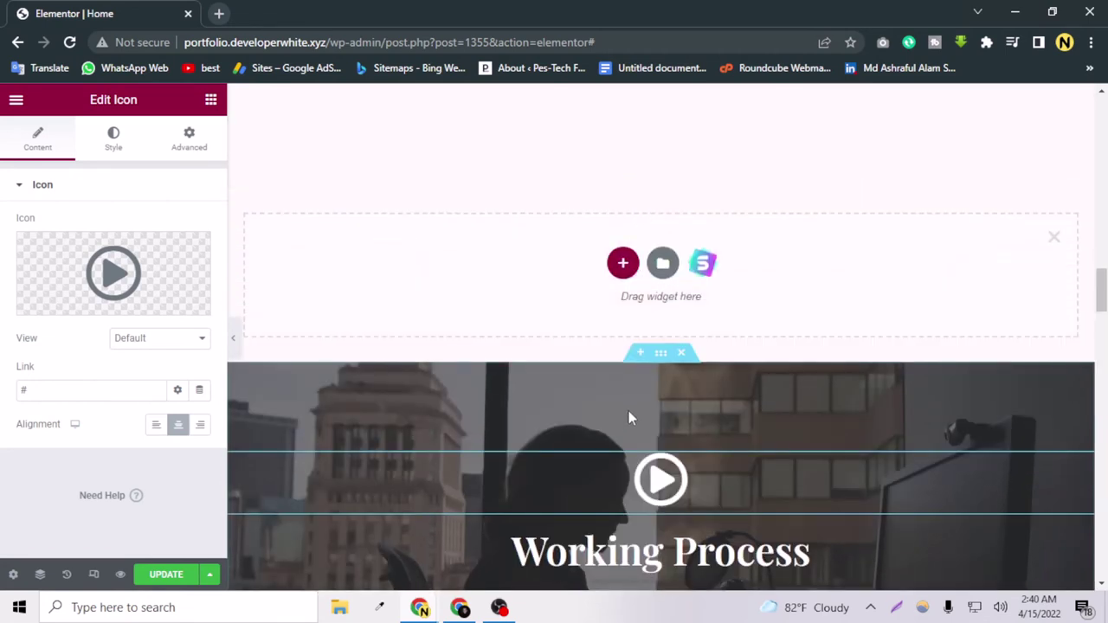
pyautogui.click(627, 264)
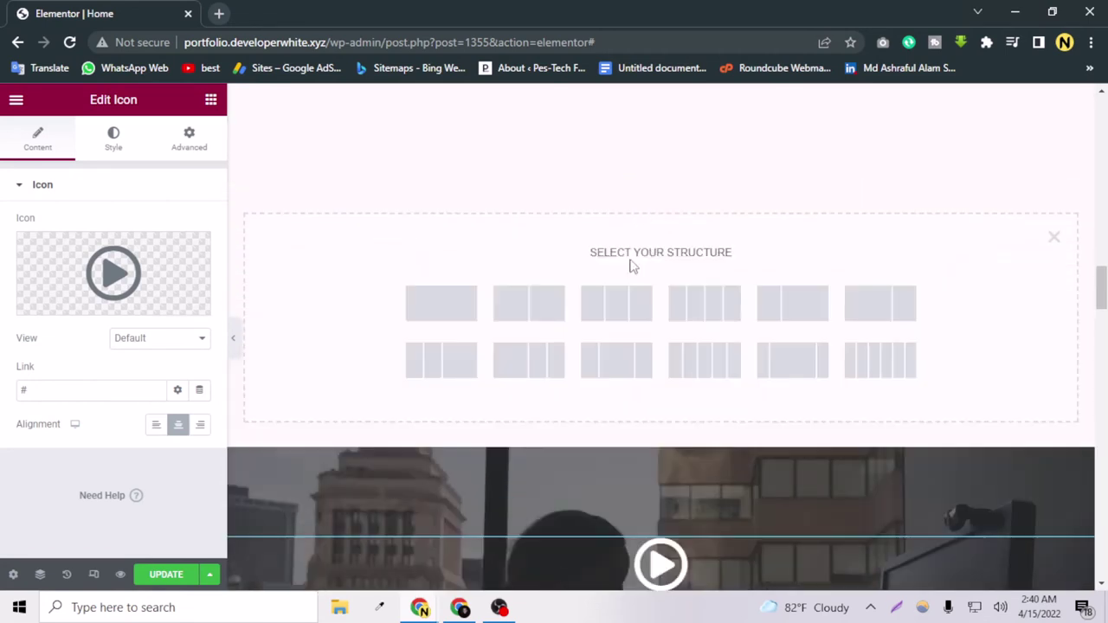
pyautogui.click(468, 316)
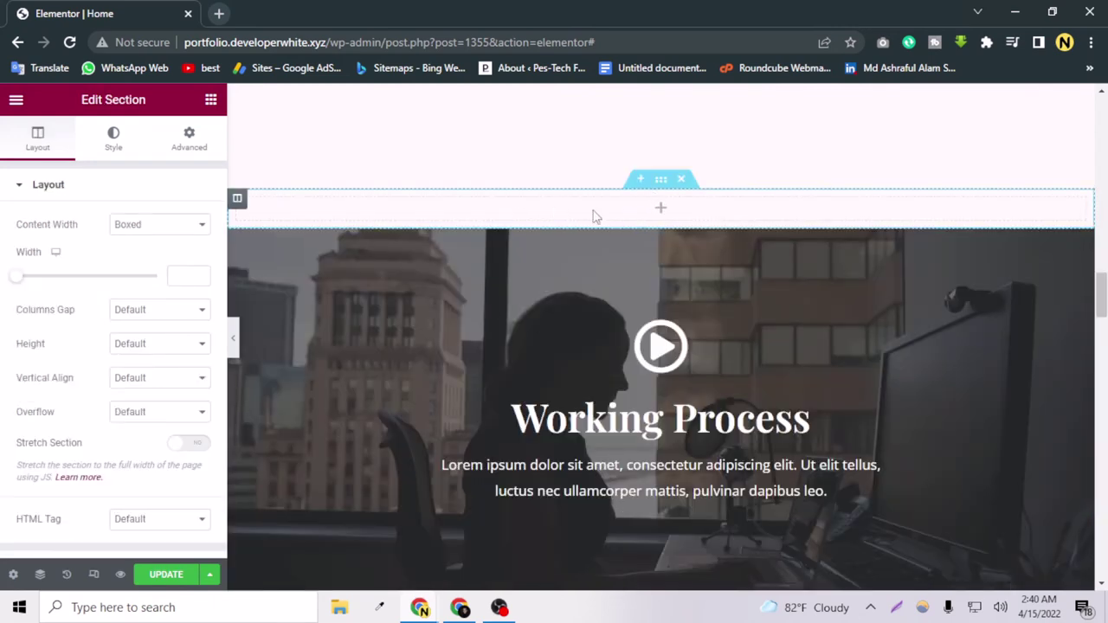
# Step: Drop a Video widget into the new section and focus its YouTube link setting
pyautogui.click(241, 201)
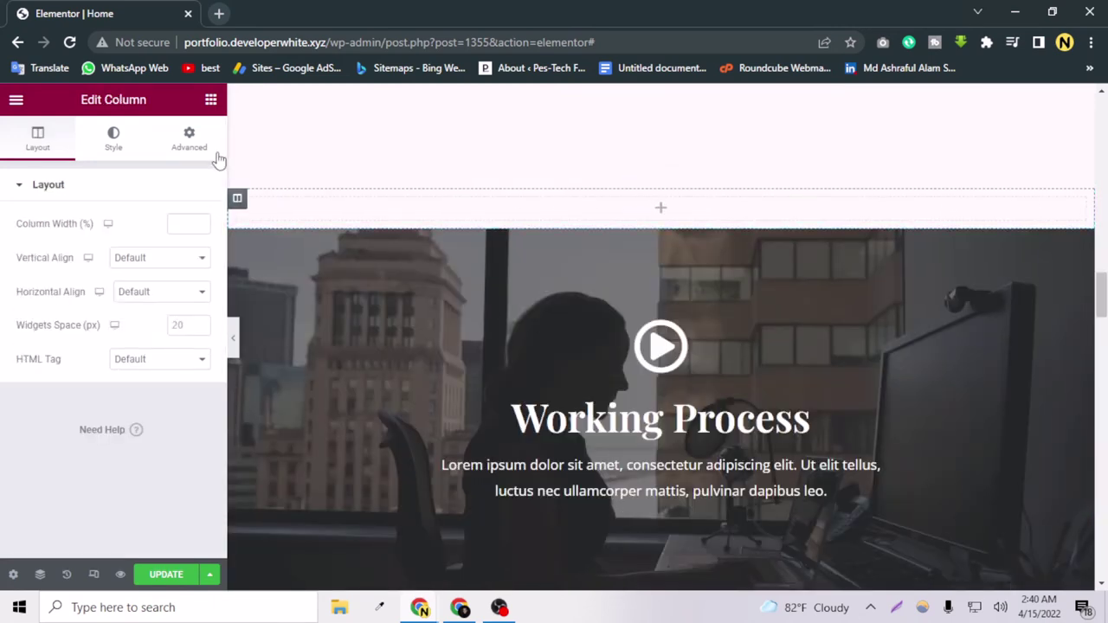
pyautogui.click(208, 100)
pyautogui.scroll(-1, 77, 416)
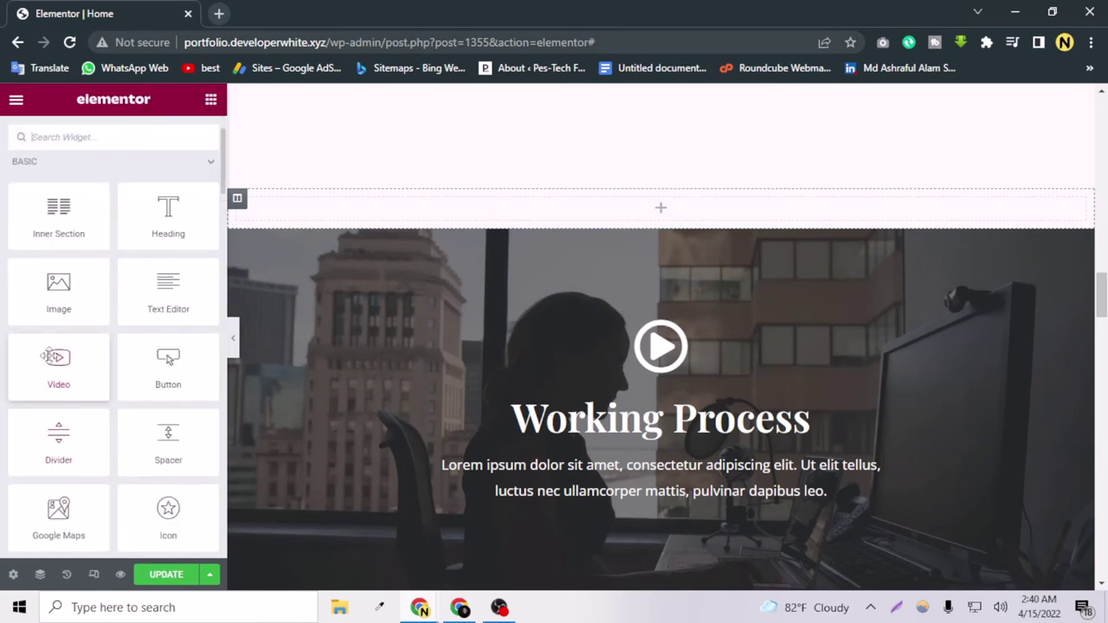
pyautogui.moveTo(52, 357); pyautogui.dragTo(286, 208)
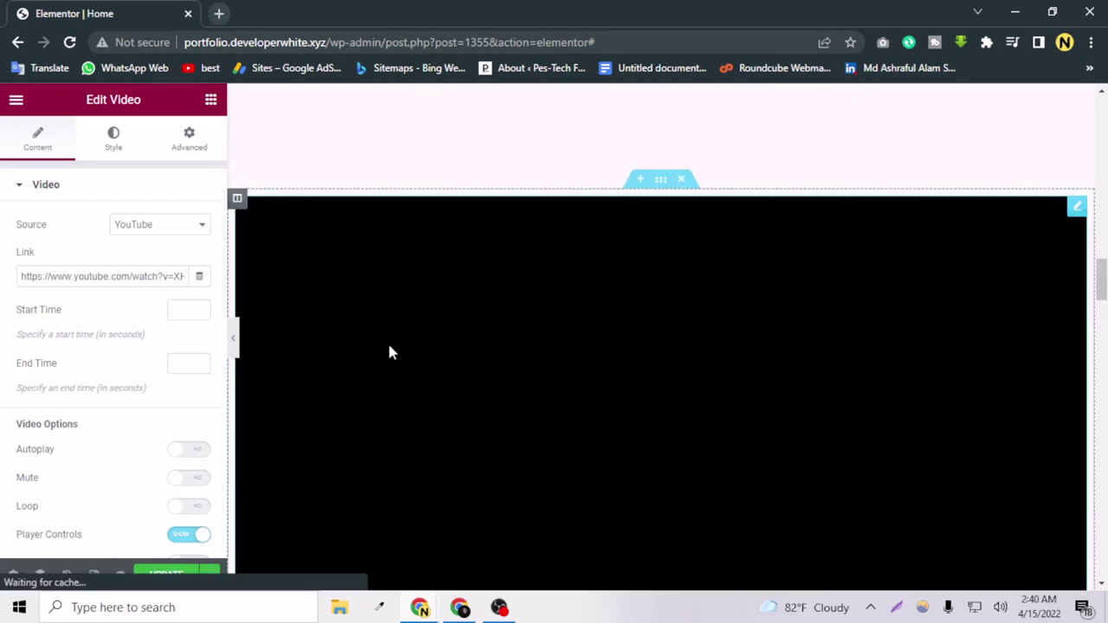
pyautogui.click(45, 277)
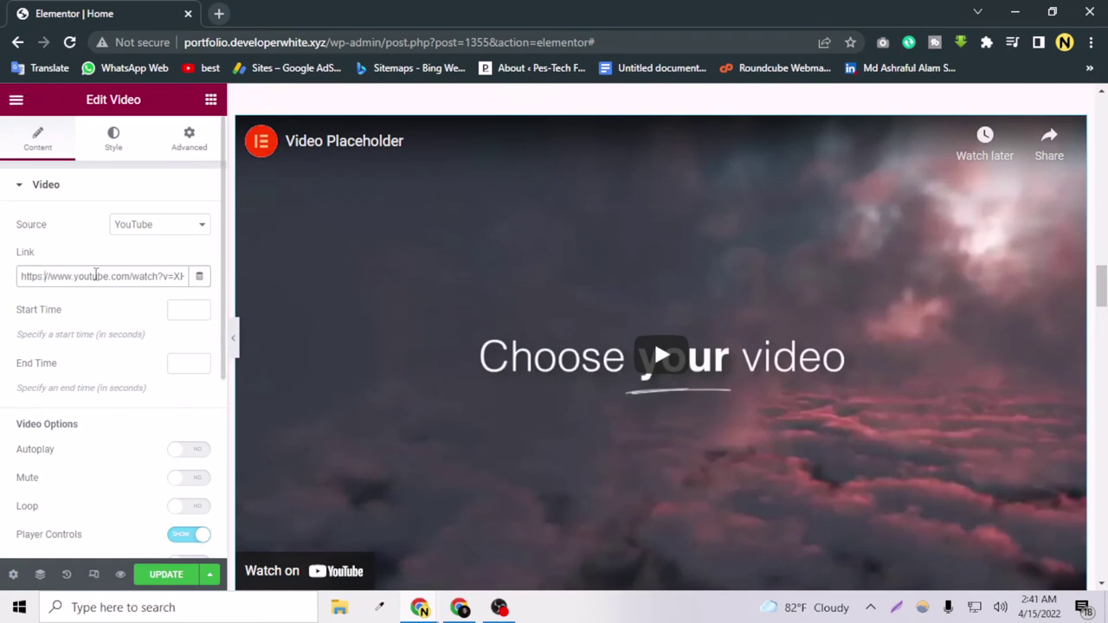
pyautogui.scroll(-2, 296, 292)
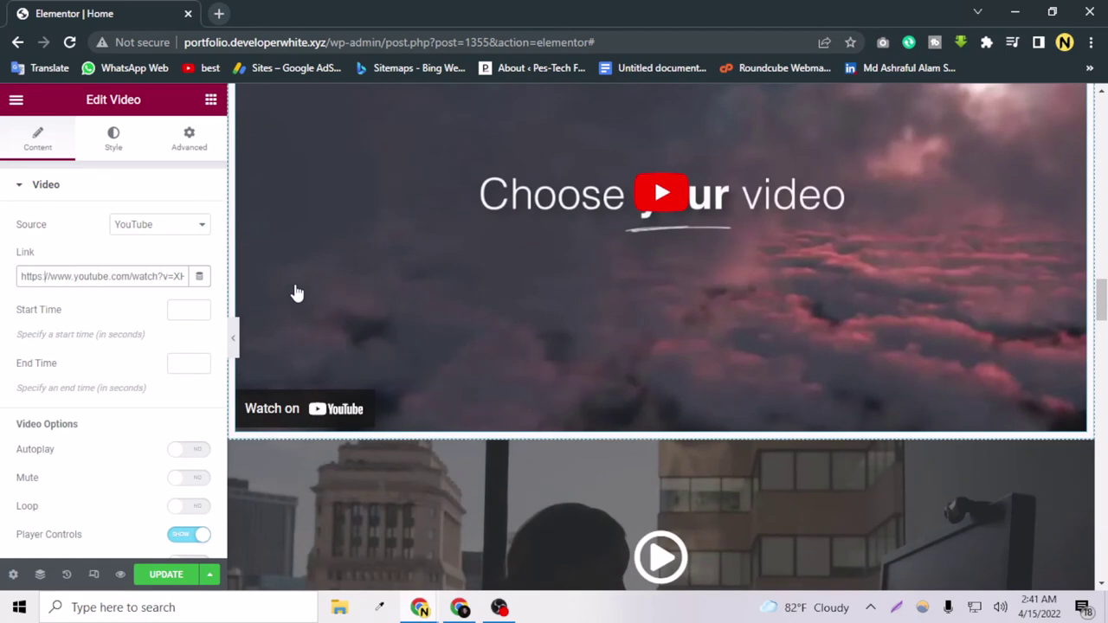
pyautogui.scroll(-1, 296, 292)
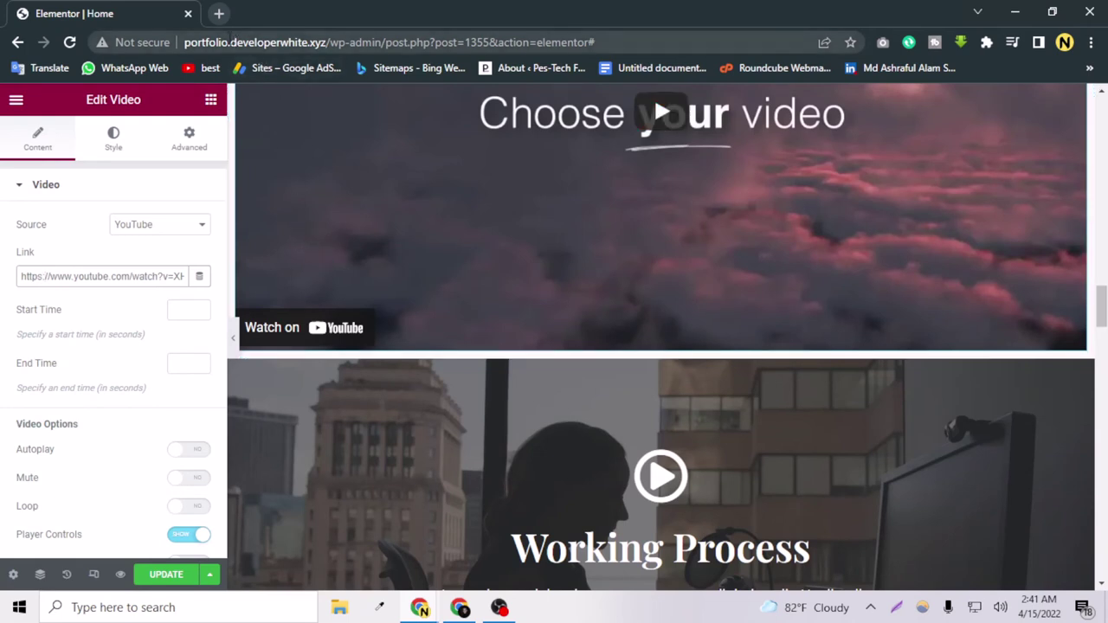
# Step: In a new tab, load the portfolio site and go to the WordPress admin Media Library
pyautogui.click(218, 13)
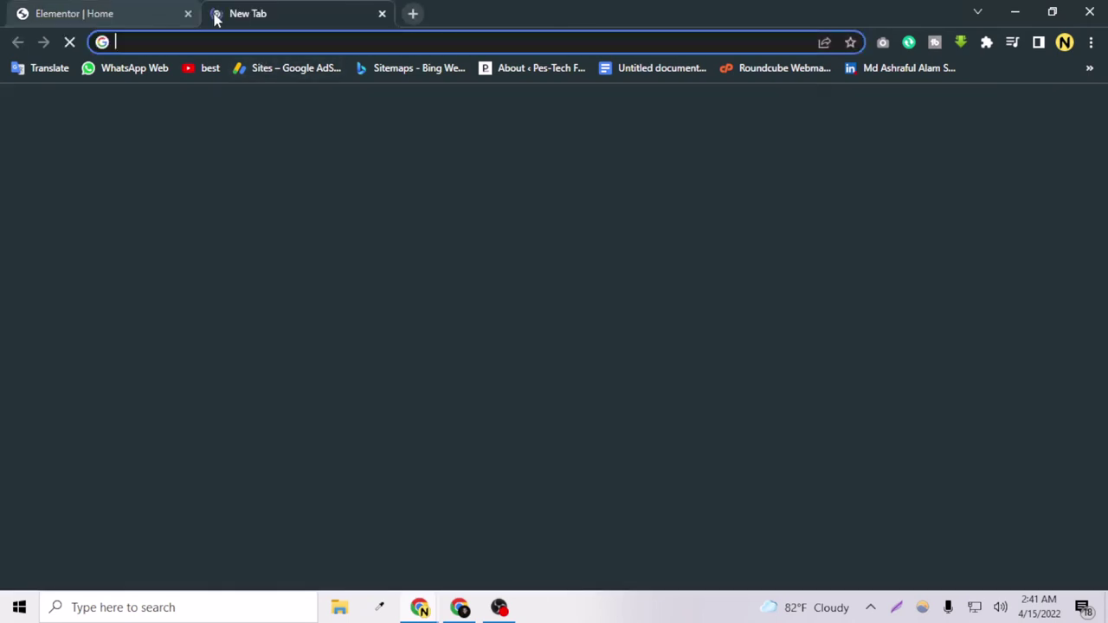
pyautogui.write('por')
pyautogui.press('Return')
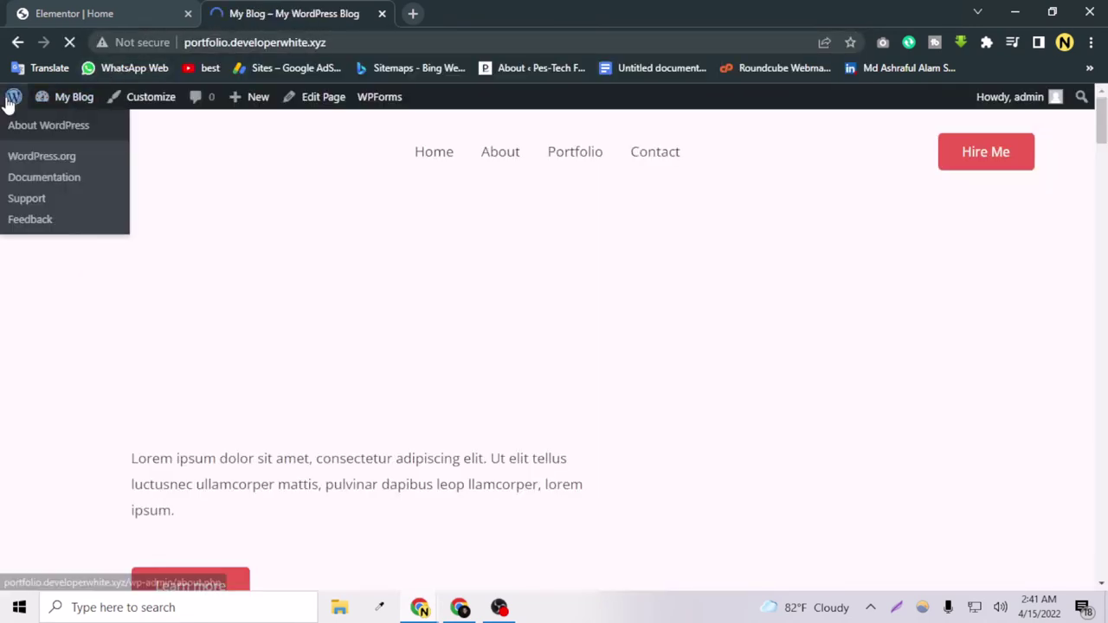
pyautogui.click(13, 97)
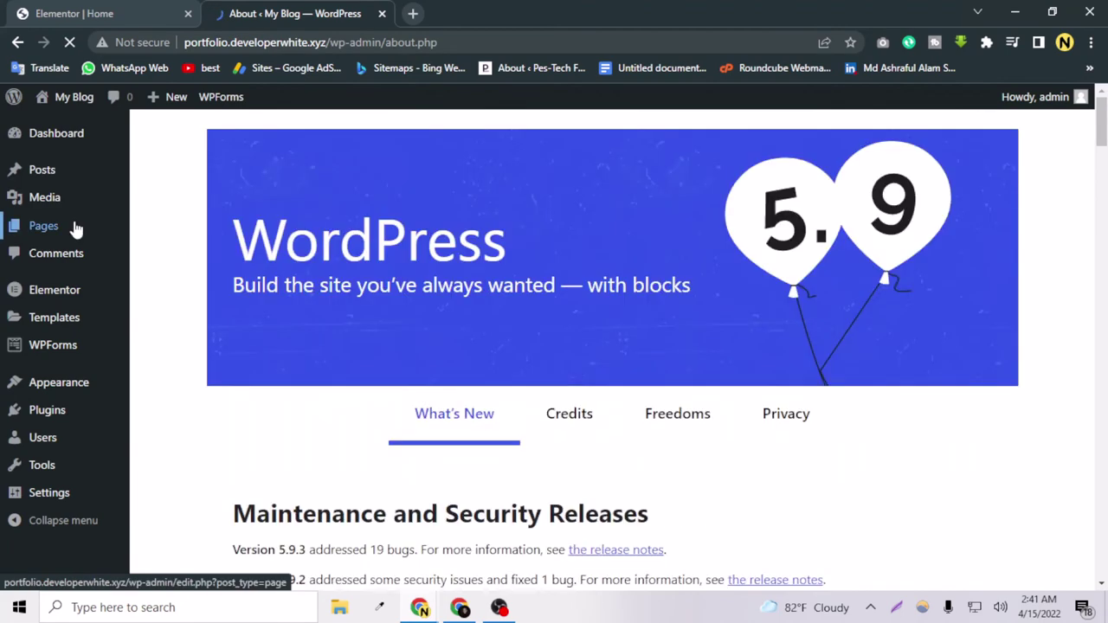
pyautogui.click(57, 212)
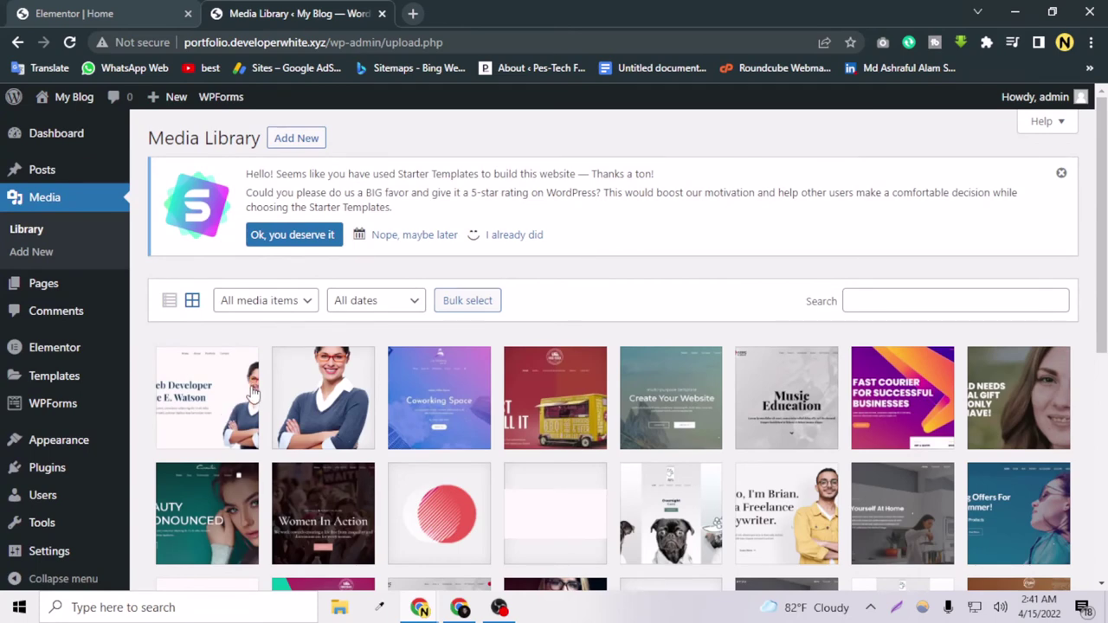
# Step: Open the real-estate-social-img.jpg details and select its full file URL
pyautogui.click(199, 410)
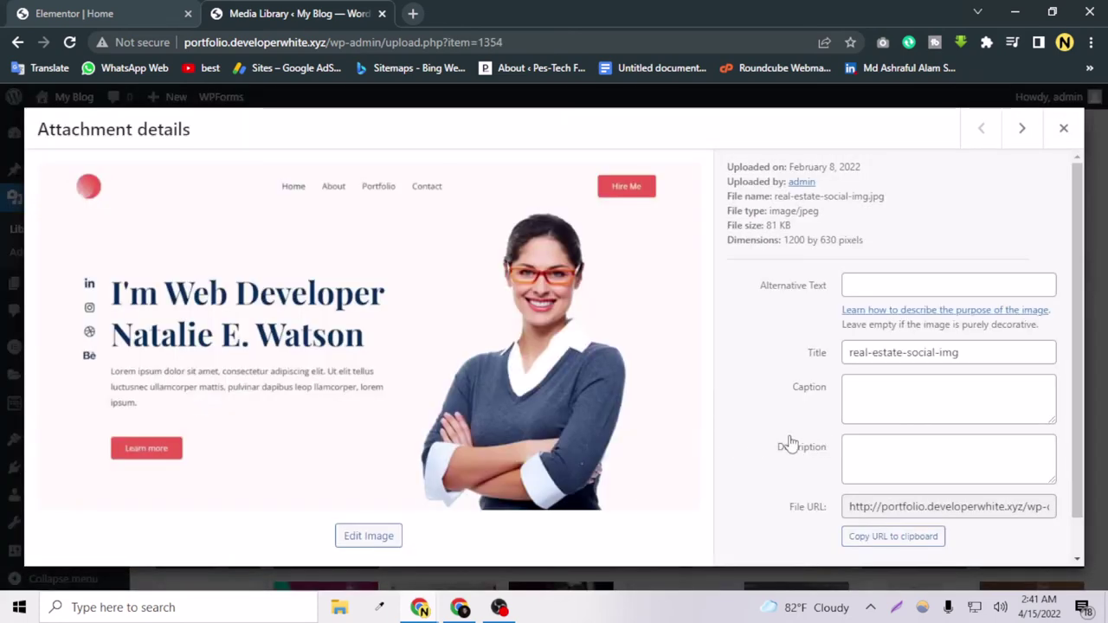
pyautogui.scroll(-1, 851, 421)
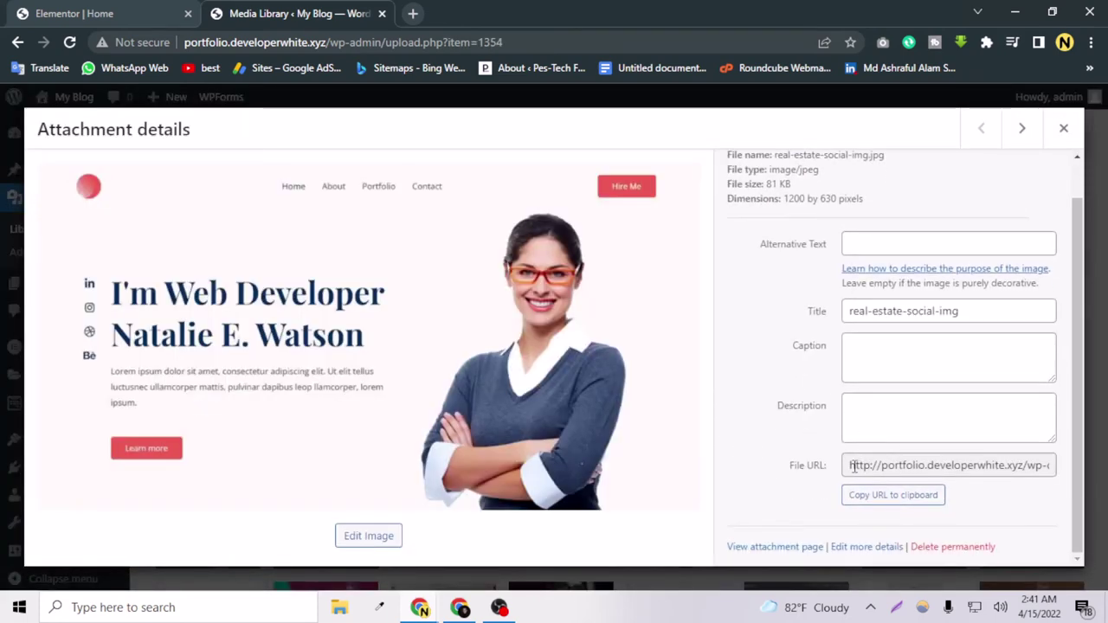
pyautogui.moveTo(854, 467); pyautogui.dragTo(1051, 475)
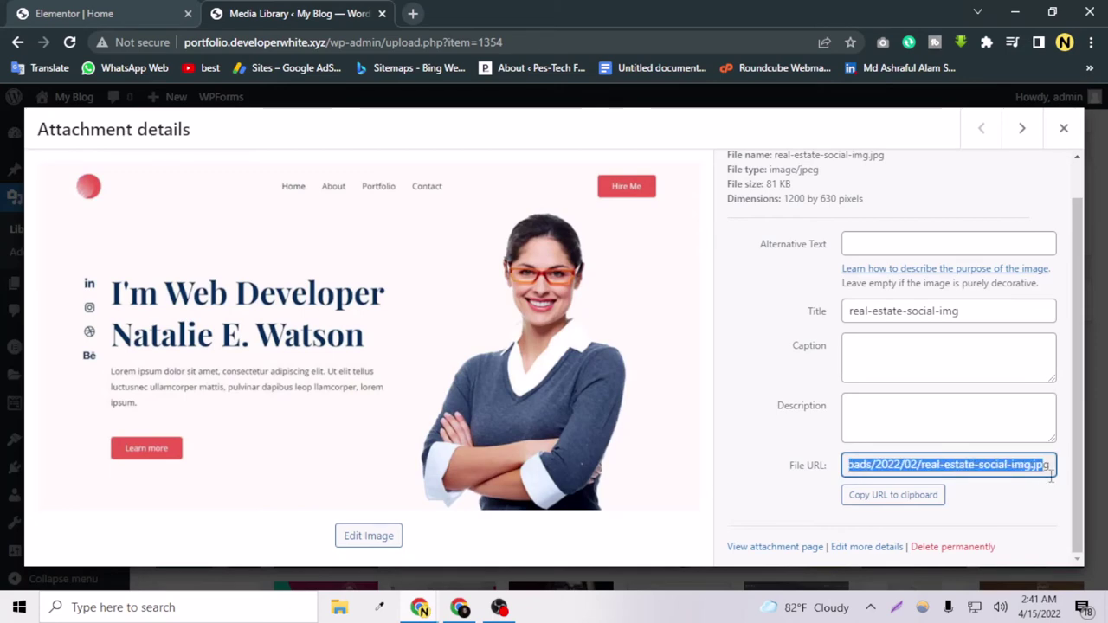
pyautogui.click(146, 11)
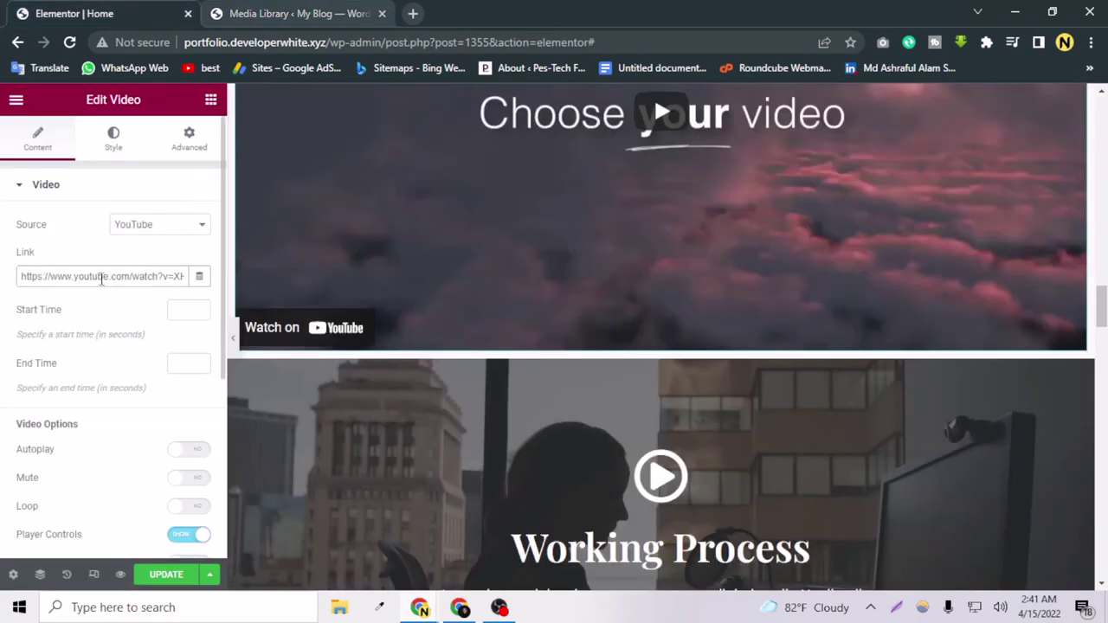
pyautogui.click(297, 11)
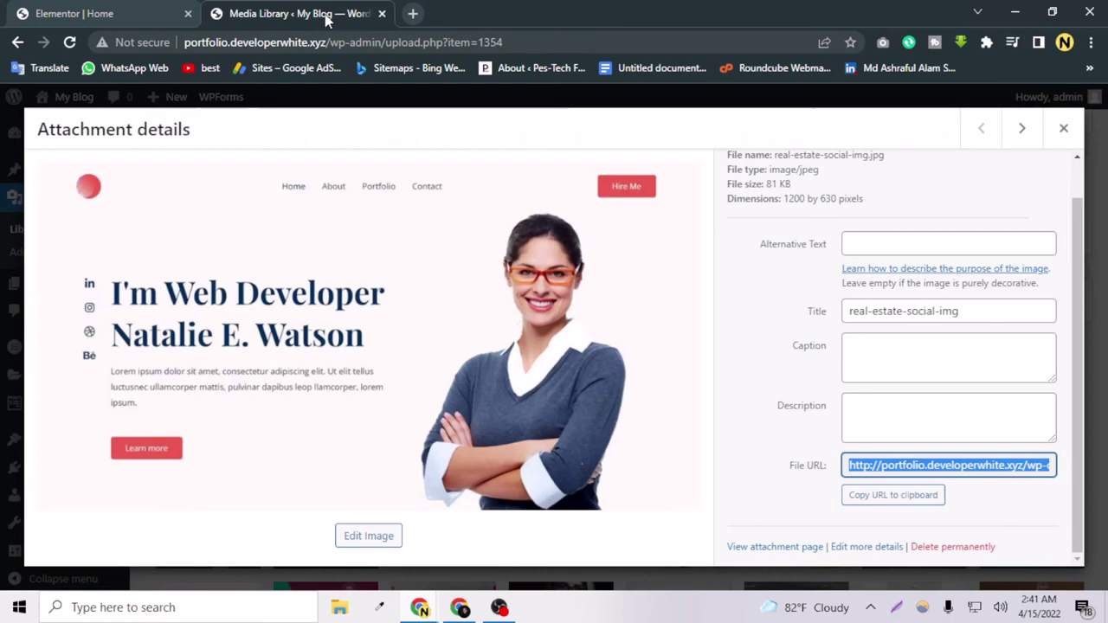
# Step: In a new tab, open the Cristiano Ronaldo warm-up video on YouTube and copy its address
pyautogui.click(414, 13)
pyautogui.write('you')
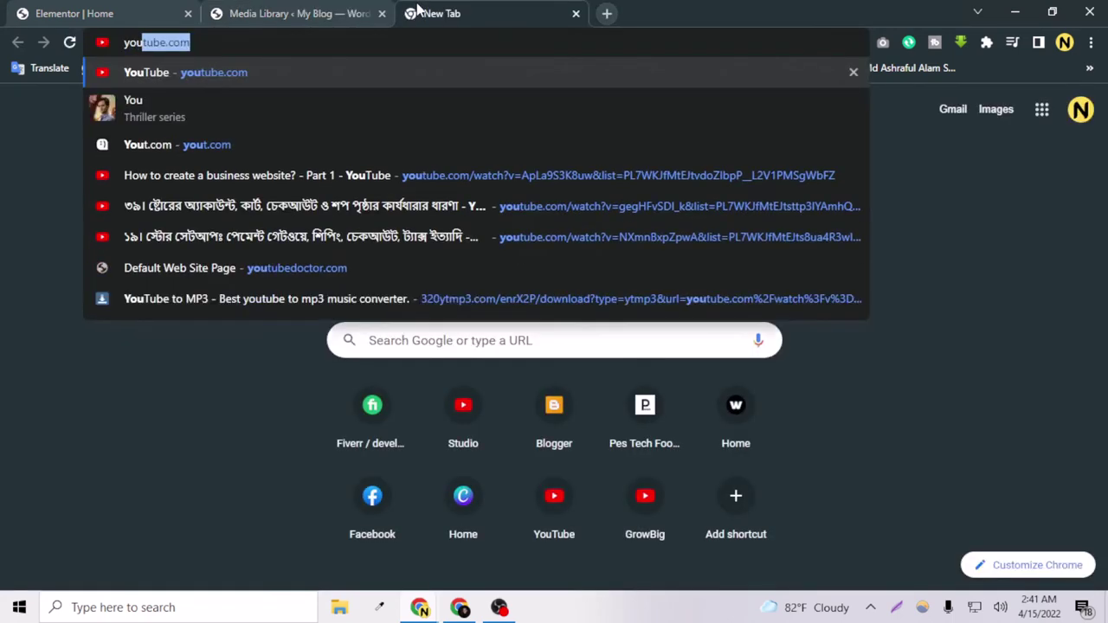
pyautogui.press('Return')
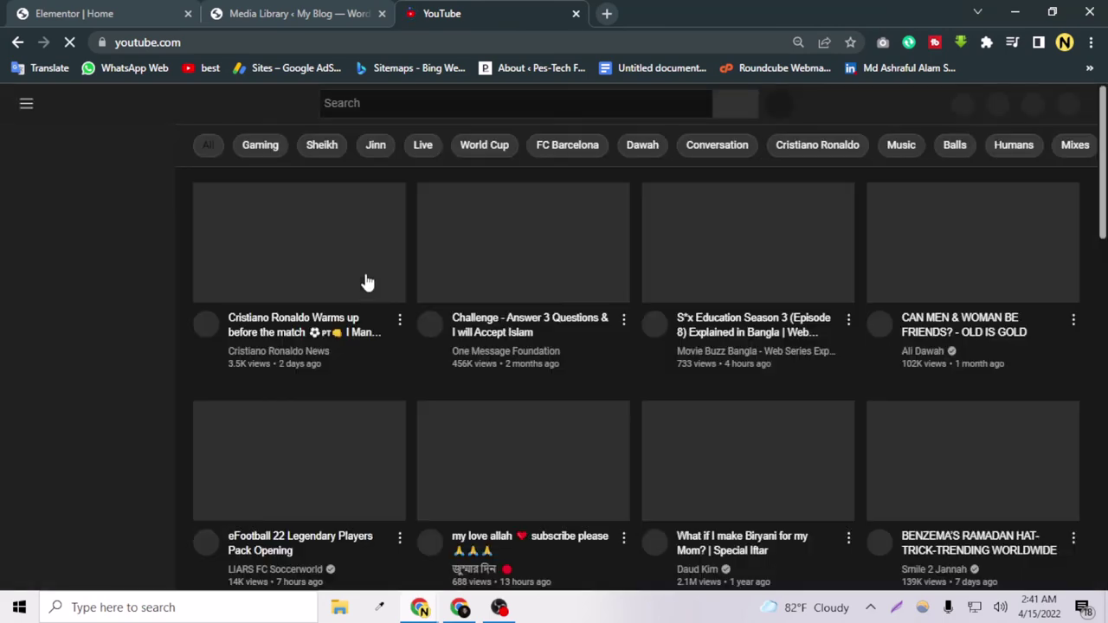
pyautogui.click(296, 258)
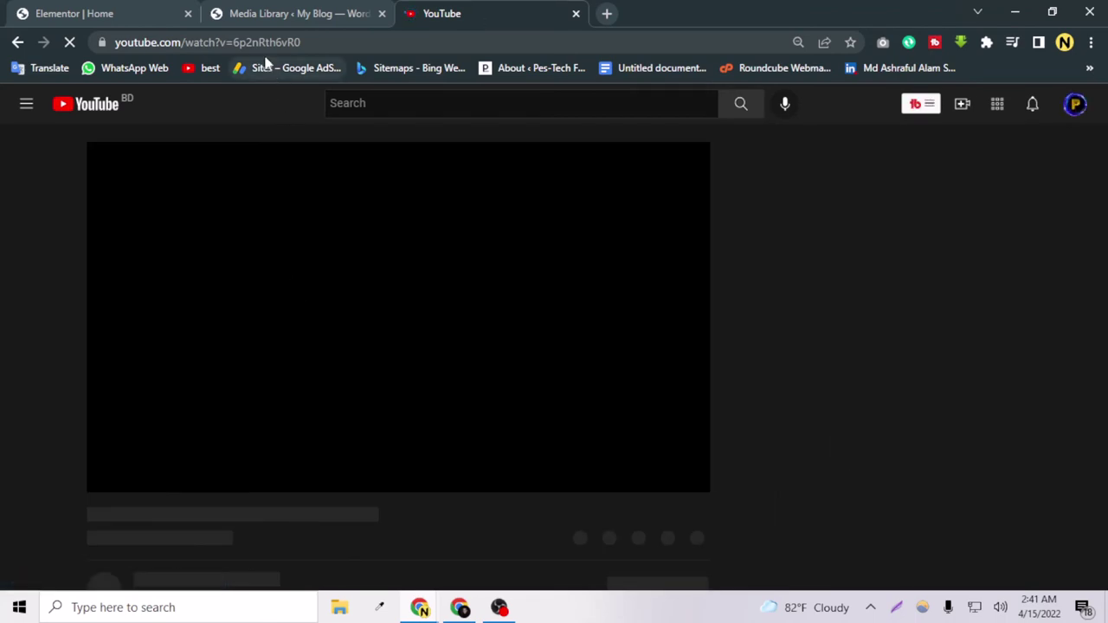
pyautogui.click(264, 48)
pyautogui.hotkey('ctrl', 'c')
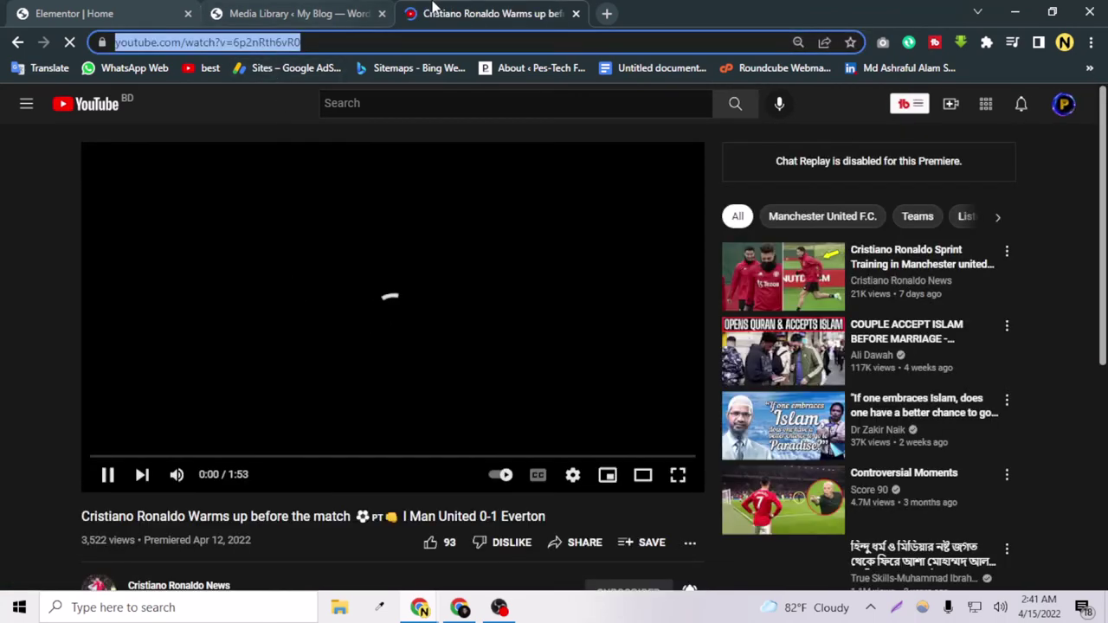
pyautogui.click(297, 228)
# Step: Replace the Video widget's link with the Ronaldo video's address
pyautogui.click(136, 11)
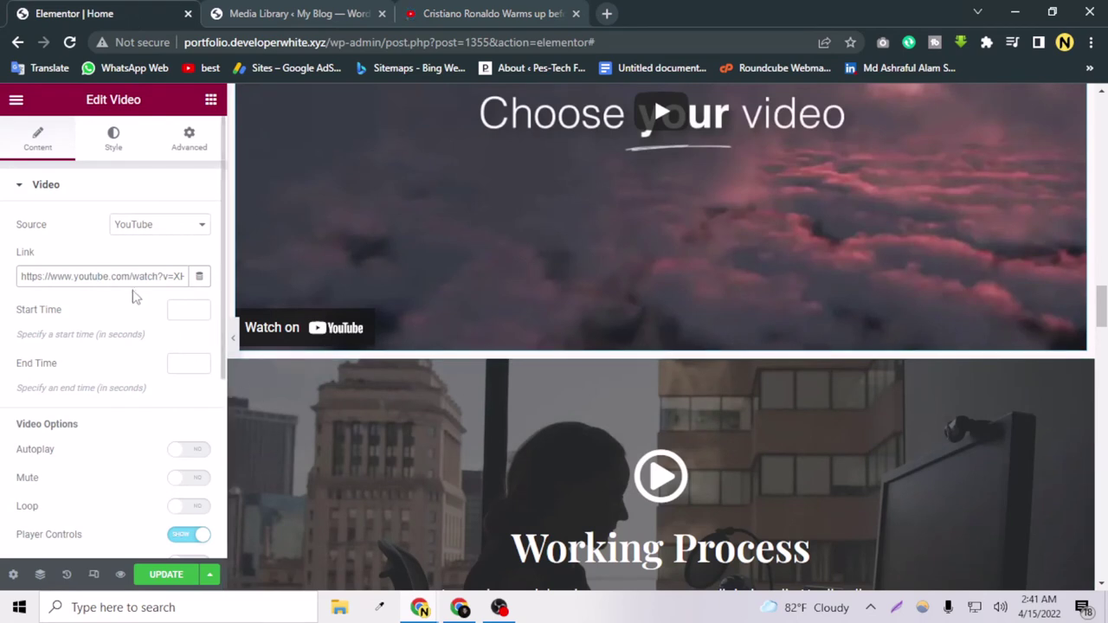
pyautogui.tripleClick(134, 279)
pyautogui.press('BackSpace')
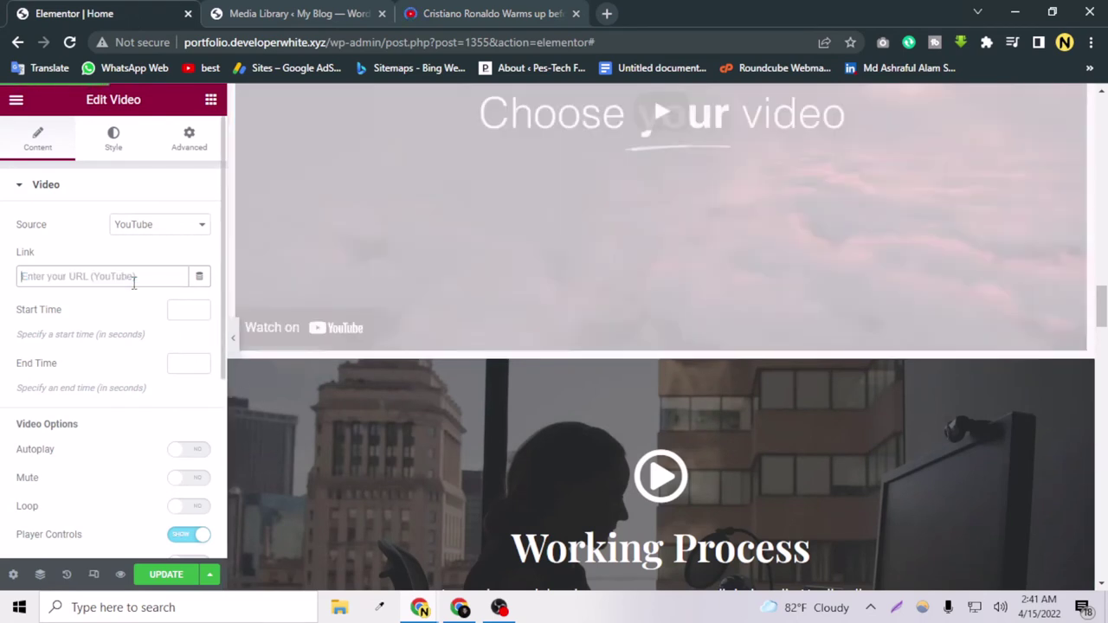
pyautogui.hotkey('ctrl', 'v')
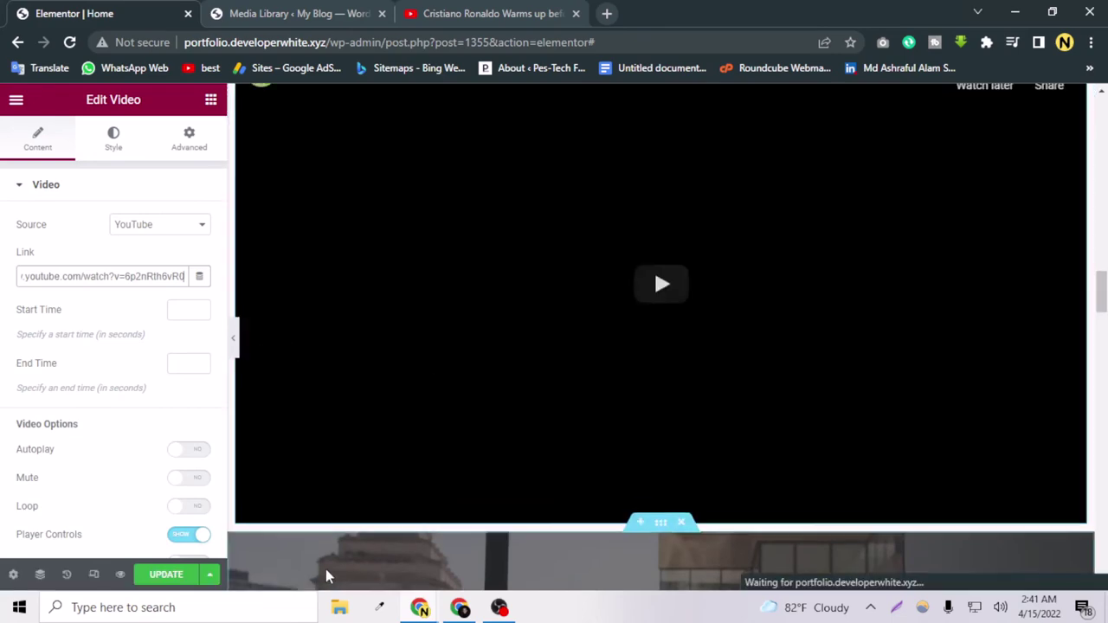
pyautogui.scroll(-1, 654, 420)
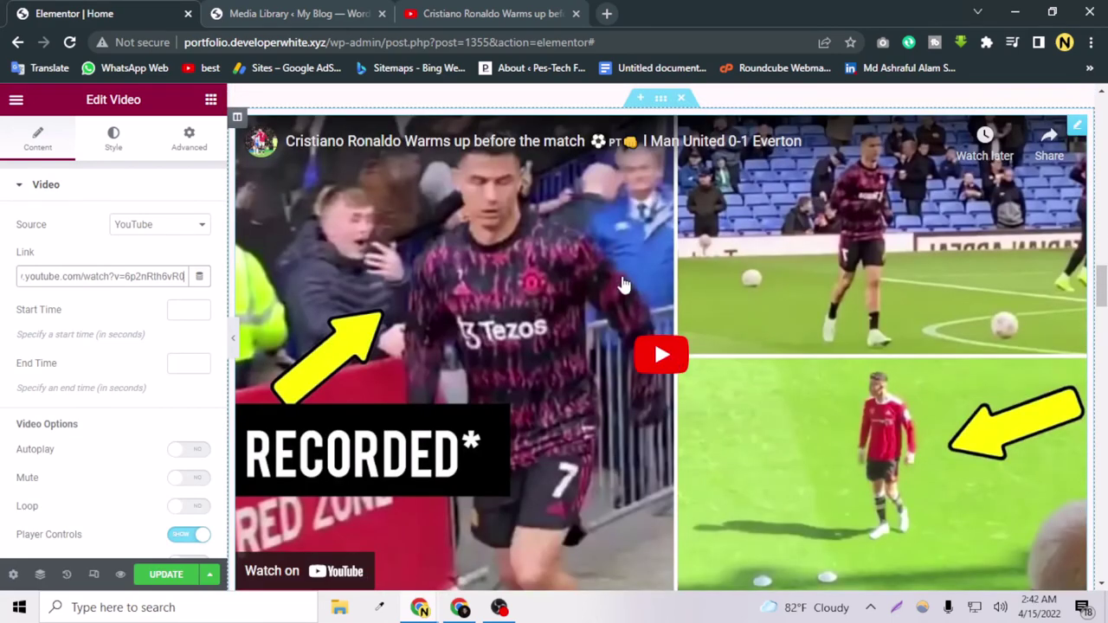
# Step: Close the YouTube and Media Library tabs and delete the video block from the page
pyautogui.click(428, 27)
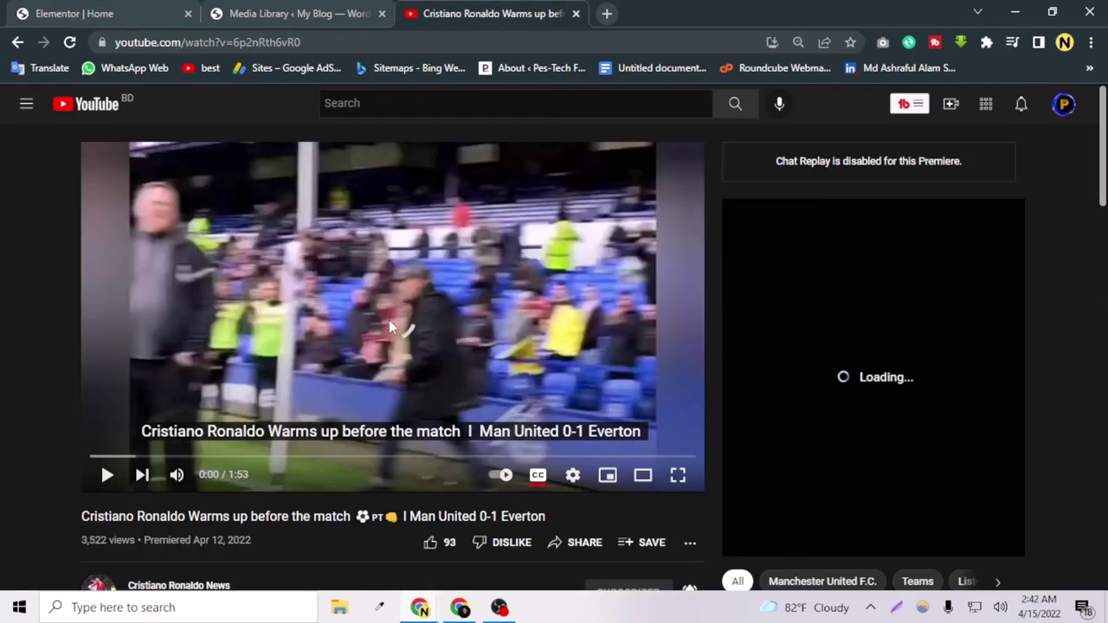
pyautogui.rightClick(26, 288)
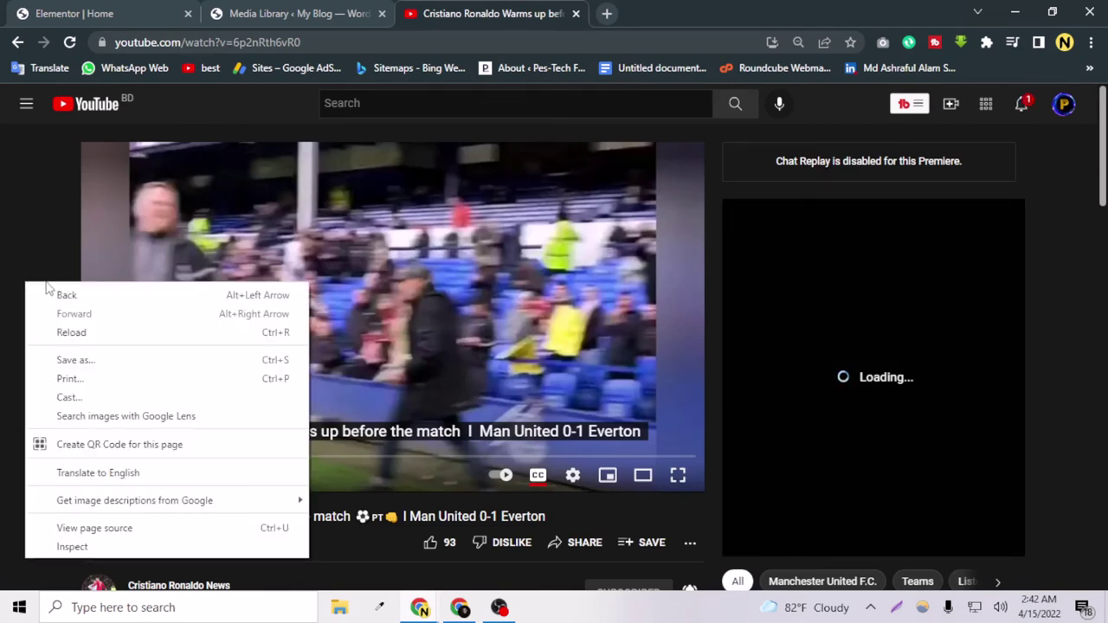
pyautogui.click(47, 292)
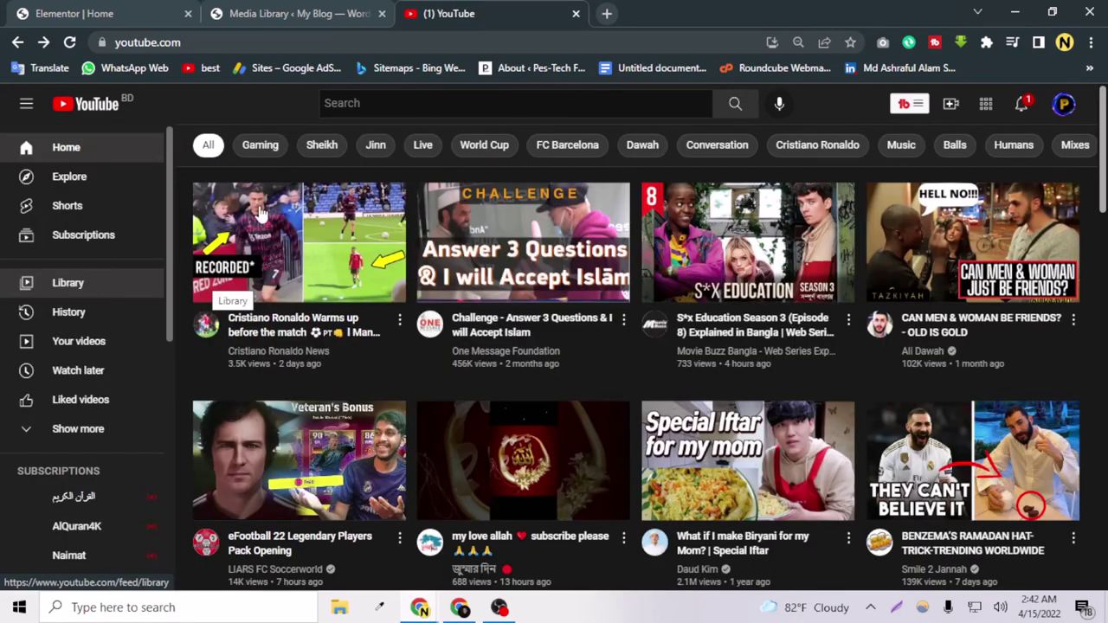
pyautogui.click(579, 14)
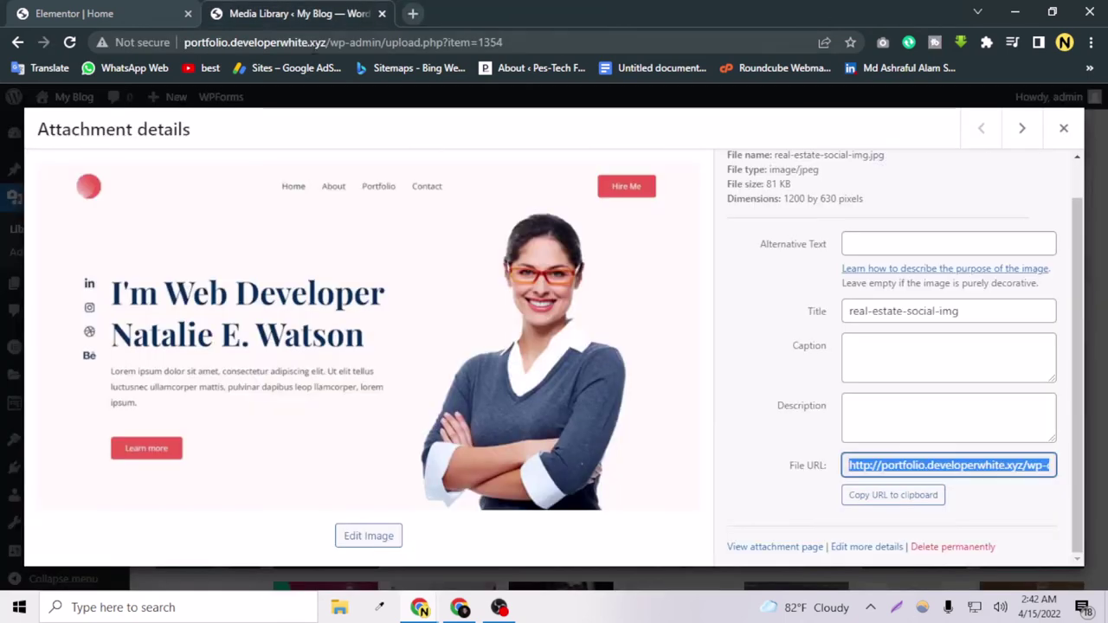
pyautogui.click(382, 14)
pyautogui.scroll(2, 654, 373)
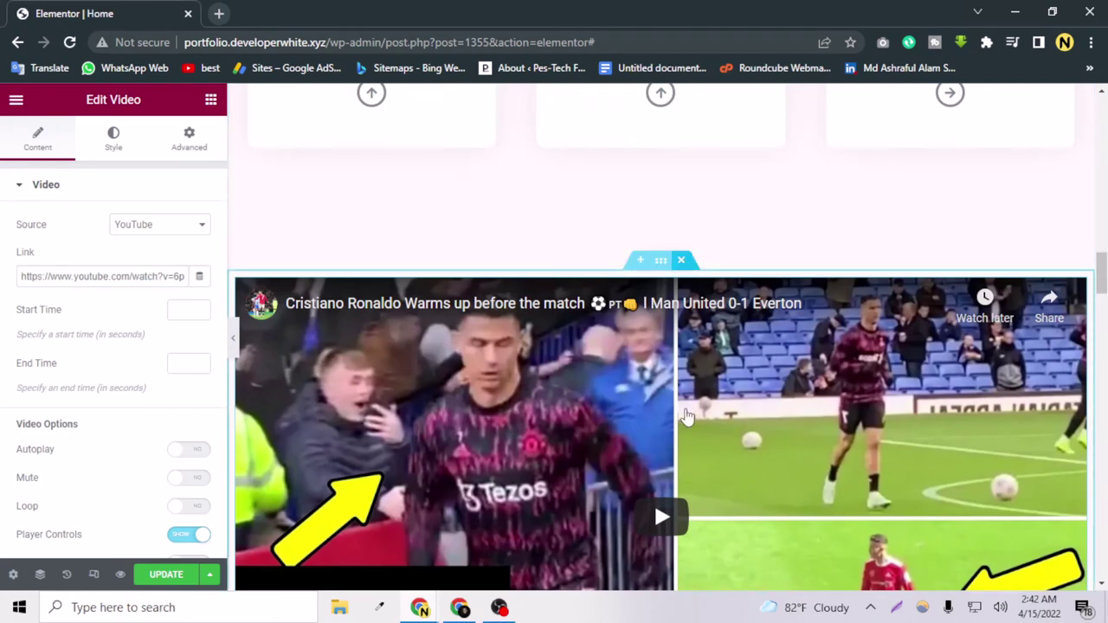
pyautogui.press('Delete')
pyautogui.scroll(-3, 735, 401)
# Step: Select the Working Process section and show its Style background options
pyautogui.scroll(2, 695, 359)
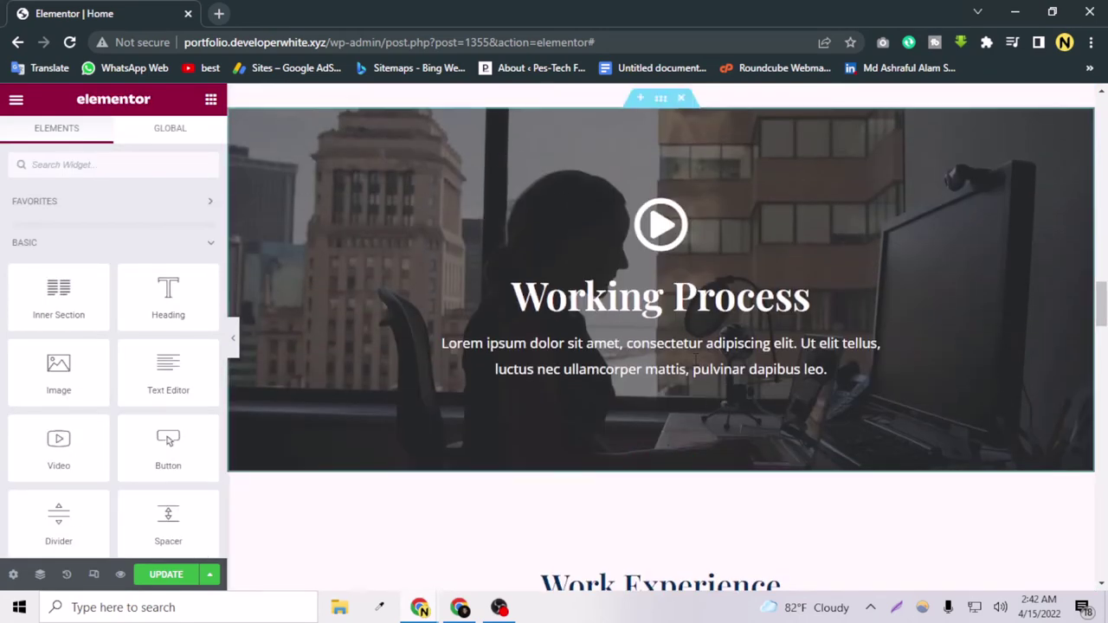
pyautogui.scroll(2, 695, 360)
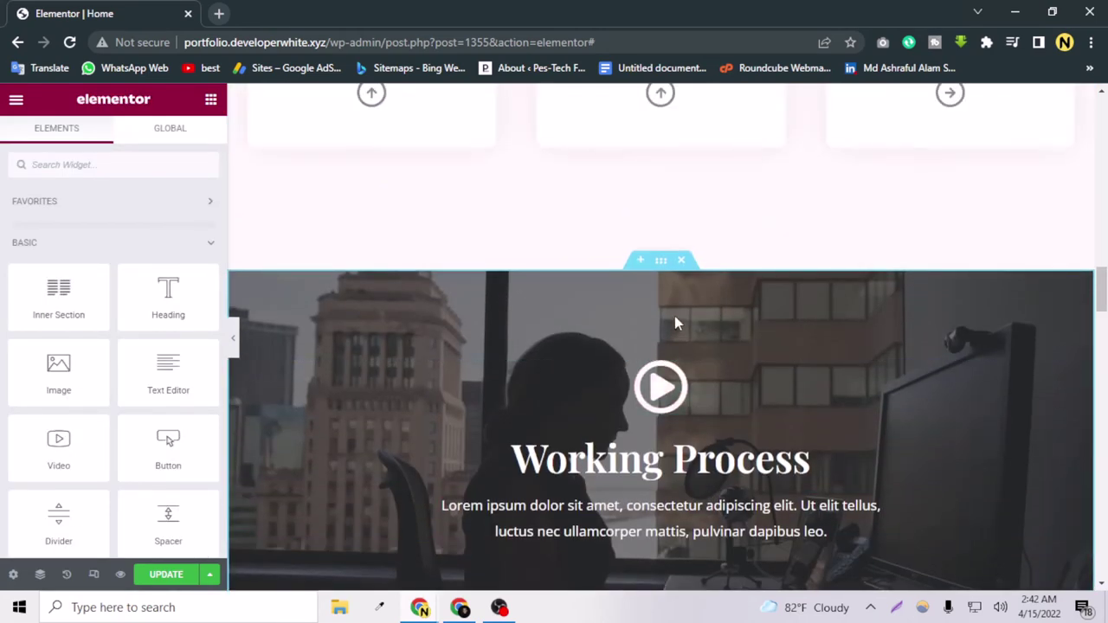
pyautogui.click(663, 260)
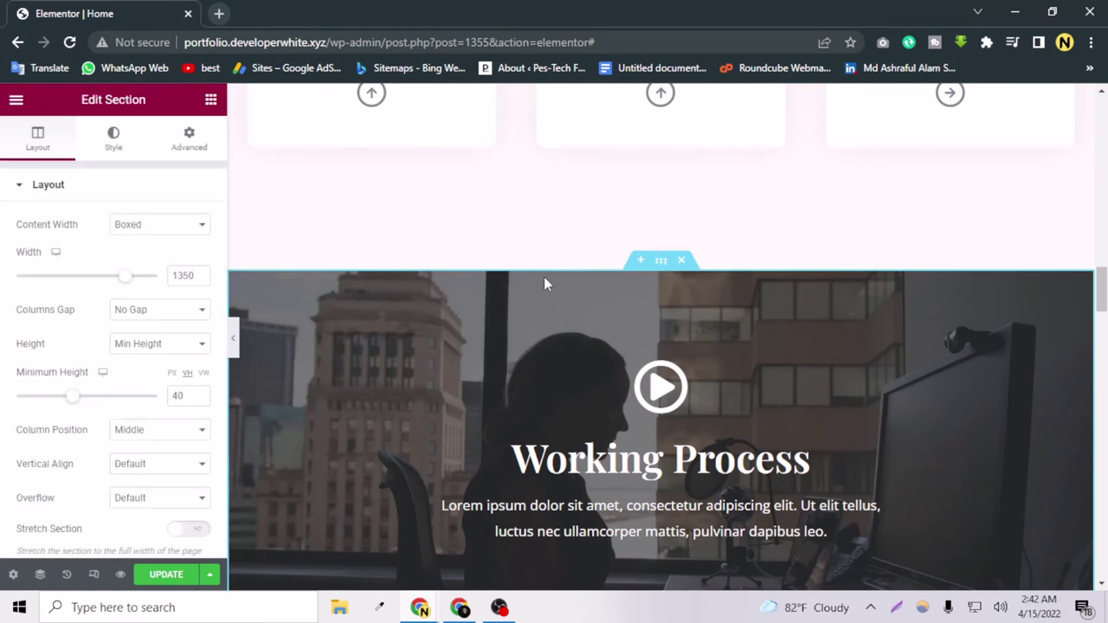
pyautogui.click(113, 138)
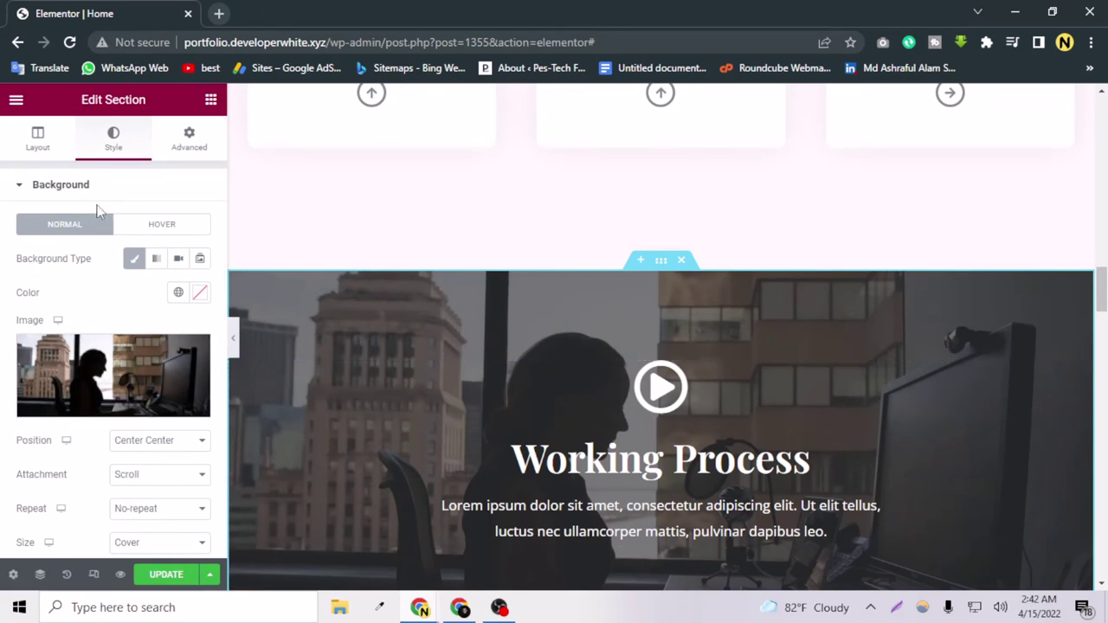
# Step: Check the office-photo background image in the media picker and close it without changes
pyautogui.click(131, 401)
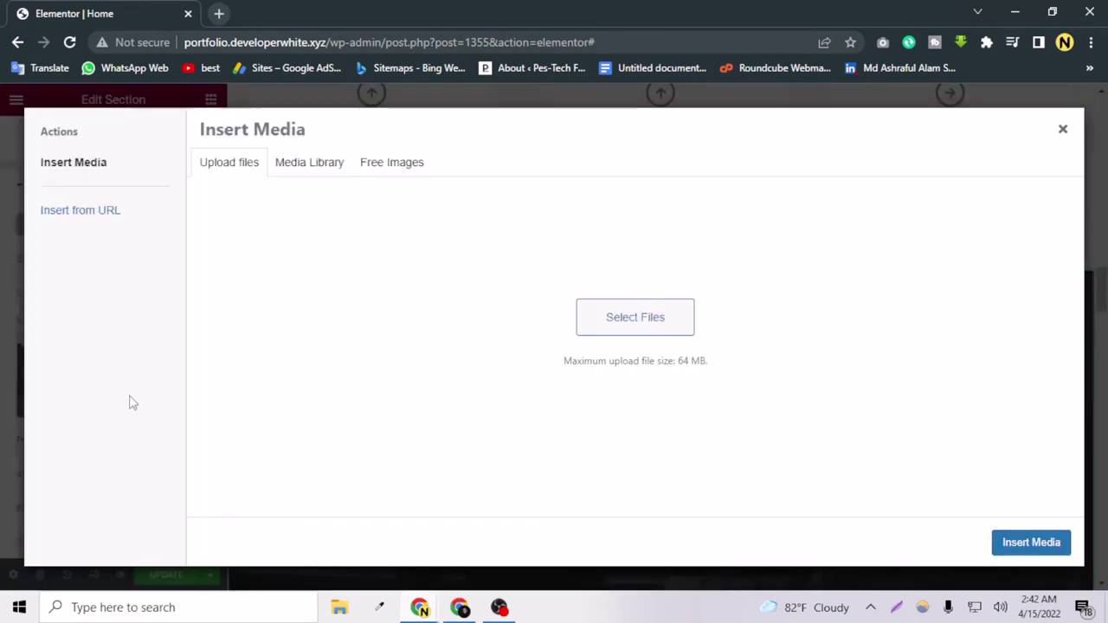
pyautogui.click(317, 173)
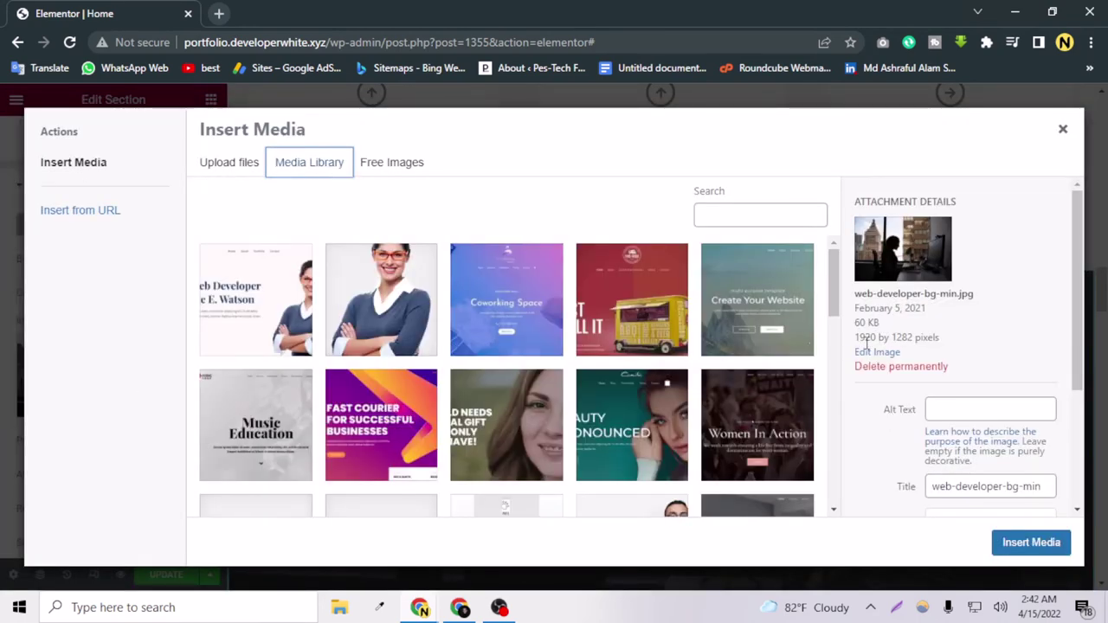
pyautogui.moveTo(866, 344); pyautogui.dragTo(916, 337)
pyautogui.click(916, 337)
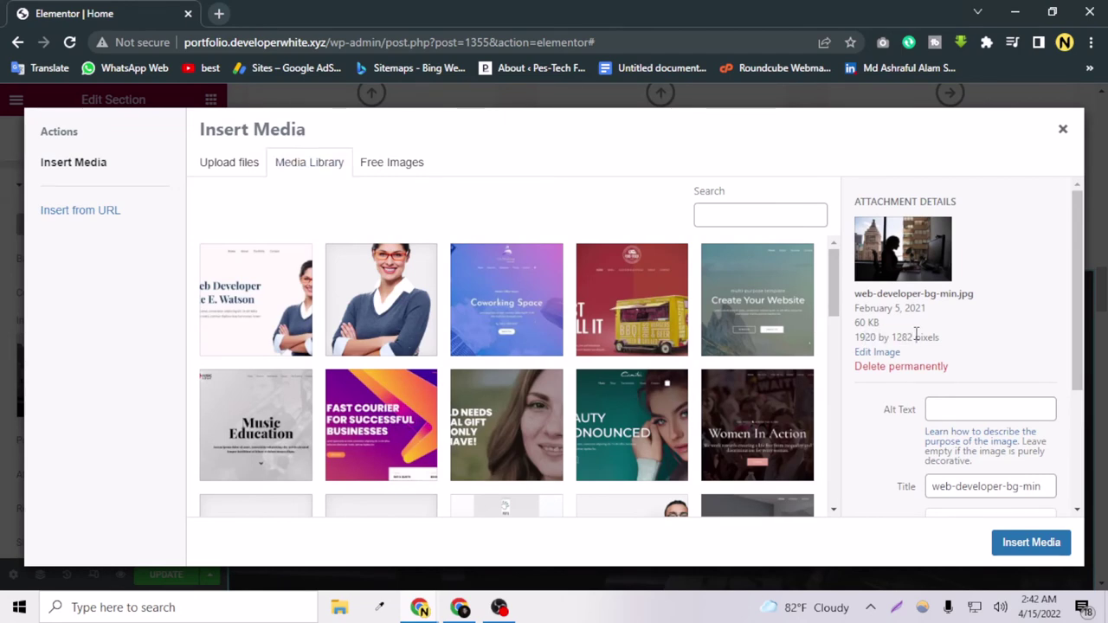
pyautogui.click(1061, 132)
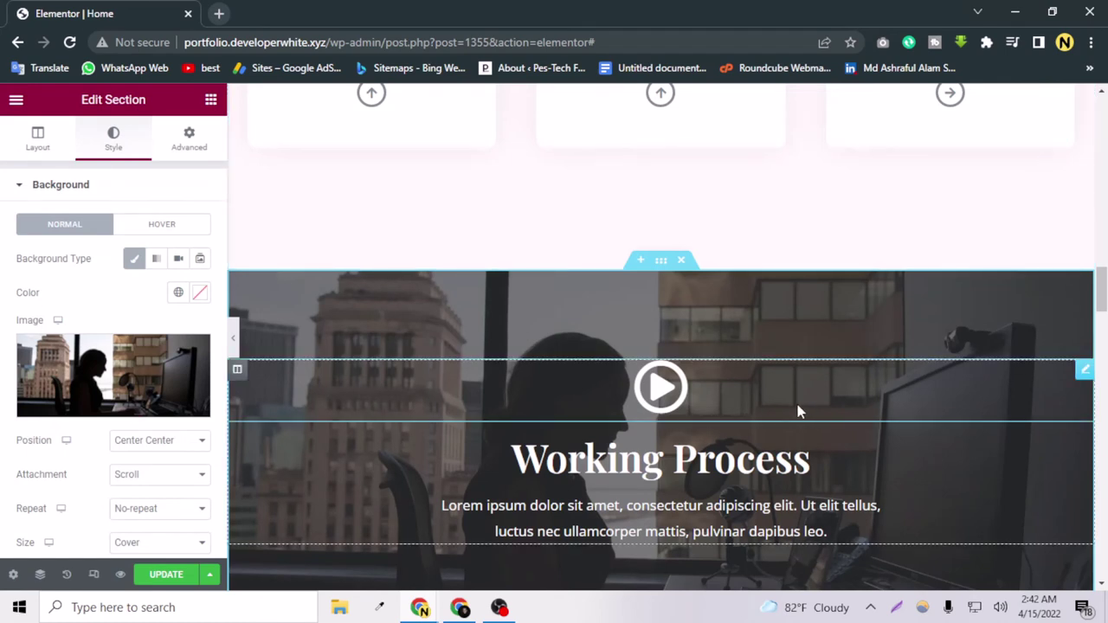
pyautogui.scroll(-2, 799, 412)
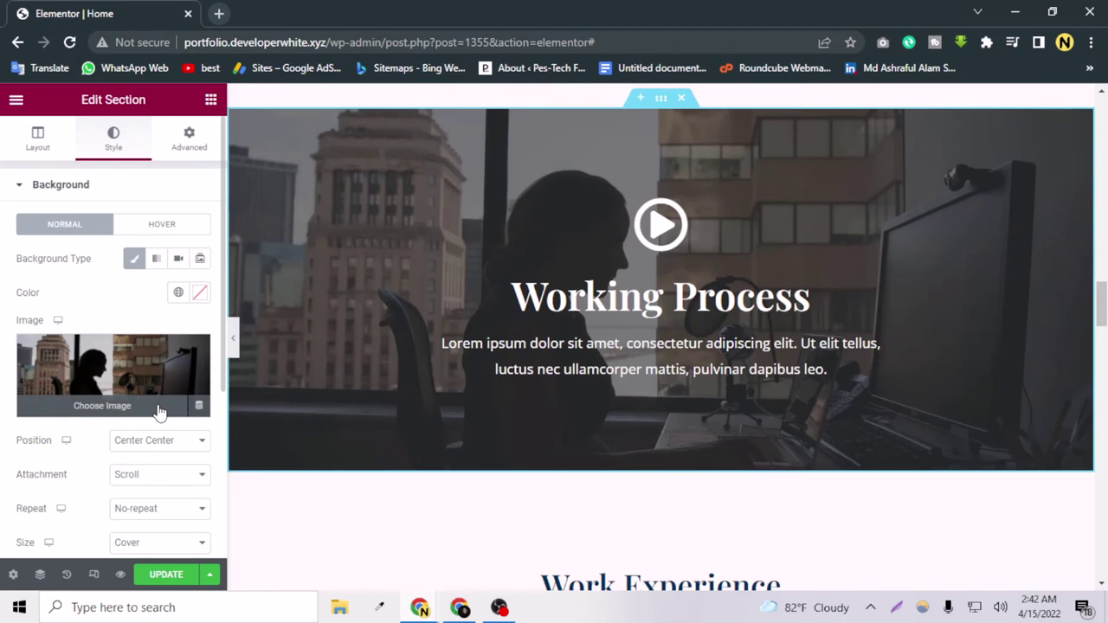
pyautogui.scroll(-2, 650, 580)
pyautogui.scroll(2, 651, 580)
pyautogui.scroll(-4, 668, 555)
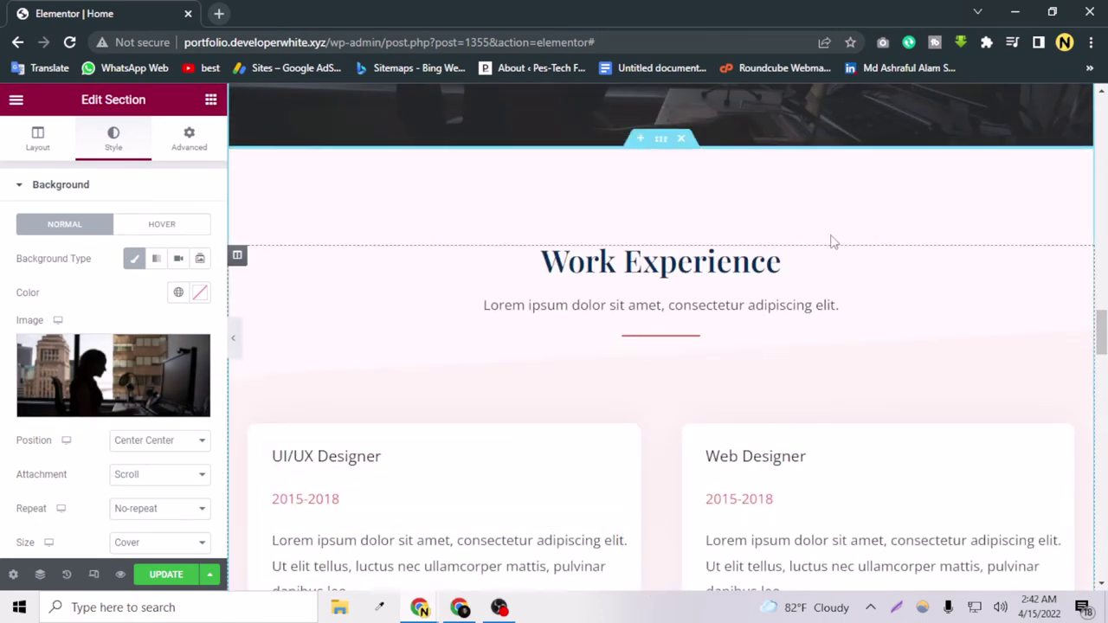
pyautogui.scroll(-2, 800, 255)
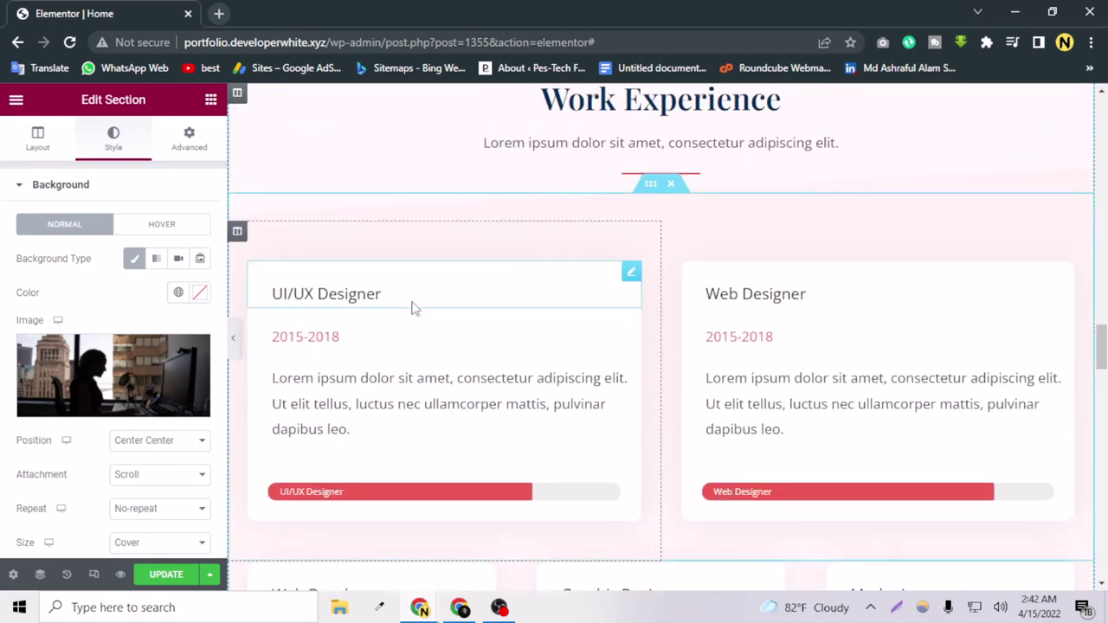
pyautogui.scroll(-1, 390, 308)
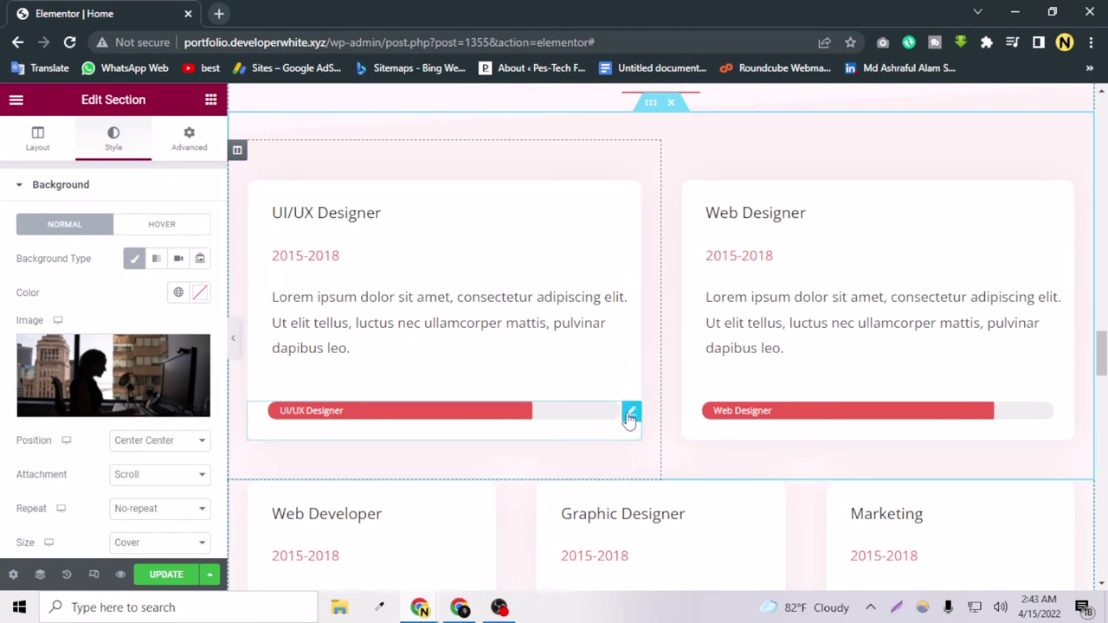
# Step: Select the UI/UX Designer progress bar widget, after searching the widget list for 'prog'
pyautogui.click(630, 414)
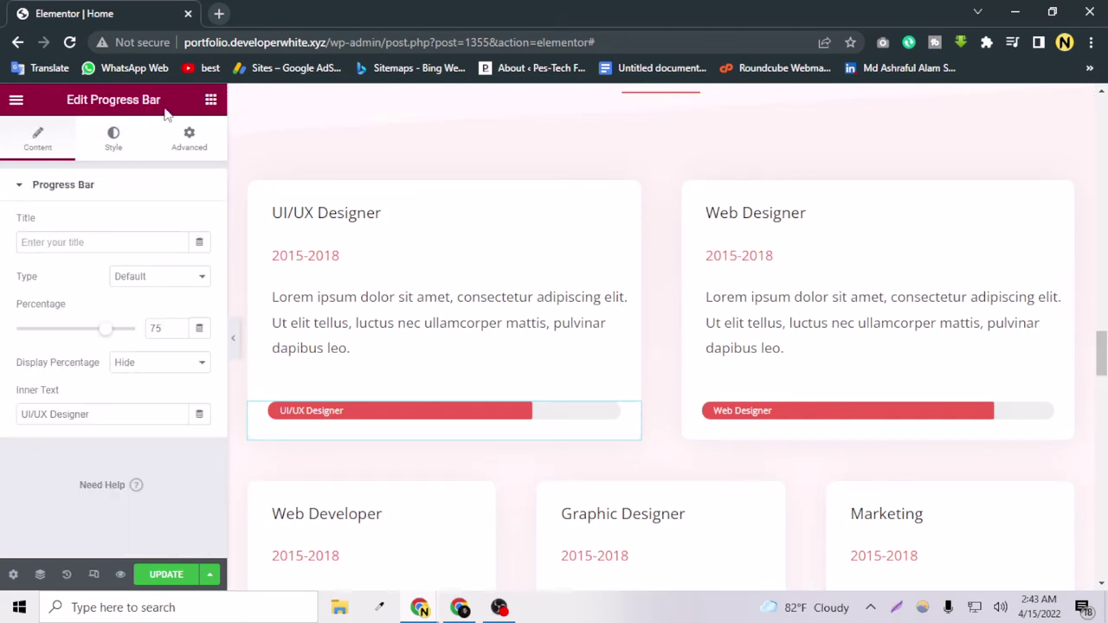
pyautogui.click(211, 100)
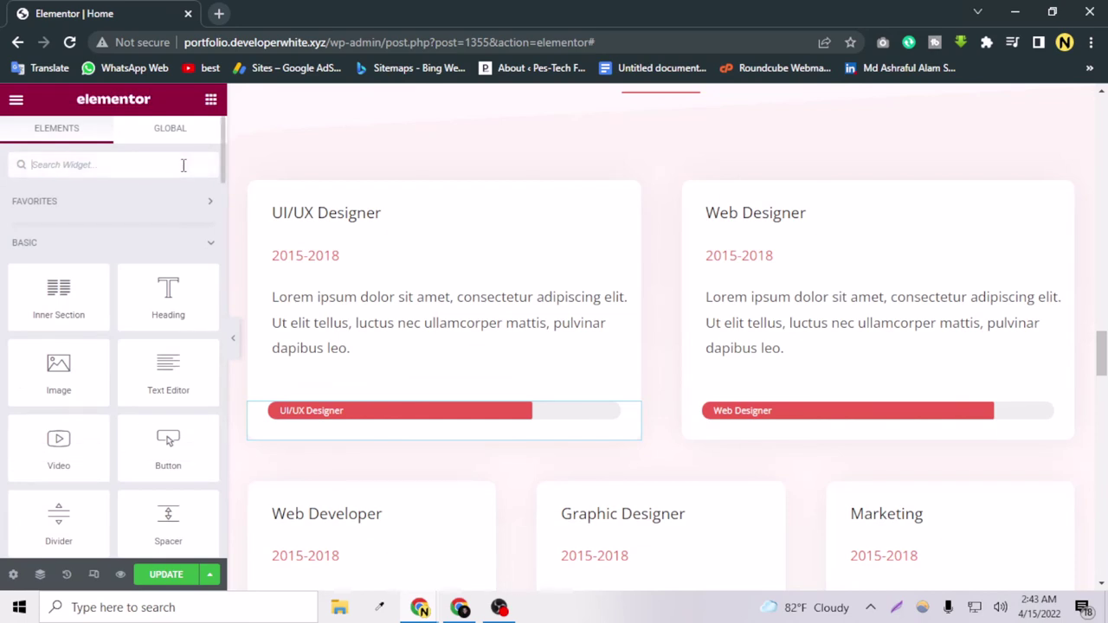
pyautogui.scroll(-5, 185, 164)
pyautogui.scroll(5, 29, 321)
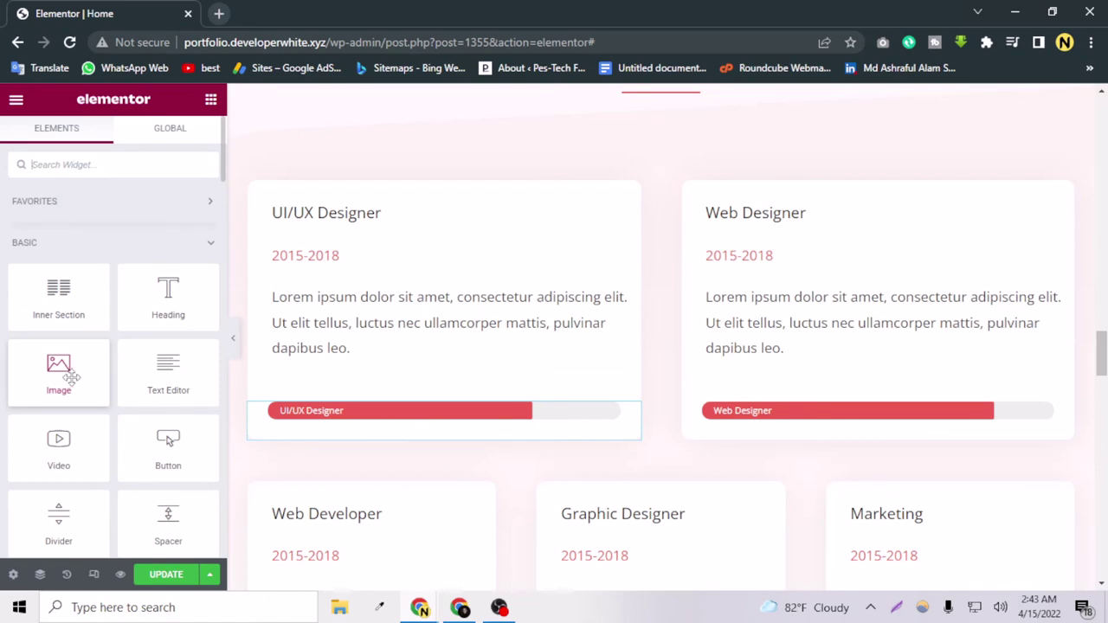
pyautogui.write('prog')
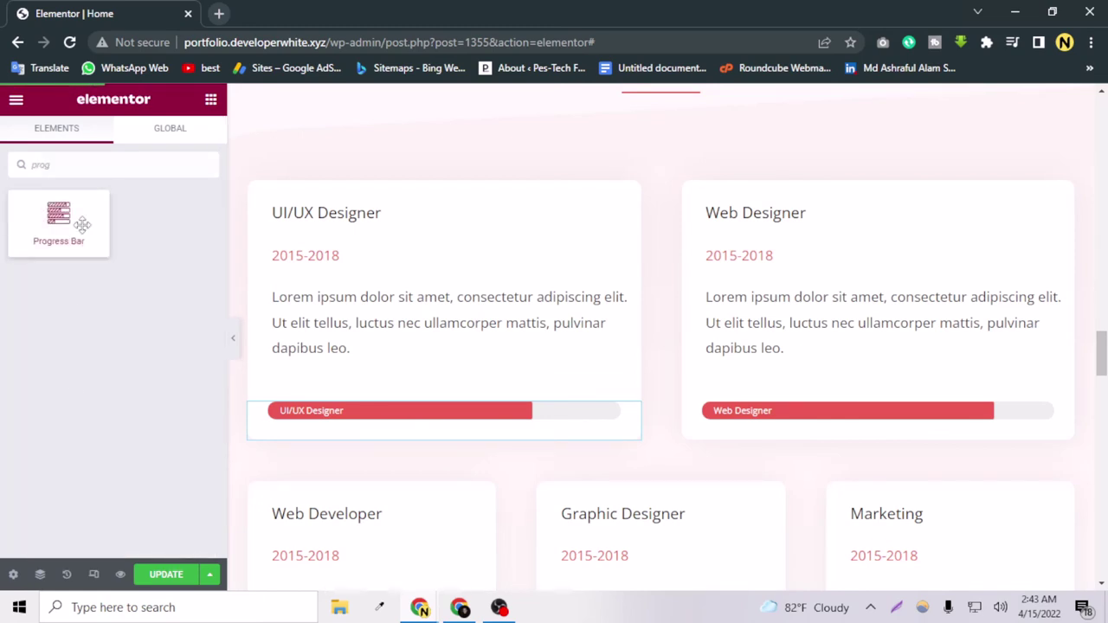
pyautogui.click(401, 411)
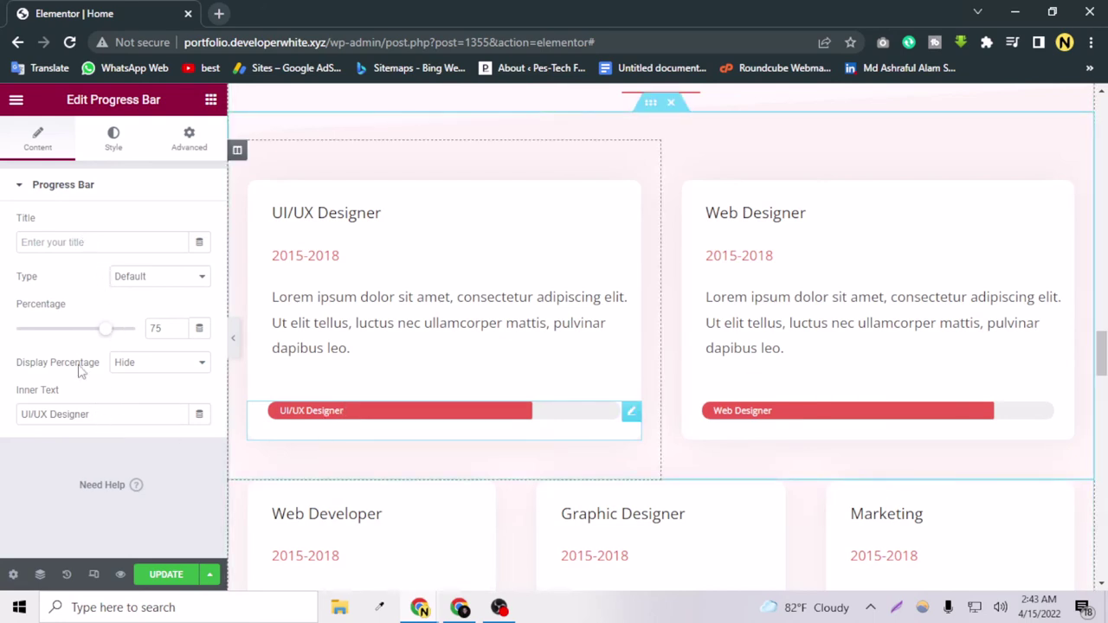
# Step: Drag the UI/UX Designer bar's Percentage slider from 80 to 90, leaving the title empty
pyautogui.click(101, 243)
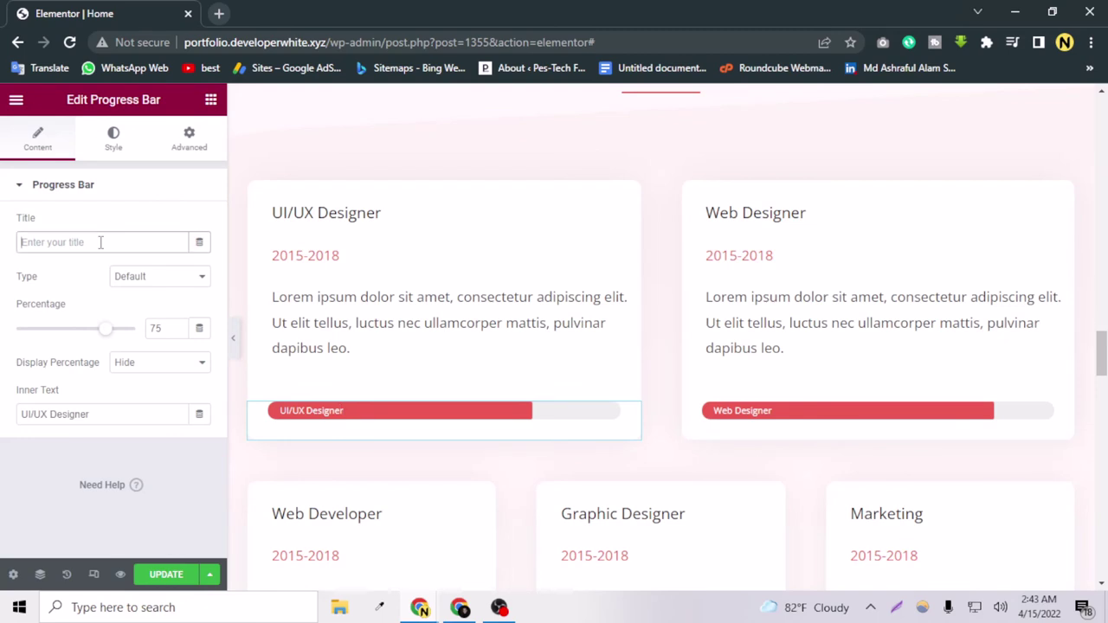
pyautogui.write('hi')
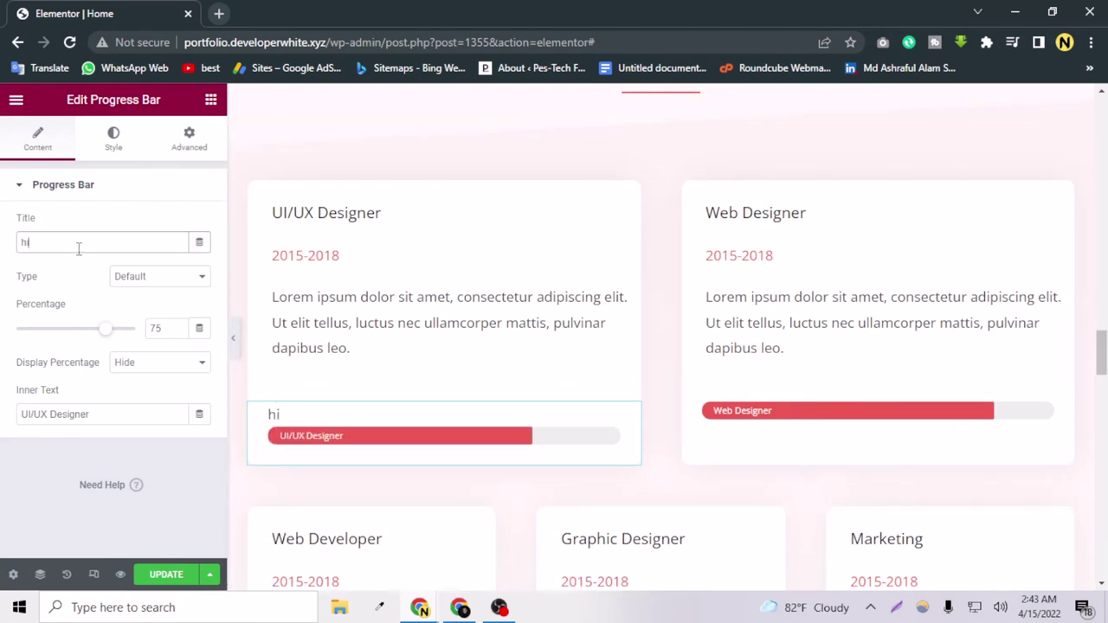
pyautogui.press('BackSpace')
pyautogui.press('BackSpace')
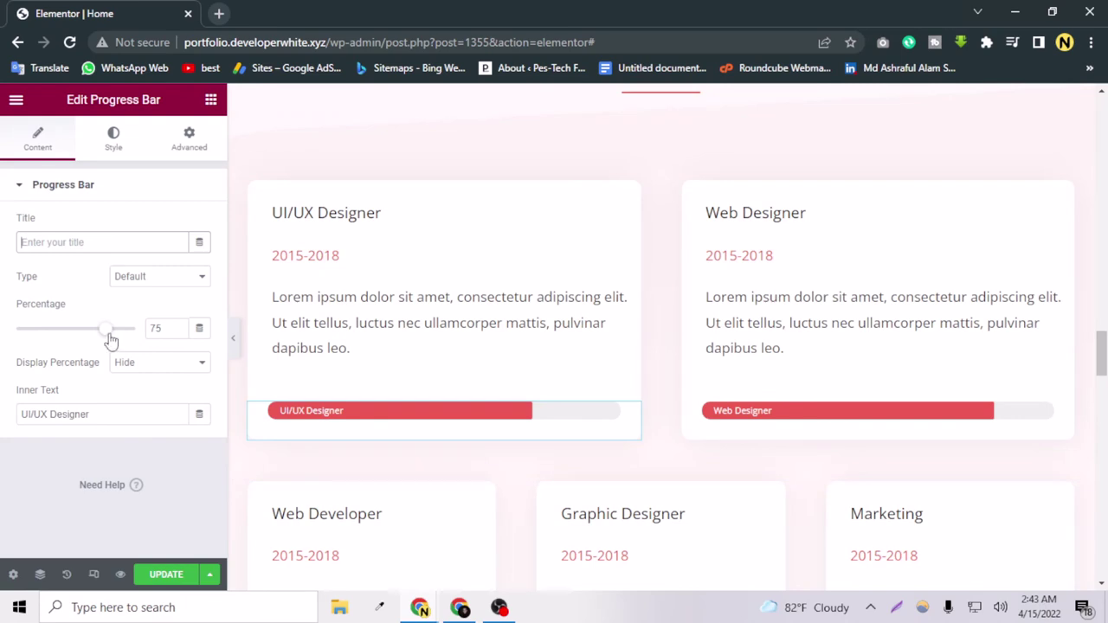
pyautogui.moveTo(110, 337); pyautogui.dragTo(116, 337)
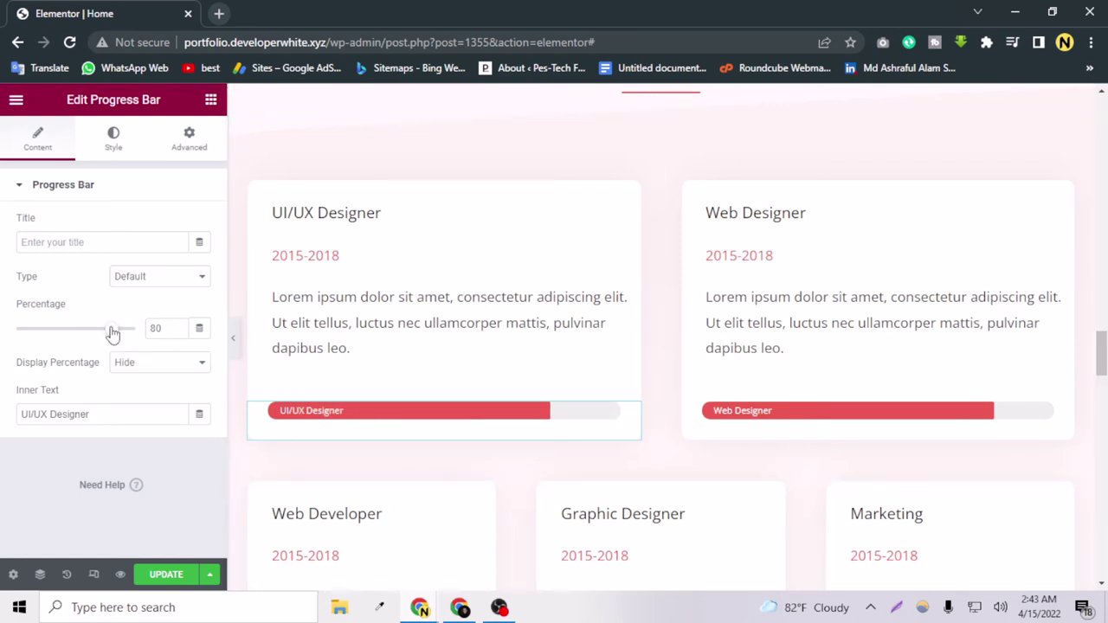
pyautogui.moveTo(112, 334)
pyautogui.mouseDown()
pyautogui.moveTo(47, 341)
pyautogui.moveTo(125, 336)
pyautogui.mouseUp()
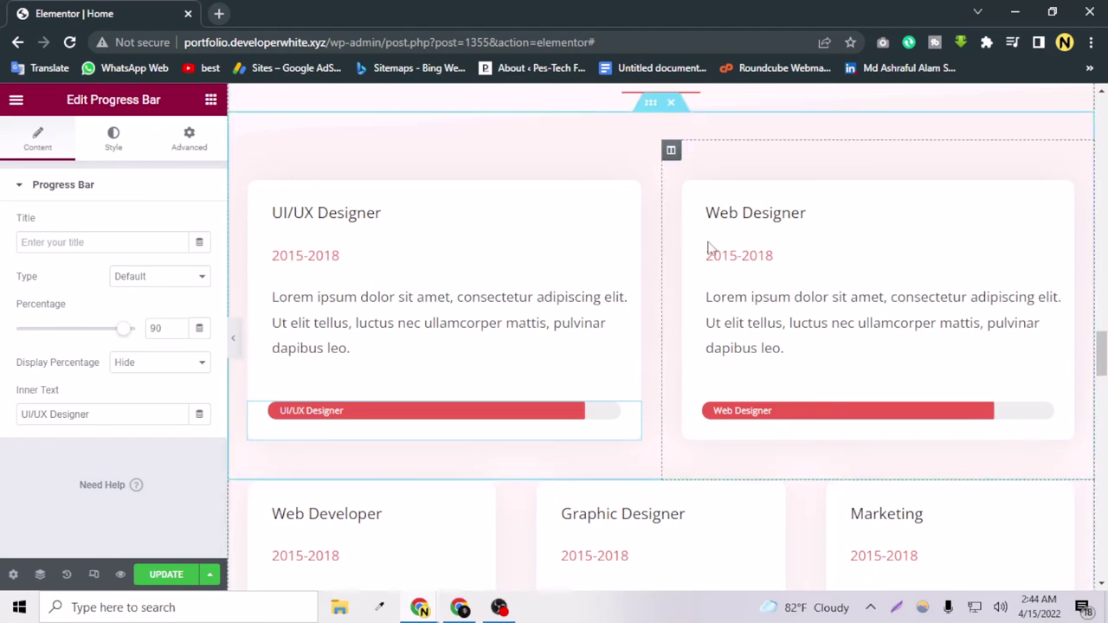
# Step: Scroll to My Portfolio and open the carousel's Edit Image Carousel panel showing 5 Full-size images
pyautogui.scroll(-4, 709, 249)
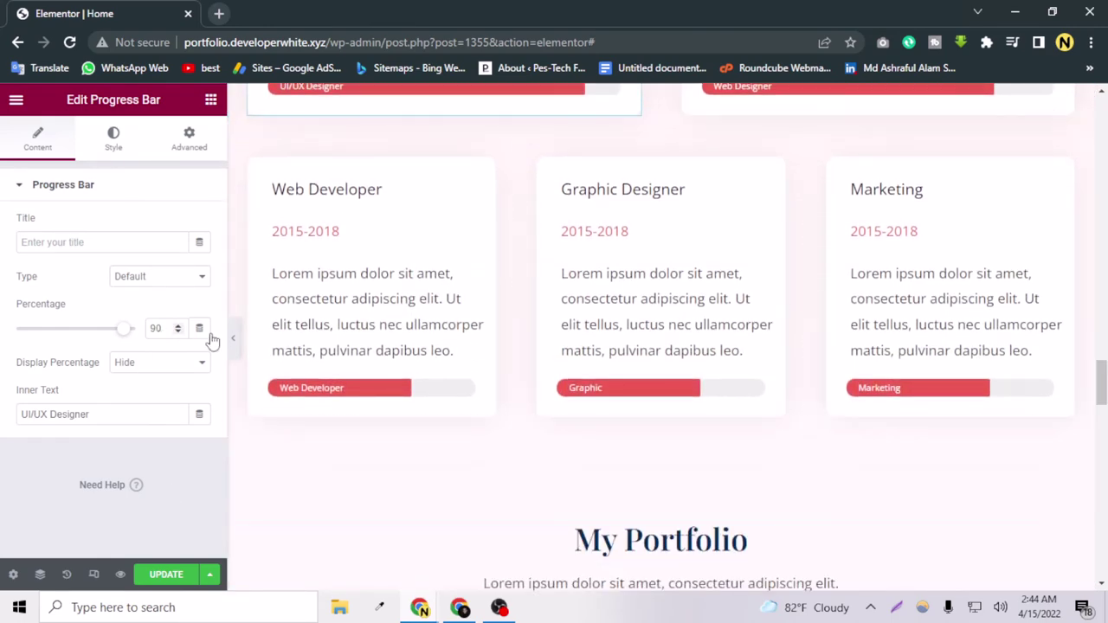
pyautogui.scroll(-2, 702, 374)
pyautogui.scroll(3, 704, 368)
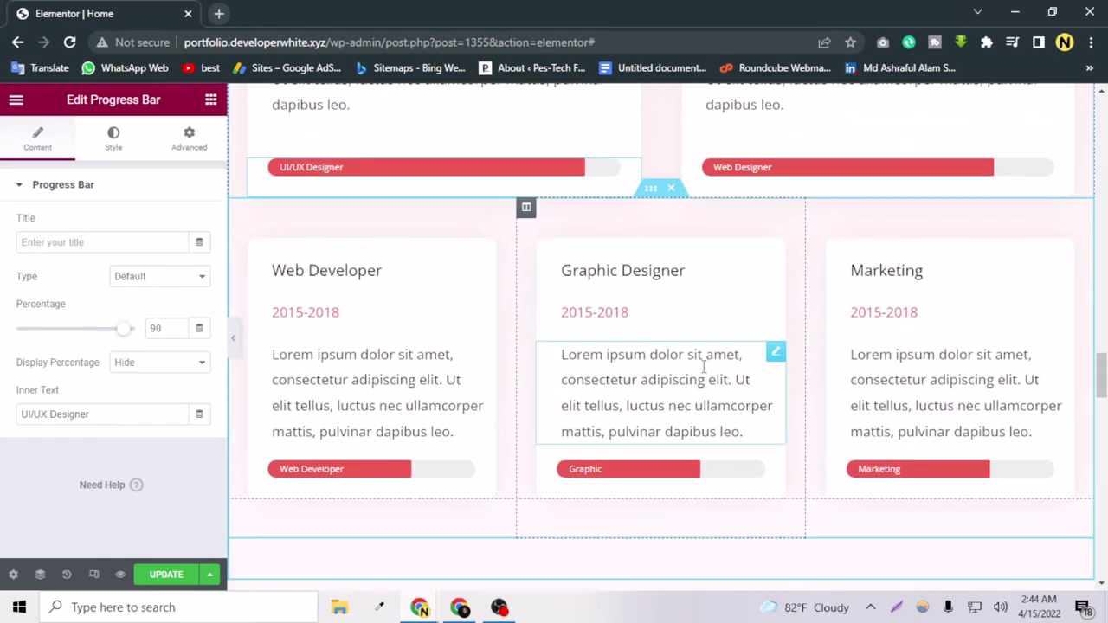
pyautogui.scroll(-4, 703, 368)
pyautogui.scroll(3, 736, 330)
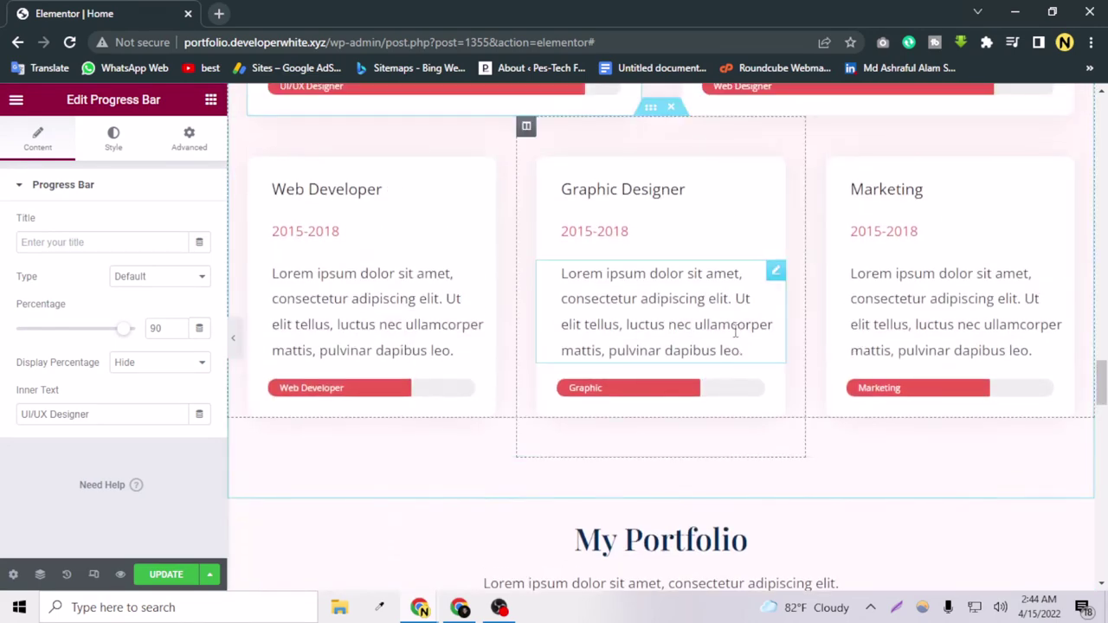
pyautogui.scroll(-4, 705, 374)
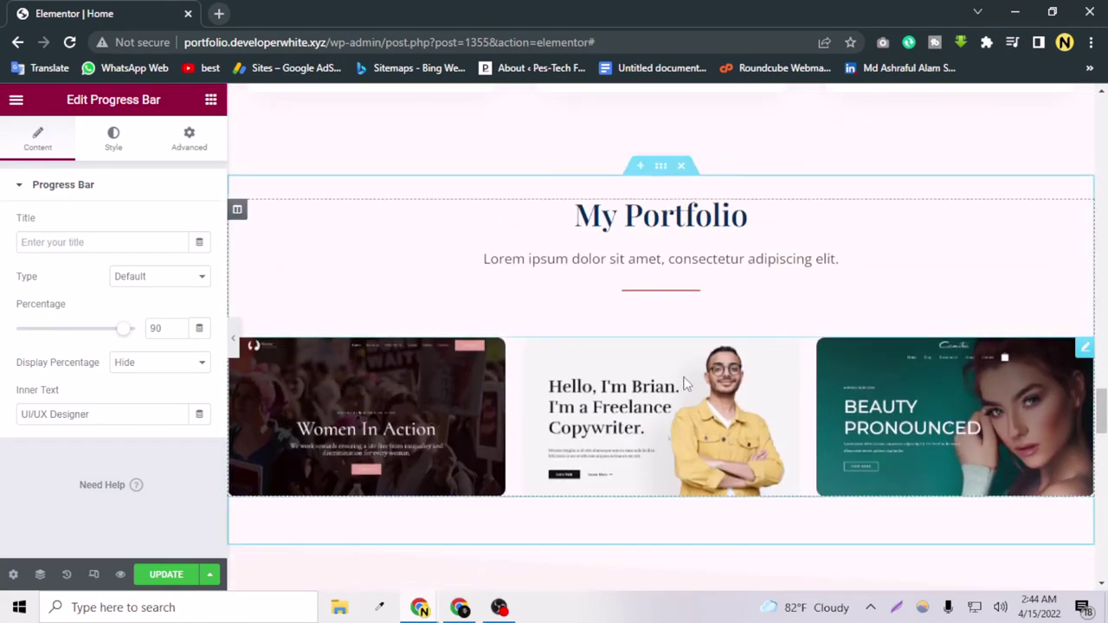
pyautogui.scroll(-1, 539, 396)
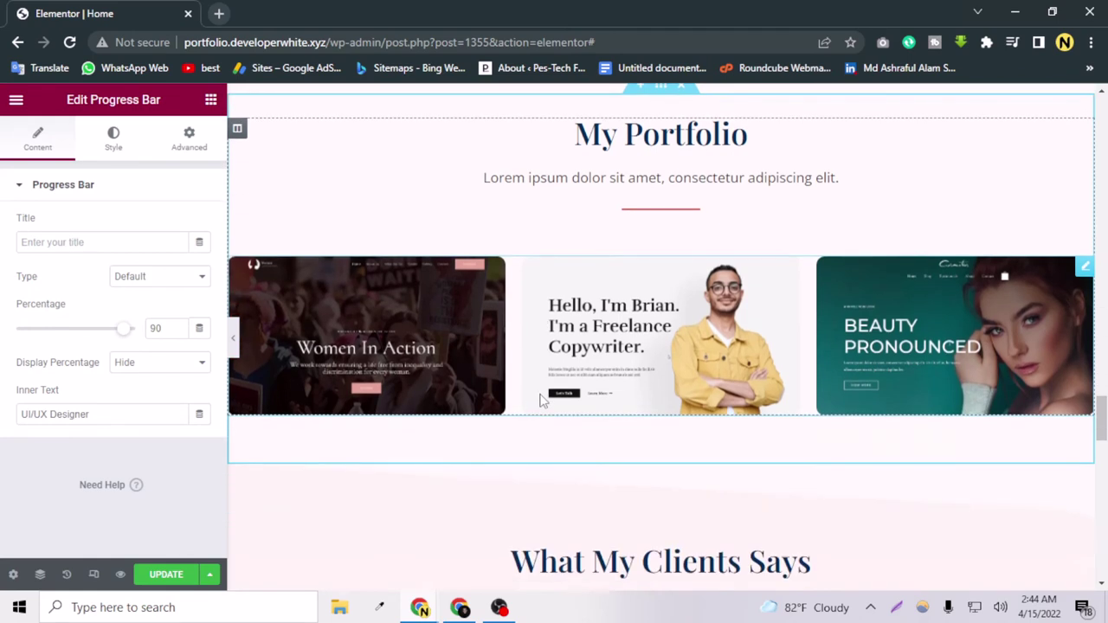
pyautogui.scroll(1, 540, 396)
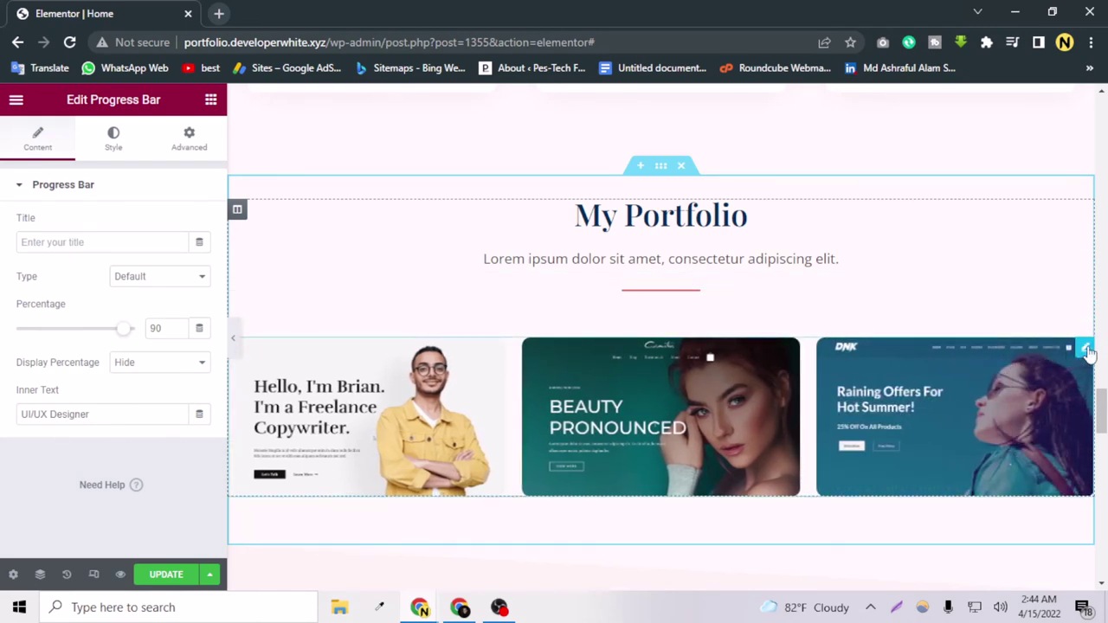
pyautogui.click(1087, 348)
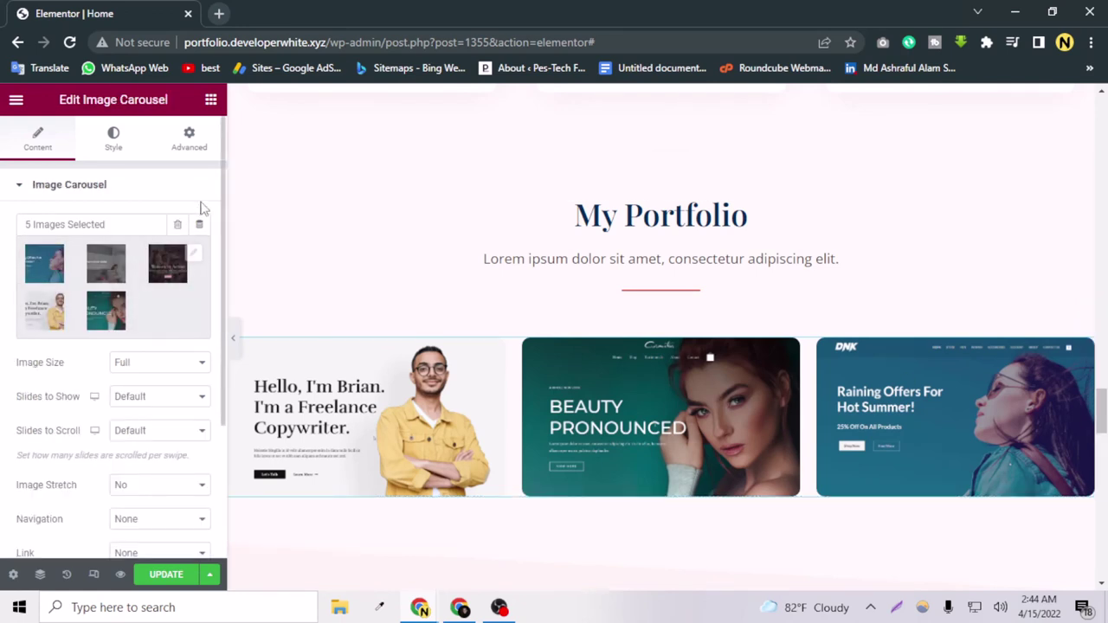
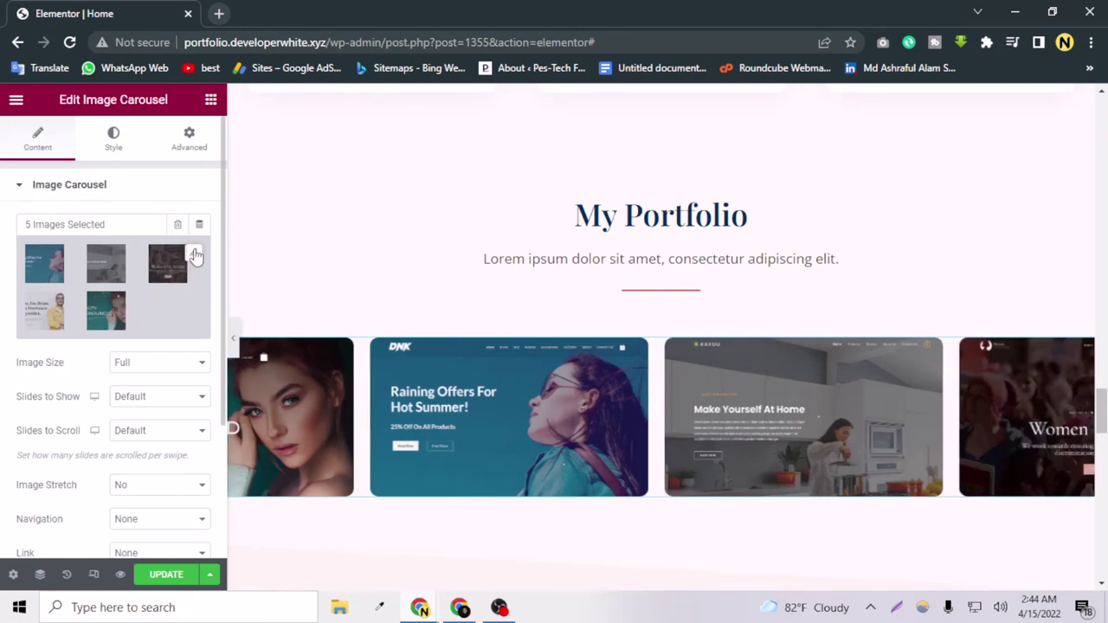
# Step: Search the widgets for 'image' and place an Image Carousel below the My Portfolio carousel
pyautogui.scroll(-3, 412, 381)
pyautogui.scroll(2, 398, 346)
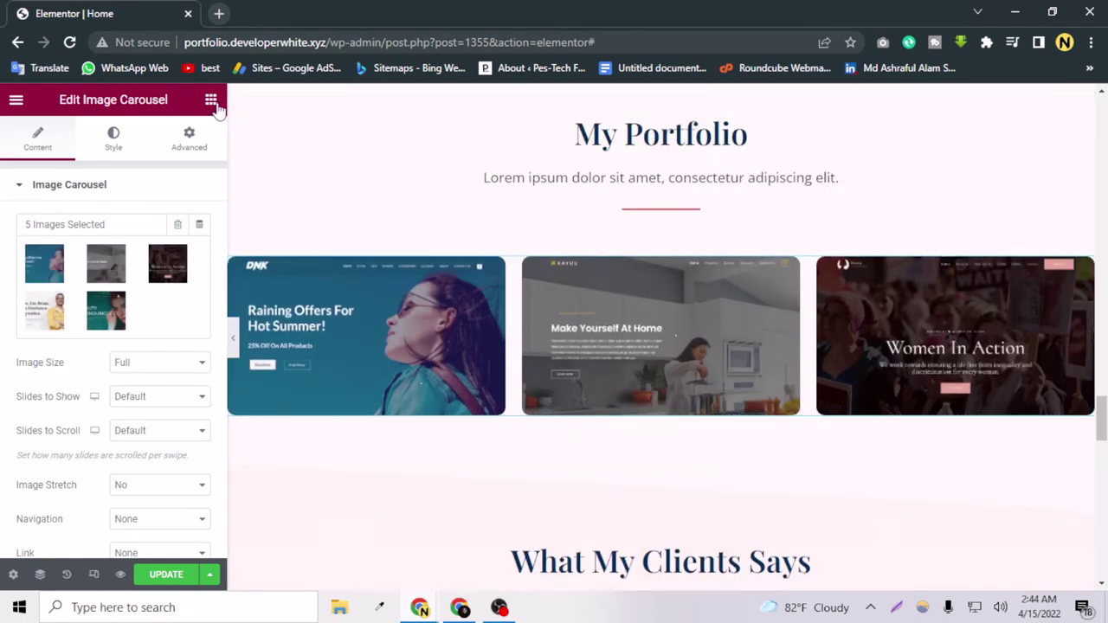
pyautogui.click(209, 105)
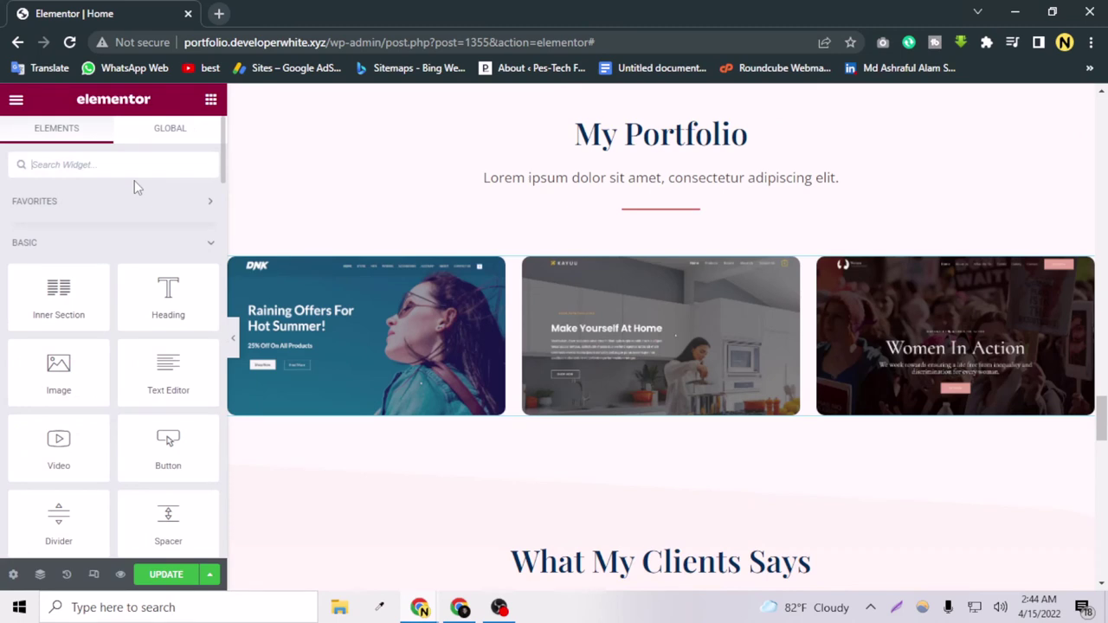
pyautogui.write('image')
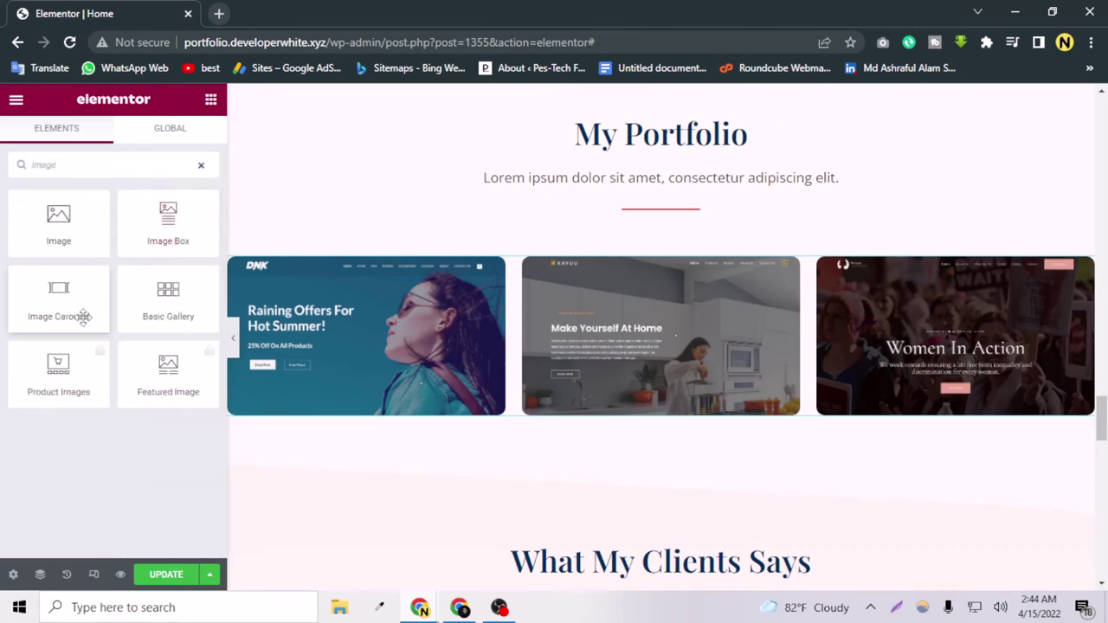
pyautogui.moveTo(84, 314); pyautogui.dragTo(360, 409)
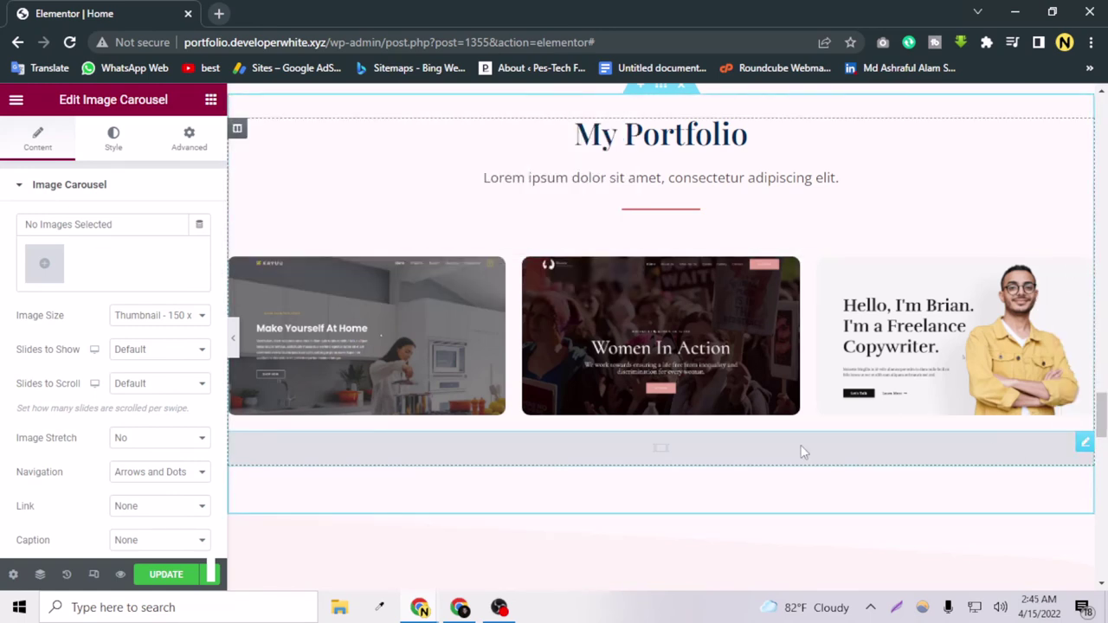
# Step: Start adding images to the new carousel and browse the Media Library
pyautogui.click(45, 264)
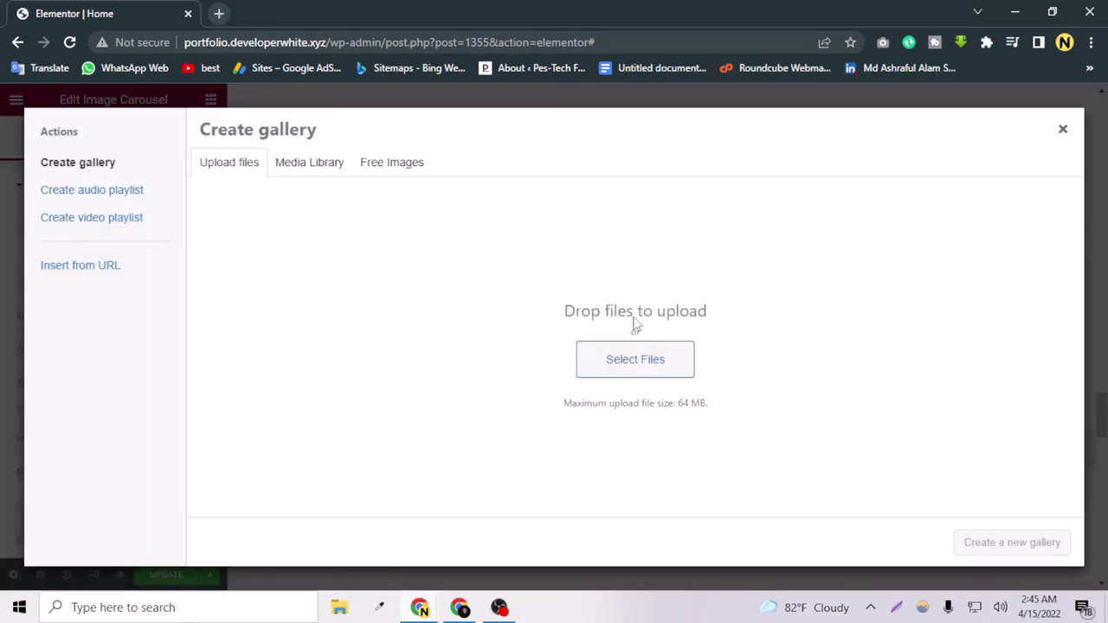
pyautogui.click(320, 170)
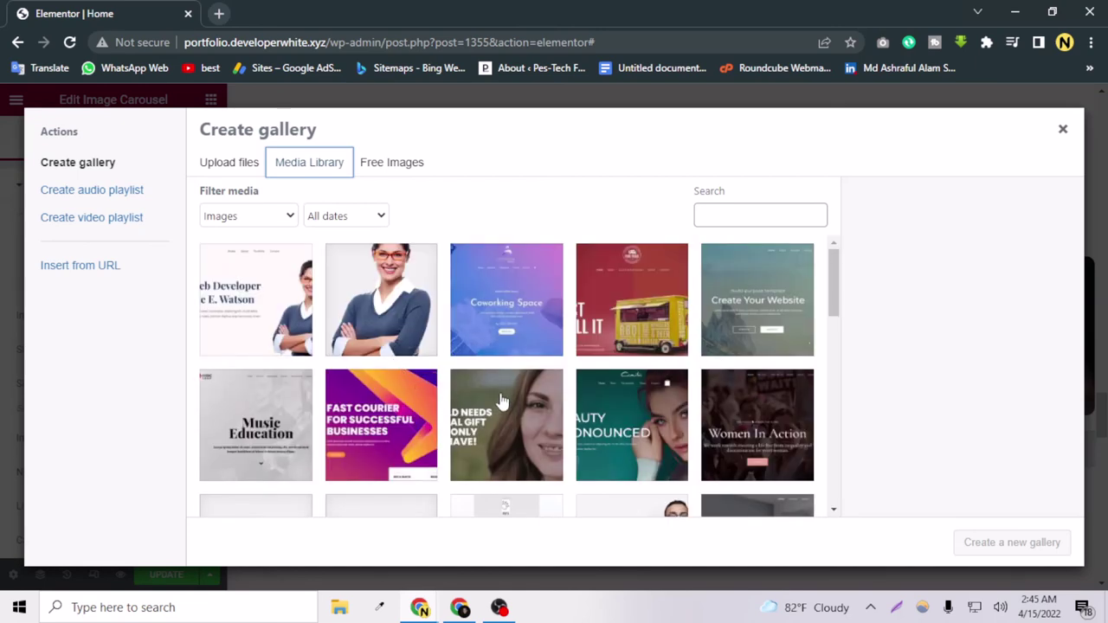
pyautogui.scroll(-3, 514, 440)
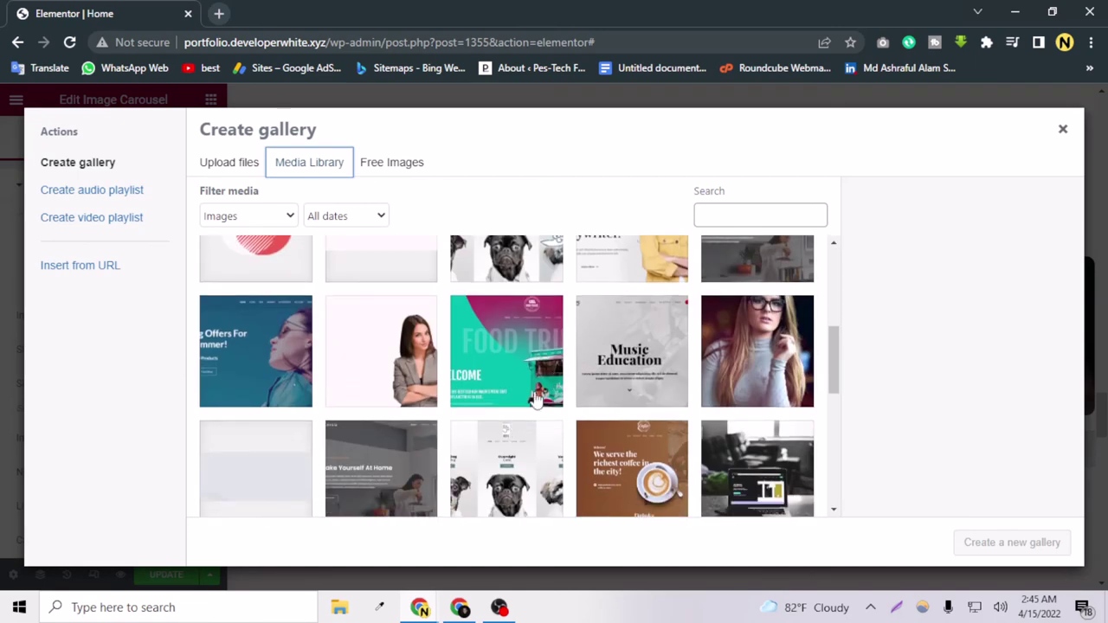
pyautogui.scroll(2, 534, 398)
pyautogui.scroll(-2, 534, 399)
pyautogui.scroll(1, 594, 413)
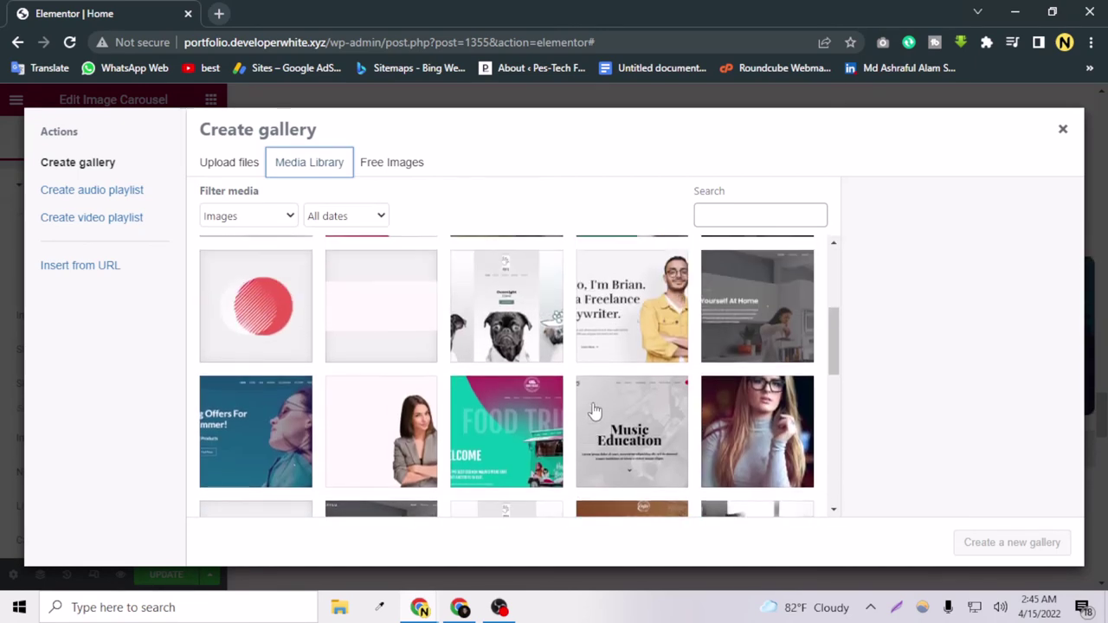
# Step: Select the freelance copywriter, home interior and summer offers images and insert them as a gallery
pyautogui.click(619, 329)
pyautogui.click(736, 333)
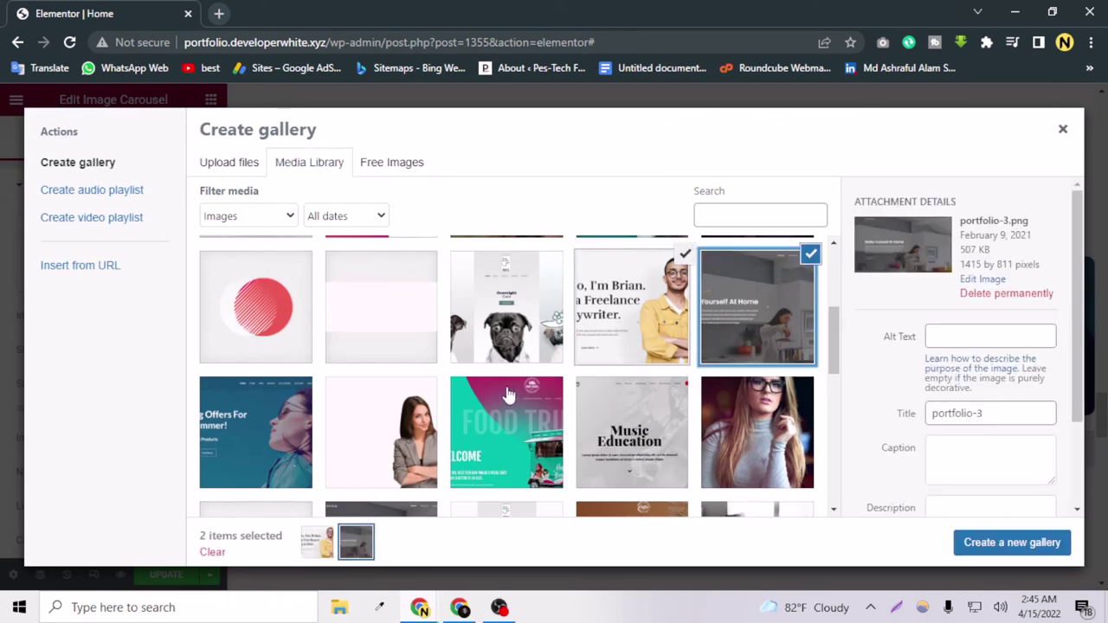
pyautogui.click(264, 452)
pyautogui.click(409, 452)
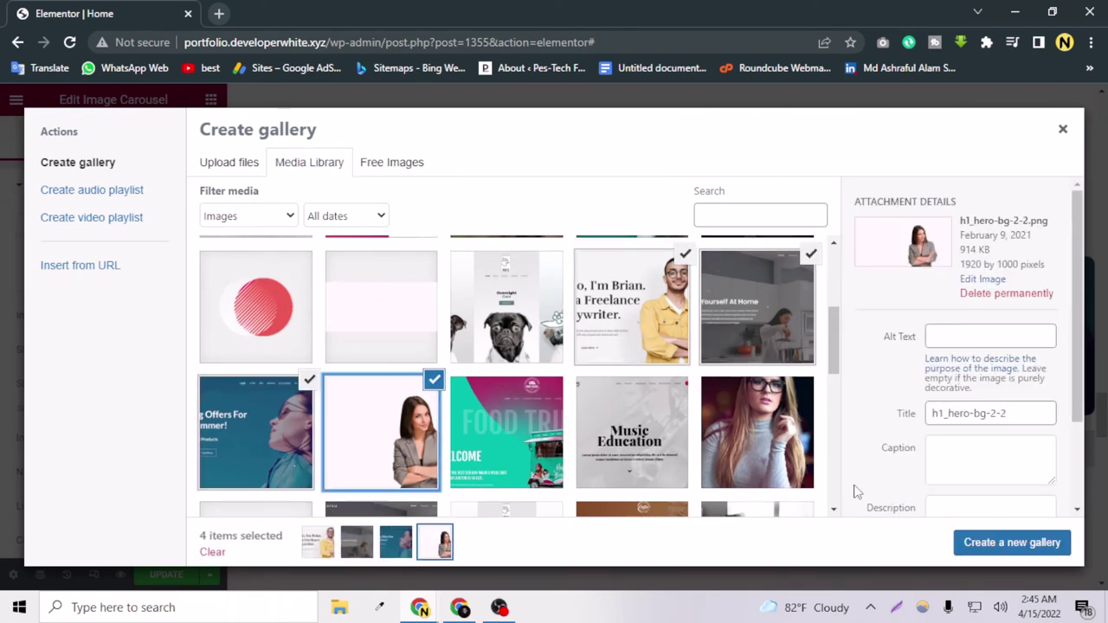
pyautogui.click(378, 397)
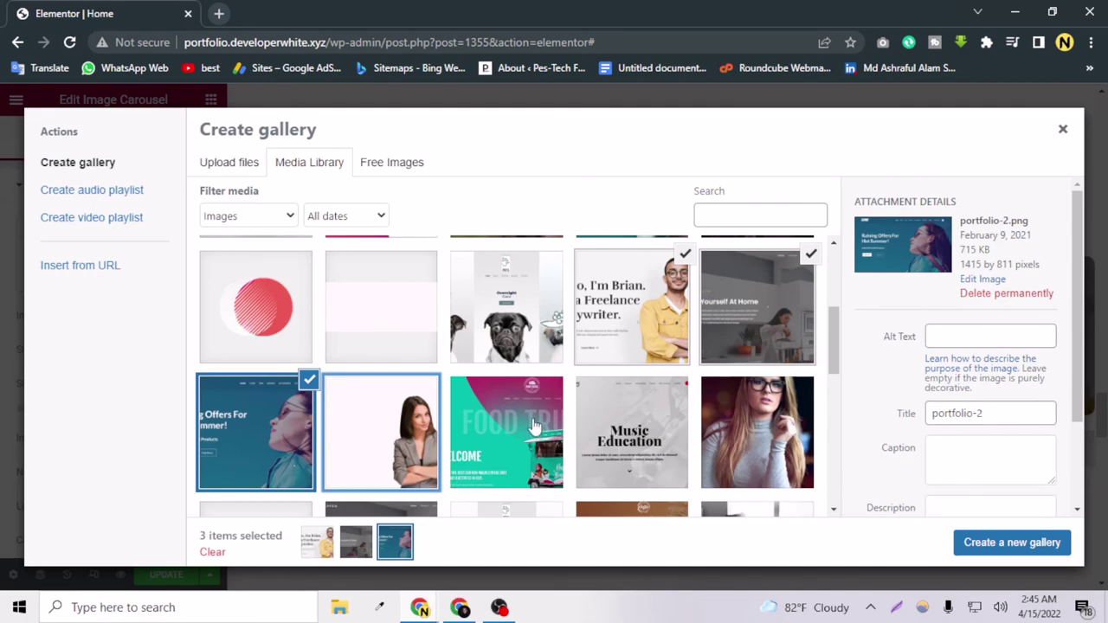
pyautogui.click(961, 543)
pyautogui.click(999, 543)
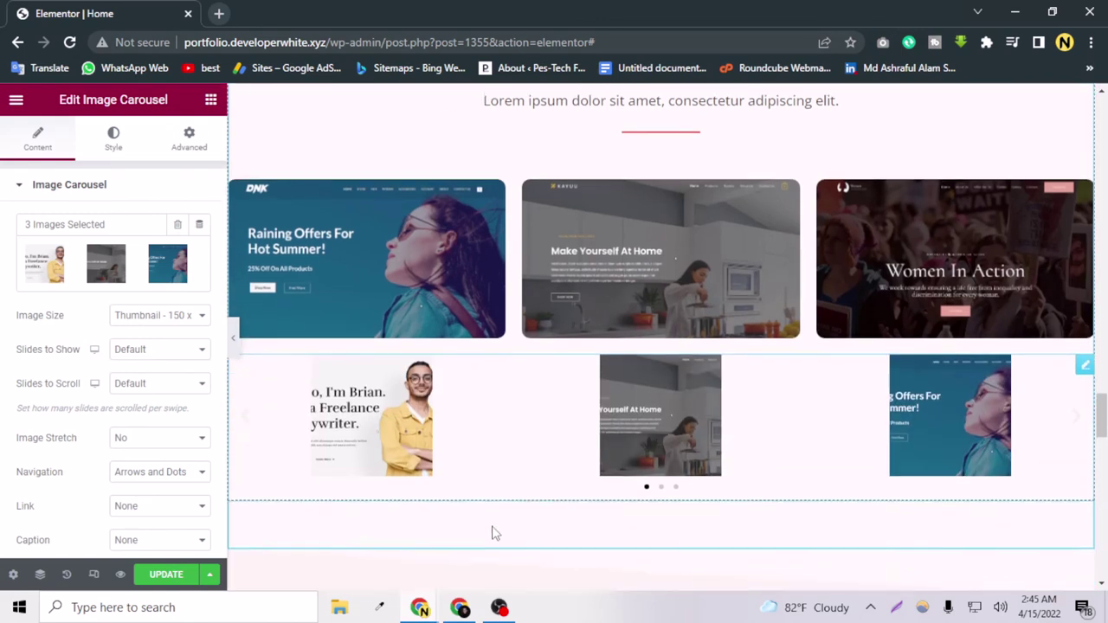
# Step: Set the lower carousel's image size to Full
pyautogui.scroll(-1, 498, 528)
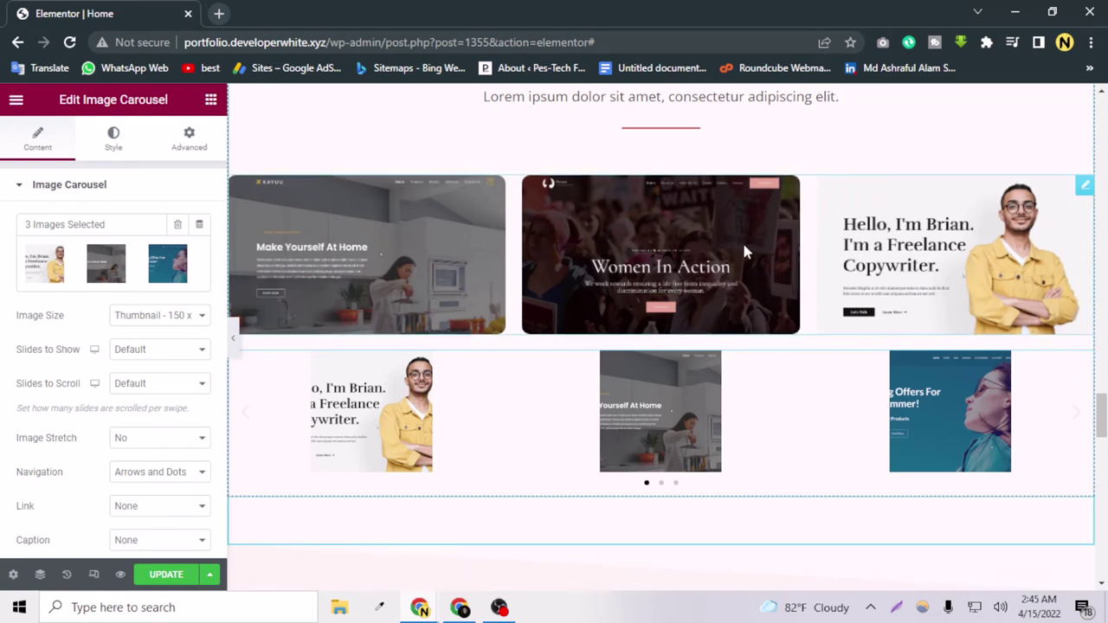
pyautogui.click(1082, 195)
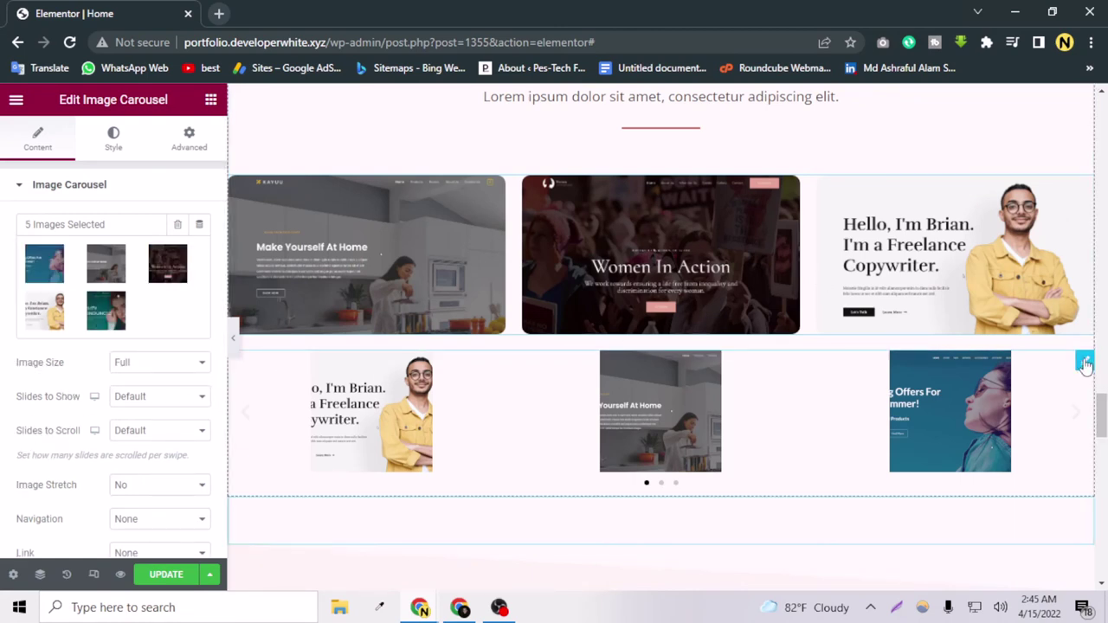
pyautogui.click(878, 439)
pyautogui.click(156, 317)
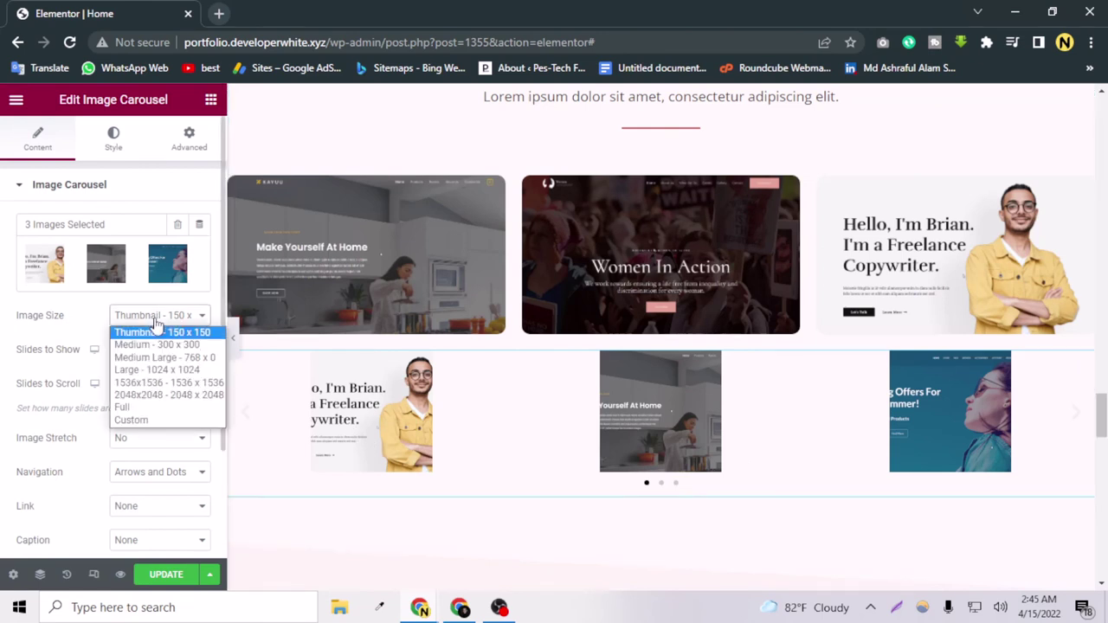
pyautogui.click(130, 407)
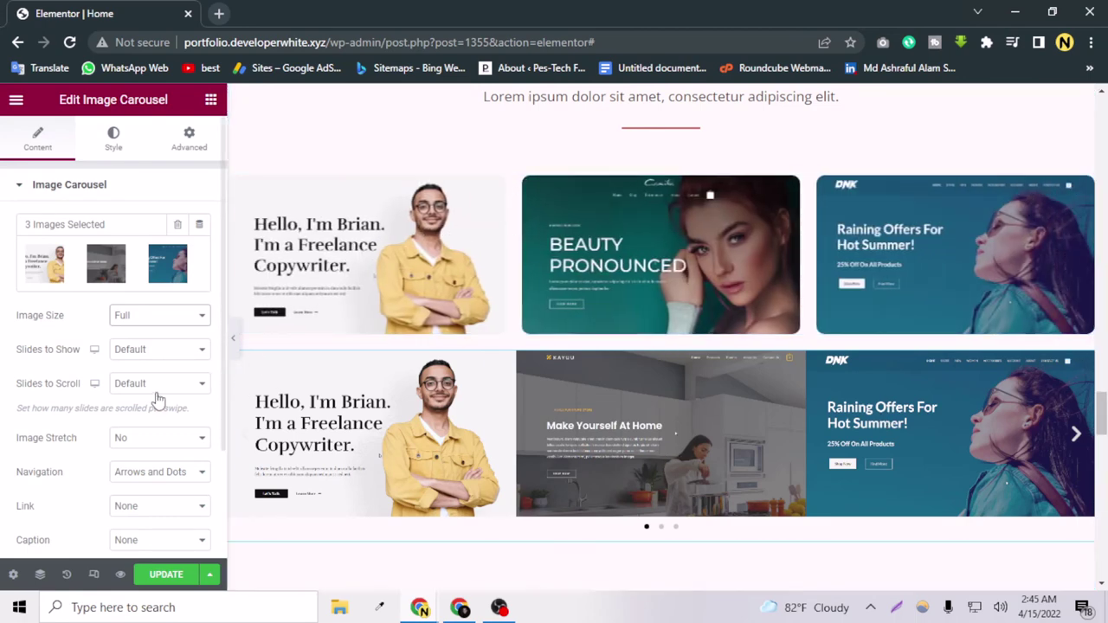
# Step: Give the carousel images a 31 px border radius in the Style settings
pyautogui.scroll(-3, 146, 408)
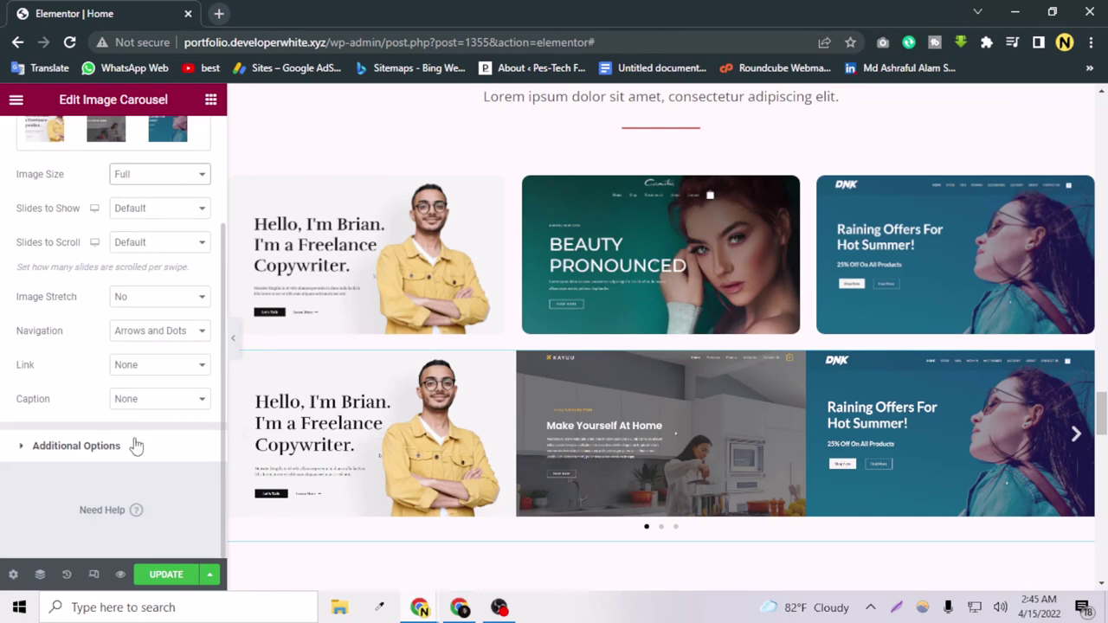
pyautogui.scroll(3, 92, 413)
pyautogui.click(120, 144)
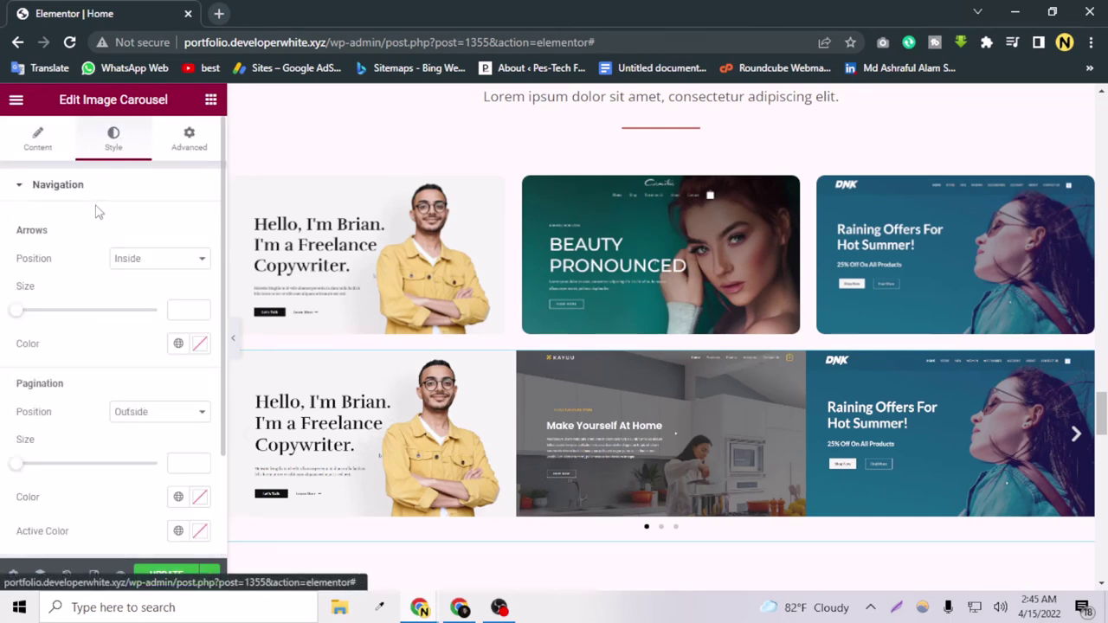
pyautogui.scroll(-3, 104, 355)
pyautogui.scroll(3, 94, 378)
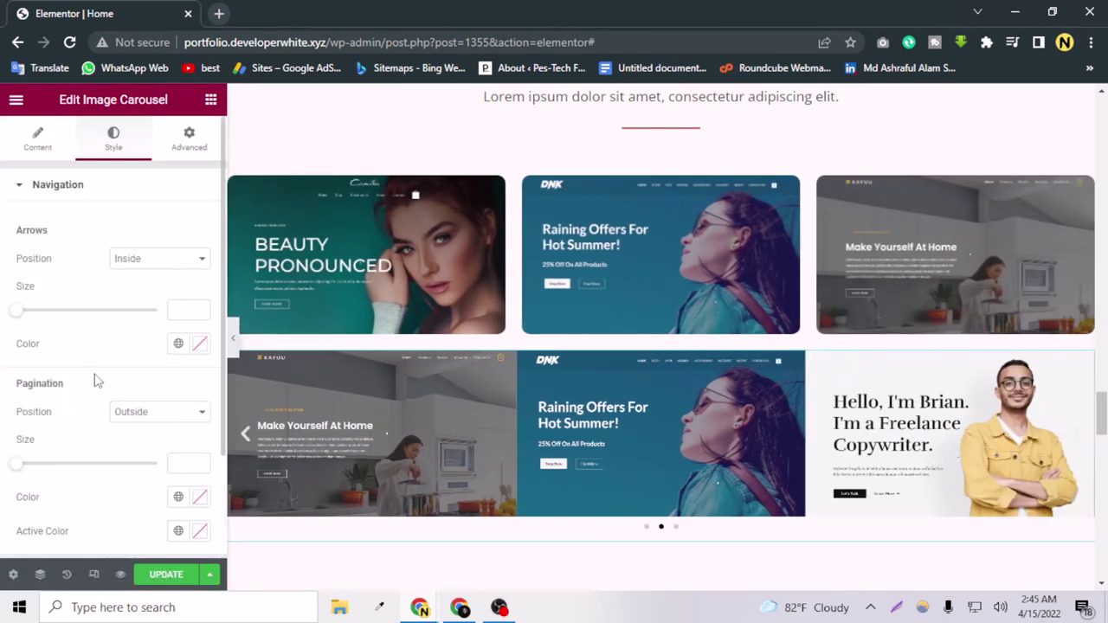
pyautogui.scroll(-3, 99, 378)
pyautogui.click(101, 454)
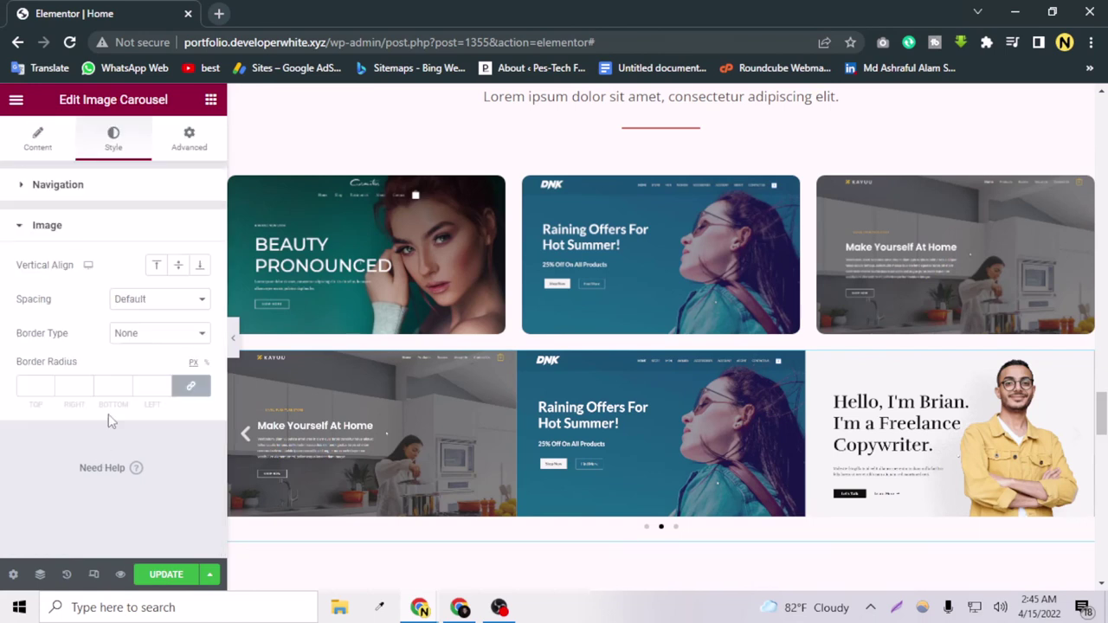
pyautogui.click(169, 386)
pyautogui.write('3')
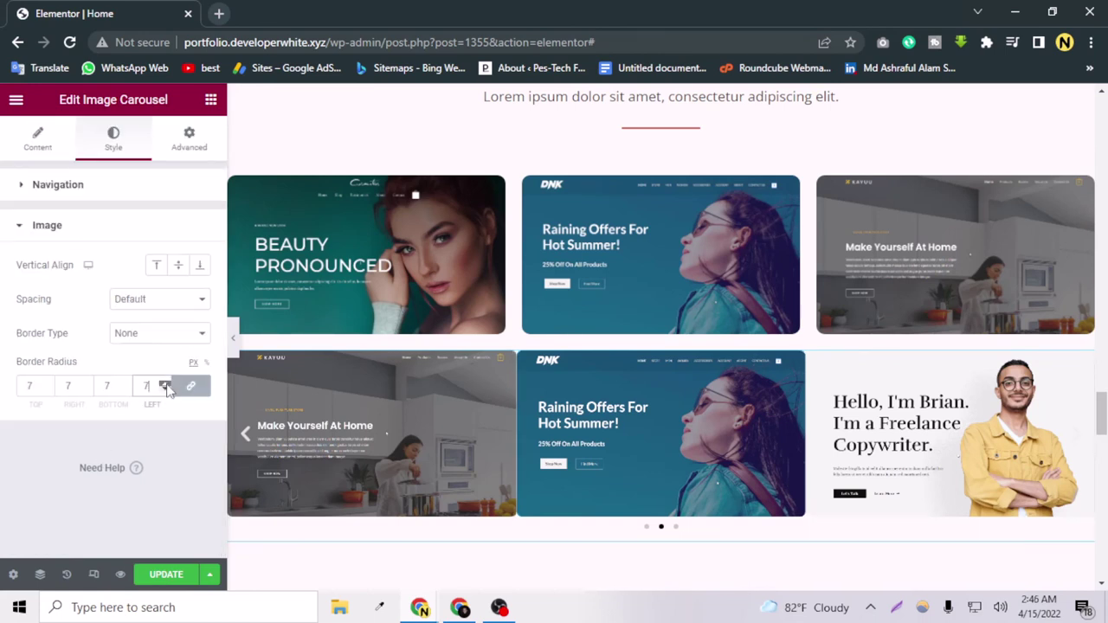
# Step: Delete the duplicate second image carousel
pyautogui.scroll(16, 169, 389)
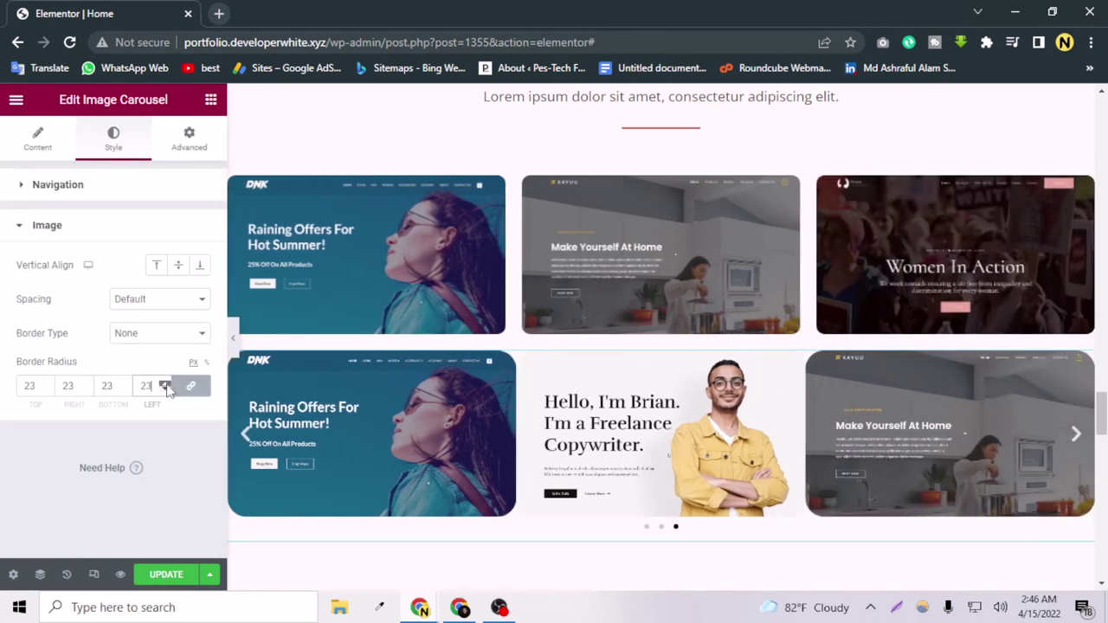
pyautogui.scroll(8, 168, 390)
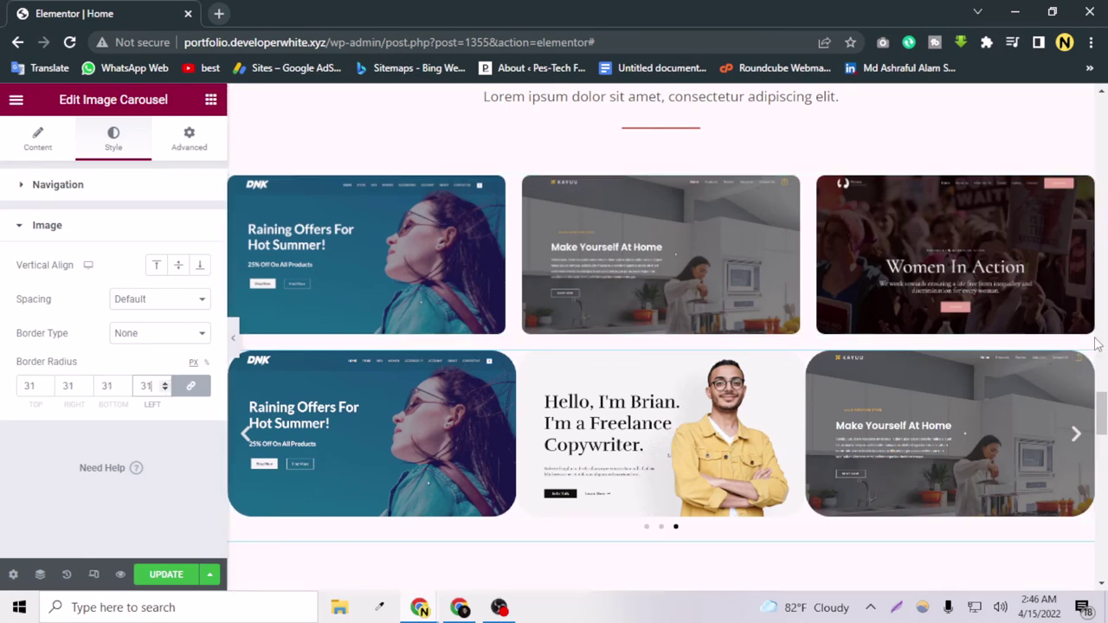
pyautogui.rightClick(1082, 365)
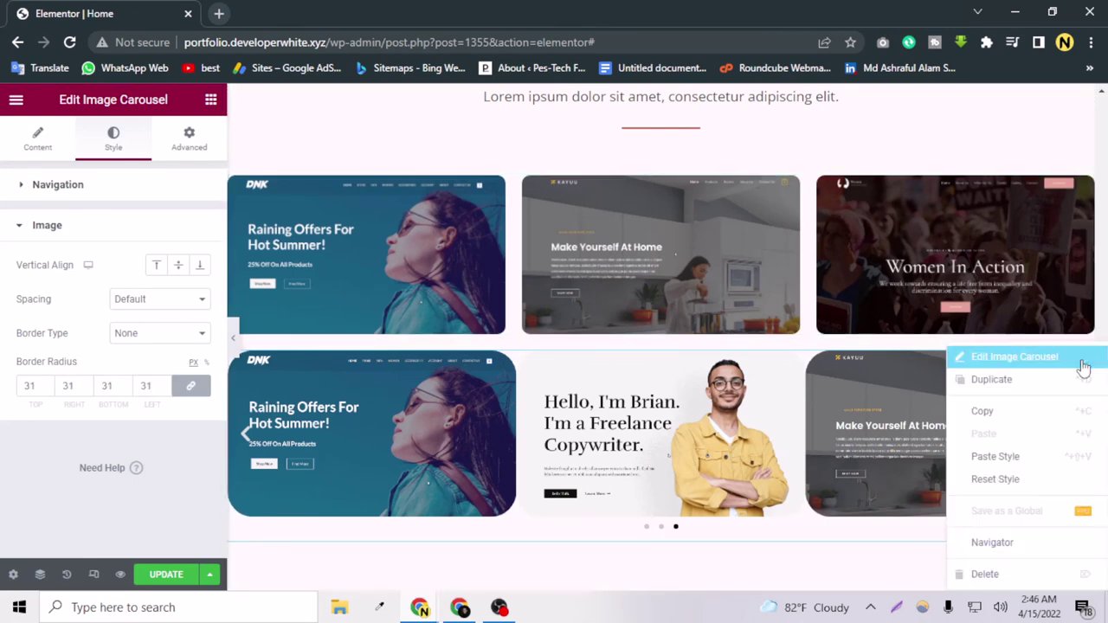
pyautogui.click(1010, 578)
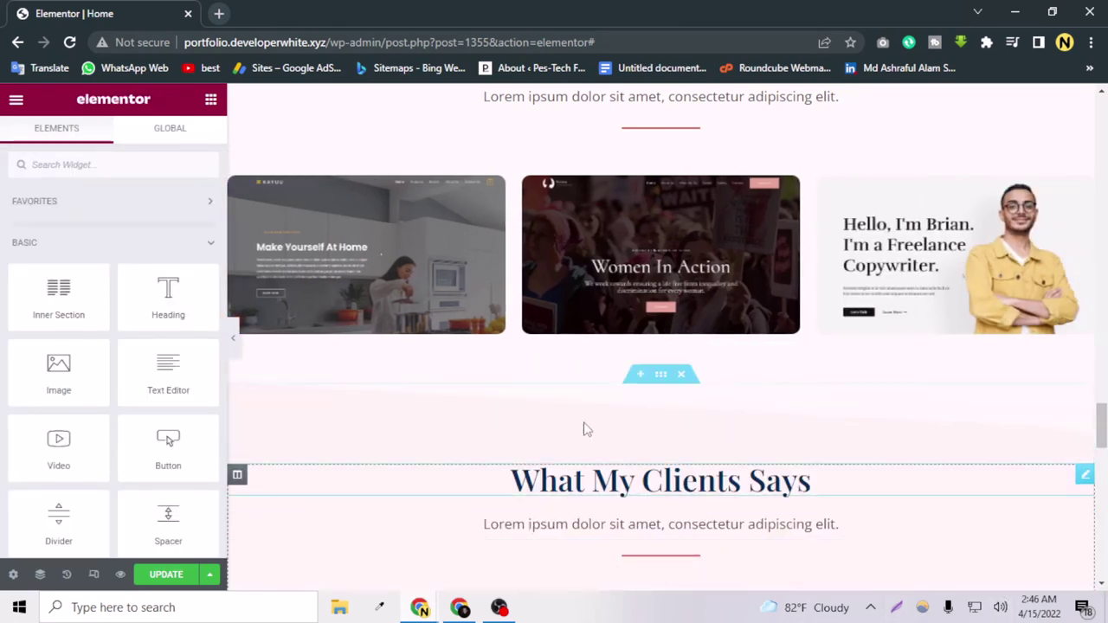
pyautogui.scroll(-3, 583, 428)
pyautogui.scroll(-1, 655, 295)
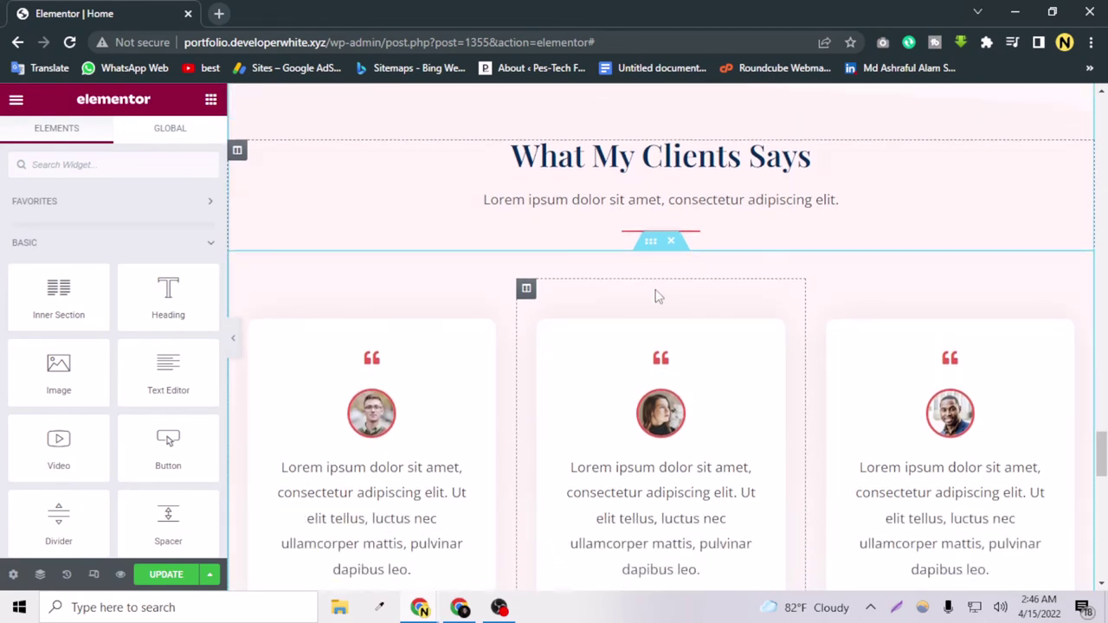
pyautogui.scroll(-1, 656, 296)
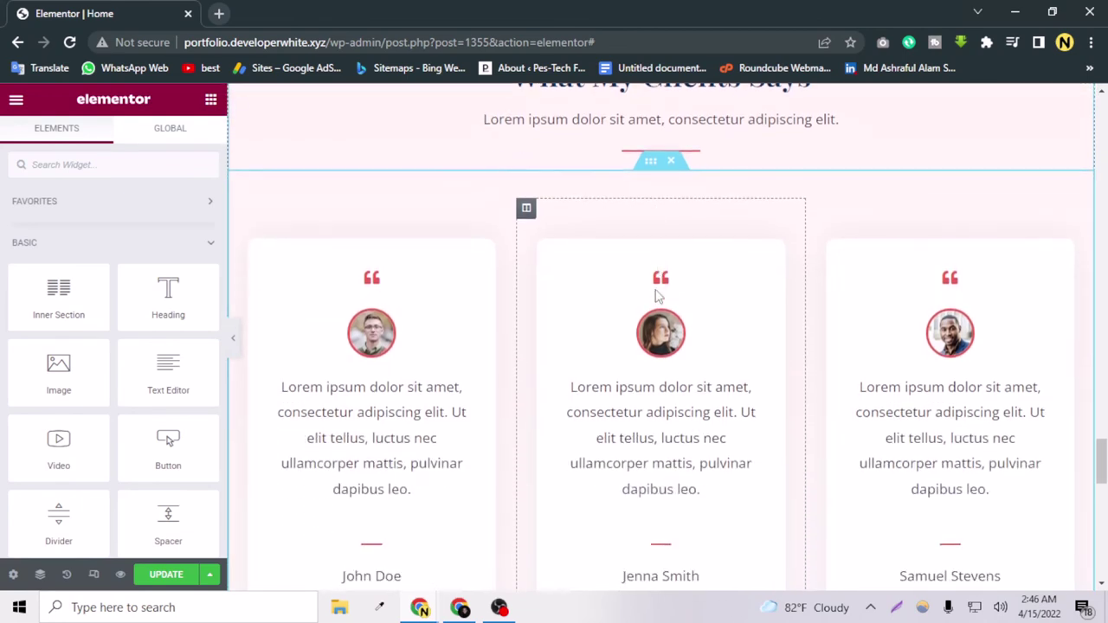
pyautogui.scroll(-1, 656, 296)
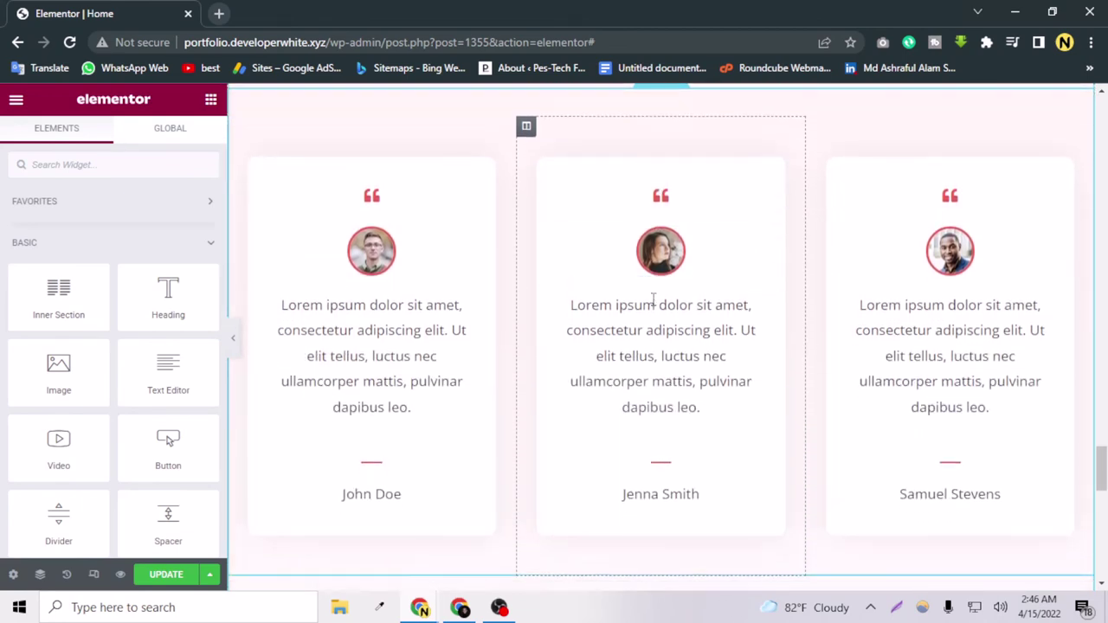
pyautogui.click(376, 196)
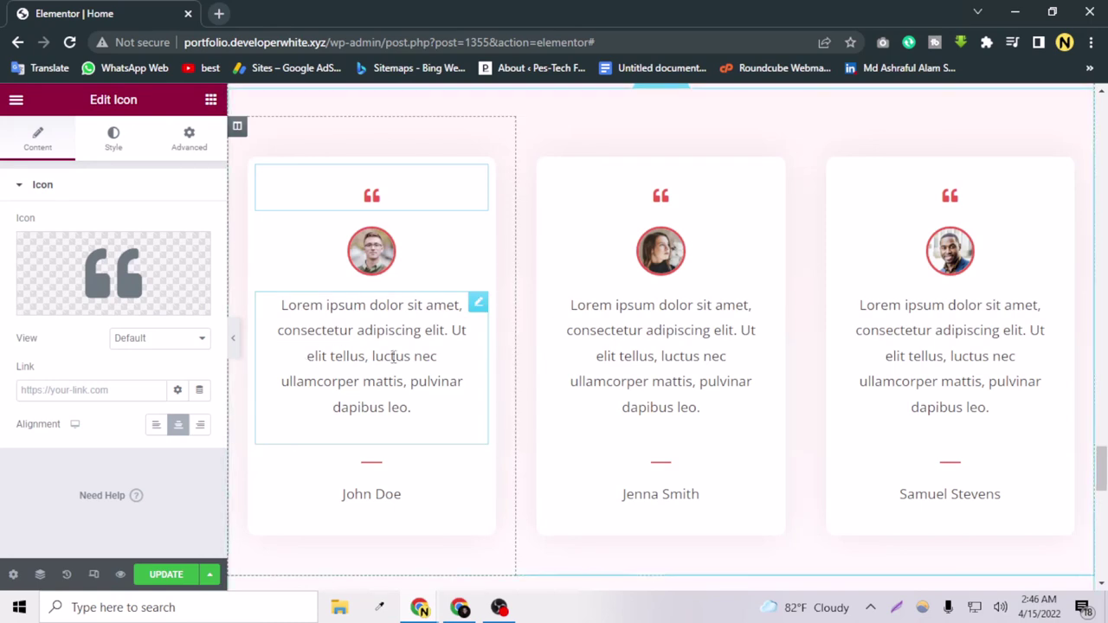
pyautogui.click(365, 266)
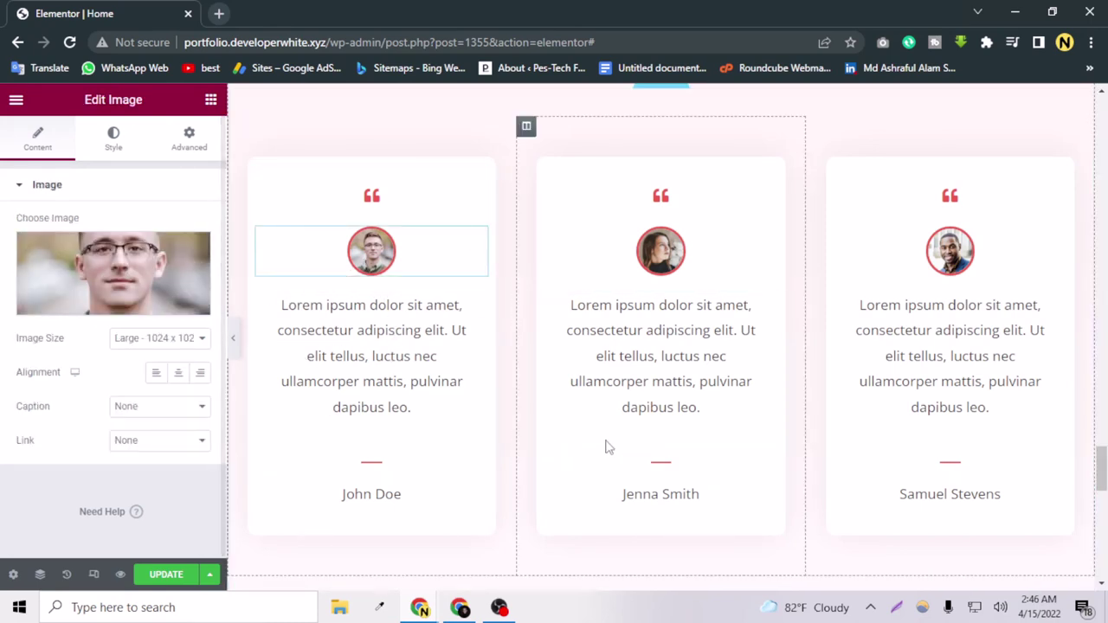
pyautogui.scroll(-2, 442, 401)
pyautogui.scroll(2, 347, 372)
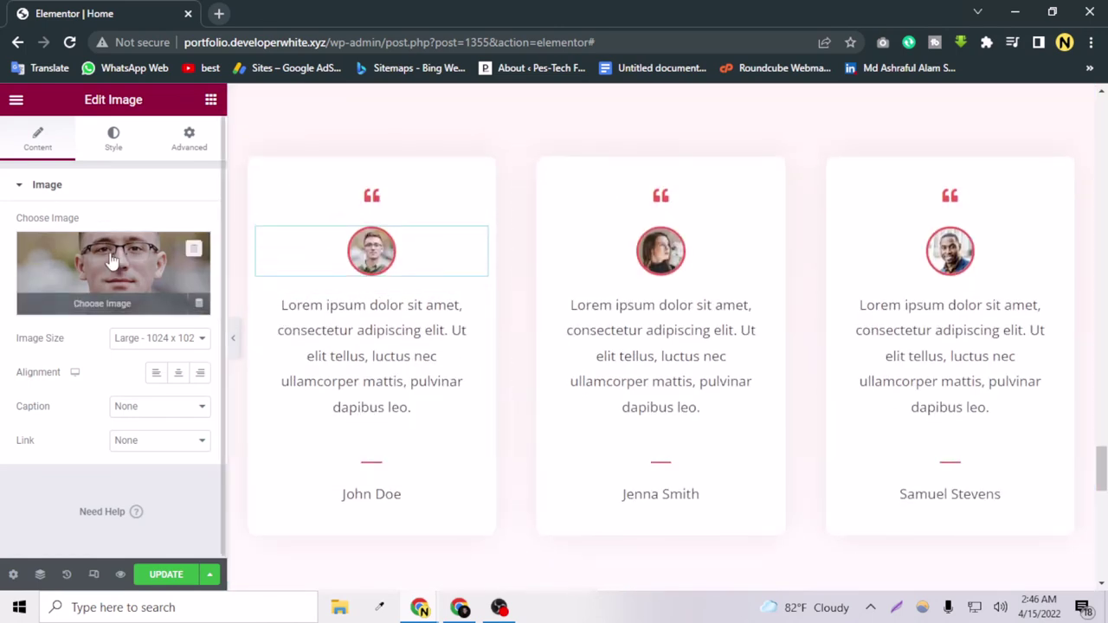
pyautogui.click(652, 271)
pyautogui.click(963, 253)
pyautogui.scroll(-2, 743, 321)
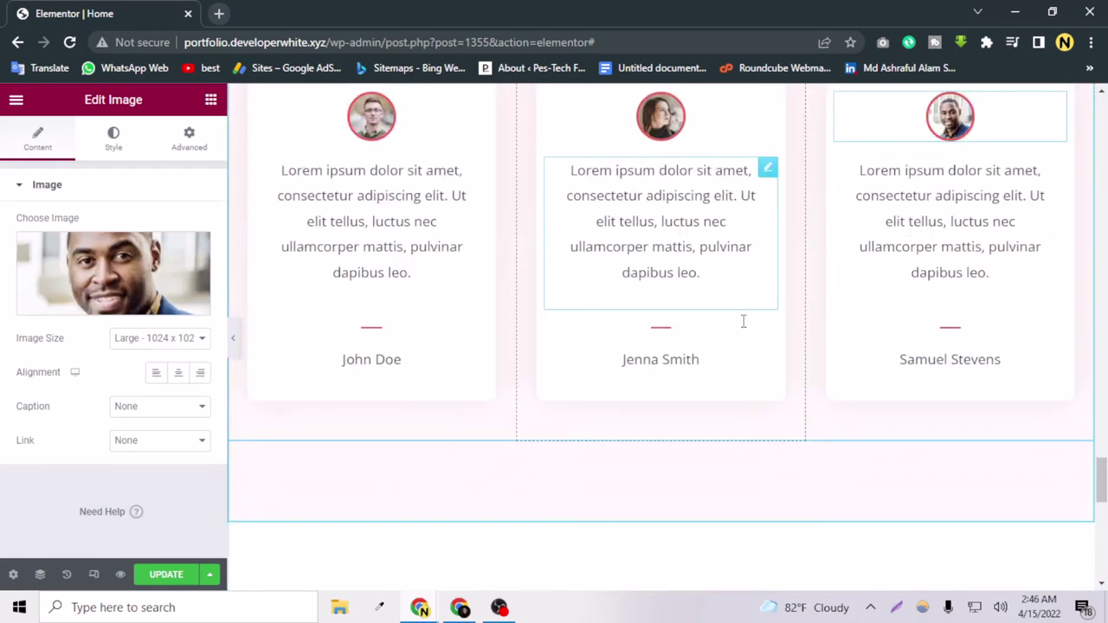
pyautogui.scroll(-4, 745, 321)
pyautogui.scroll(-1, 590, 331)
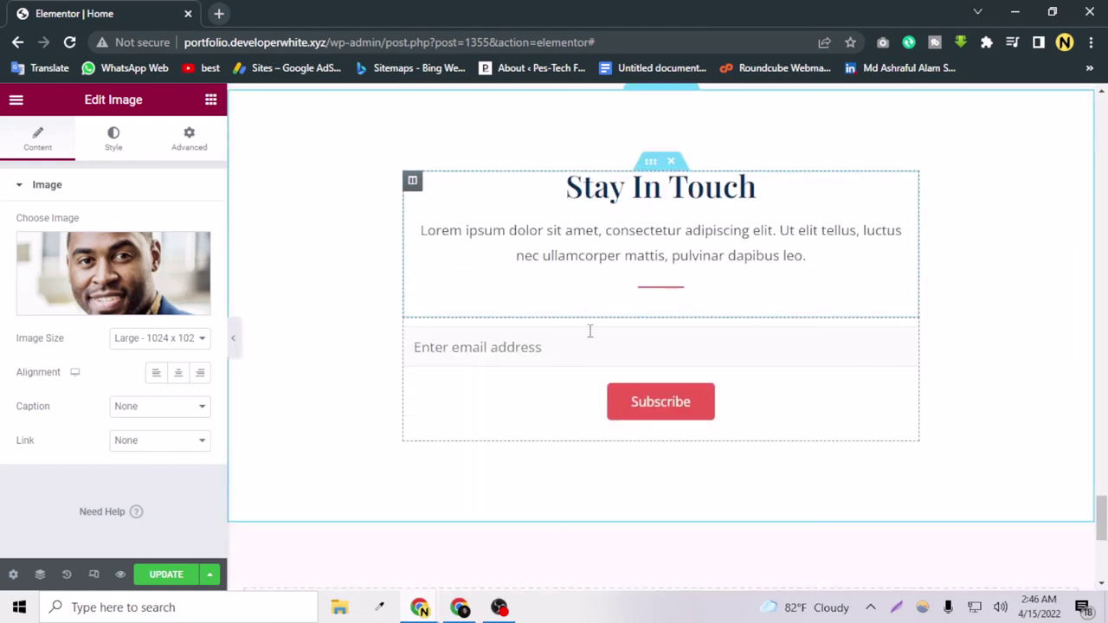
pyautogui.scroll(-1, 590, 332)
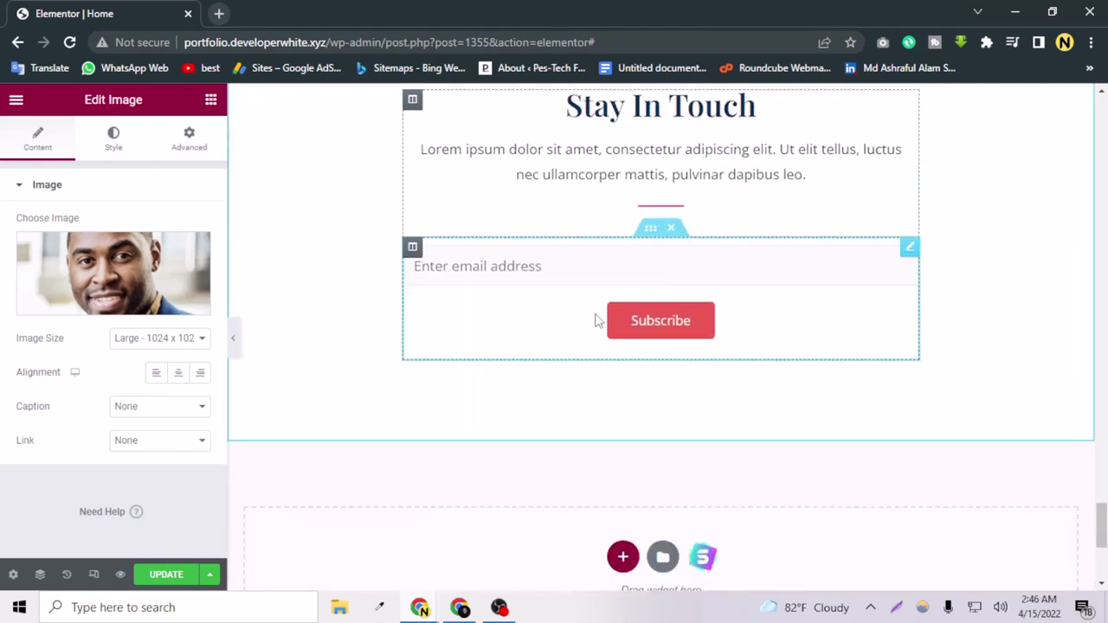
# Step: Check that the Stay In Touch WPForms widget uses the Newsletter Signup Form, then return to the page top
pyautogui.click(556, 277)
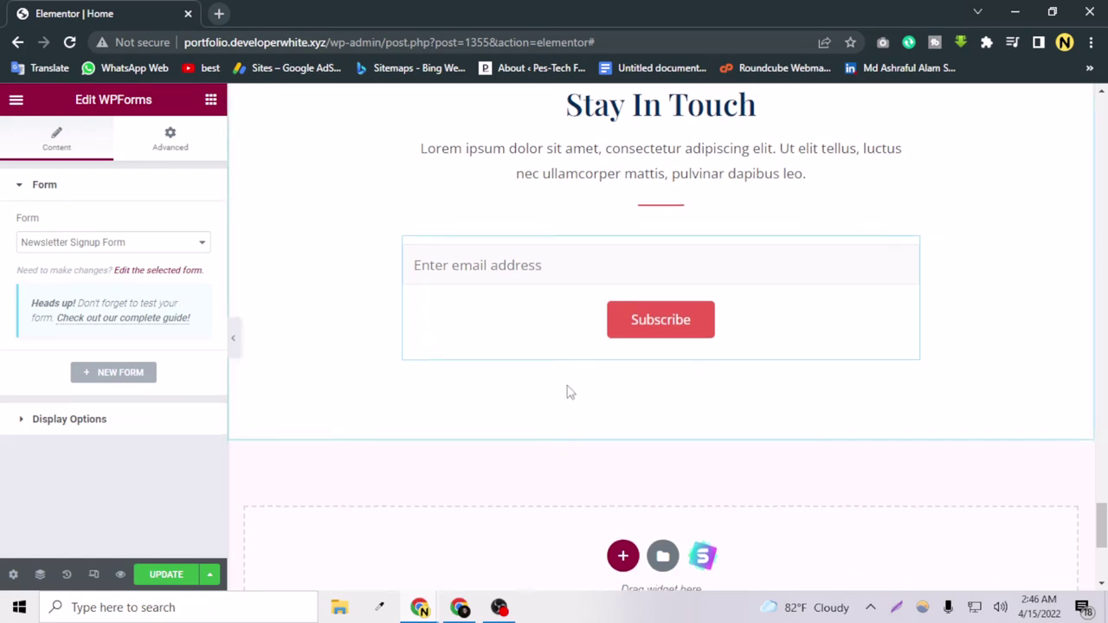
pyautogui.scroll(-3, 563, 394)
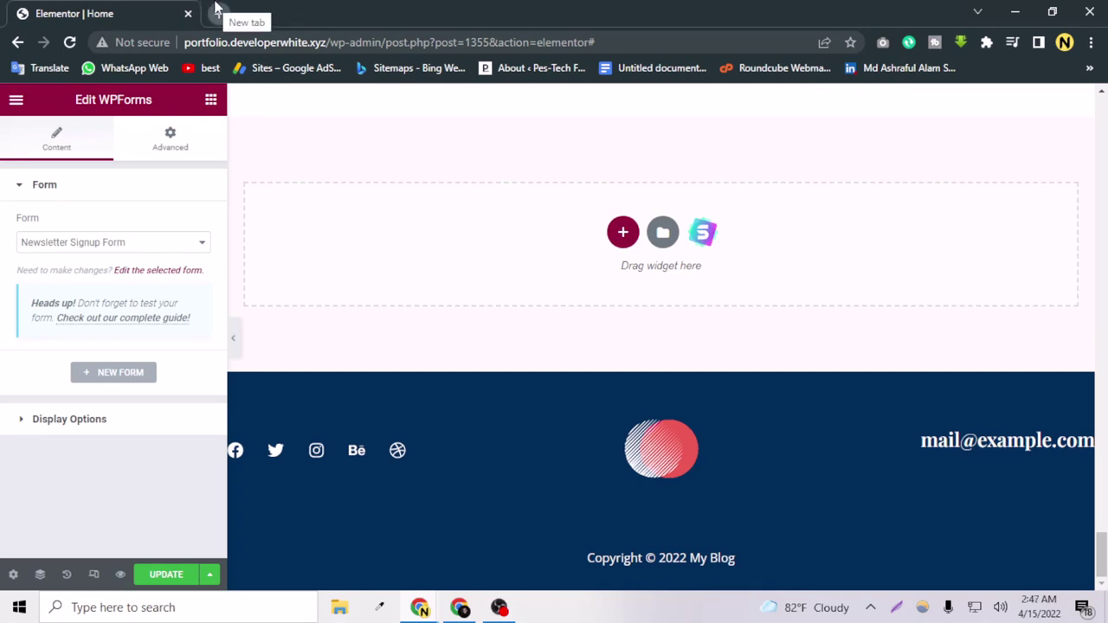
pyautogui.scroll(10, 389, 388)
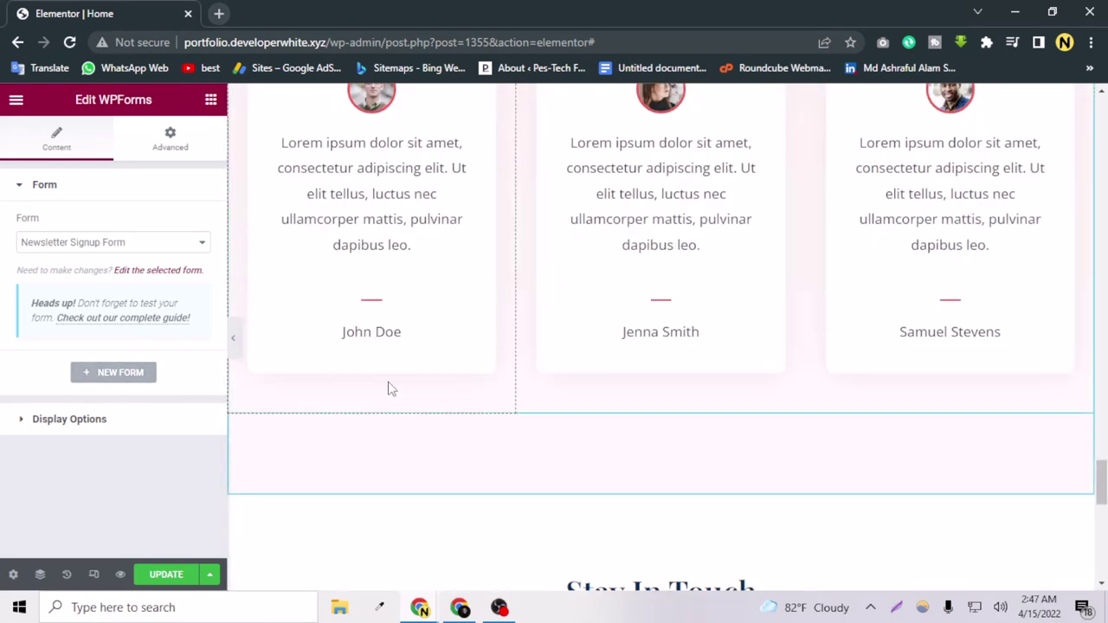
pyautogui.scroll(15, 276, 322)
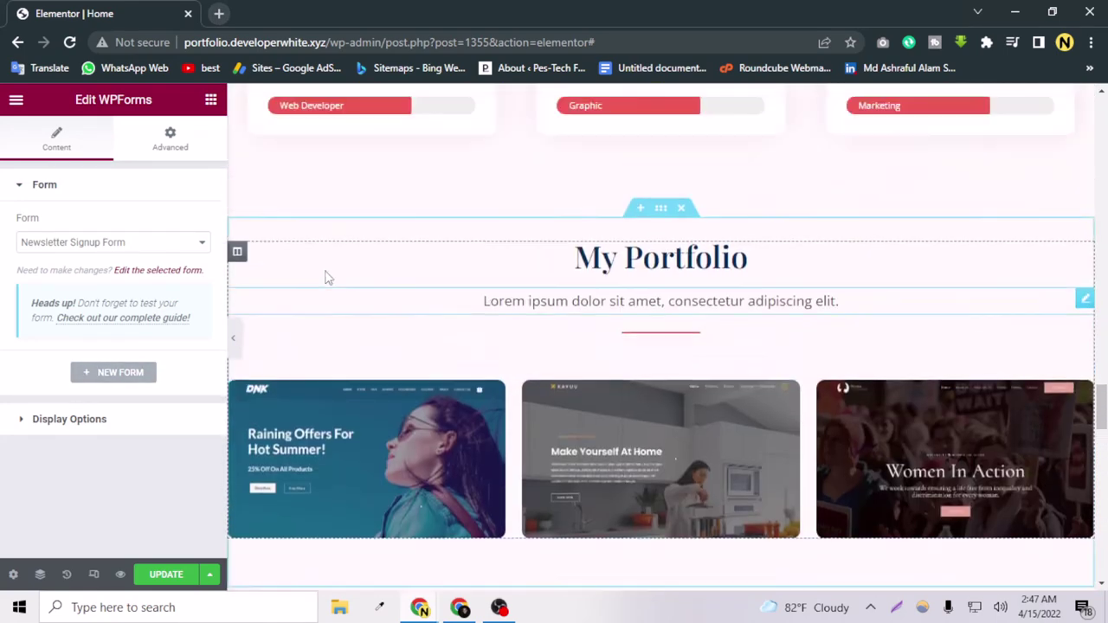
pyautogui.scroll(15, 597, 389)
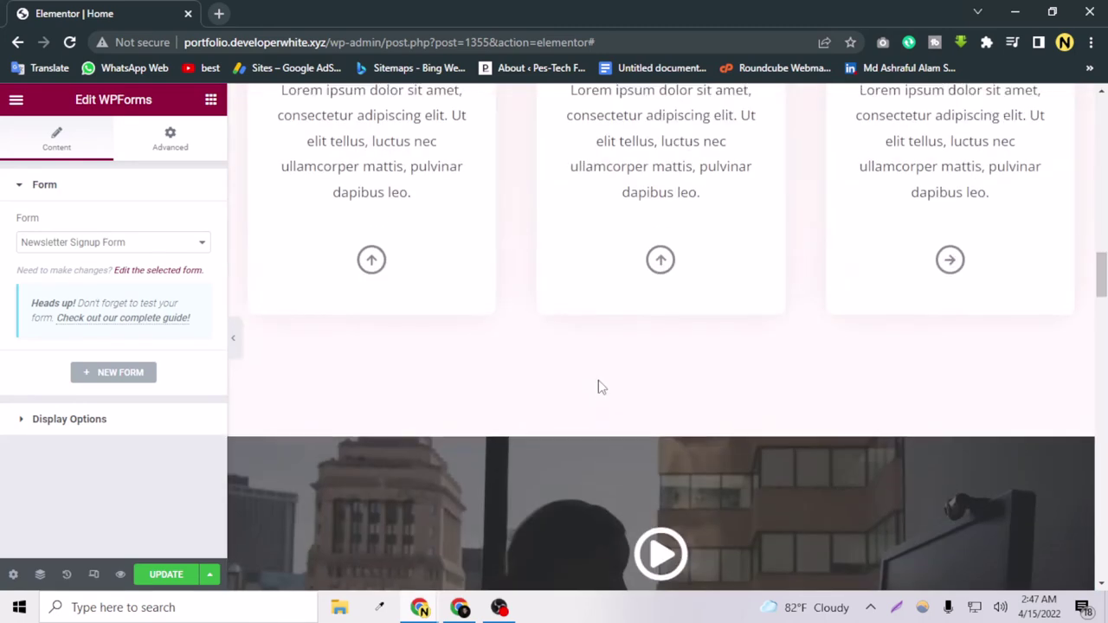
pyautogui.scroll(10, 603, 387)
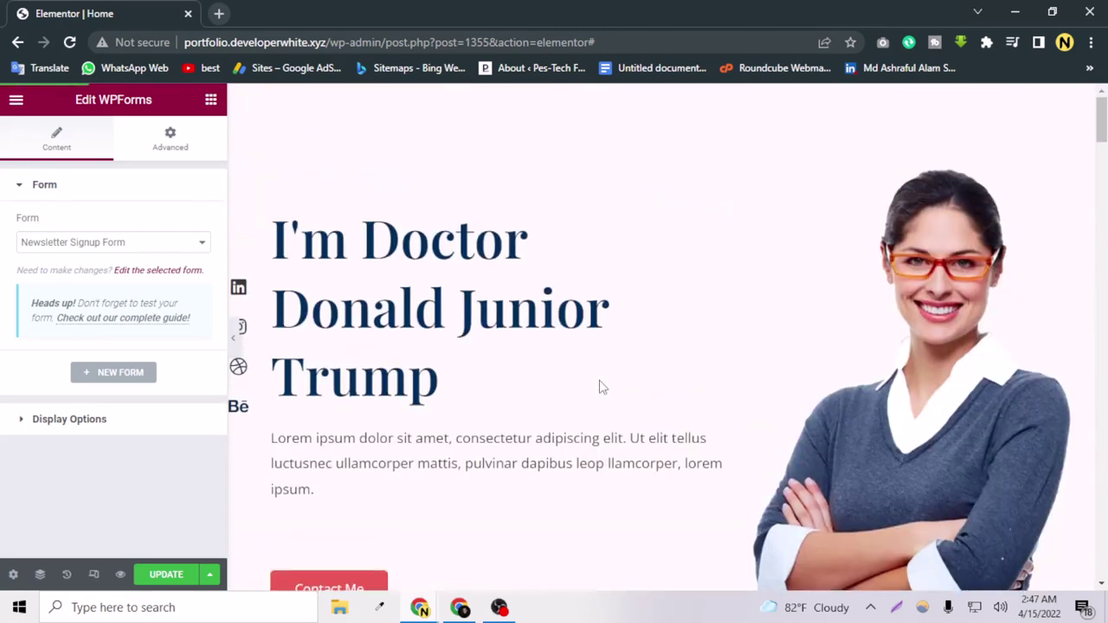